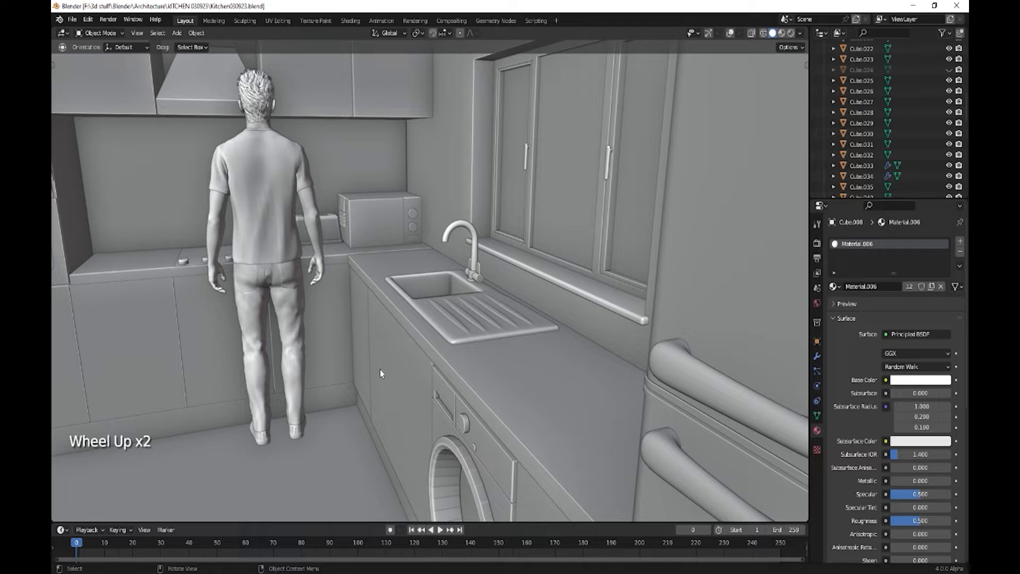
- Select the sink worktop and turn on the viewport overlays and gizmos
{"action": "middle_click_drag", "start_coordinate": [381, 370], "coordinate": [468, 398], "text": "shift"}
{"action": "left_click", "coordinate": [671, 368]}
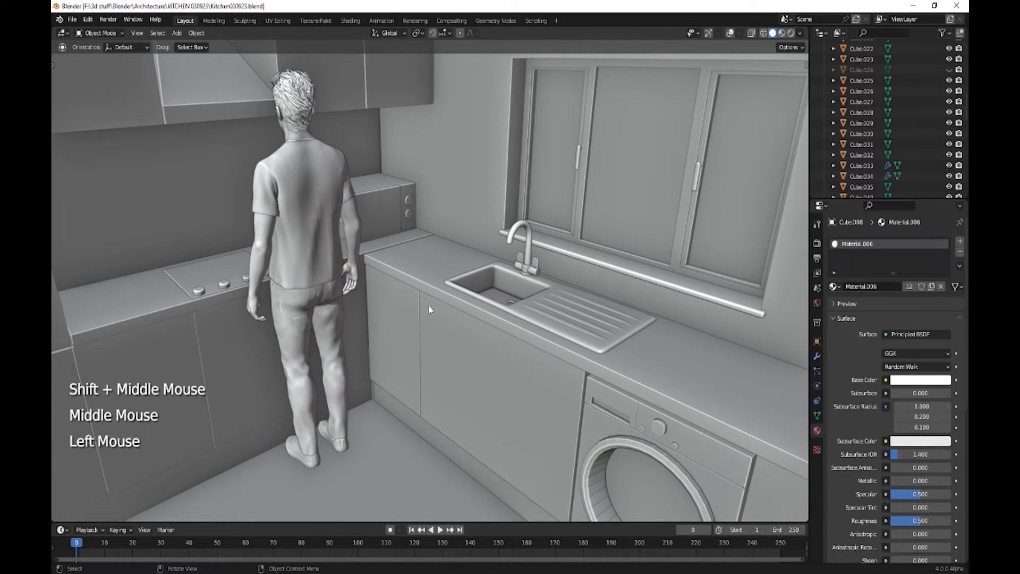
{"action": "left_click", "coordinate": [416, 290]}
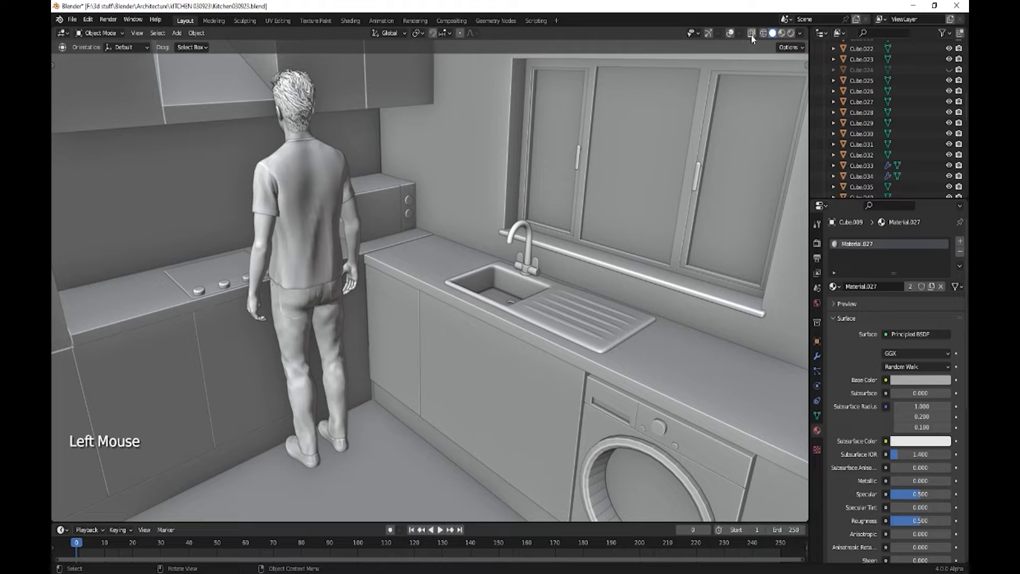
{"action": "left_click", "coordinate": [730, 33]}
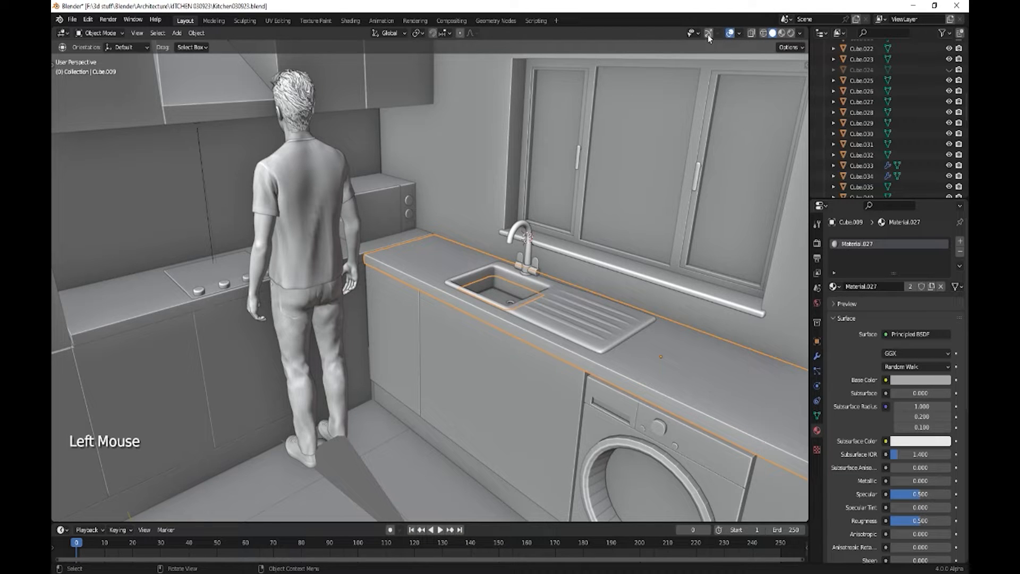
{"action": "left_click", "coordinate": [708, 33]}
- Move the end face of the sink worktop along Y to close the gap to the adjoining hob worktop
{"action": "middle_click_drag", "start_coordinate": [492, 212], "coordinate": [419, 257]}
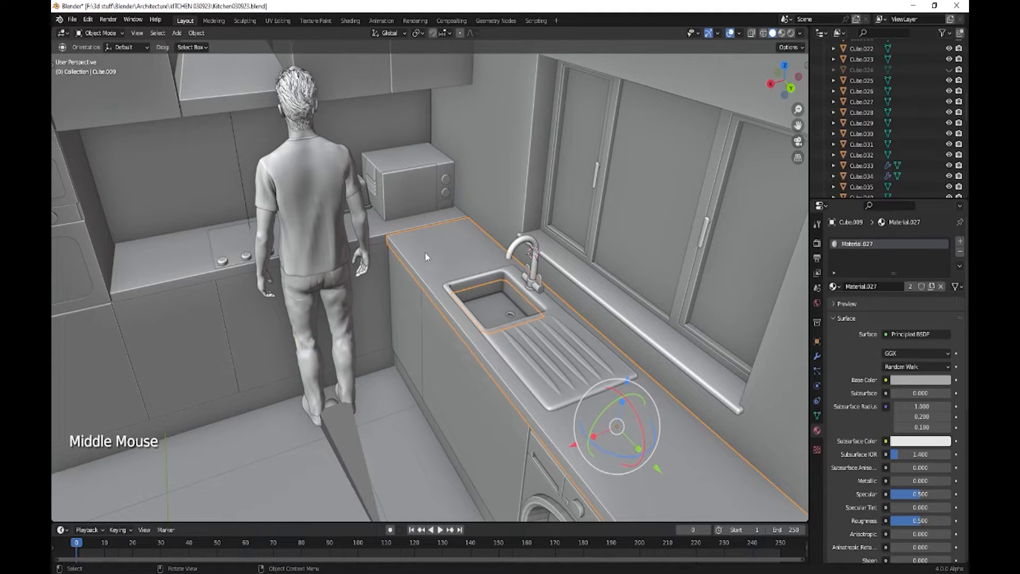
{"action": "scroll", "coordinate": [432, 242], "scroll_direction": "up", "scroll_amount": 2}
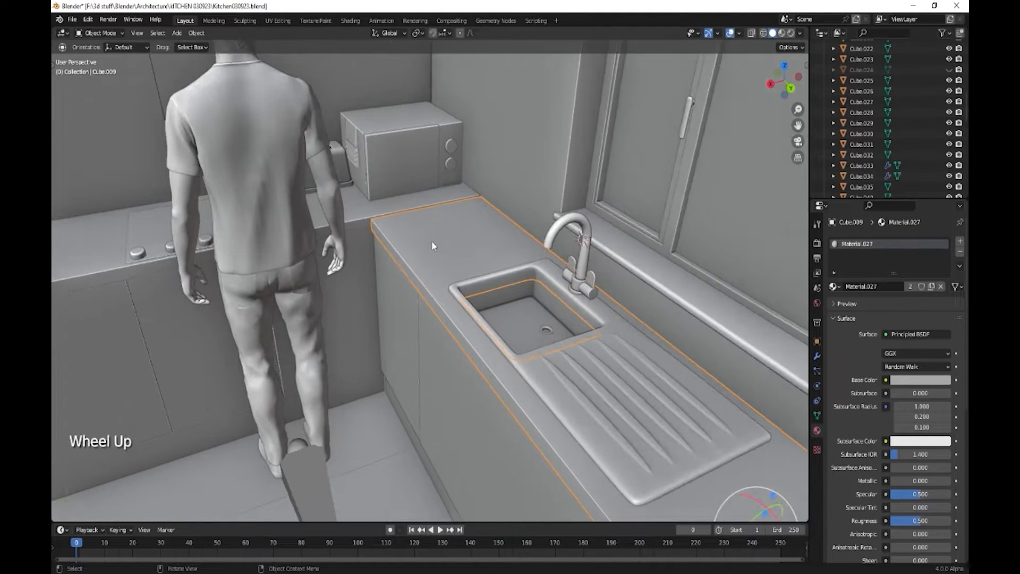
{"action": "middle_click_drag", "start_coordinate": [428, 241], "coordinate": [435, 252], "text": "shift"}
{"action": "key", "text": "KP_Decimal"}
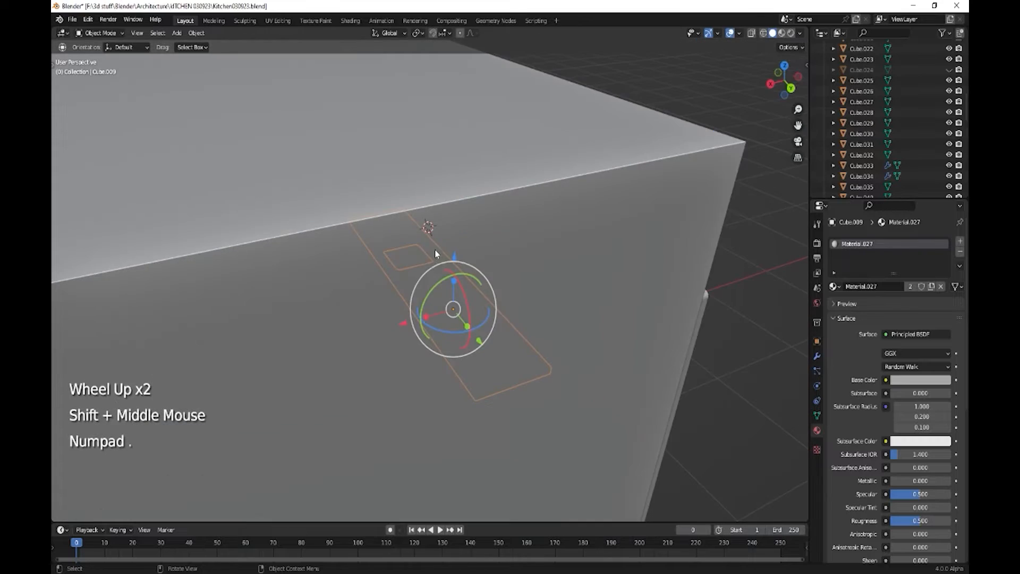
{"action": "scroll", "coordinate": [372, 213], "scroll_direction": "up", "scroll_amount": 3}
{"action": "middle_click_drag", "start_coordinate": [370, 206], "coordinate": [465, 402], "text": "shift"}
{"action": "scroll", "coordinate": [402, 277], "scroll_direction": "up", "scroll_amount": 5}
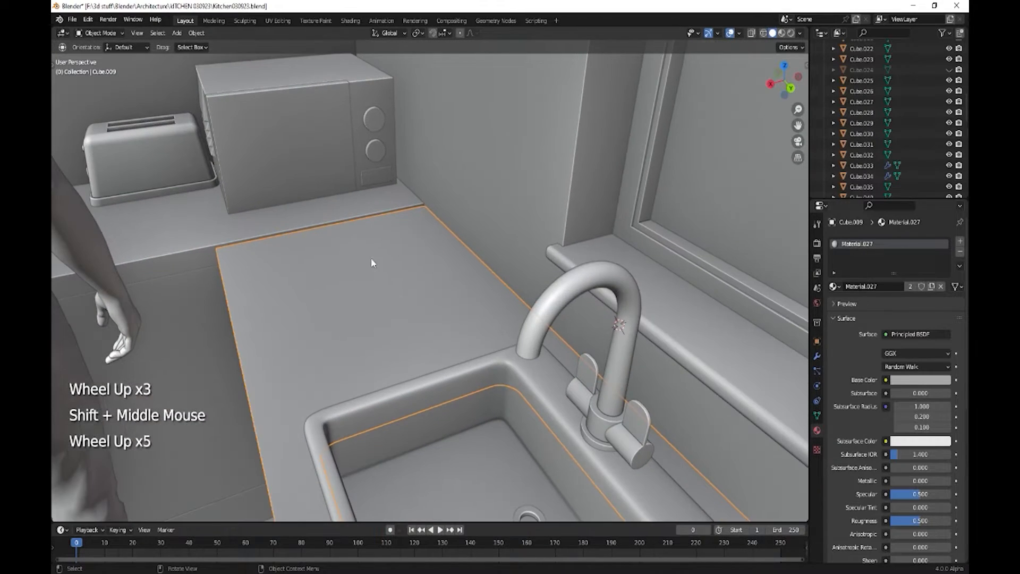
{"action": "middle_click_drag", "start_coordinate": [371, 260], "coordinate": [436, 353], "text": "shift"}
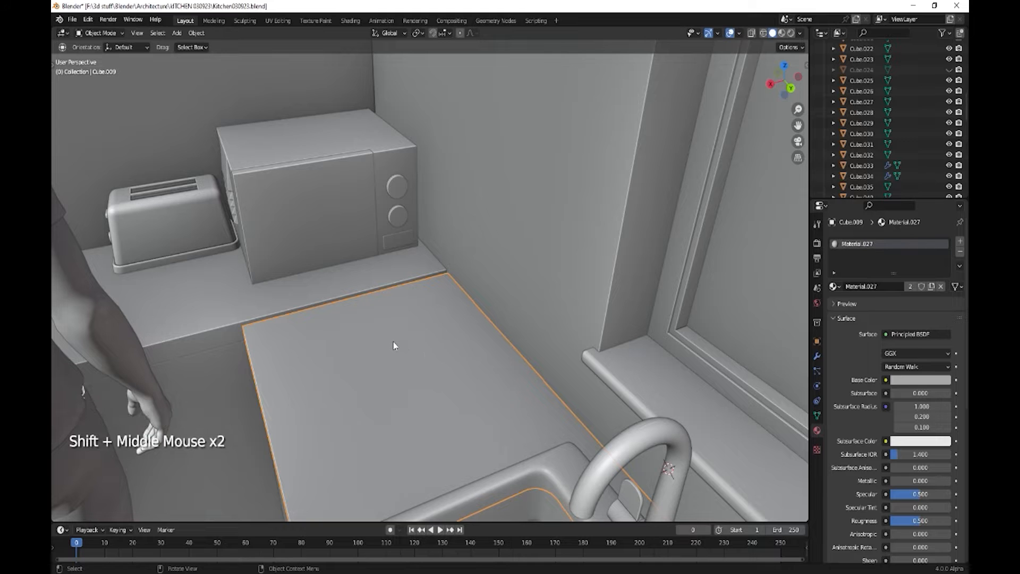
{"action": "left_click", "coordinate": [389, 355]}
{"action": "middle_click_drag", "start_coordinate": [445, 434], "coordinate": [348, 280]}
{"action": "scroll", "coordinate": [370, 406], "scroll_direction": "down", "scroll_amount": 2}
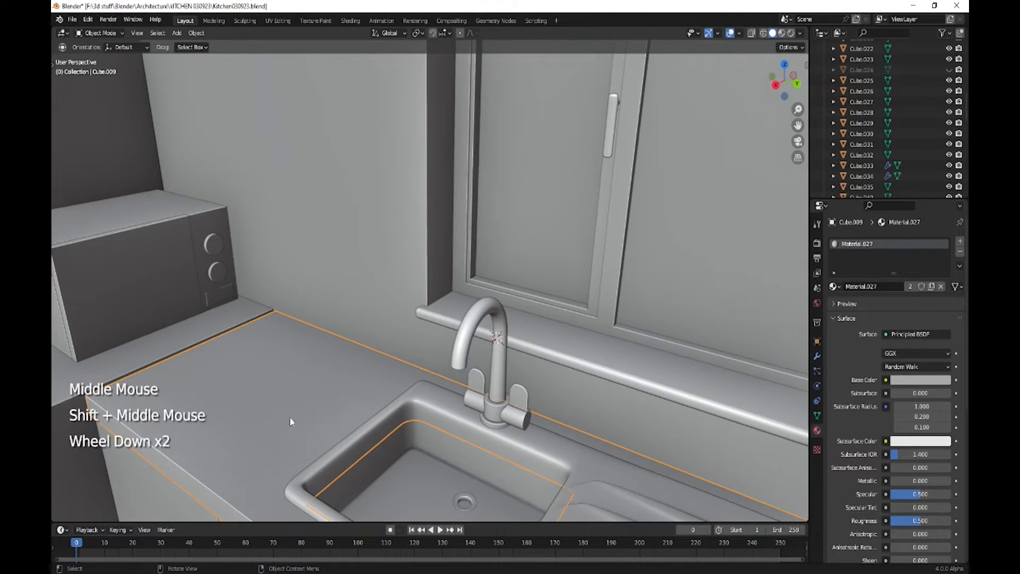
{"action": "middle_click_drag", "start_coordinate": [290, 421], "coordinate": [418, 445]}
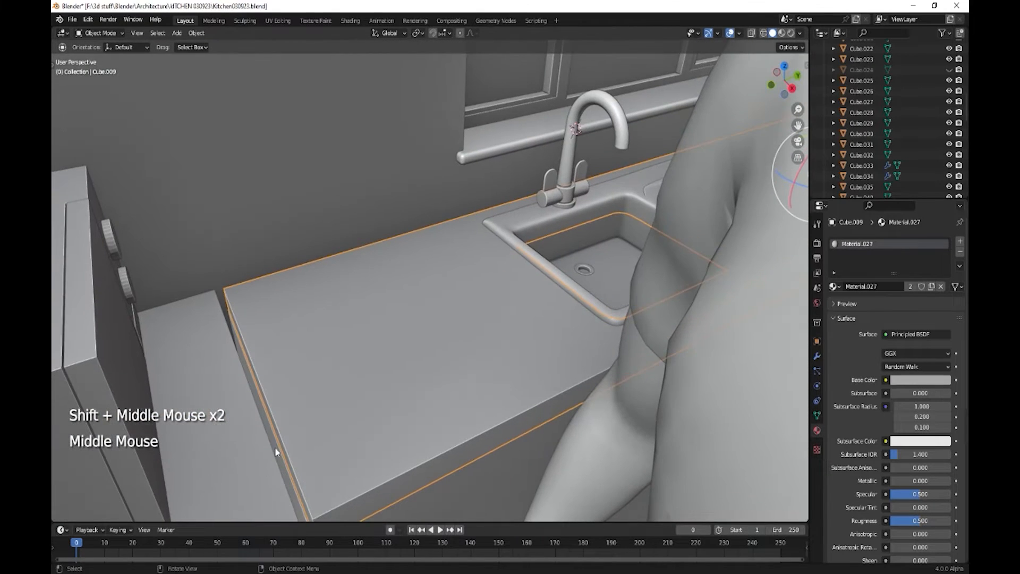
{"action": "middle_click_drag", "start_coordinate": [276, 450], "coordinate": [270, 447]}
{"action": "key", "text": "Tab"}
{"action": "left_click", "coordinate": [238, 454]}
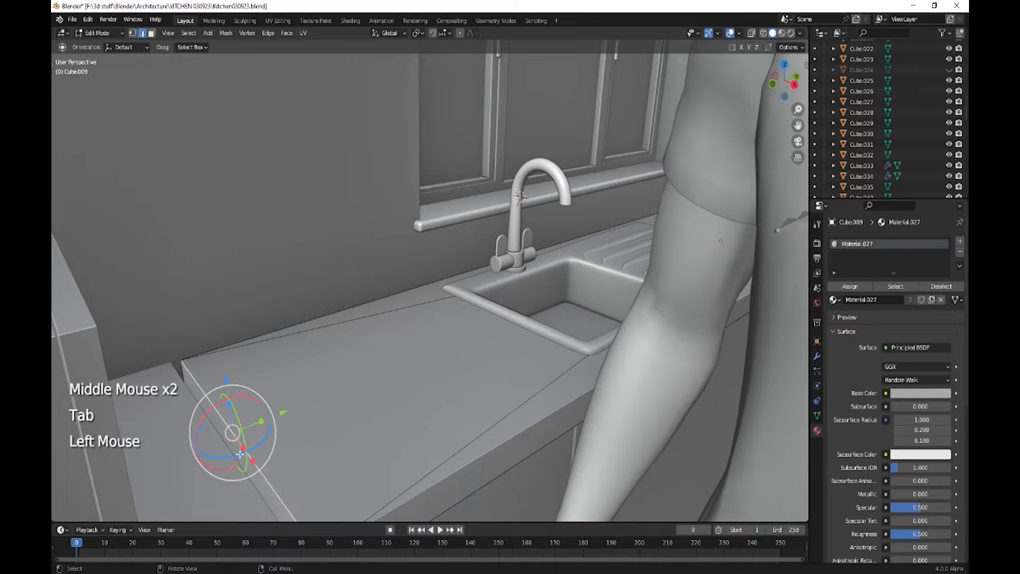
{"action": "key", "text": "3"}
{"action": "left_click", "coordinate": [239, 454]}
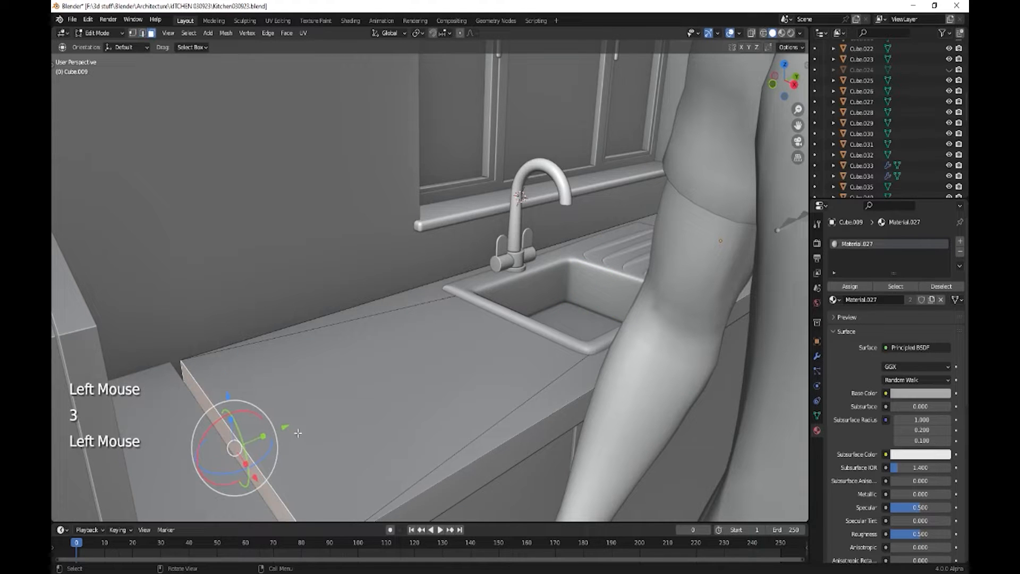
{"action": "left_click_drag", "start_coordinate": [285, 427], "coordinate": [275, 433]}
{"action": "key", "text": "Tab"}
- Add a loop cut across the hob worktop and slide it in line with the inner corner of the sink worktop
{"action": "middle_click_drag", "start_coordinate": [351, 437], "coordinate": [222, 472]}
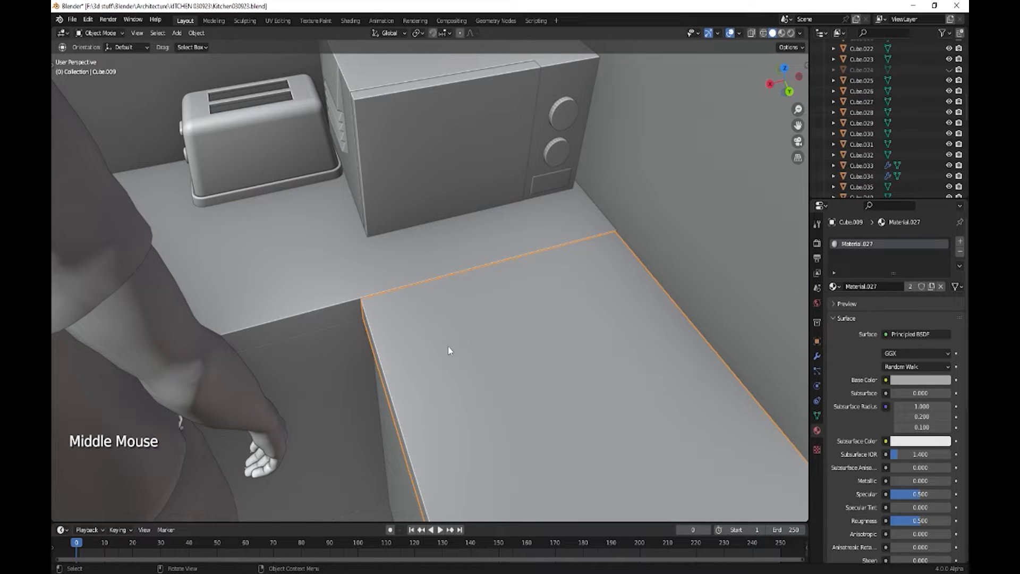
{"action": "left_click", "coordinate": [475, 238]}
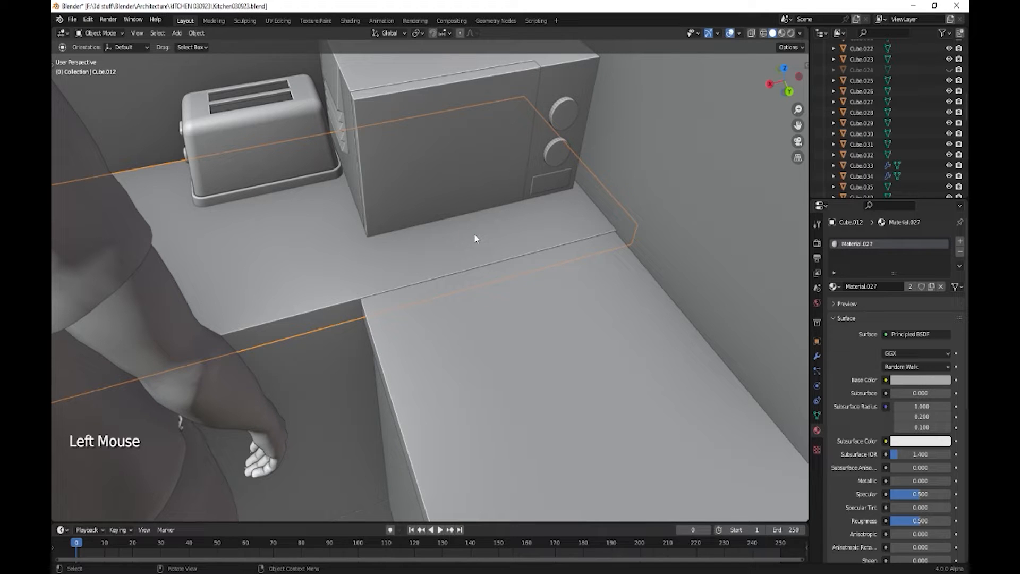
{"action": "key", "text": "Tab"}
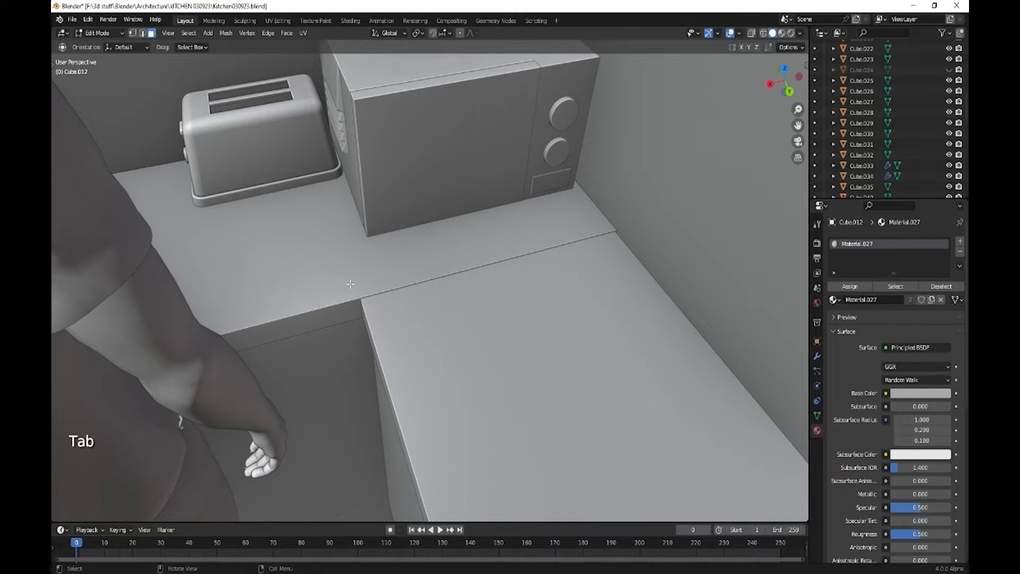
{"action": "key", "text": "ctrl+r"}
{"action": "left_click", "coordinate": [350, 285]}
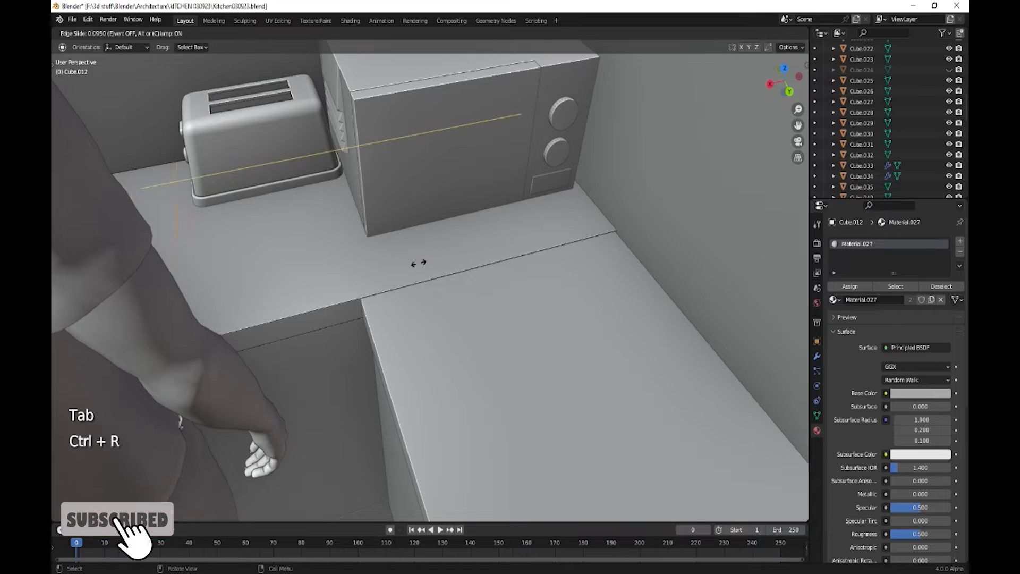
{"action": "left_click", "coordinate": [648, 214]}
{"action": "middle_click_drag", "start_coordinate": [560, 277], "coordinate": [569, 367]}
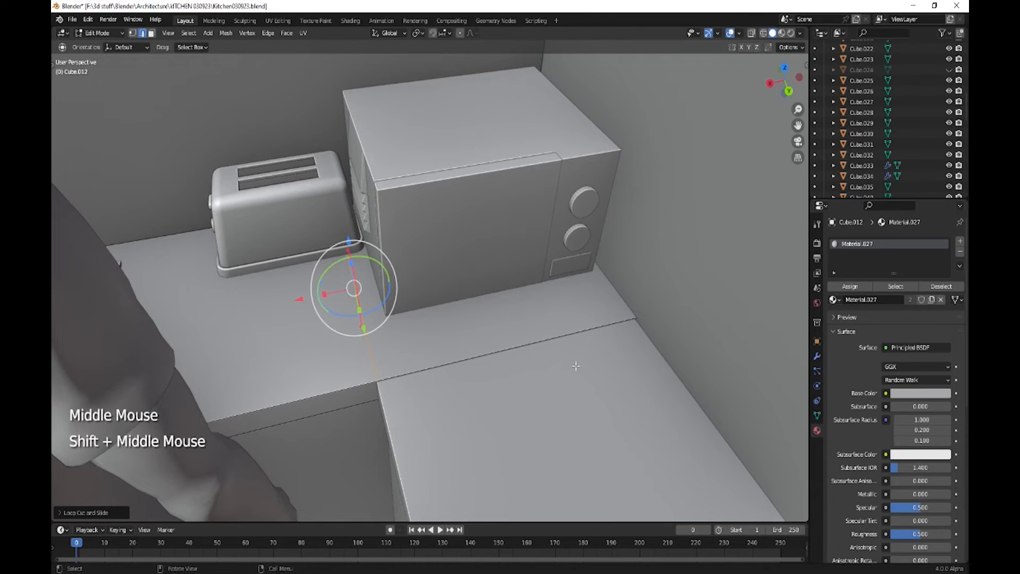
- Select the microwave's body, door, both knobs and button panel, and move them along X past the toaster
{"action": "left_click", "coordinate": [493, 212]}
{"action": "key", "text": "Tab"}
{"action": "left_click", "coordinate": [490, 212]}
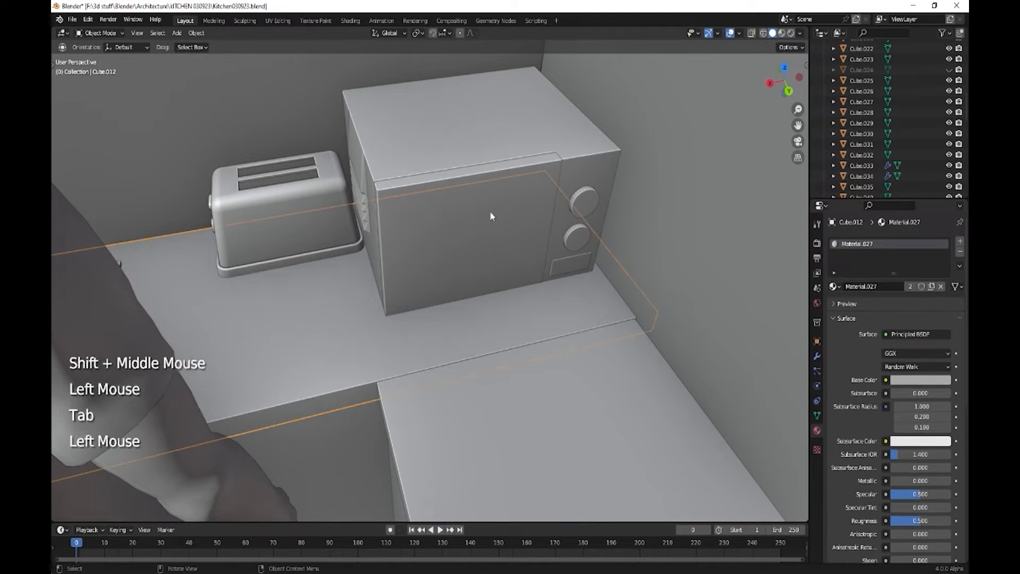
{"action": "left_click", "coordinate": [508, 117], "text": "shift"}
{"action": "left_click", "coordinate": [593, 204], "text": "shift"}
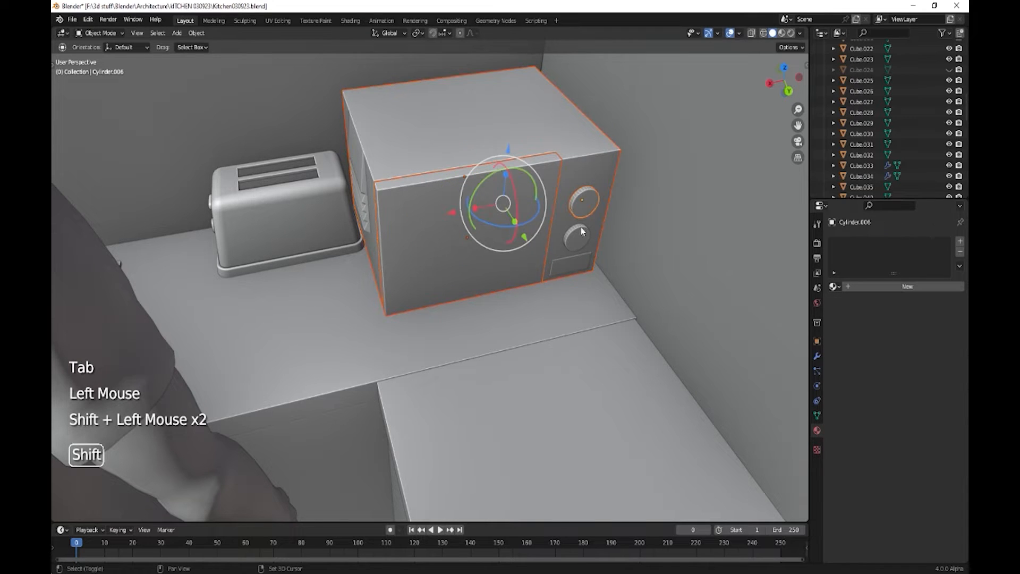
{"action": "left_click", "coordinate": [577, 243], "text": "shift"}
{"action": "left_click", "coordinate": [574, 257], "text": "shift"}
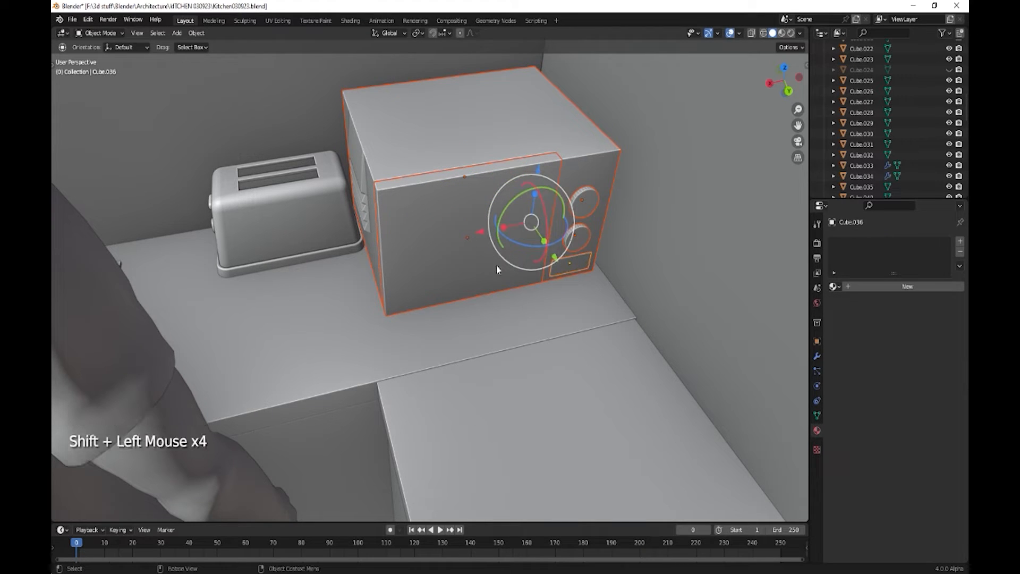
{"action": "left_click_drag", "start_coordinate": [480, 232], "coordinate": [112, 275]}
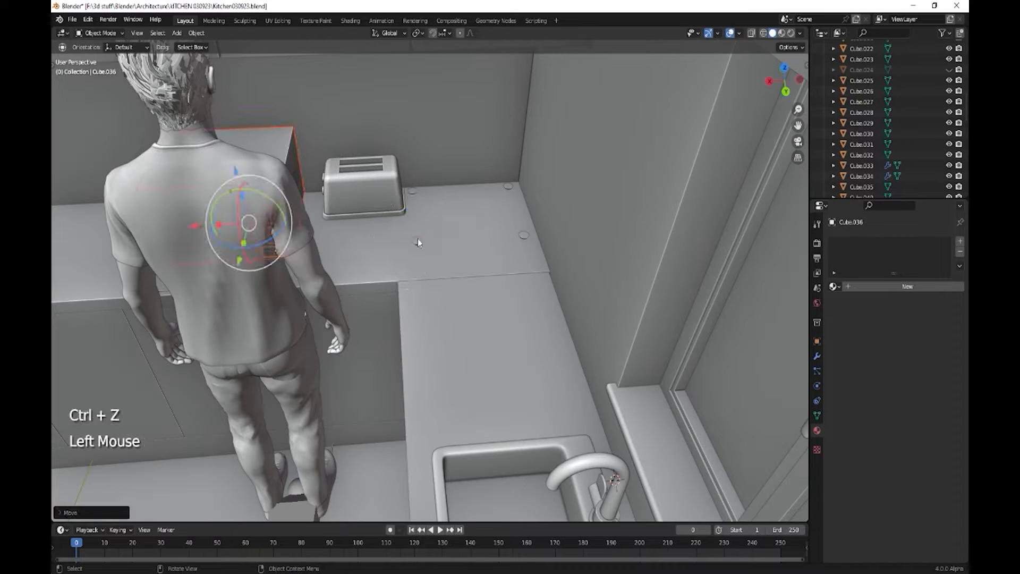
- Select the four microwave feet left in the corner and move them along X to the microwave
{"action": "left_click", "coordinate": [417, 238]}
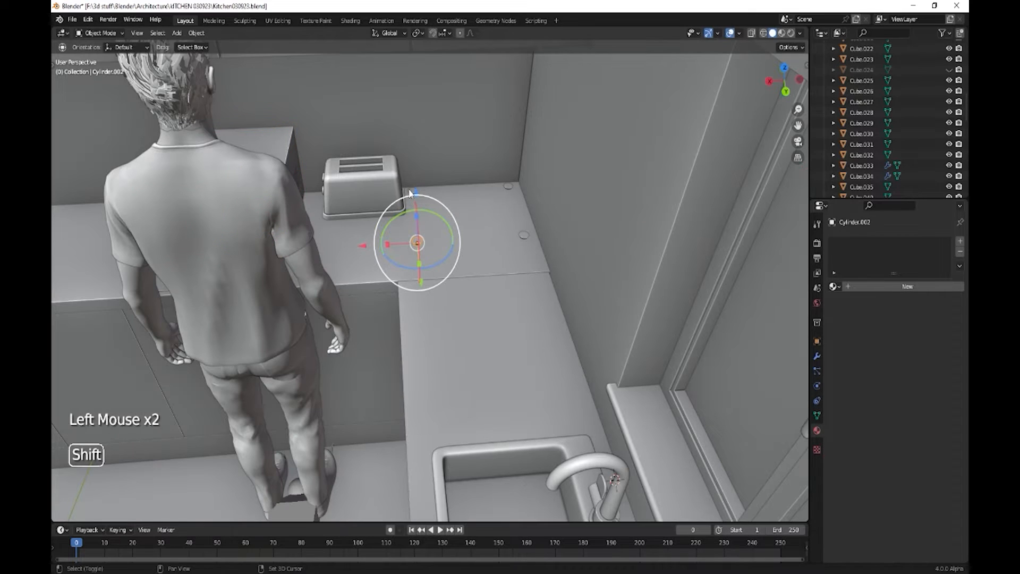
{"action": "left_click", "coordinate": [412, 193], "text": "shift"}
{"action": "left_click", "coordinate": [509, 186], "text": "shift"}
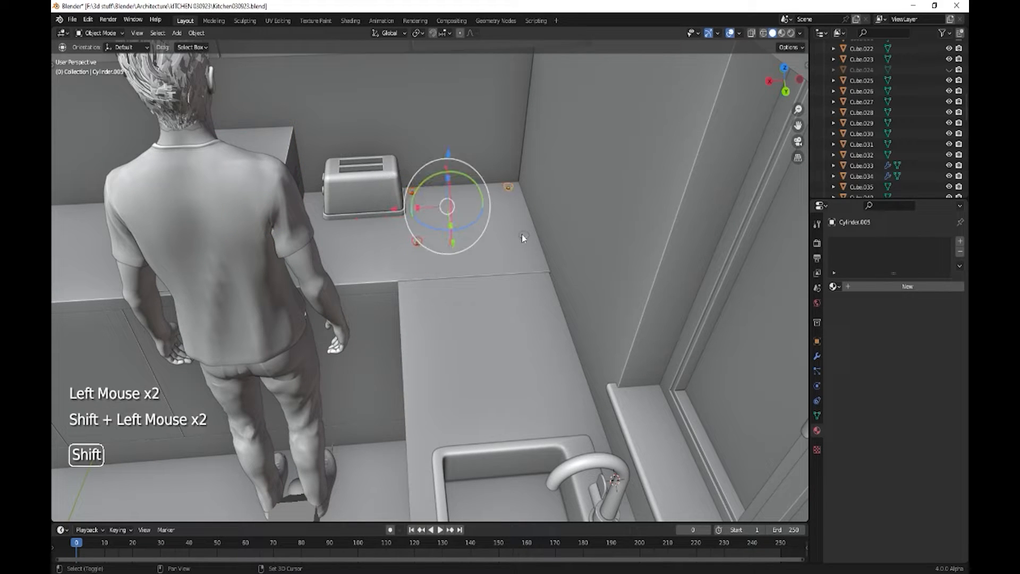
{"action": "left_click", "coordinate": [524, 235], "text": "shift"}
{"action": "left_click_drag", "start_coordinate": [412, 220], "coordinate": [181, 232]}
- Move the hob worktop's hidden end face along X so it sits flush with the sink worktop's wall-side edge
{"action": "left_click", "coordinate": [479, 257]}
{"action": "key", "text": "Tab"}
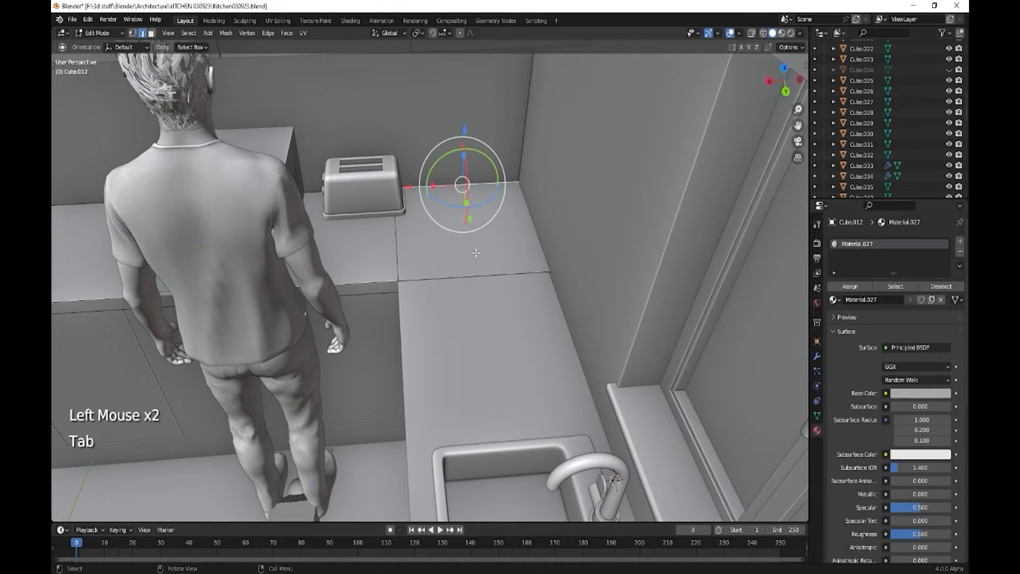
{"action": "key", "text": "Tab"}
{"action": "key", "text": "Tab"}
{"action": "key", "text": "Tab"}
{"action": "middle_click_drag", "start_coordinate": [530, 275], "coordinate": [457, 267]}
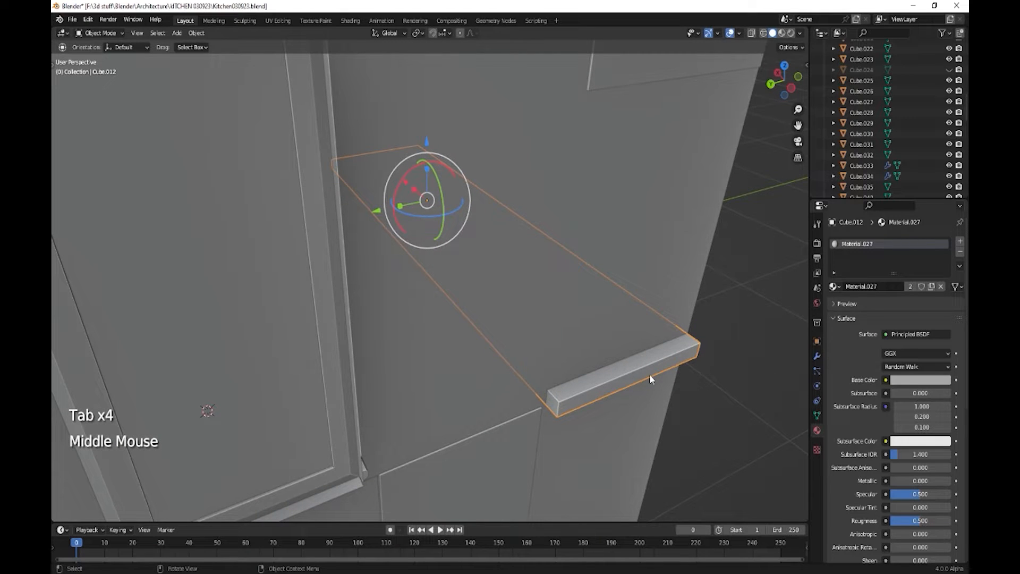
{"action": "key", "text": "Tab"}
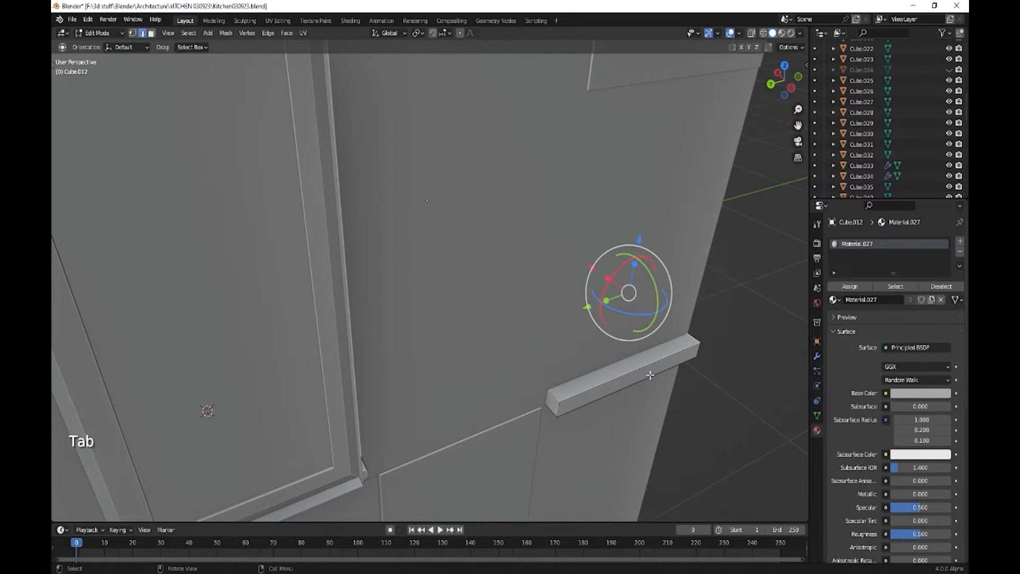
{"action": "key", "text": "3"}
{"action": "left_click", "coordinate": [649, 379]}
{"action": "middle_click_drag", "start_coordinate": [649, 379], "coordinate": [542, 287]}
{"action": "left_click_drag", "start_coordinate": [499, 254], "coordinate": [474, 261]}
{"action": "scroll", "coordinate": [528, 278], "scroll_direction": "up", "scroll_amount": 4}
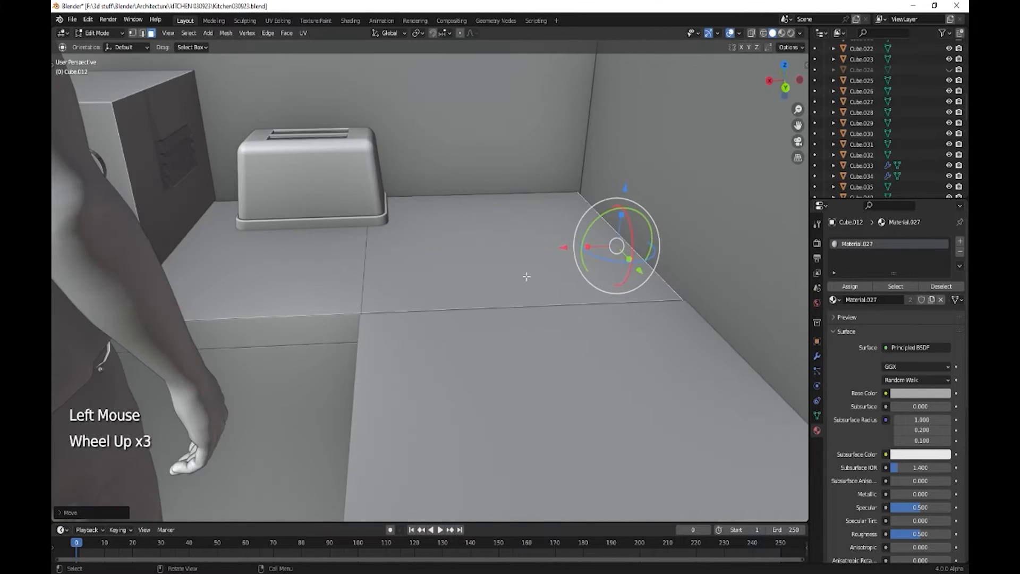
{"action": "middle_click_drag", "start_coordinate": [528, 278], "coordinate": [489, 291], "text": "shift"}
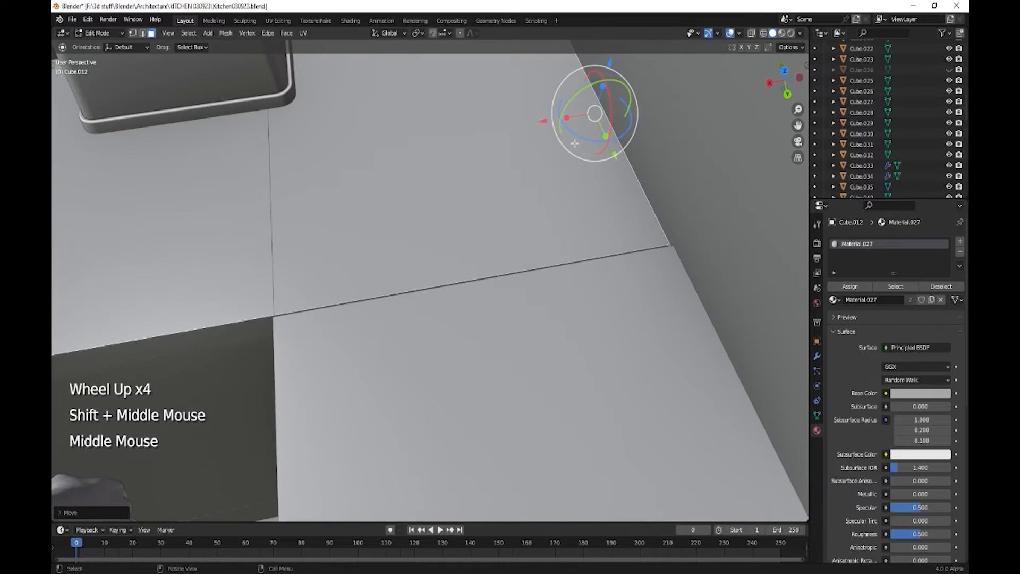
{"action": "left_click_drag", "start_coordinate": [546, 121], "coordinate": [551, 121]}
- Move the hob worktop's front wall-side corner edge along Y to the rear corner, forming a diagonal mitre
{"action": "key", "text": "2"}
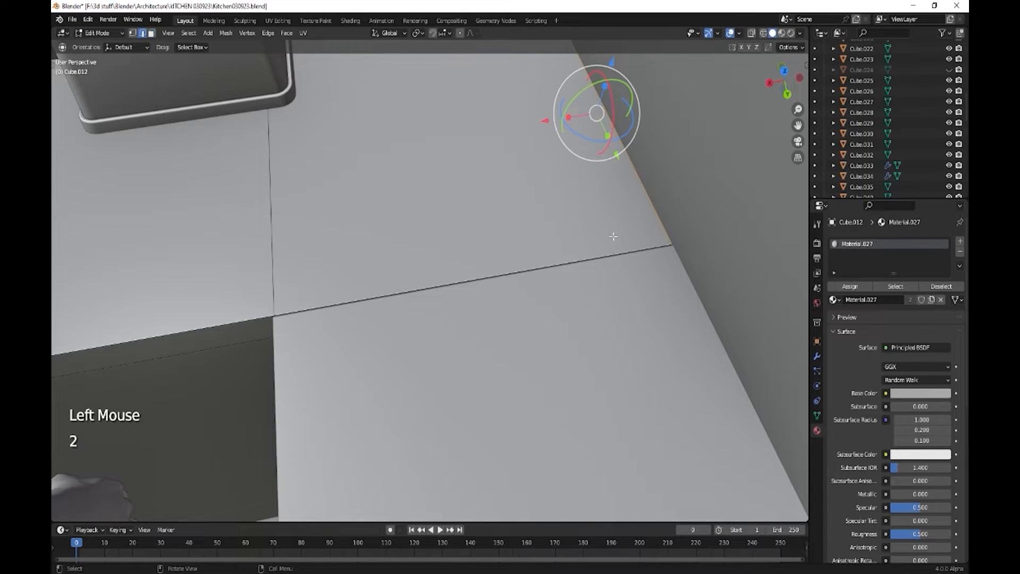
{"action": "left_click", "coordinate": [680, 265]}
{"action": "middle_click_drag", "start_coordinate": [691, 309], "coordinate": [699, 344]}
{"action": "left_click_drag", "start_coordinate": [680, 364], "coordinate": [523, 217]}
{"action": "middle_click_drag", "start_coordinate": [581, 337], "coordinate": [433, 333]}
{"action": "key", "text": "Tab"}
- Move the sink worktop's wall-side corner edge along Y into the room corner to meet the hob worktop's diagonal
{"action": "left_click", "coordinate": [387, 337]}
{"action": "key", "text": "Tab"}
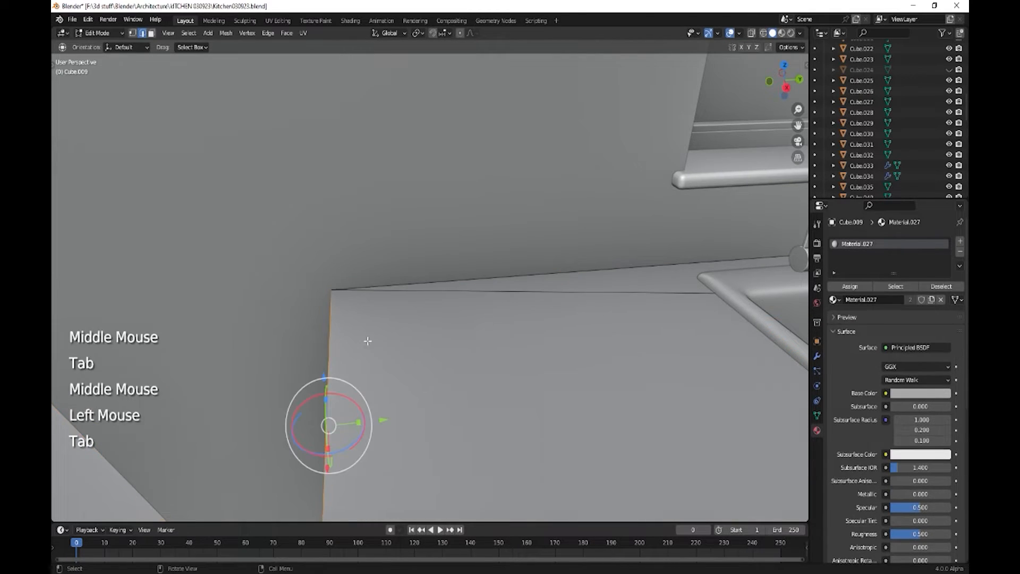
{"action": "middle_click_drag", "start_coordinate": [368, 341], "coordinate": [446, 335]}
{"action": "left_click", "coordinate": [468, 295]}
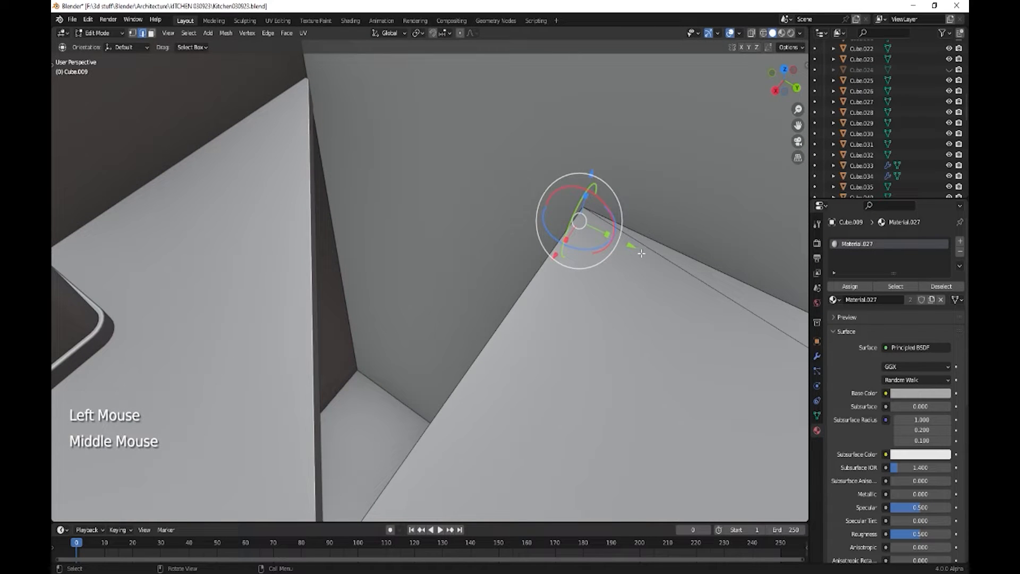
{"action": "left_click_drag", "start_coordinate": [629, 246], "coordinate": [347, 106]}
{"action": "key", "text": "Tab"}
- Apply the scale of the hob worktop
{"action": "left_click", "coordinate": [298, 124]}
{"action": "key", "text": "Tab"}
{"action": "key", "text": "Tab"}
{"action": "scroll", "coordinate": [364, 202], "scroll_direction": "down", "scroll_amount": 3}
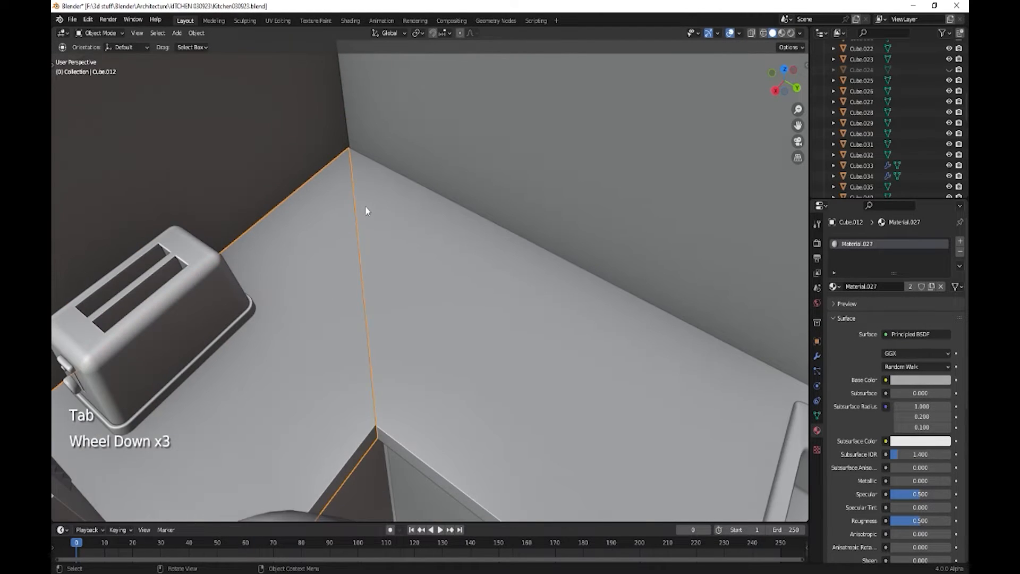
{"action": "middle_click_drag", "start_coordinate": [364, 209], "coordinate": [299, 131]}
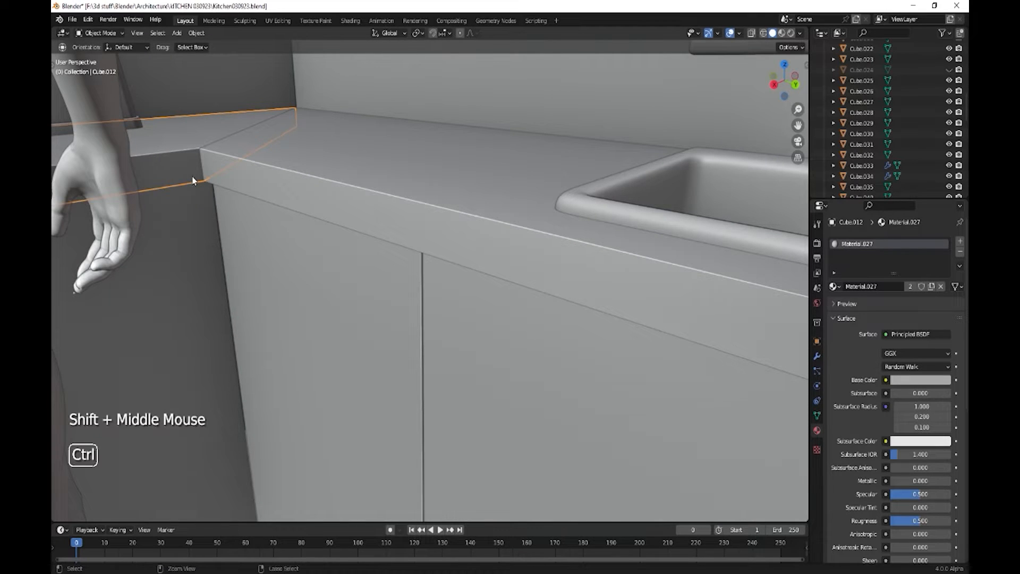
{"action": "key", "text": "ctrl+a"}
{"action": "left_click", "coordinate": [146, 198]}
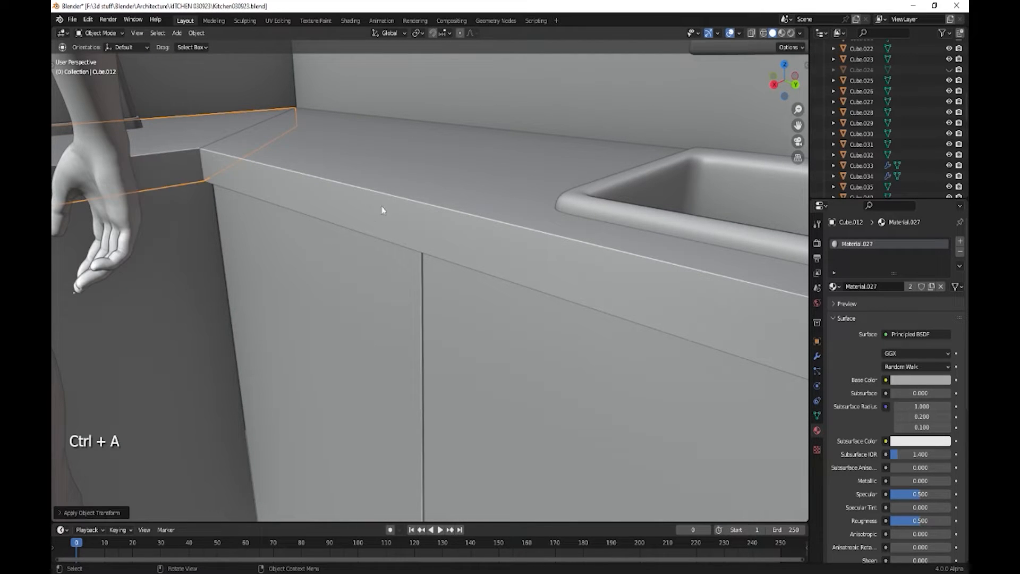
- Apply the scale of the sink worktop
{"action": "left_click", "coordinate": [379, 206]}
{"action": "key", "text": "ctrl+a"}
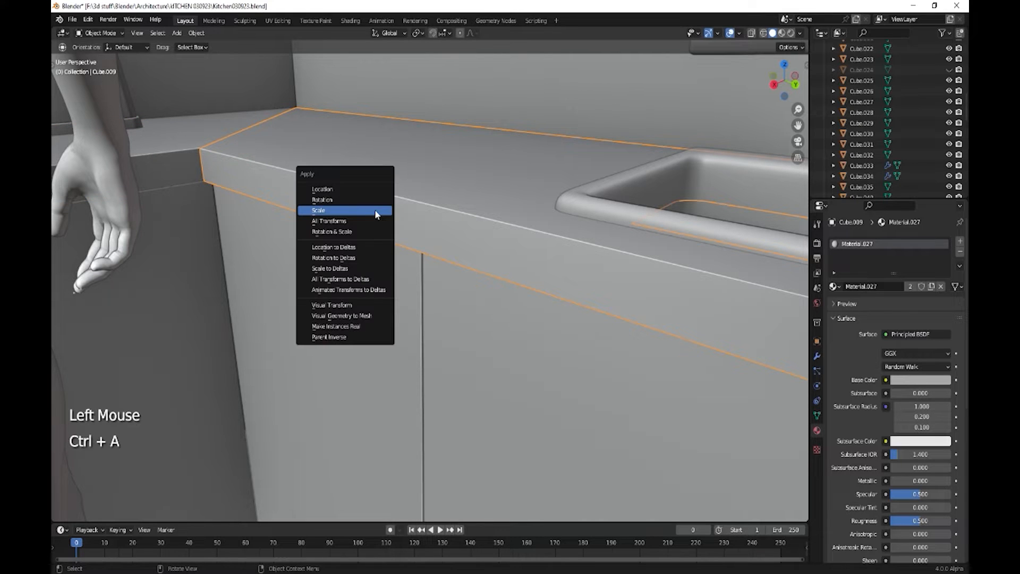
{"action": "left_click", "coordinate": [375, 210]}
- Bevel the sink worktop's upper front edge by about 0.026 m
{"action": "key", "text": "Tab"}
{"action": "left_click", "coordinate": [378, 197]}
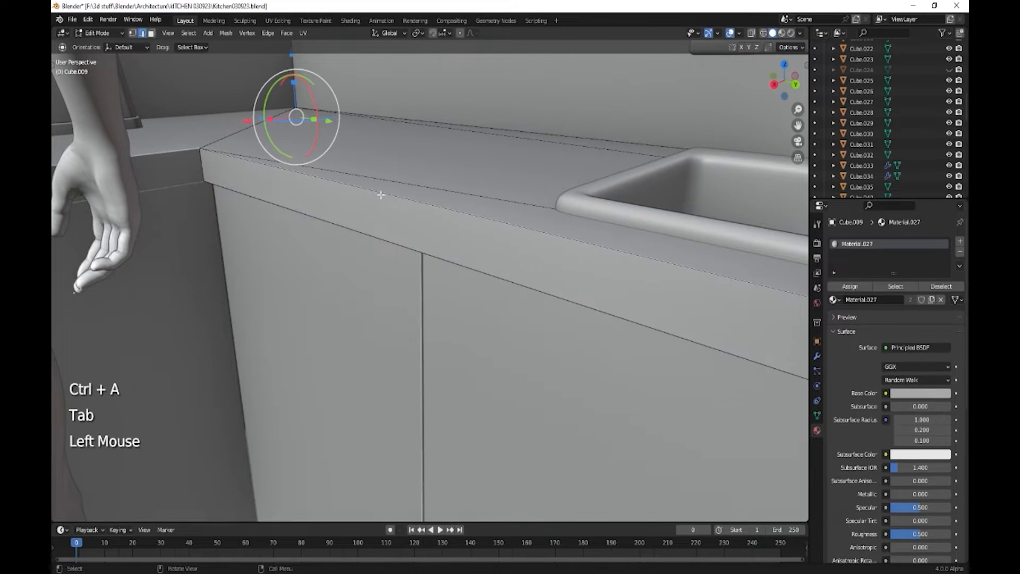
{"action": "scroll", "coordinate": [379, 234], "scroll_direction": "down", "scroll_amount": 2}
{"action": "middle_click_drag", "start_coordinate": [409, 244], "coordinate": [440, 260]}
{"action": "middle_click_drag", "start_coordinate": [609, 328], "coordinate": [231, 204], "text": "shift"}
{"action": "middle_click_drag", "start_coordinate": [673, 346], "coordinate": [412, 301], "text": "shift"}
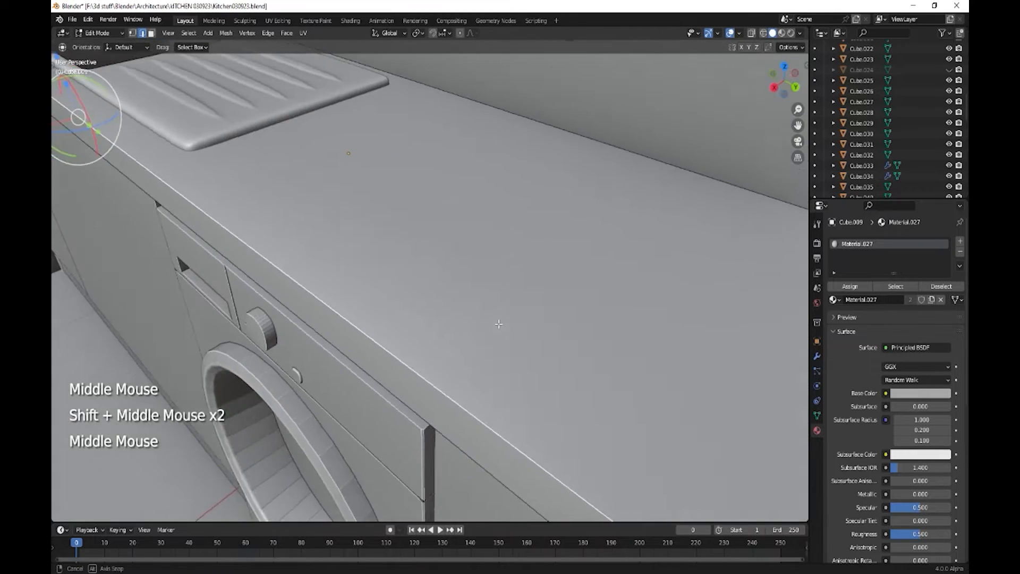
{"action": "scroll", "coordinate": [412, 300], "scroll_direction": "down", "scroll_amount": 2}
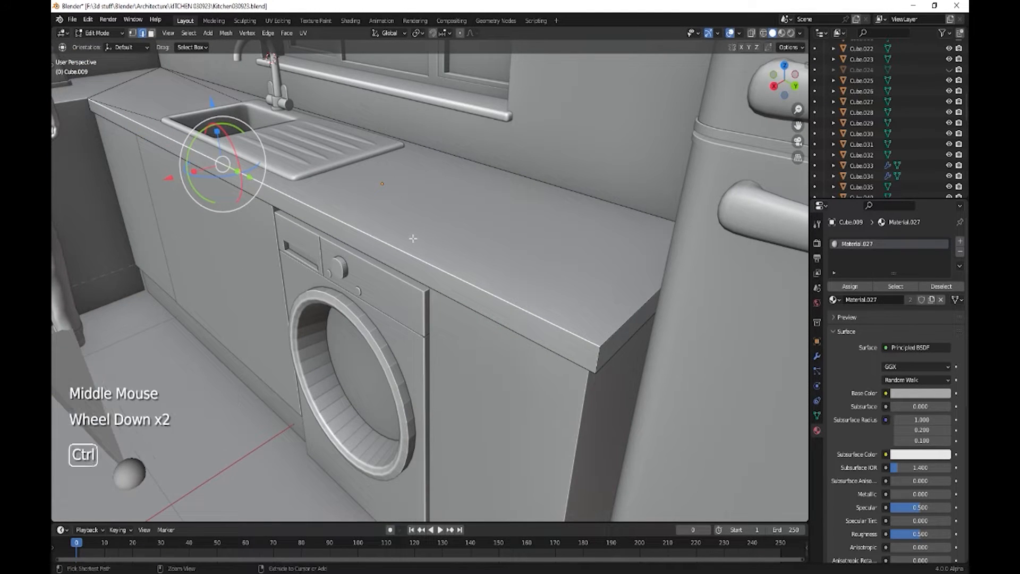
{"action": "key", "text": "ctrl+b"}
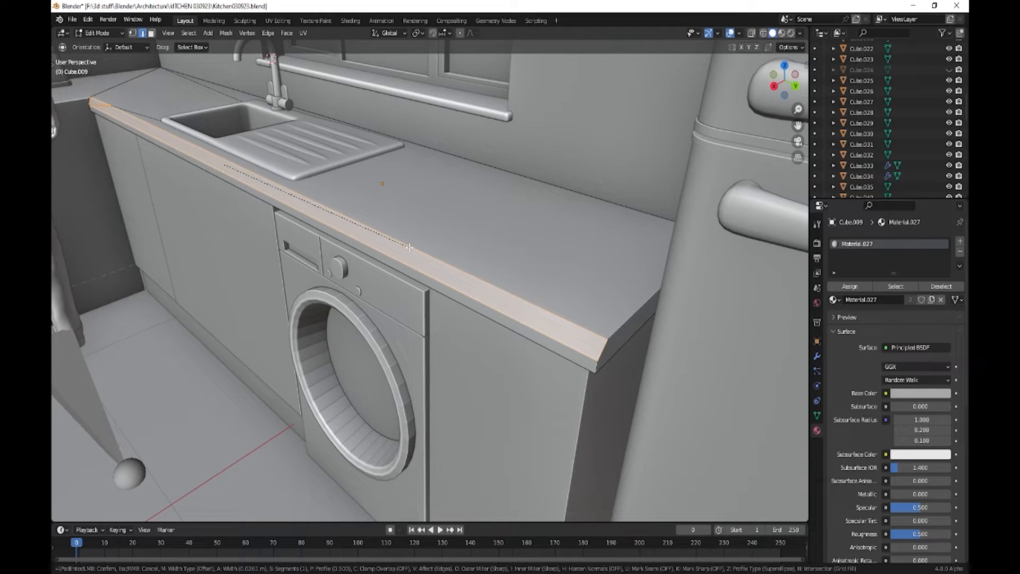
{"action": "left_click", "coordinate": [410, 247]}
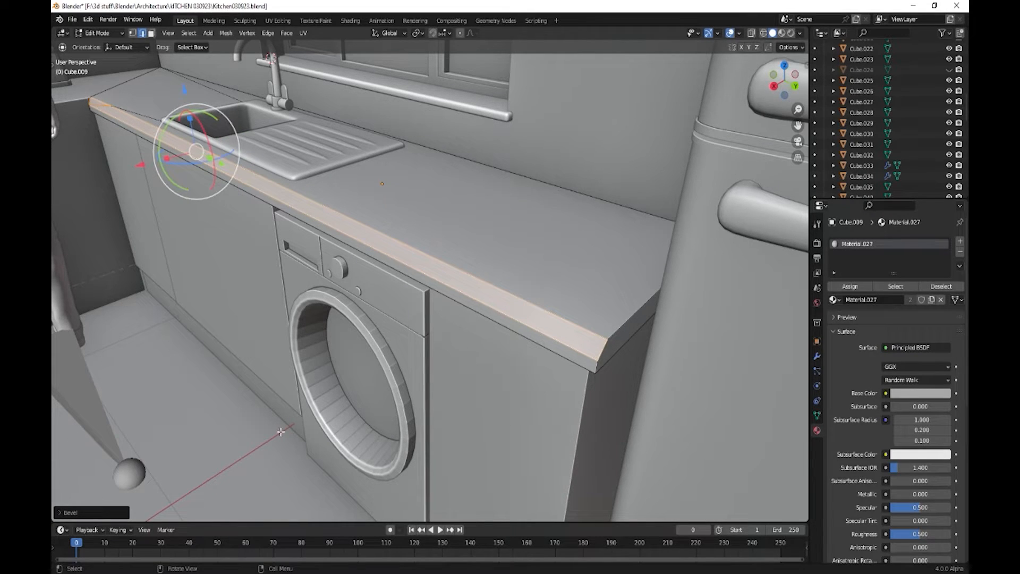
- Round the sink worktop's front bevel by setting it to 5 segments
{"action": "left_click", "coordinate": [60, 513]}
{"action": "left_click", "coordinate": [146, 360]}
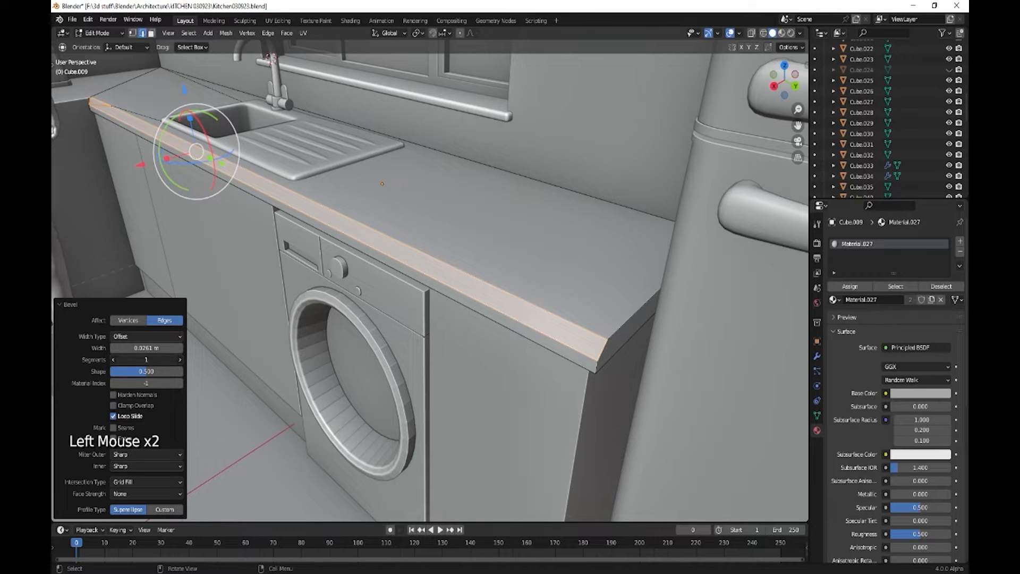
{"action": "left_click_drag", "start_coordinate": [146, 360], "coordinate": [170, 360]}
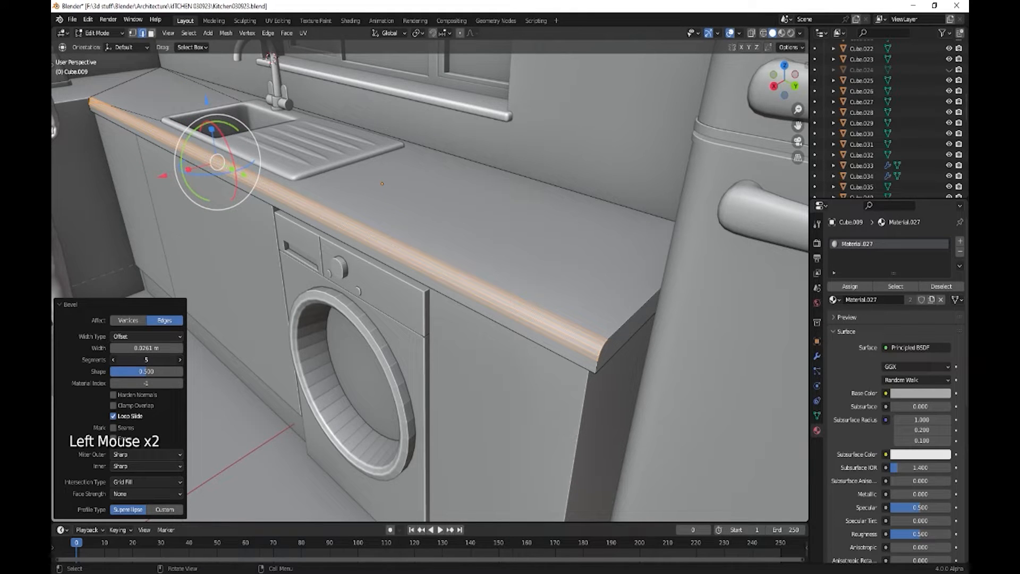
{"action": "key", "text": "Tab"}
{"action": "key", "text": "Tab"}
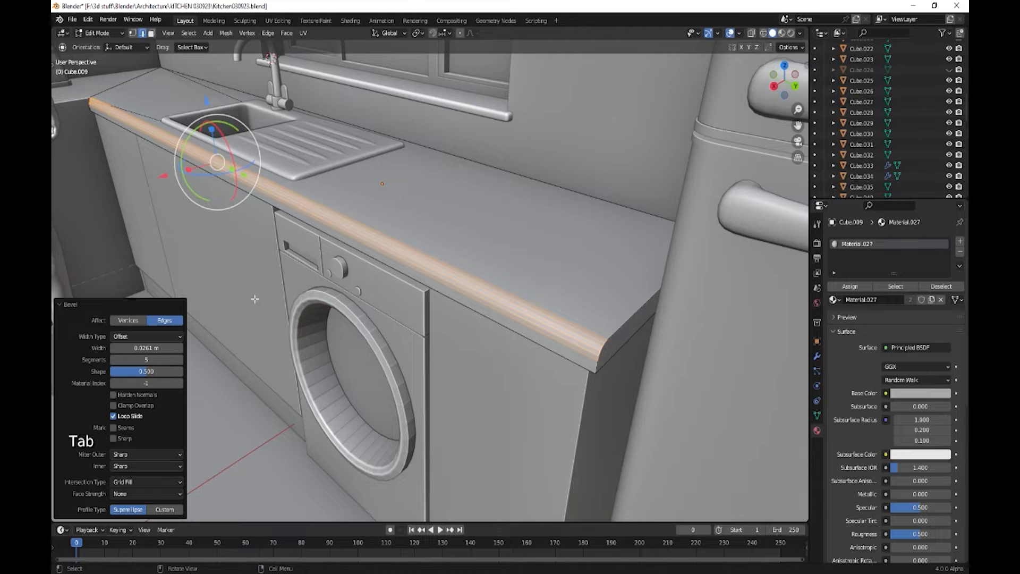
- Bevel the hob worktop's upper front edge by about 0.023 m with 5 segments
{"action": "left_click", "coordinate": [71, 101]}
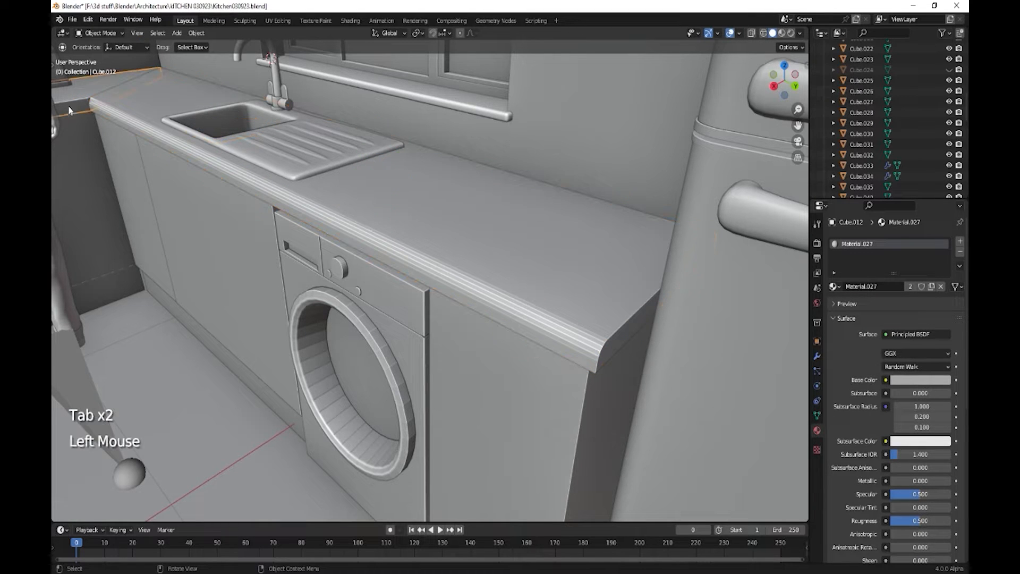
{"action": "key", "text": "Tab"}
{"action": "left_click", "coordinate": [70, 131]}
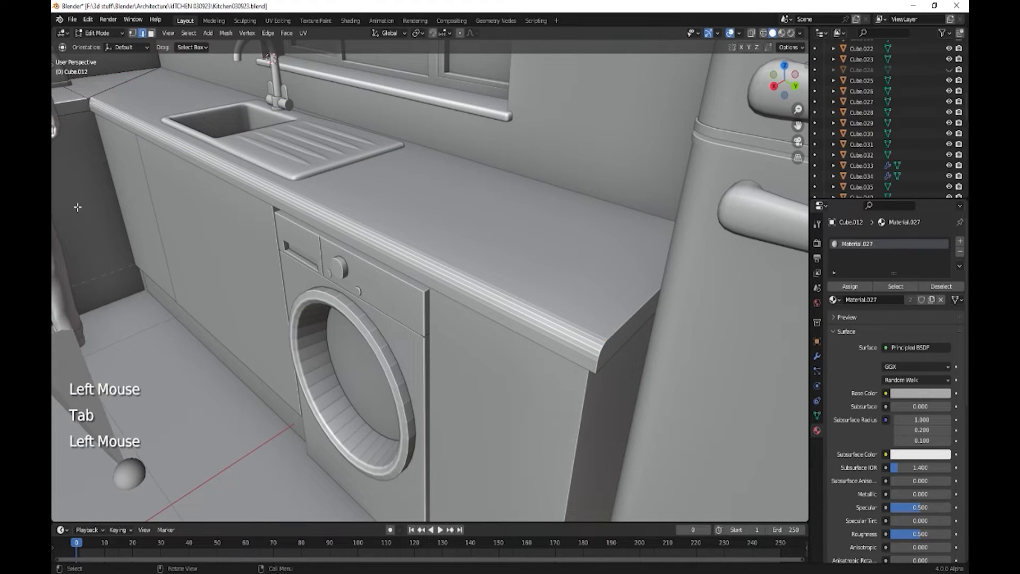
{"action": "middle_click_drag", "start_coordinate": [78, 207], "coordinate": [55, 217]}
{"action": "middle_click_drag", "start_coordinate": [55, 216], "coordinate": [402, 289], "text": "shift"}
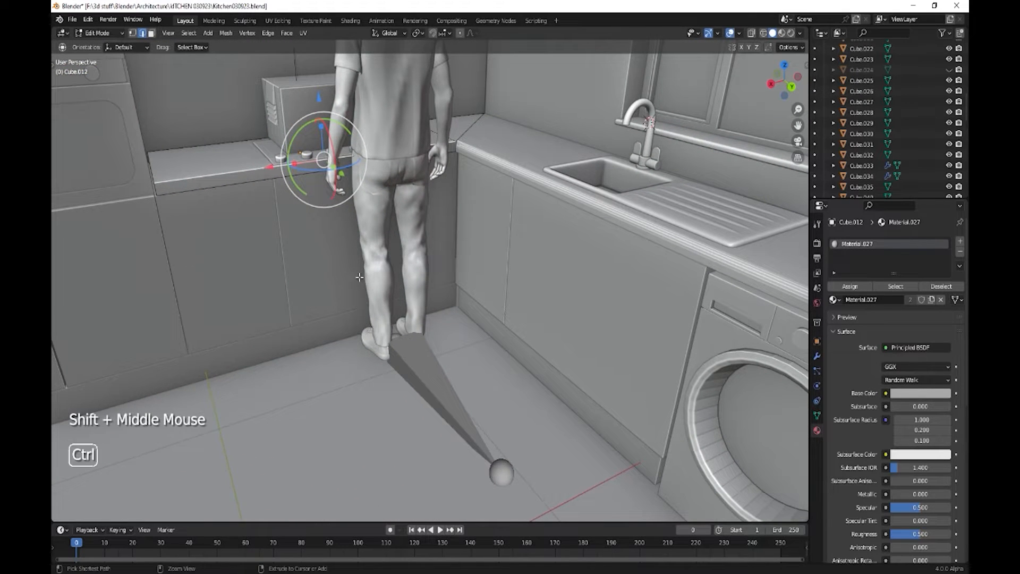
{"action": "key", "text": "ctrl+b"}
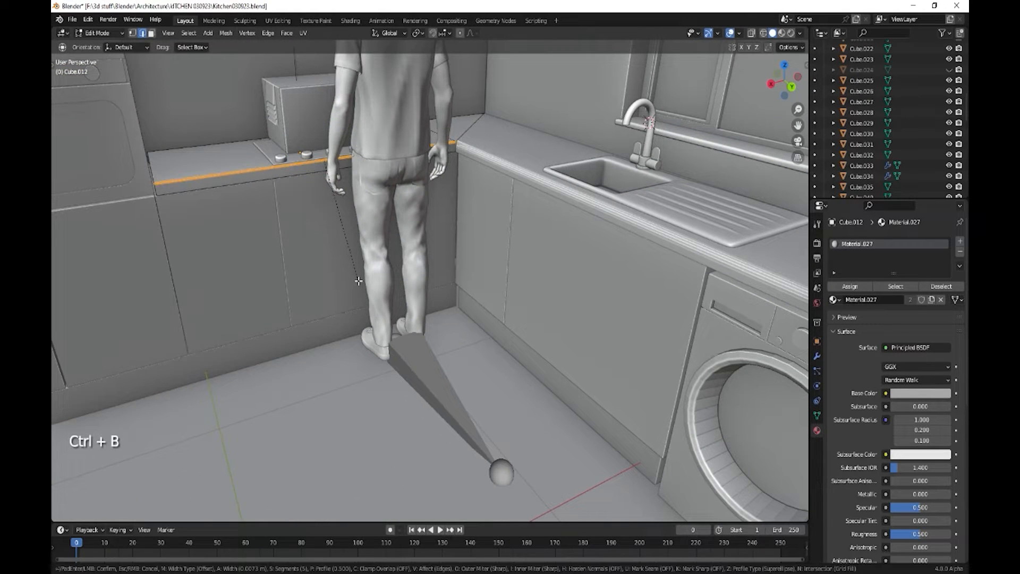
{"action": "left_click", "coordinate": [361, 284]}
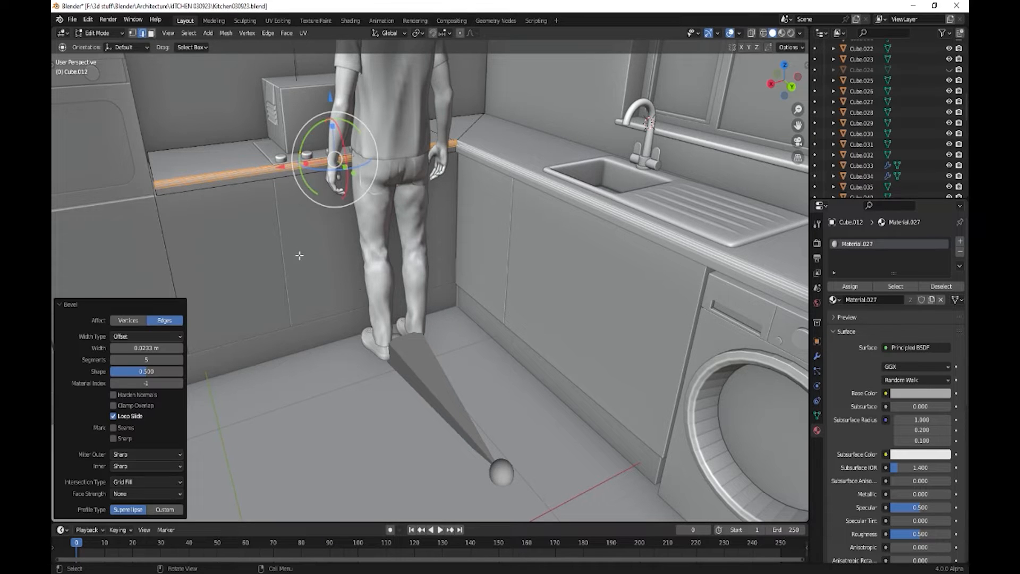
{"action": "middle_click_drag", "start_coordinate": [300, 255], "coordinate": [382, 266]}
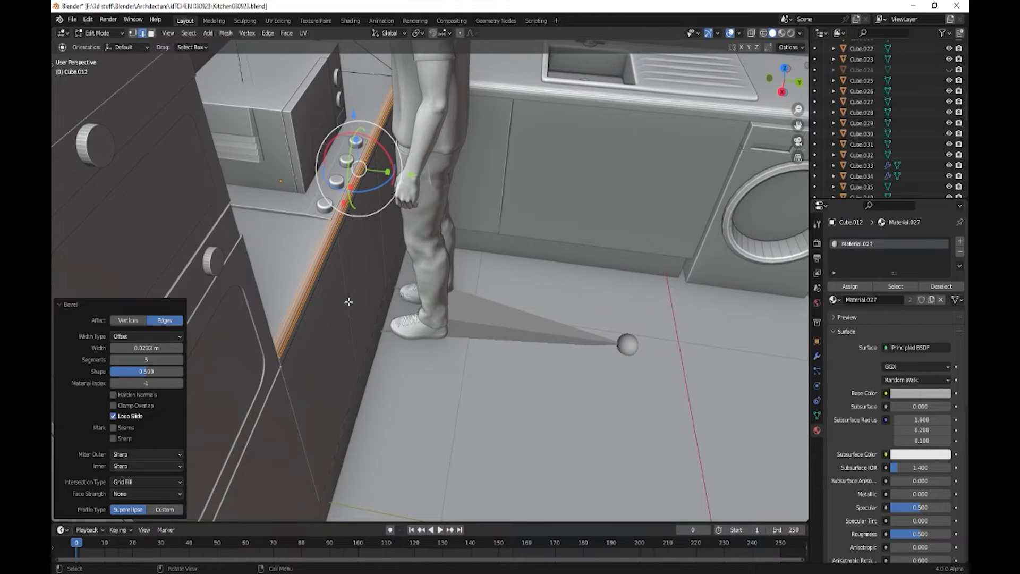
{"action": "key", "text": "Tab"}
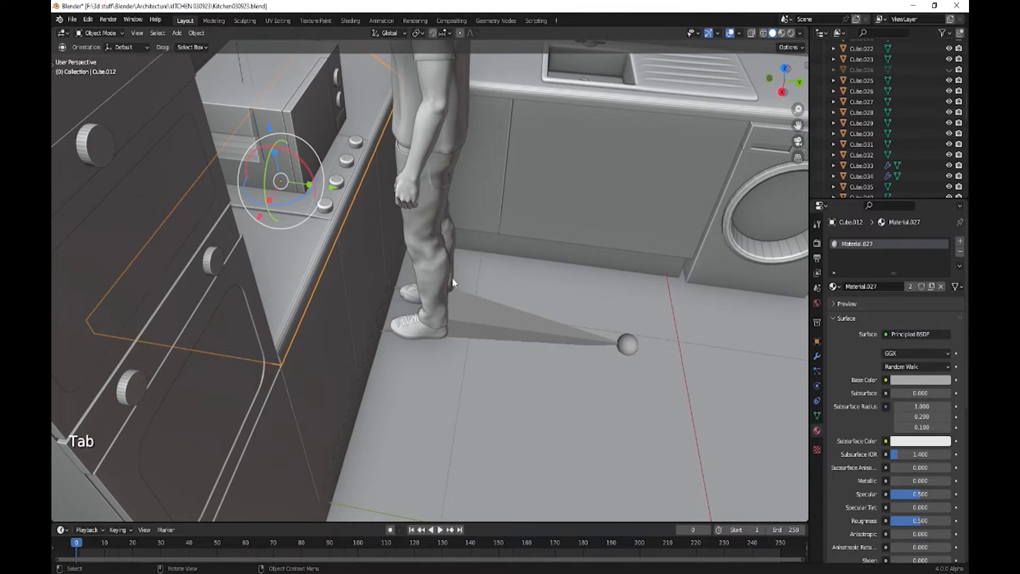
- Shade both the hob worktop and the sink worktop smooth
{"action": "middle_click_drag", "start_coordinate": [453, 282], "coordinate": [291, 244]}
{"action": "right_click", "coordinate": [274, 240]}
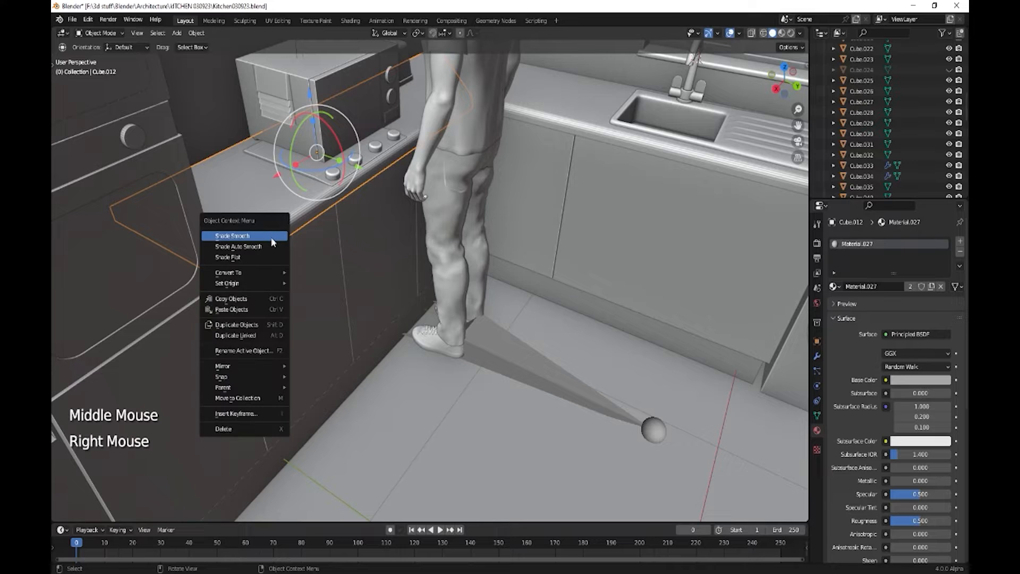
{"action": "left_click", "coordinate": [233, 235]}
{"action": "right_click", "coordinate": [556, 130]}
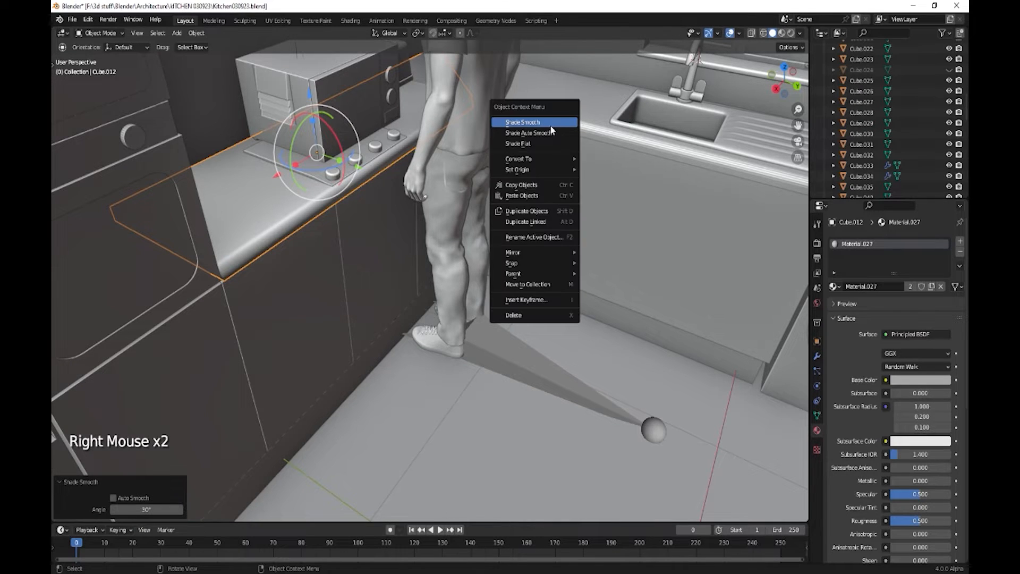
{"action": "left_click", "coordinate": [576, 127]}
{"action": "right_click", "coordinate": [575, 126]}
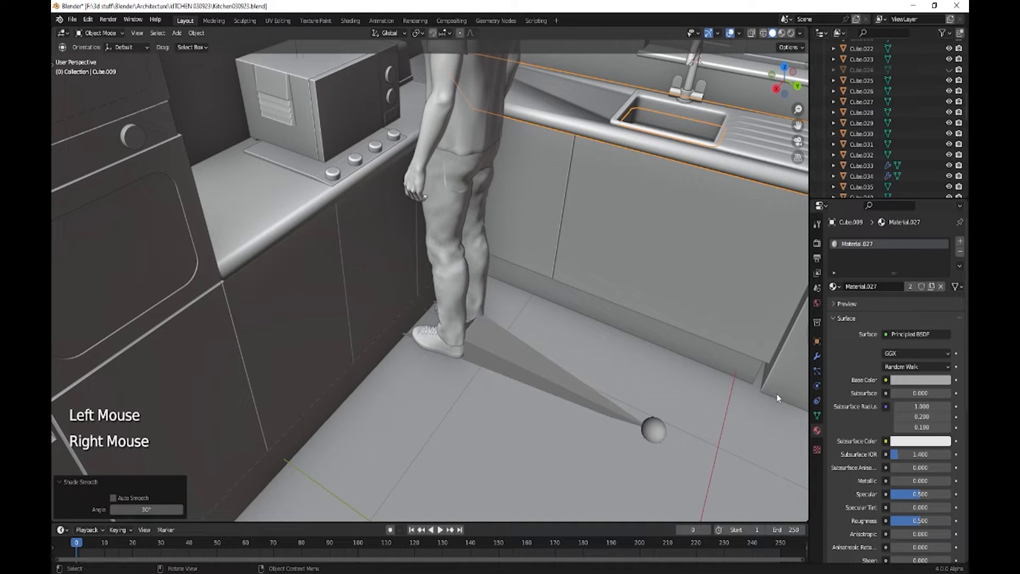
- Enable Auto Smooth at 30° in the normals settings of the sink worktop and the hob worktop
{"action": "left_click", "coordinate": [817, 416]}
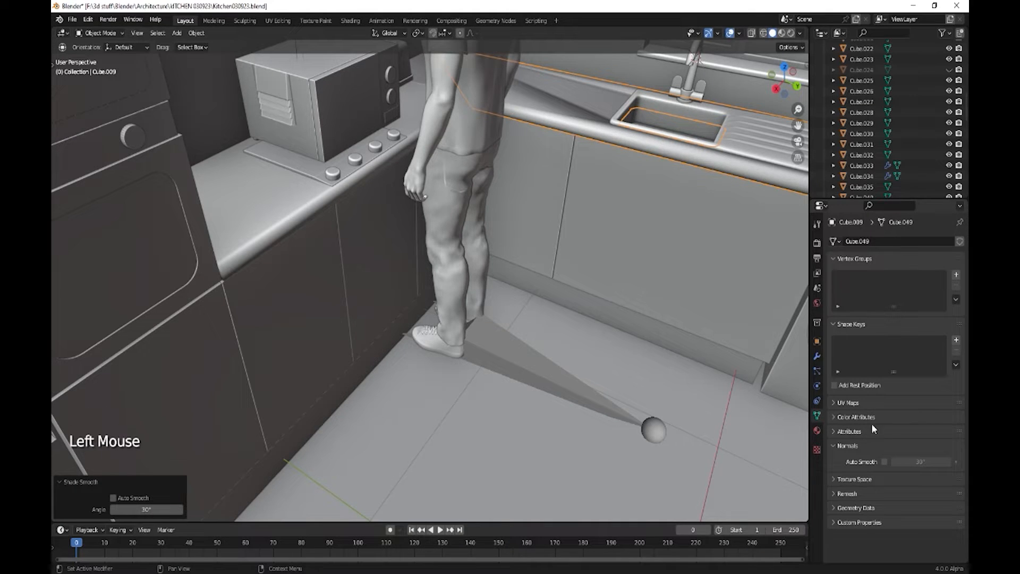
{"action": "left_click", "coordinate": [884, 462]}
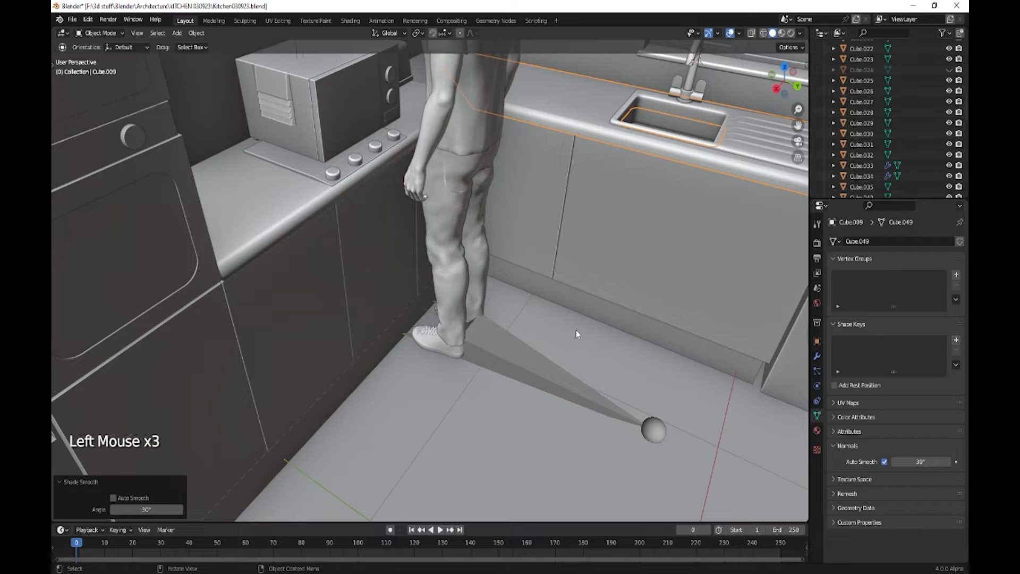
{"action": "left_click", "coordinate": [287, 222]}
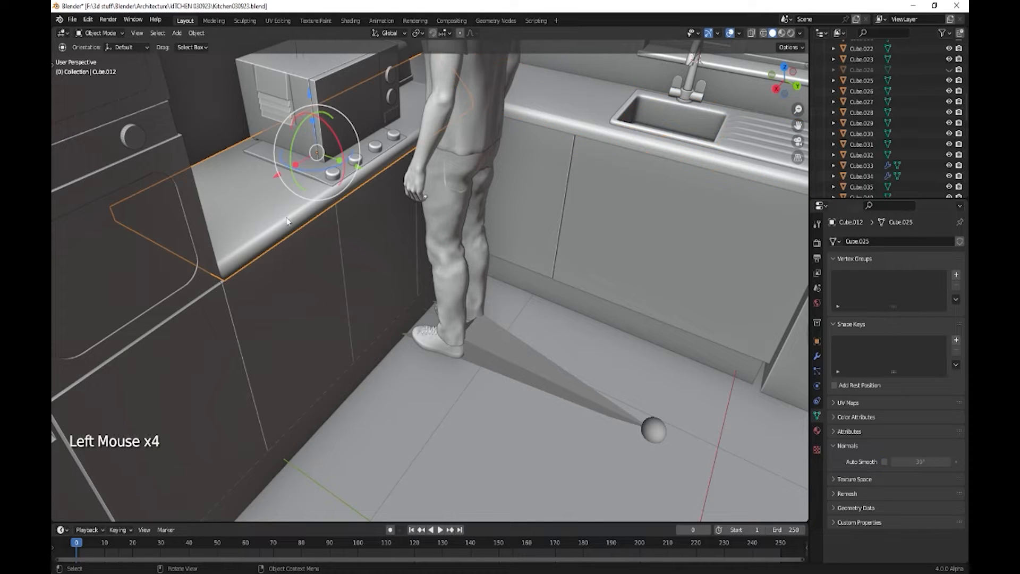
{"action": "left_click", "coordinate": [884, 462]}
{"action": "middle_click_drag", "start_coordinate": [563, 330], "coordinate": [509, 315]}
{"action": "scroll", "coordinate": [508, 314], "scroll_direction": "down", "scroll_amount": 2}
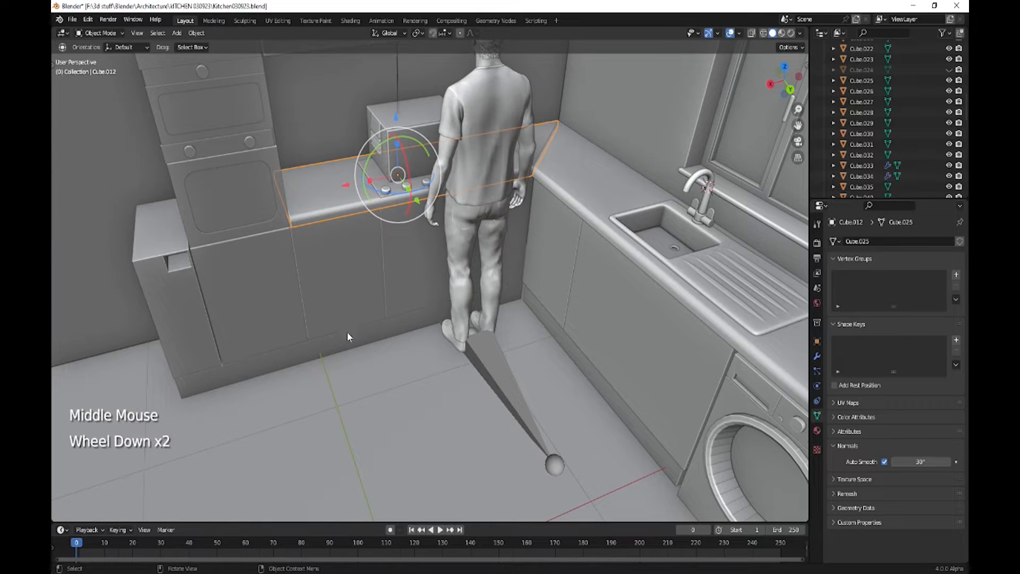
- Duplicate the front face of the upper cabinet above the oven and offset the copy about 0.24 m along Y
{"action": "middle_click_drag", "start_coordinate": [253, 330], "coordinate": [360, 418], "text": "shift"}
{"action": "middle_click_drag", "start_coordinate": [363, 351], "coordinate": [359, 382], "text": "shift"}
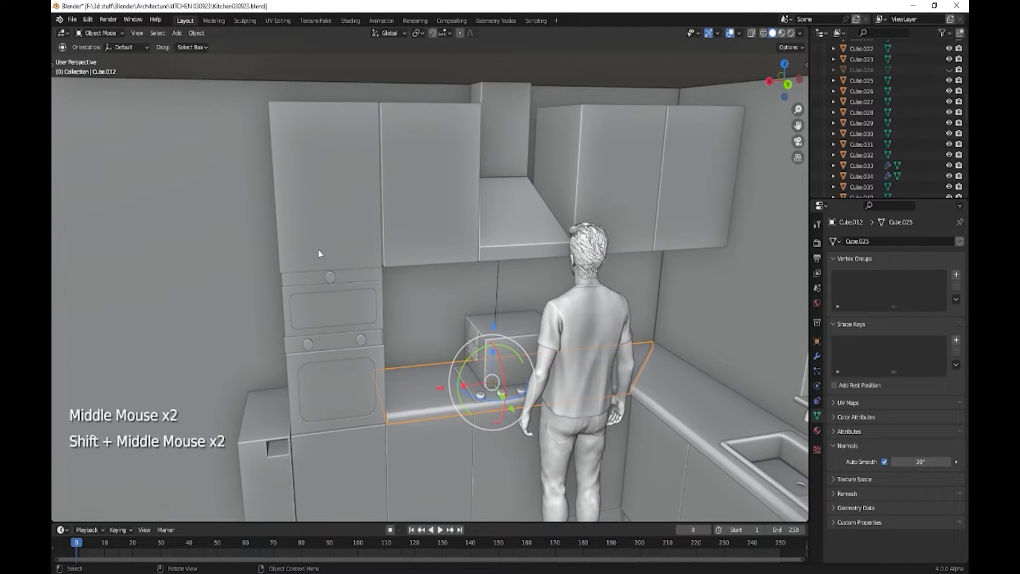
{"action": "left_click", "coordinate": [313, 178]}
{"action": "key", "text": "Tab"}
{"action": "middle_click_drag", "start_coordinate": [313, 178], "coordinate": [346, 226]}
{"action": "scroll", "coordinate": [343, 212], "scroll_direction": "up", "scroll_amount": 2}
{"action": "left_click", "coordinate": [339, 213]}
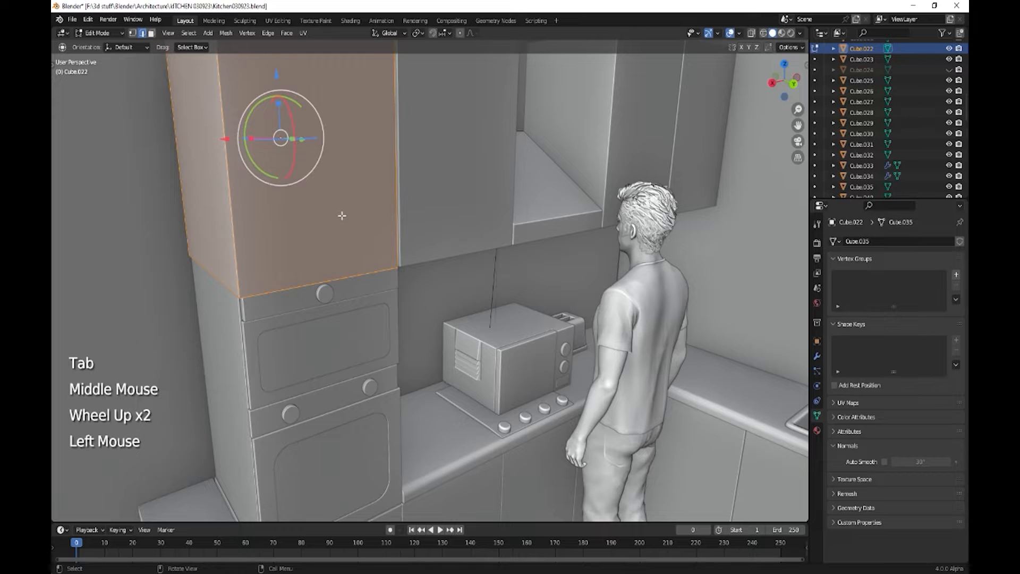
{"action": "key", "text": "3"}
{"action": "left_click", "coordinate": [338, 204]}
{"action": "middle_click_drag", "start_coordinate": [351, 252], "coordinate": [360, 273], "text": "shift"}
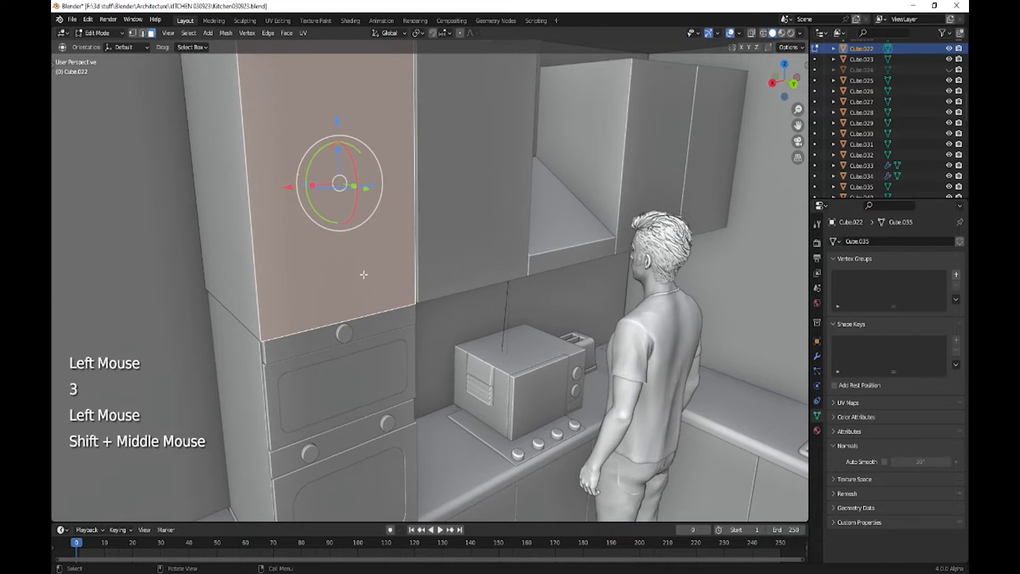
{"action": "scroll", "coordinate": [372, 274], "scroll_direction": "down", "scroll_amount": 1}
{"action": "key", "text": "shift"}
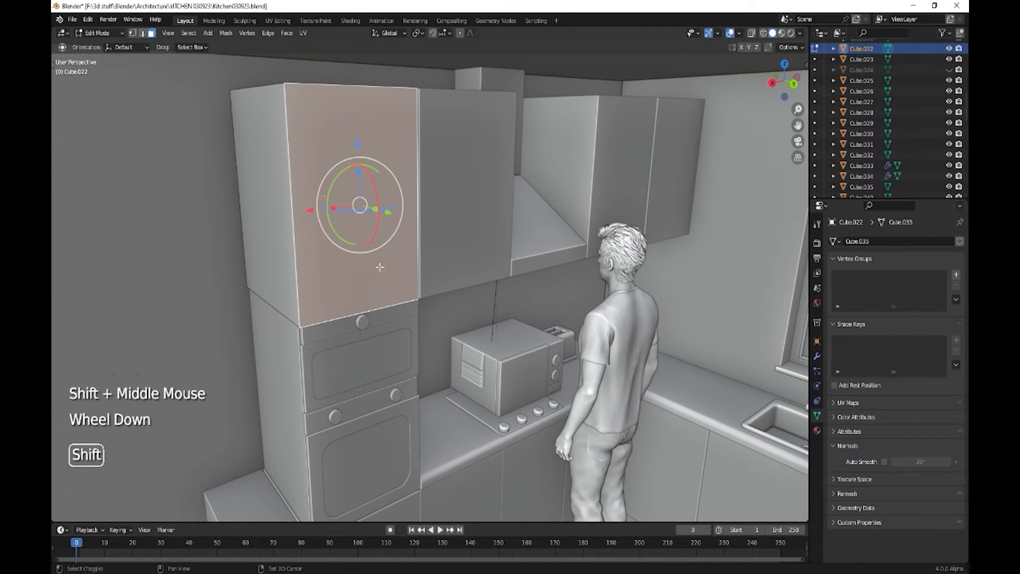
{"action": "key", "text": "shift+d"}
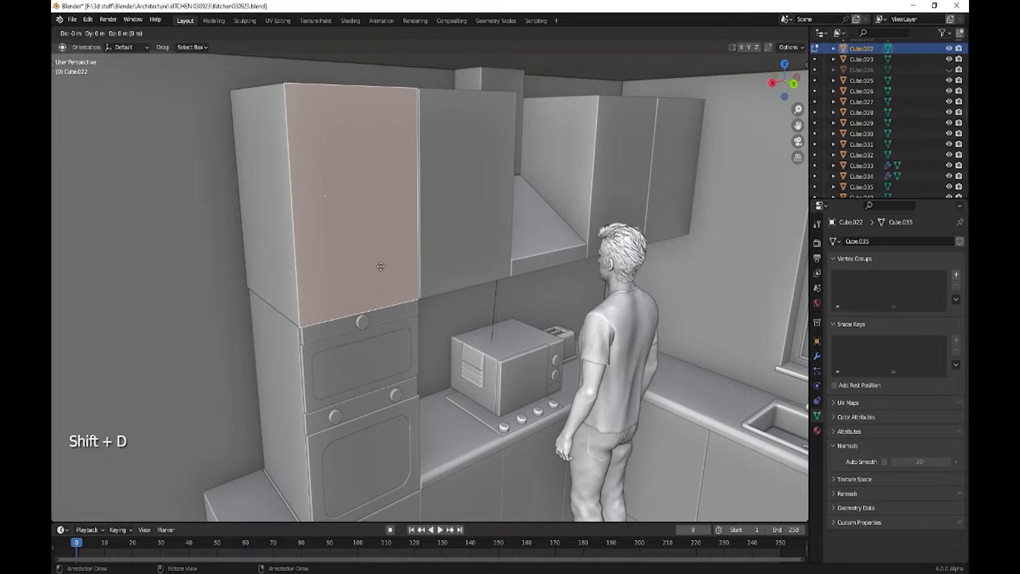
{"action": "left_click", "coordinate": [413, 298]}
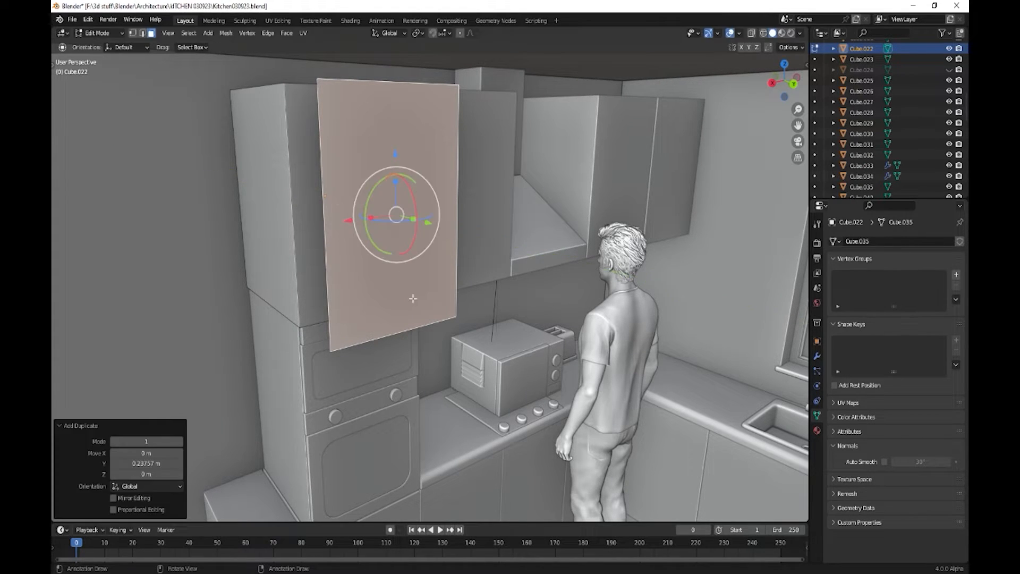
- Separate the duplicated front face from the cabinet into its own object
{"action": "key", "text": "p"}
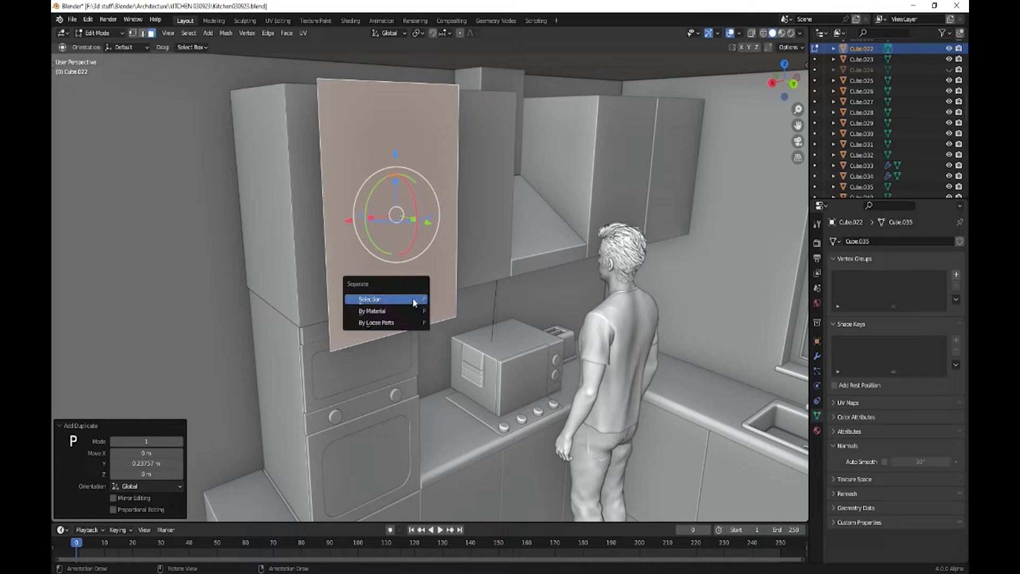
{"action": "left_click", "coordinate": [414, 300]}
{"action": "key", "text": "Tab"}
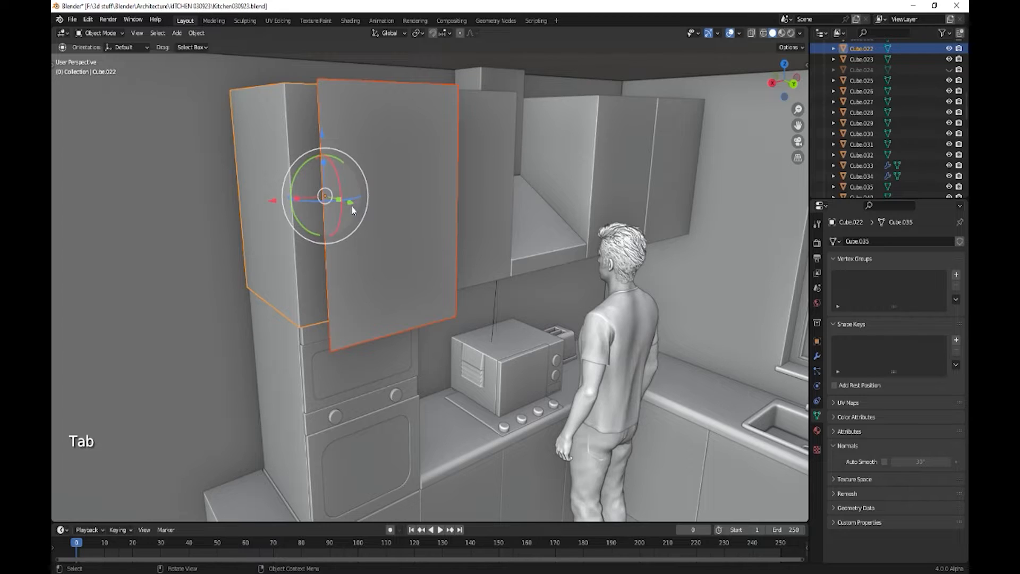
- Undo the joint move of cabinet and panel, and slide only the separated door panel further out along Y
{"action": "left_click_drag", "start_coordinate": [350, 204], "coordinate": [452, 270]}
{"action": "key", "text": "ctrl+z"}
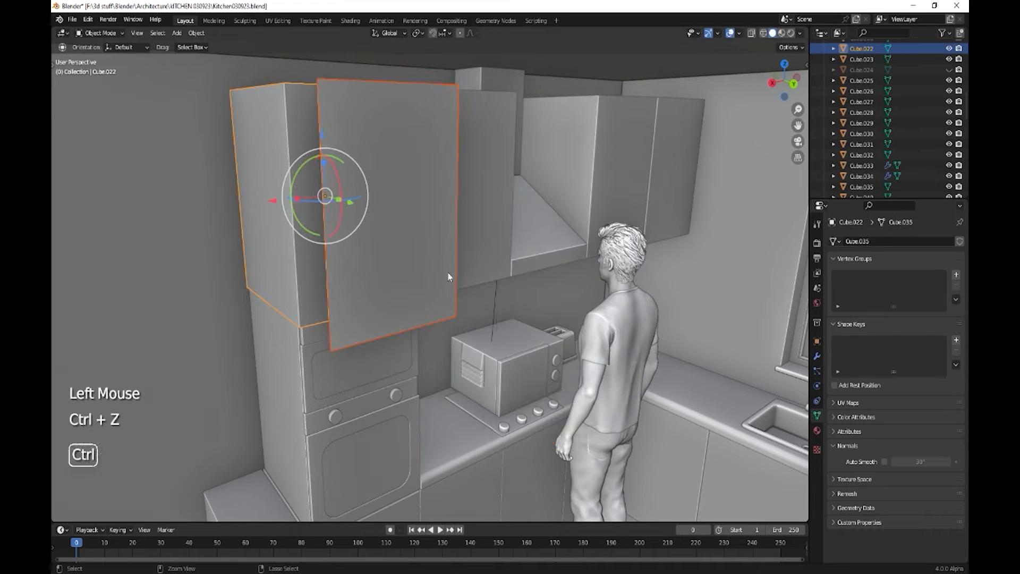
{"action": "left_click", "coordinate": [421, 286]}
{"action": "left_click_drag", "start_coordinate": [353, 203], "coordinate": [420, 220]}
- Show the transform properties of the upper cabinet above the oven and apply the cabinet's scale
{"action": "left_click", "coordinate": [327, 193]}
{"action": "key", "text": "Tab"}
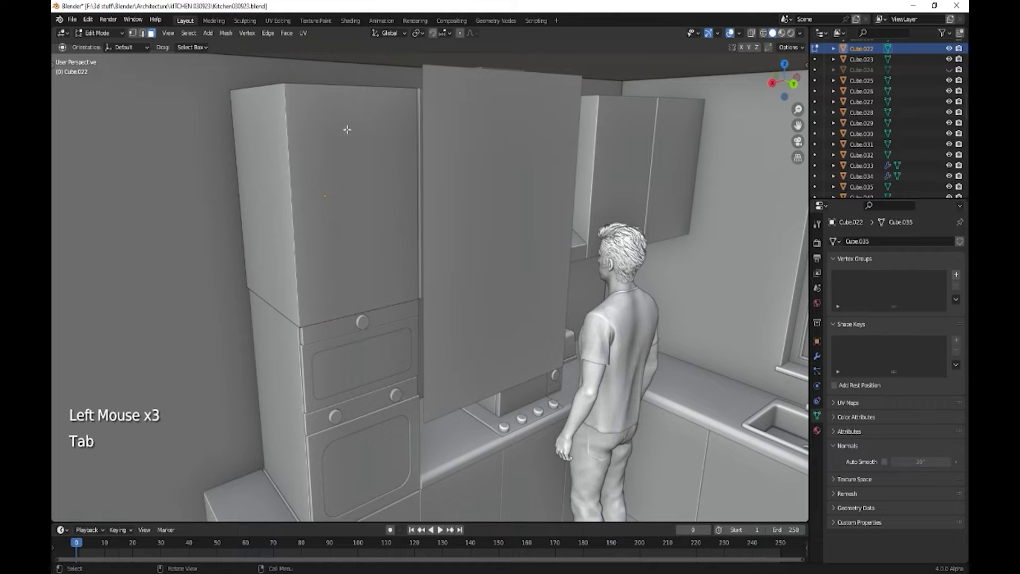
{"action": "left_click", "coordinate": [345, 131]}
{"action": "key", "text": "Tab"}
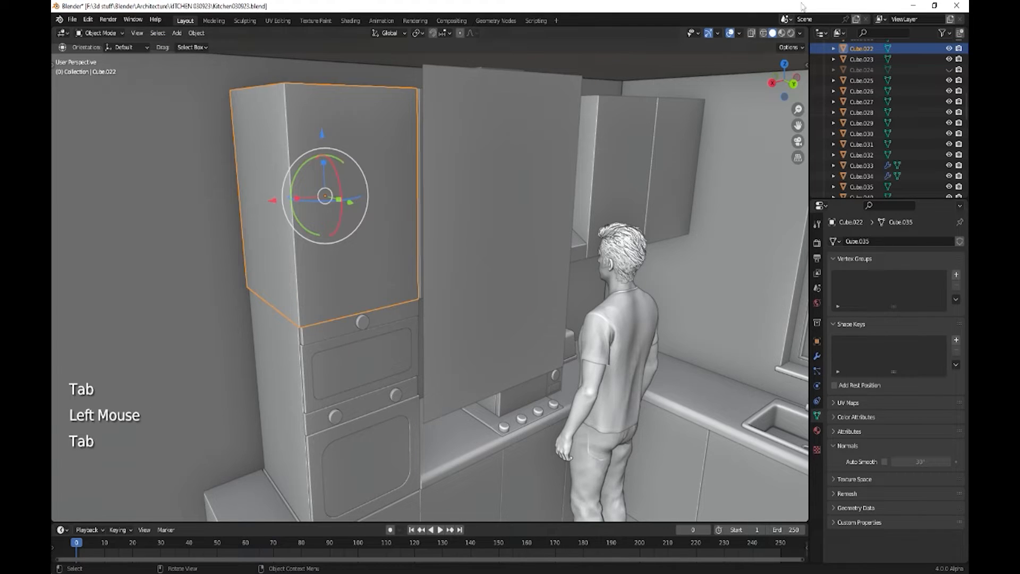
{"action": "left_click", "coordinate": [807, 63]}
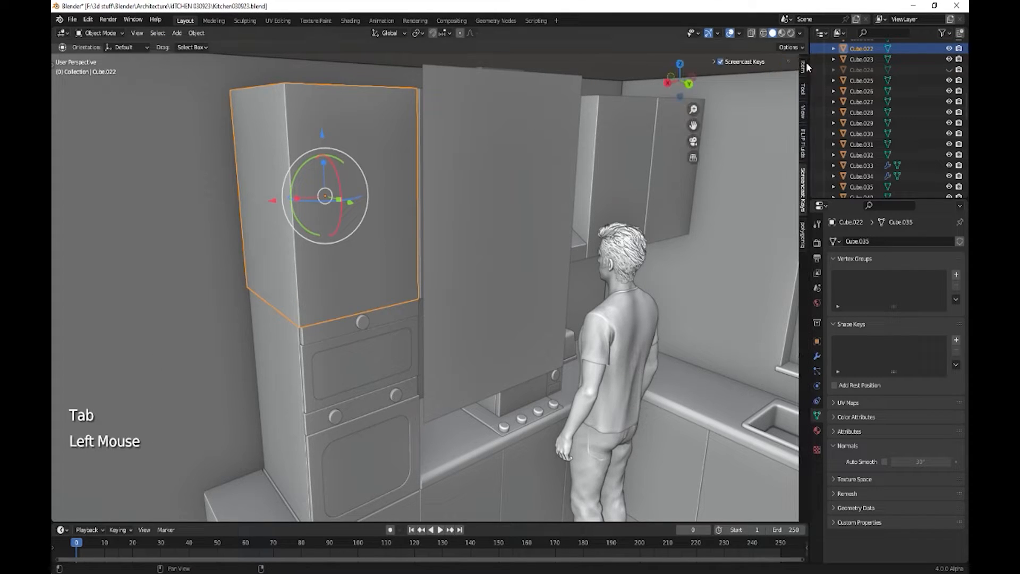
{"action": "left_click", "coordinate": [802, 91]}
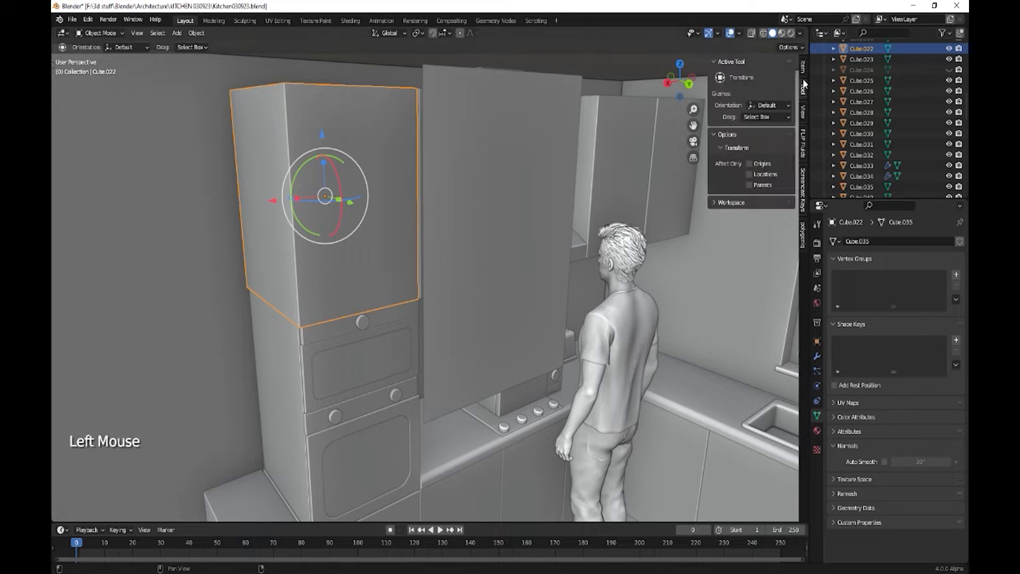
{"action": "left_click", "coordinate": [804, 66]}
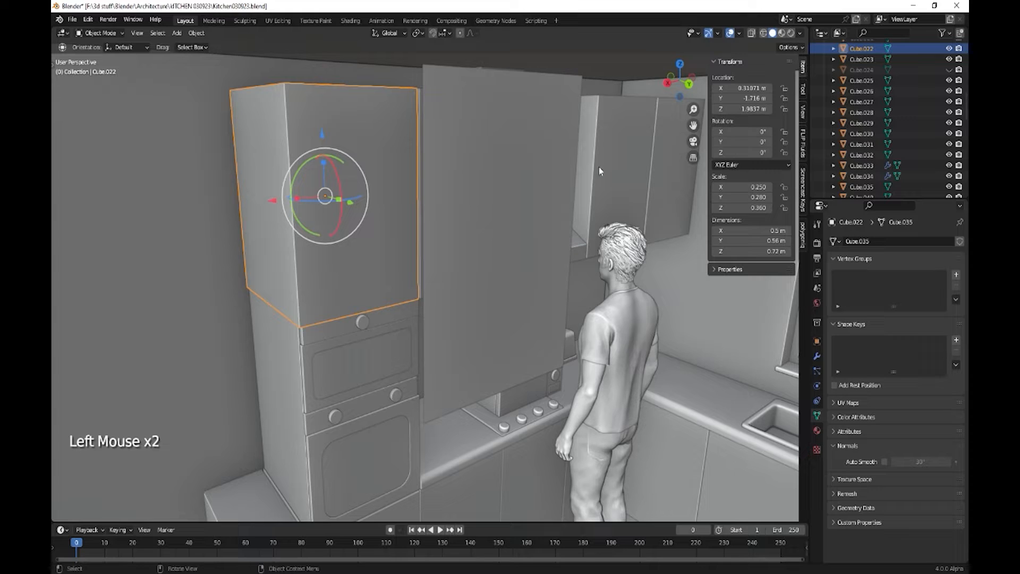
{"action": "key", "text": "ctrl+a"}
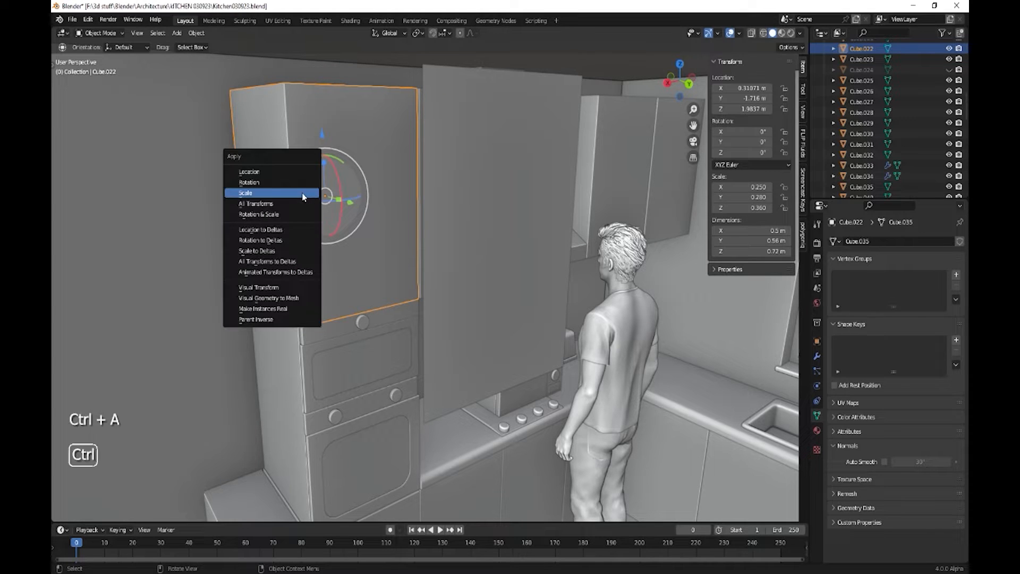
{"action": "left_click", "coordinate": [303, 195]}
- Inset the upper cabinet's front face about 0.015 m and extrude it about 0.497 m inwards along Y to hollow the carcass
{"action": "key", "text": "Tab"}
{"action": "left_click", "coordinate": [359, 133]}
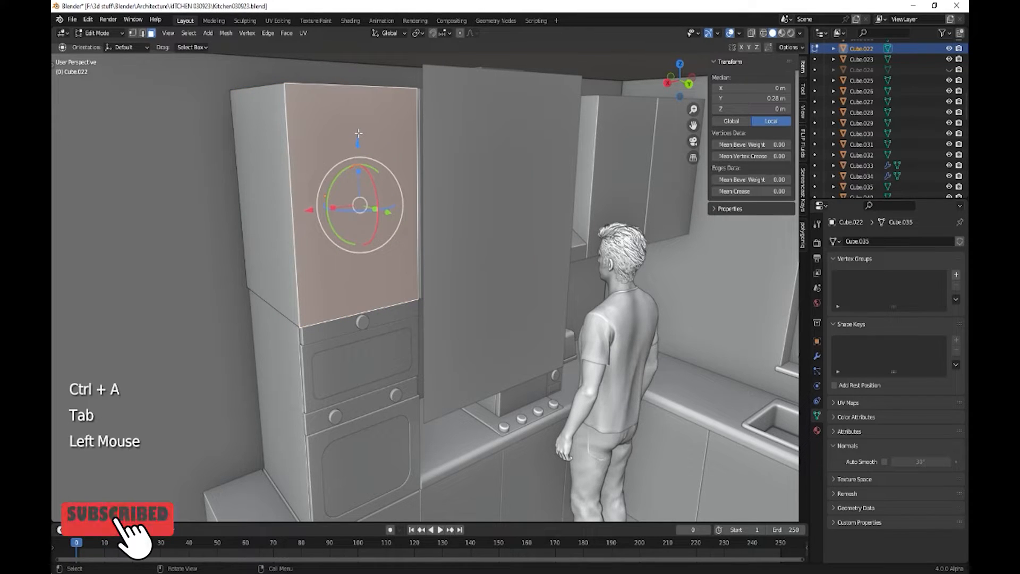
{"action": "key", "text": "i"}
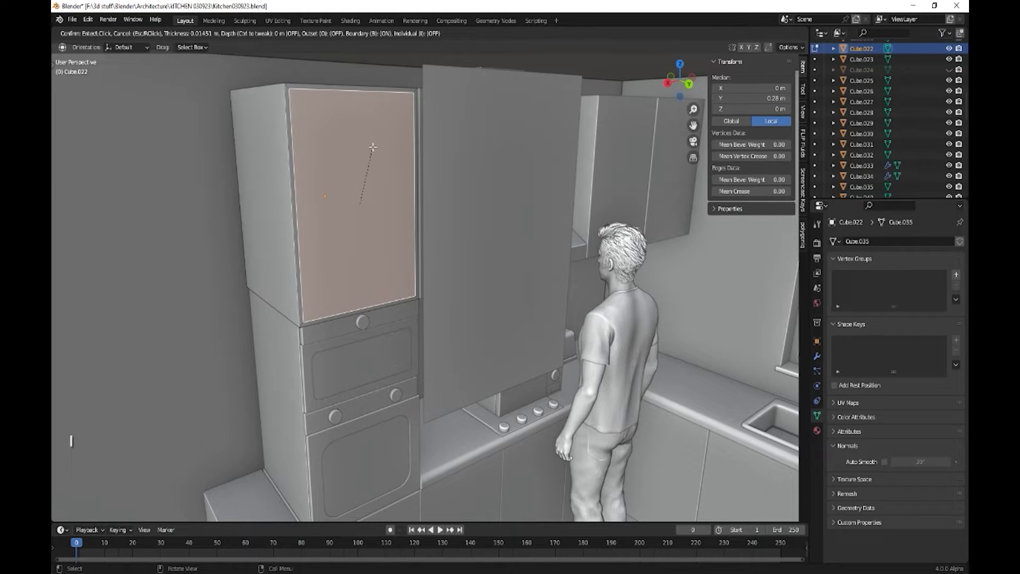
{"action": "left_click", "coordinate": [372, 147]}
{"action": "middle_click_drag", "start_coordinate": [394, 348], "coordinate": [402, 348]}
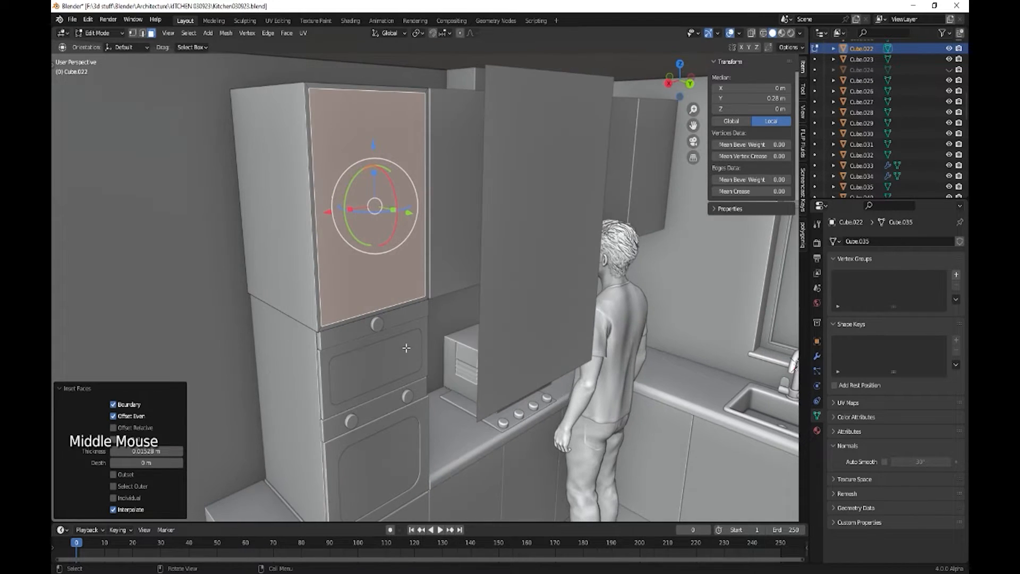
{"action": "key", "text": "e"}
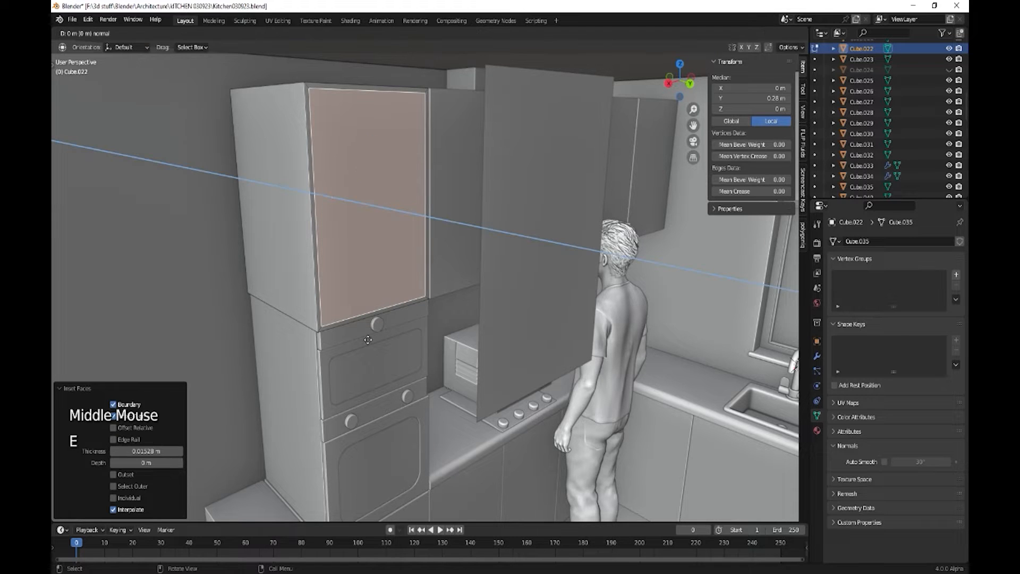
{"action": "left_click", "coordinate": [300, 304]}
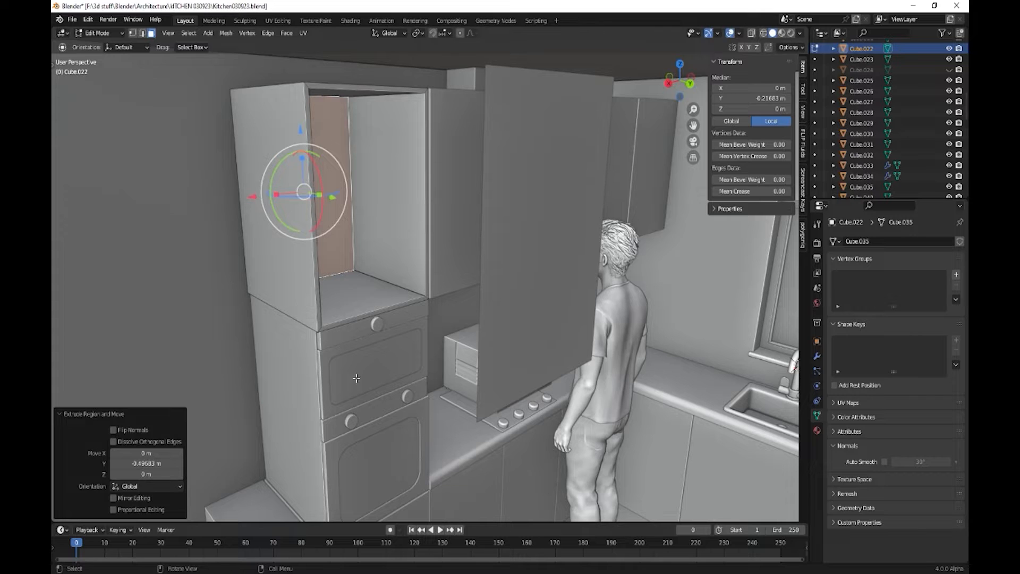
{"action": "middle_click_drag", "start_coordinate": [356, 378], "coordinate": [375, 232], "text": "shift"}
{"action": "left_click", "coordinate": [376, 228]}
{"action": "key", "text": "Tab"}
- Extrude the face of the separated door panel outwards about 0.025 m along Y to give it thickness
{"action": "left_click", "coordinate": [400, 222]}
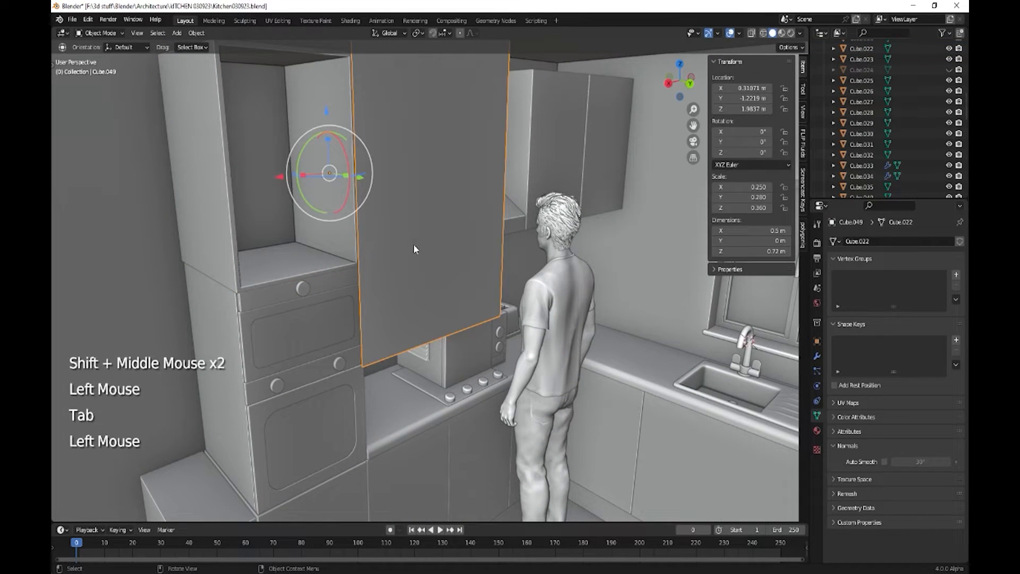
{"action": "key", "text": "Tab"}
{"action": "left_click", "coordinate": [410, 245]}
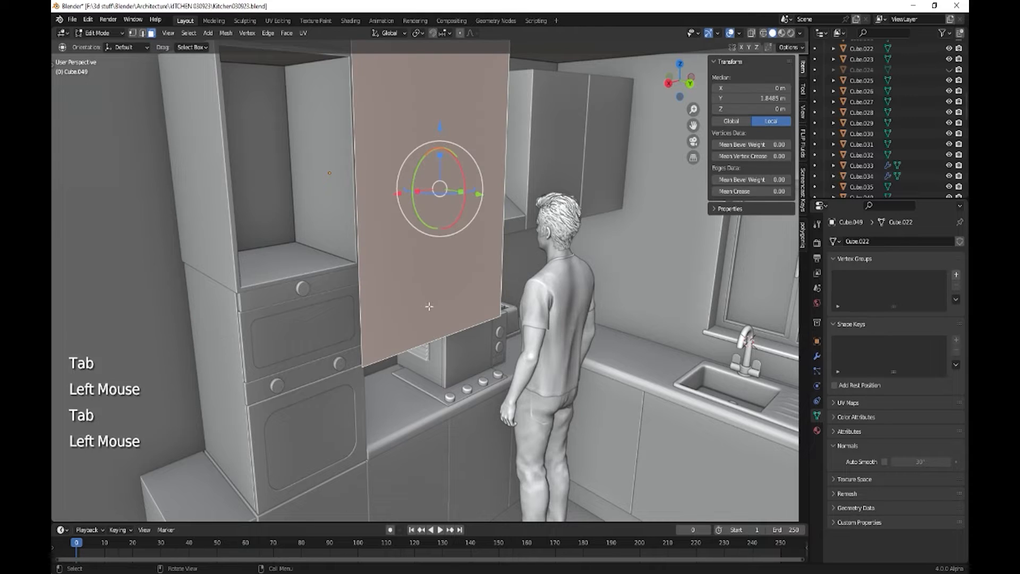
{"action": "key", "text": "e"}
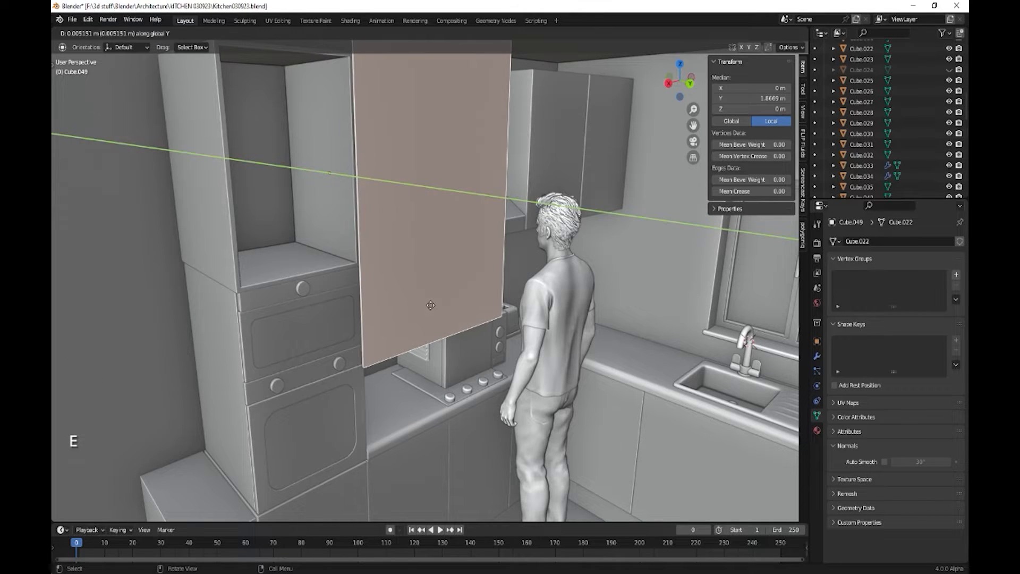
{"action": "left_click", "coordinate": [436, 308]}
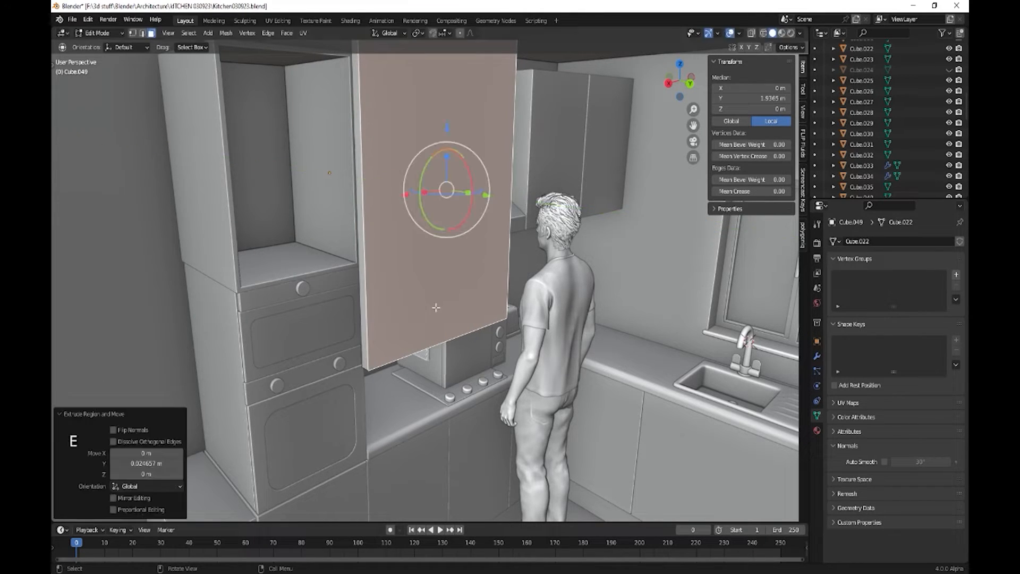
{"action": "key", "text": "Tab"}
- Inset the door panel's front face about 0.133 m, and inset the resulting inner face again by about 0.098 m
{"action": "middle_click_drag", "start_coordinate": [414, 393], "coordinate": [414, 310], "text": "shift"}
{"action": "key", "text": "Tab"}
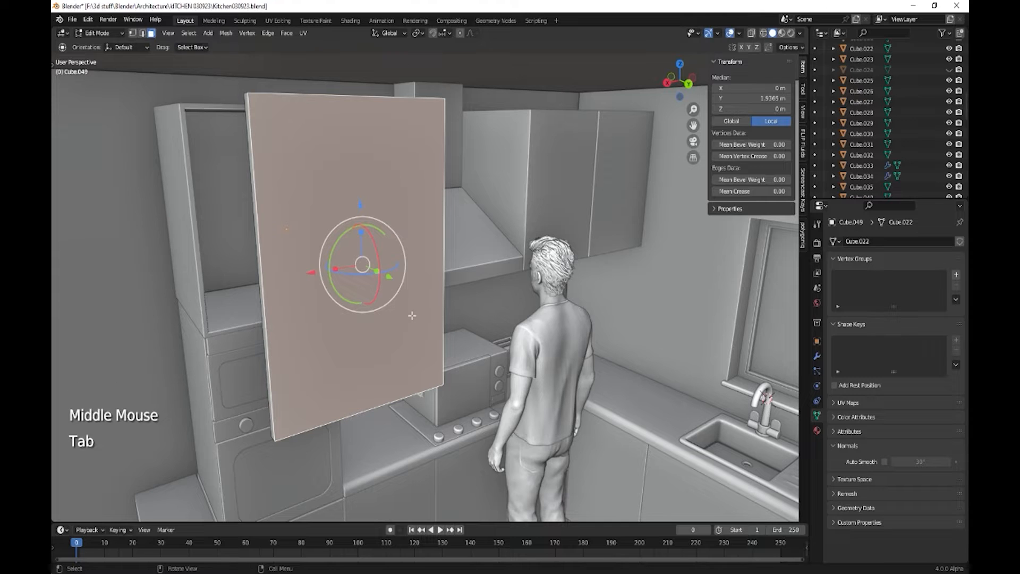
{"action": "left_click", "coordinate": [414, 317]}
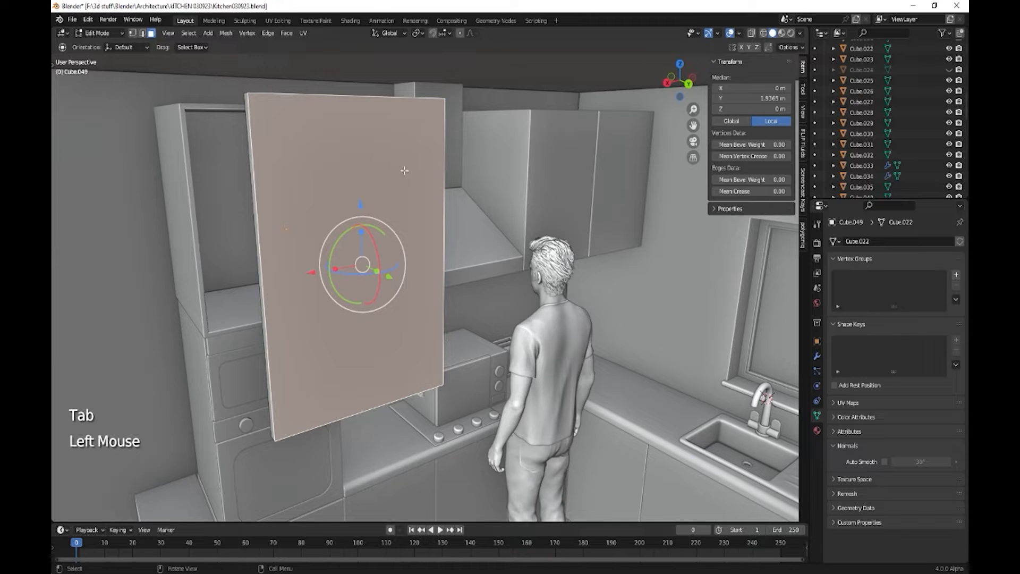
{"action": "key", "text": "i"}
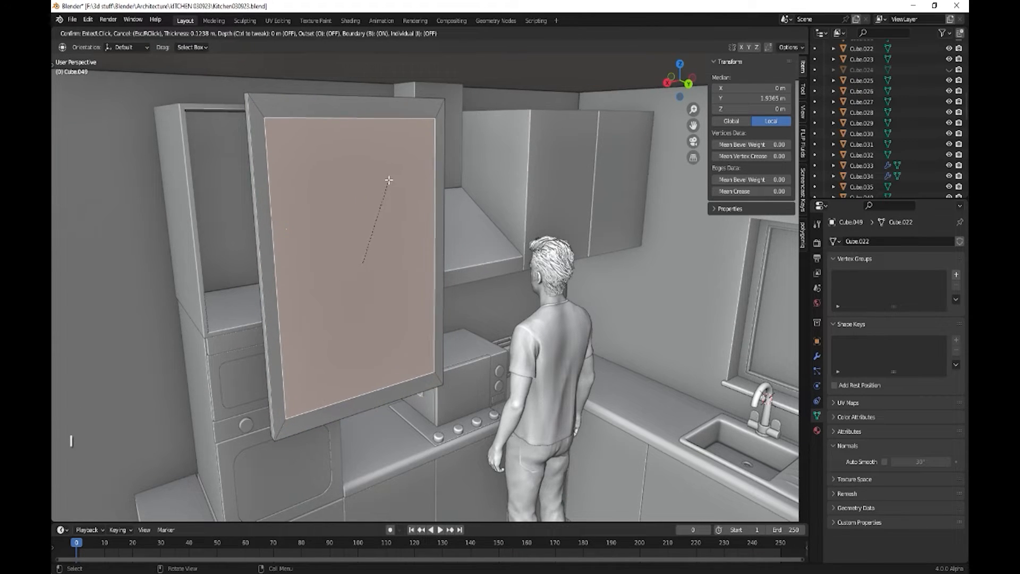
{"action": "left_click", "coordinate": [387, 181]}
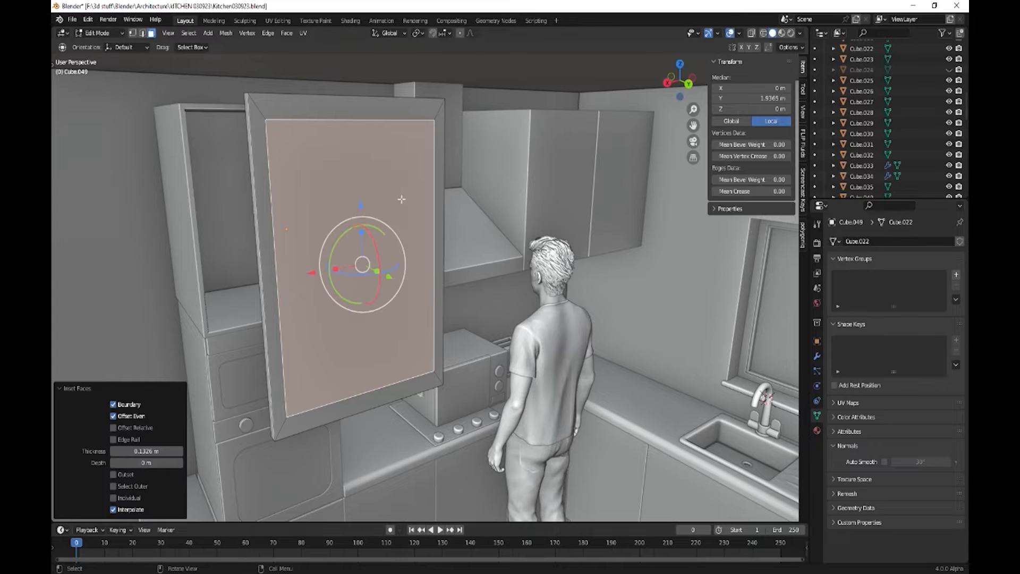
{"action": "key", "text": "i"}
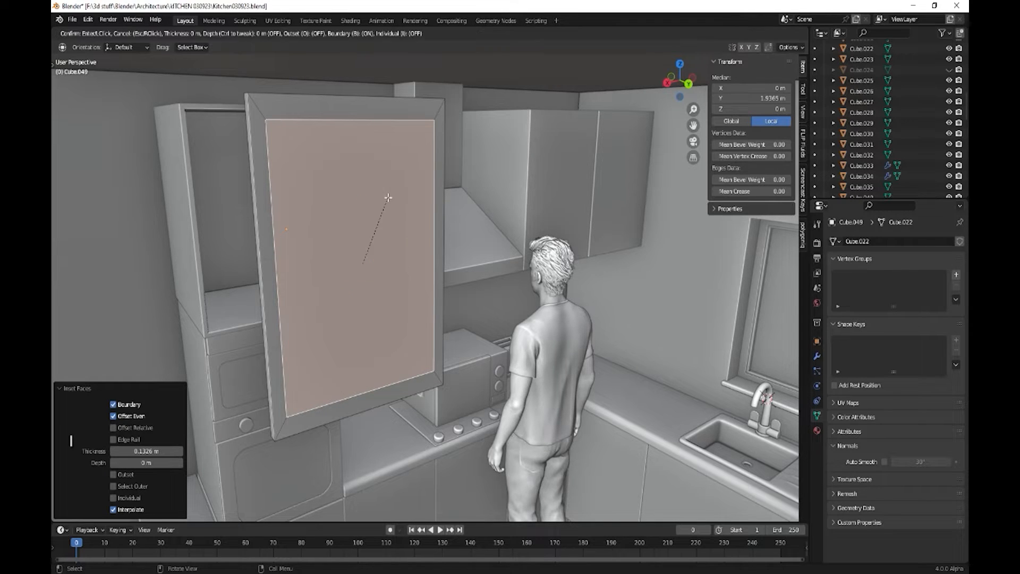
{"action": "left_click", "coordinate": [368, 214]}
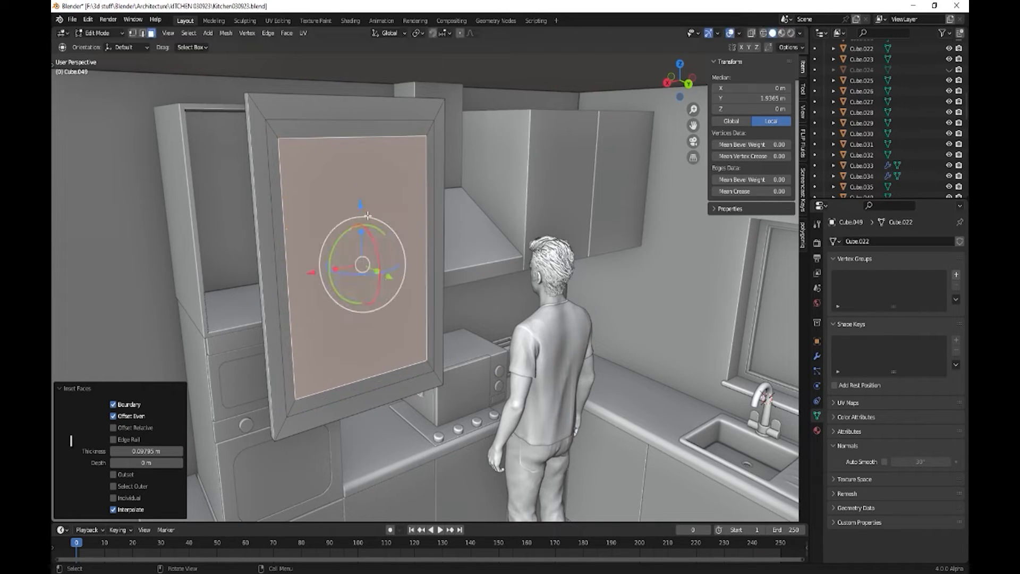
- Recess the door's innermost face about 0.009 m along Y and scale it to about 0.994
{"action": "mouse_move", "coordinate": [392, 289]}
{"action": "left_mouse_down"}
{"action": "mouse_move", "coordinate": [414, 304]}
{"action": "mouse_move", "coordinate": [383, 278]}
{"action": "left_mouse_up"}
{"action": "key", "text": "ctrl+z"}
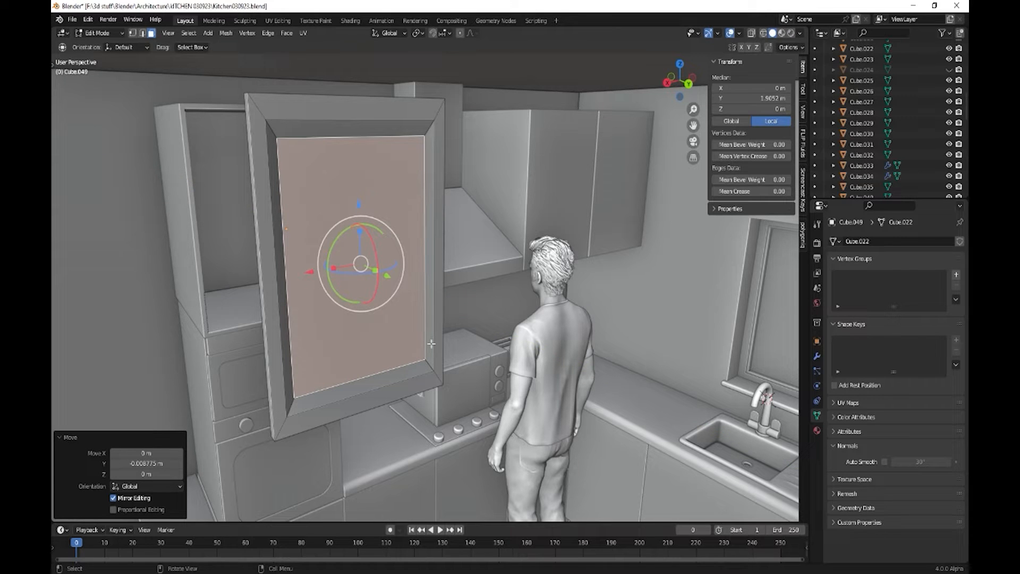
{"action": "middle_click_drag", "start_coordinate": [431, 344], "coordinate": [417, 332]}
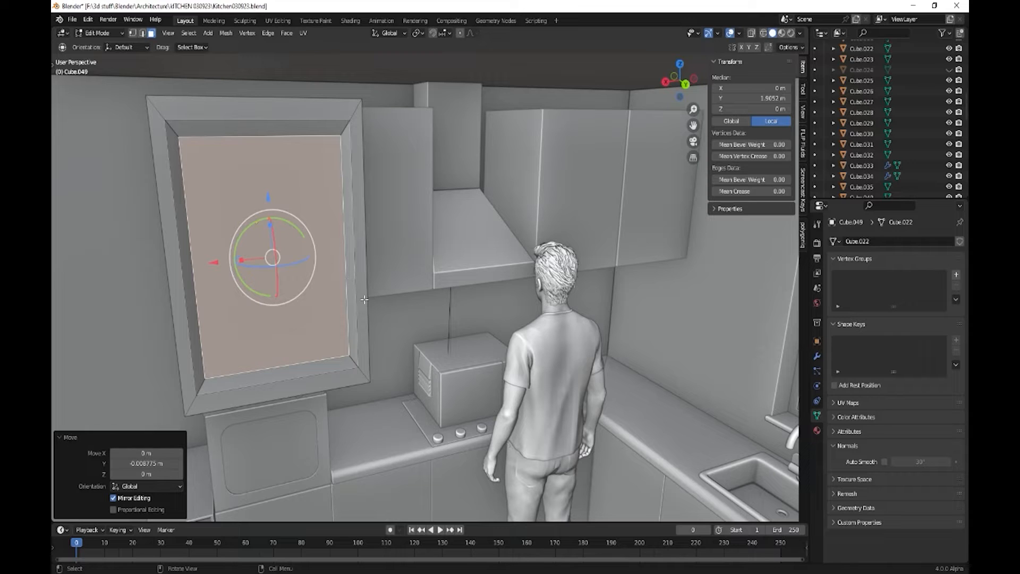
{"action": "key", "text": "s"}
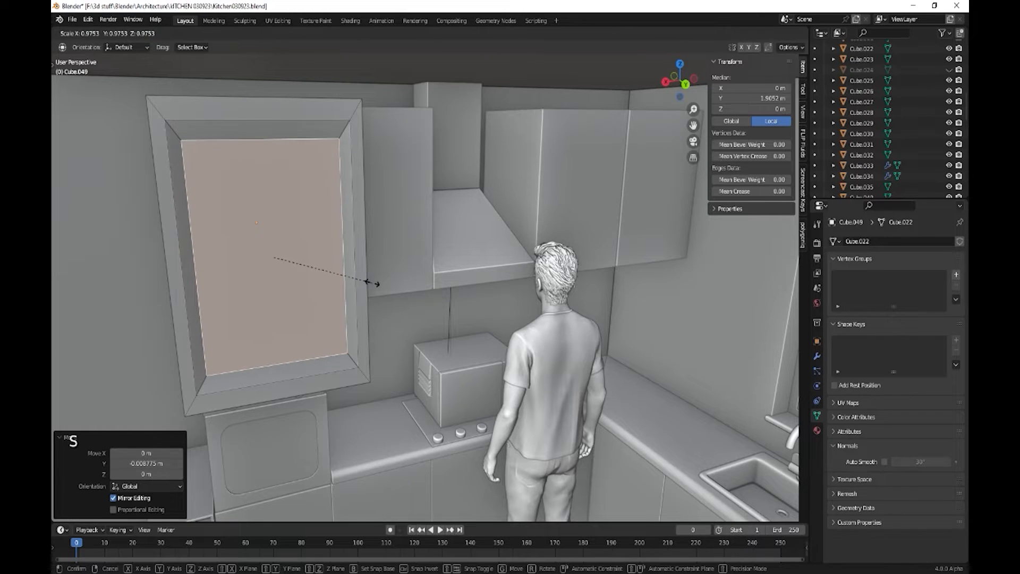
{"action": "left_click", "coordinate": [376, 285]}
- Extrude the door's recessed face with a scale of 0.940 and raise it about 0.006 m outwards along Y
{"action": "key", "text": "e"}
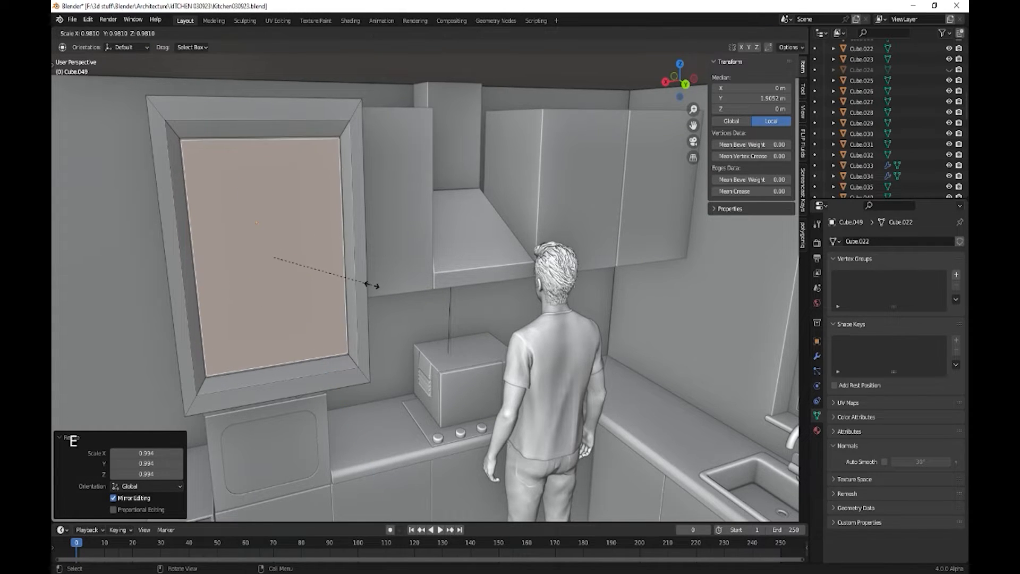
{"action": "left_click", "coordinate": [369, 287]}
{"action": "middle_click_drag", "start_coordinate": [297, 328], "coordinate": [315, 343]}
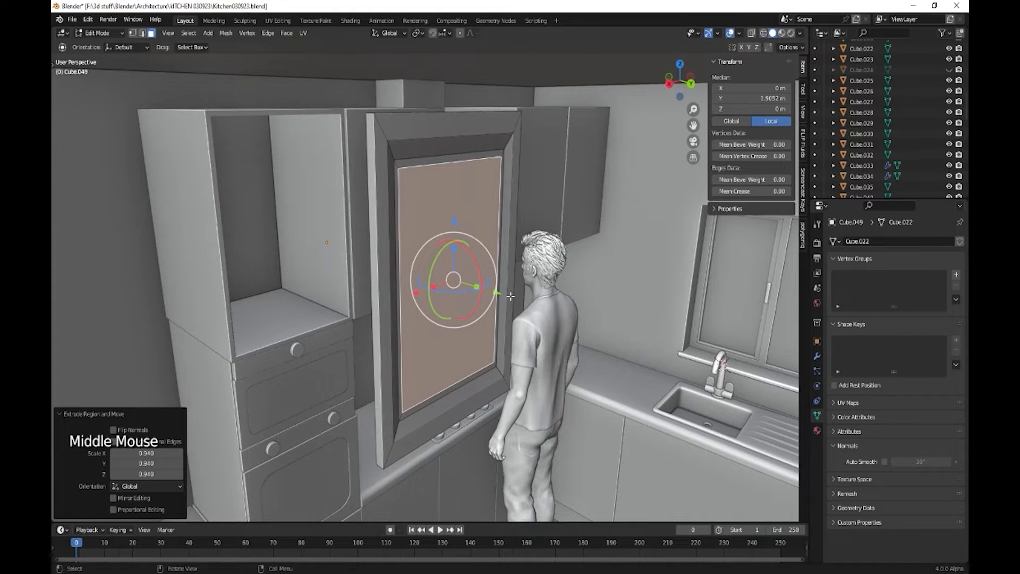
{"action": "left_click_drag", "start_coordinate": [497, 293], "coordinate": [500, 296]}
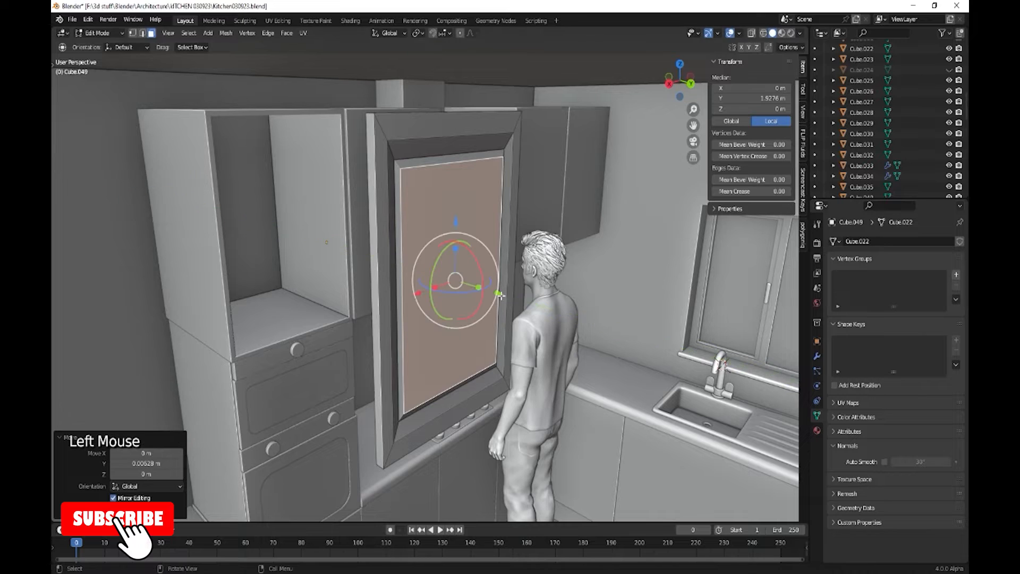
{"action": "key", "text": "Tab"}
- Move the panelled door back along Y towards the open front of the upper cabinet
{"action": "middle_click_drag", "start_coordinate": [524, 358], "coordinate": [393, 349]}
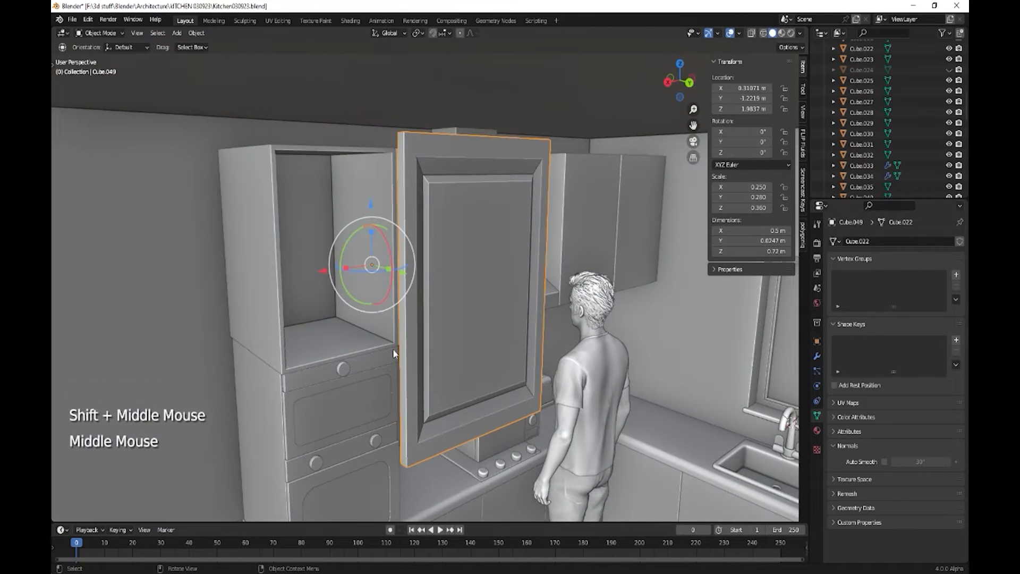
{"action": "key", "text": "Tab"}
{"action": "key", "text": "Tab"}
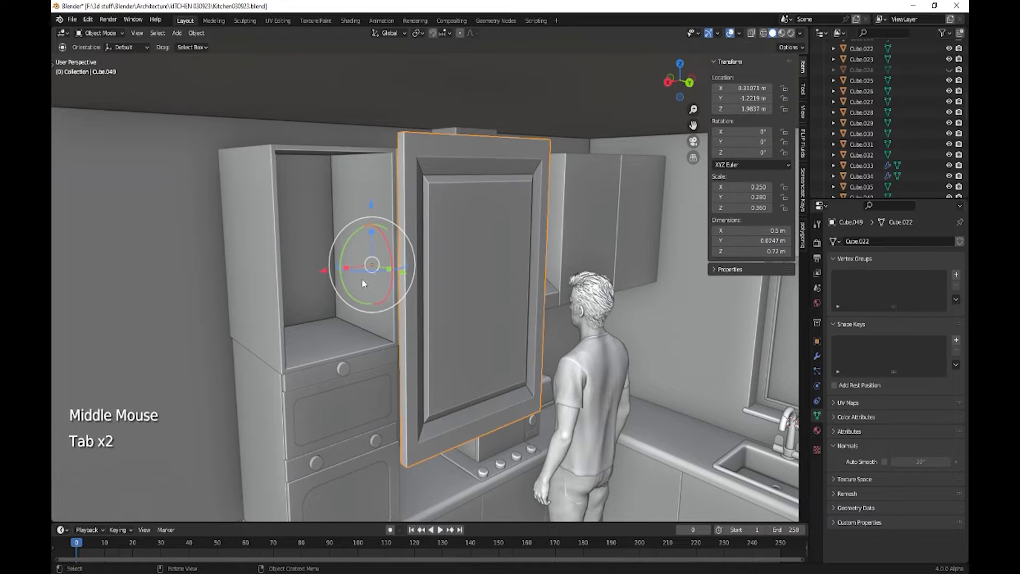
{"action": "left_click_drag", "start_coordinate": [412, 282], "coordinate": [318, 243]}
- Duplicate the front face of the base cabinet below the oven and offset the copy about 0.69 m along Y
{"action": "middle_click_drag", "start_coordinate": [391, 397], "coordinate": [408, 360], "text": "shift"}
{"action": "left_click", "coordinate": [375, 366]}
{"action": "key", "text": "Tab"}
{"action": "left_click", "coordinate": [373, 383]}
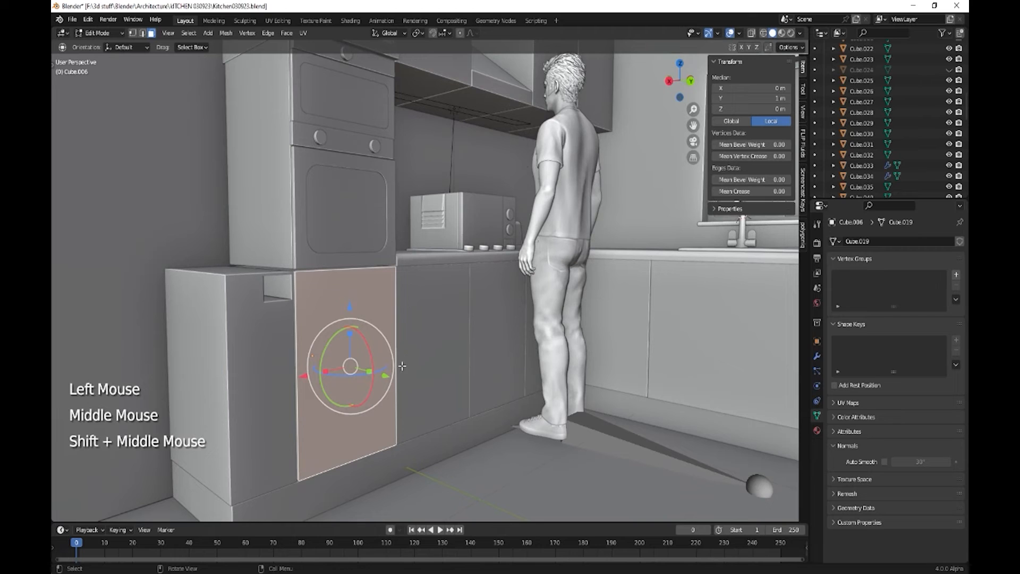
{"action": "key", "text": "shift"}
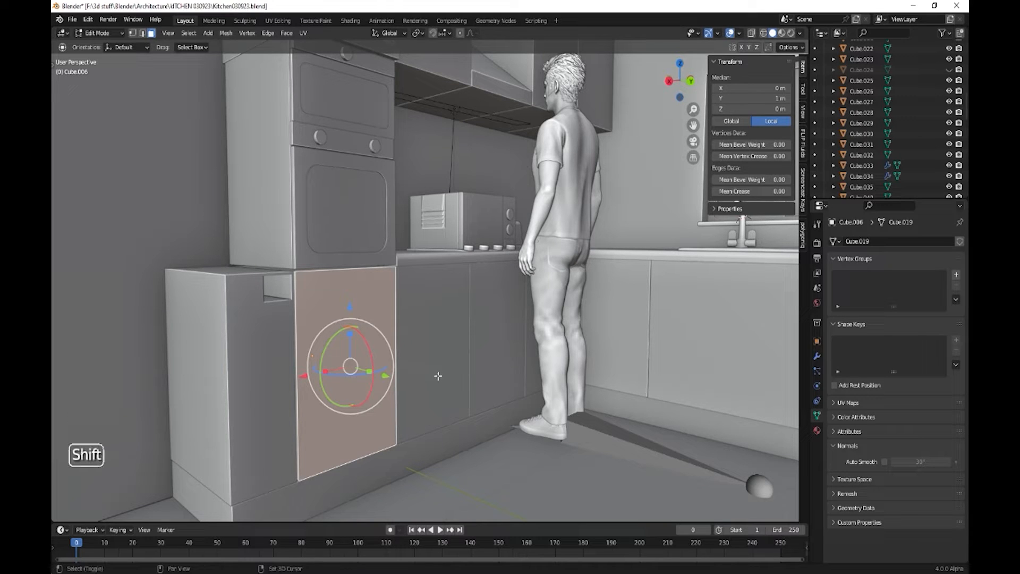
{"action": "key", "text": "shift+d"}
{"action": "key", "text": "y"}
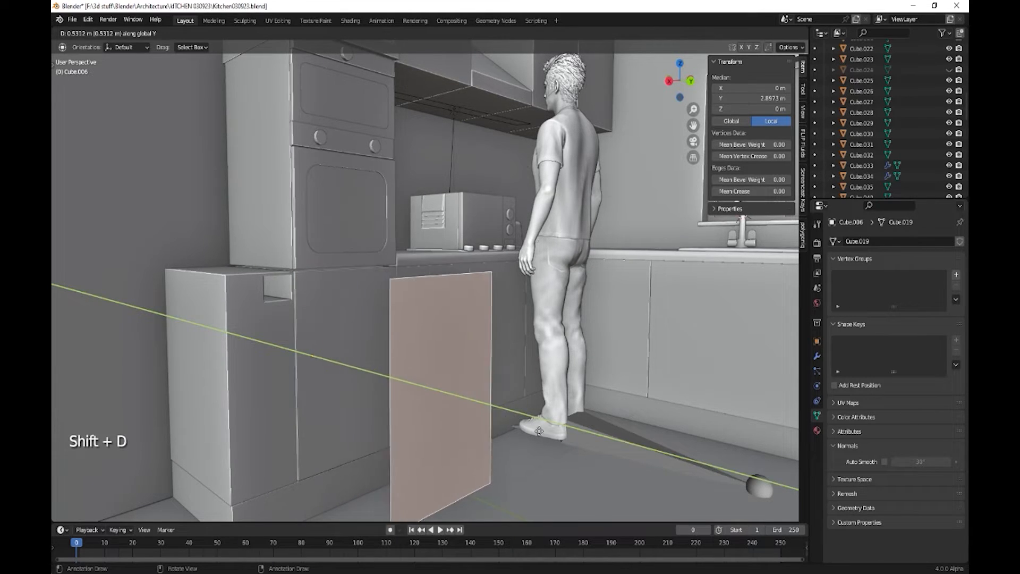
{"action": "left_click", "coordinate": [572, 442]}
- Separate the duplicated base cabinet face into its own object
{"action": "key", "text": "p"}
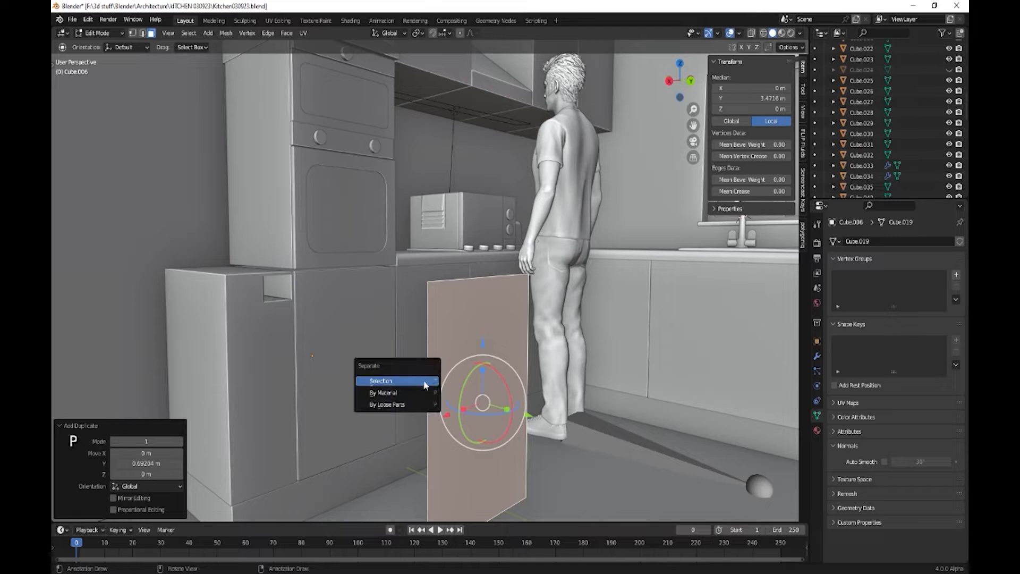
{"action": "left_click", "coordinate": [424, 381]}
{"action": "key", "text": "Tab"}
- Apply the scale of the base cabinet below the oven
{"action": "left_click", "coordinate": [375, 365]}
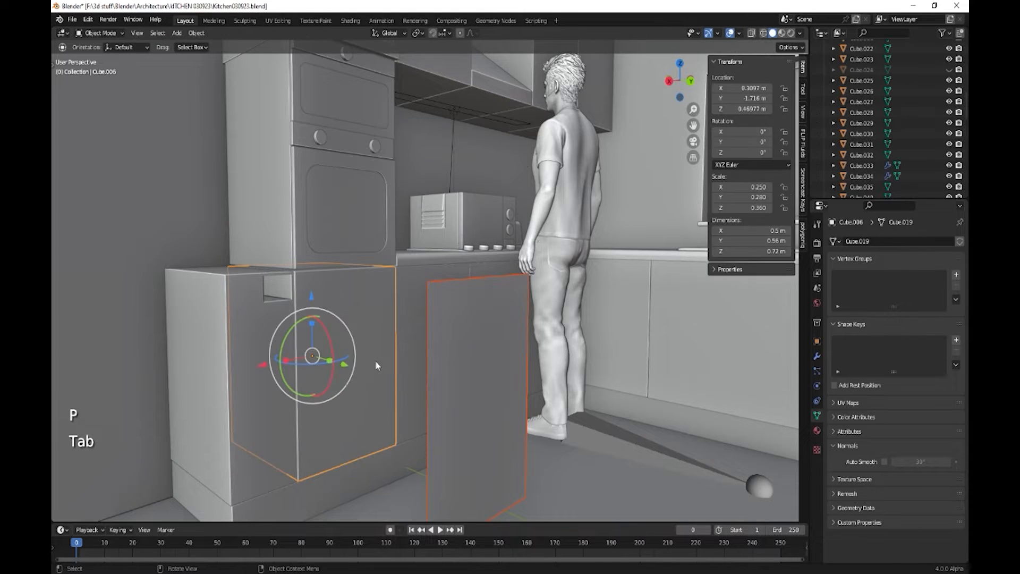
{"action": "key", "text": "ctrl+a"}
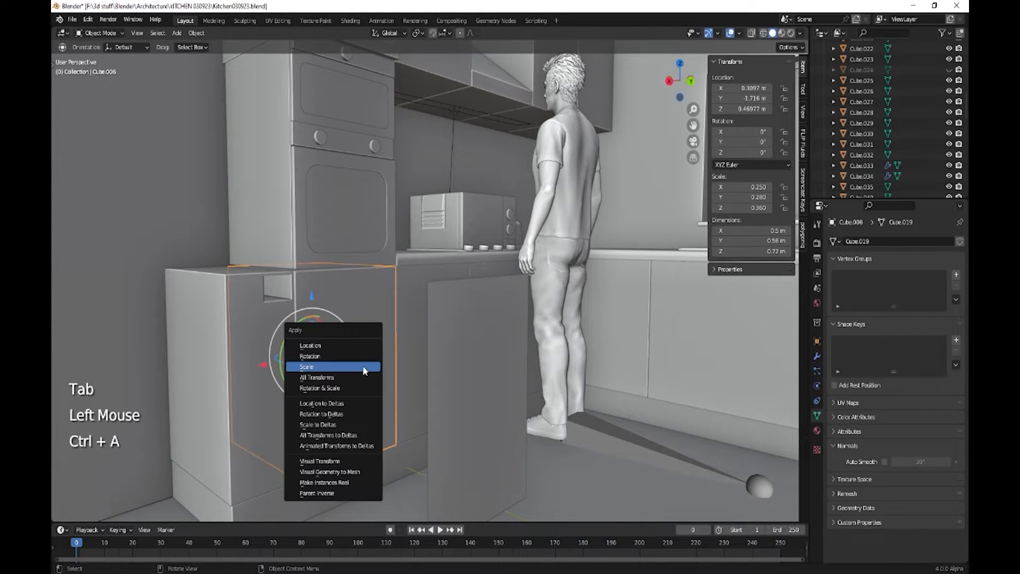
{"action": "left_click", "coordinate": [356, 367]}
- Inset the base cabinet's front face about 0.014 m and extrude it about 0.495 m inwards to hollow out the cabinet
{"action": "key", "text": "Tab"}
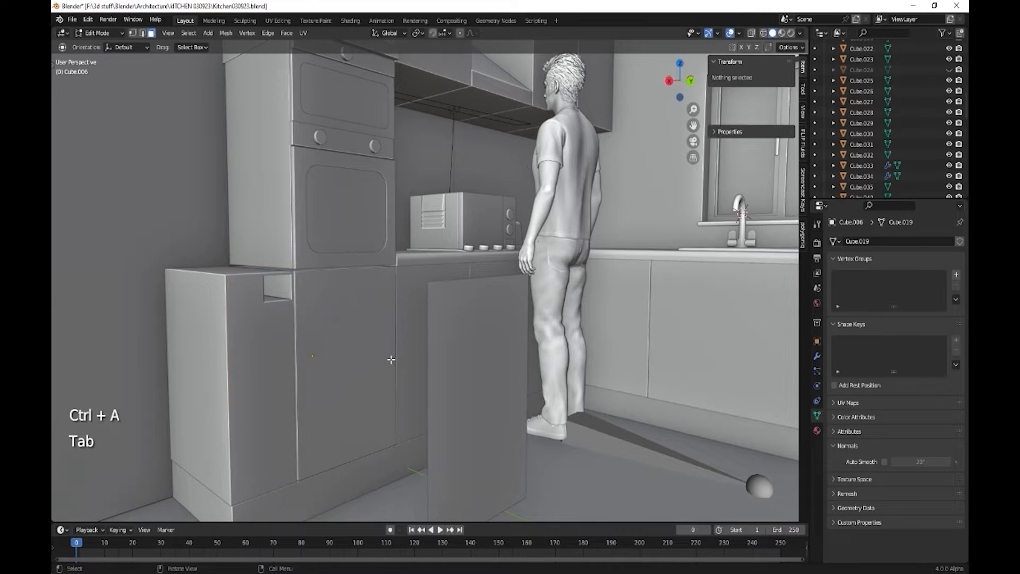
{"action": "left_click", "coordinate": [372, 343]}
{"action": "key", "text": "Tab"}
{"action": "left_click", "coordinate": [373, 343]}
{"action": "key", "text": "Tab"}
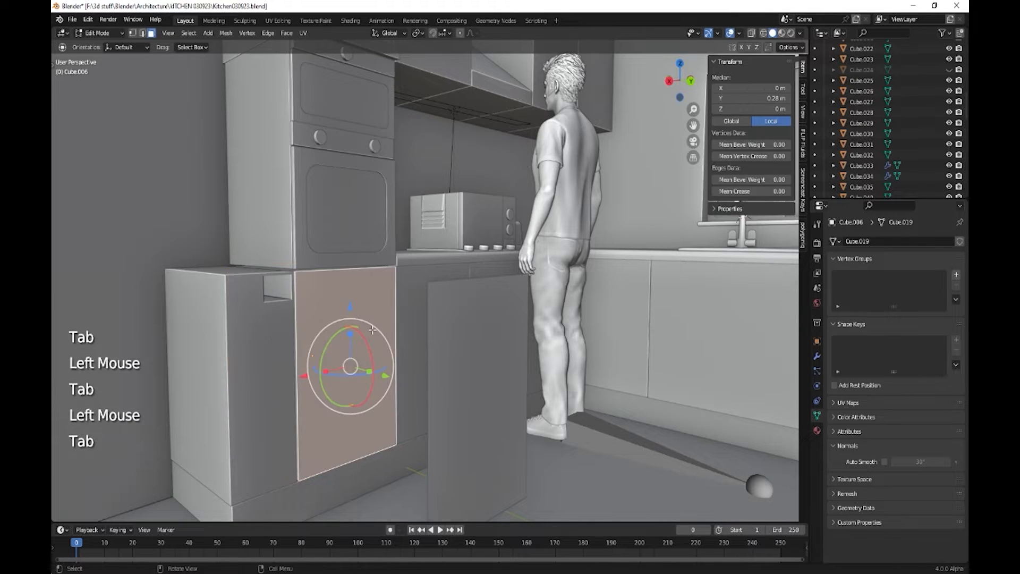
{"action": "left_click", "coordinate": [373, 330]}
{"action": "key", "text": "i"}
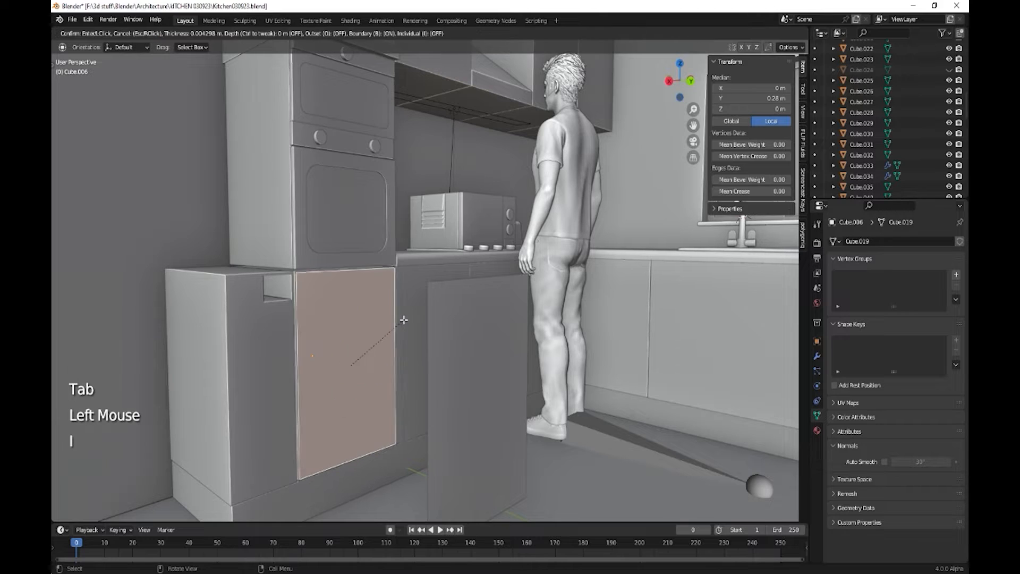
{"action": "left_click", "coordinate": [402, 322]}
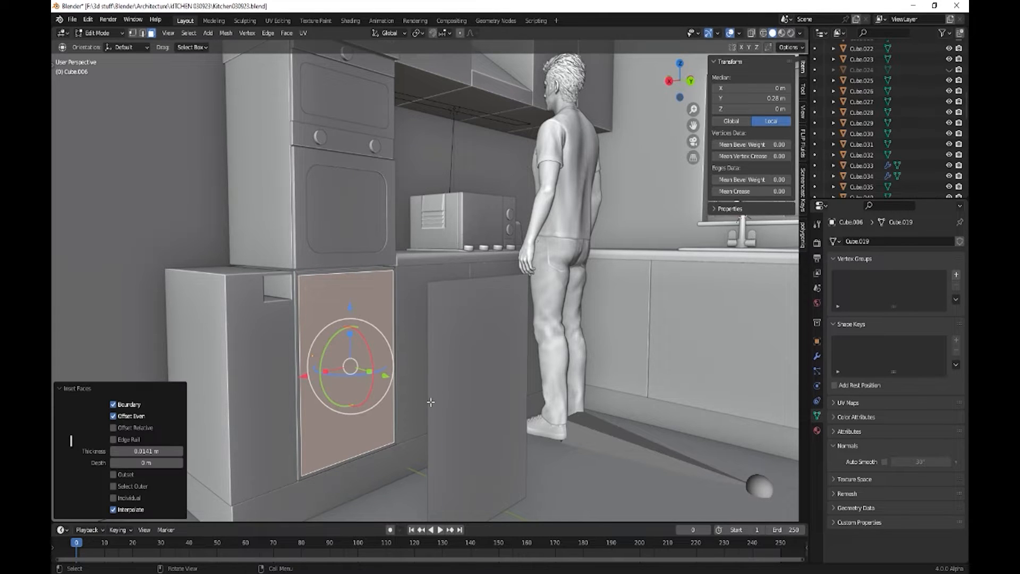
{"action": "key", "text": "e"}
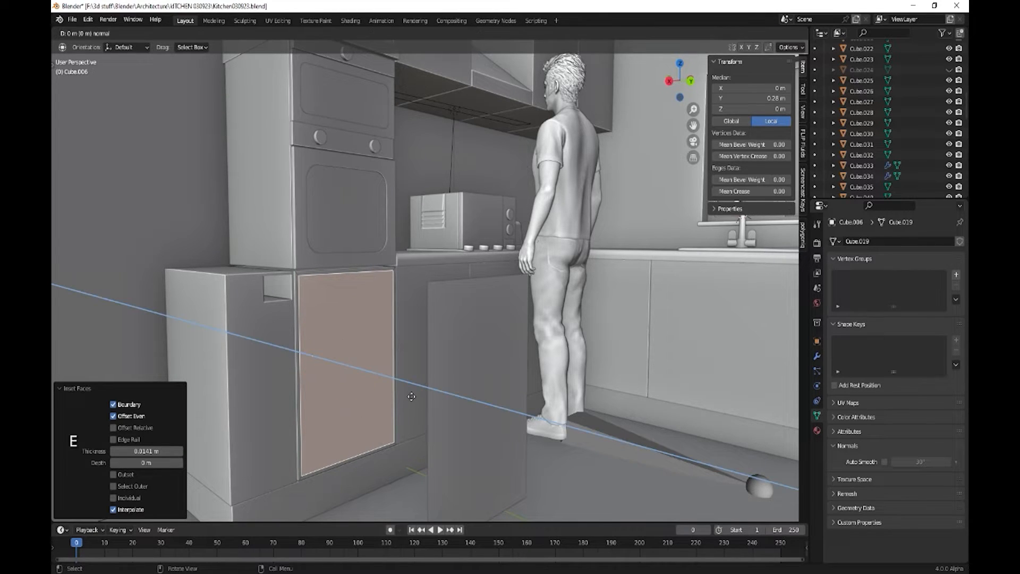
{"action": "left_click", "coordinate": [347, 378]}
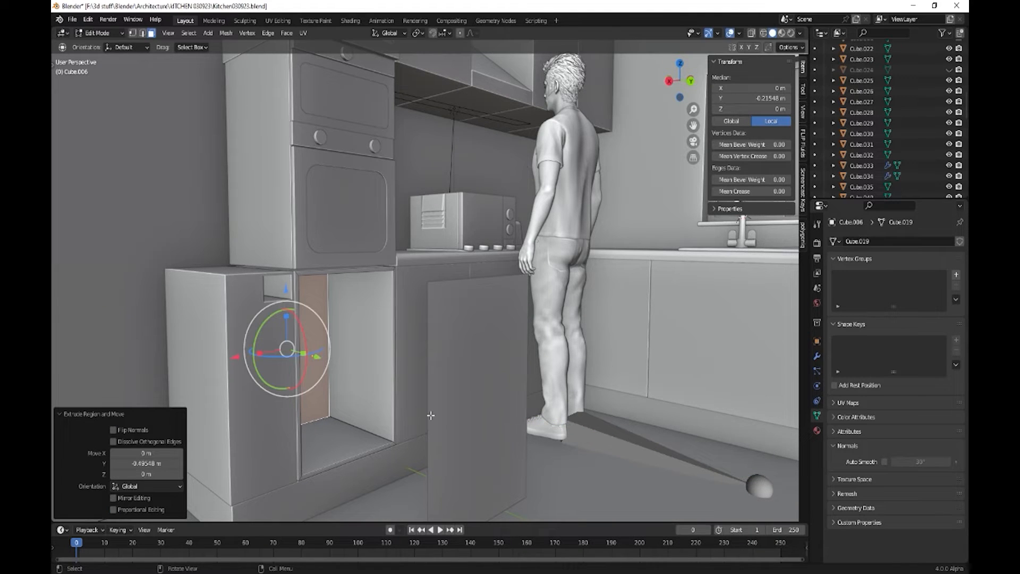
{"action": "key", "text": "Tab"}
- Extrude the separated base cabinet door face about 0.028 m outwards along Y to give the door thickness
{"action": "left_click", "coordinate": [472, 366]}
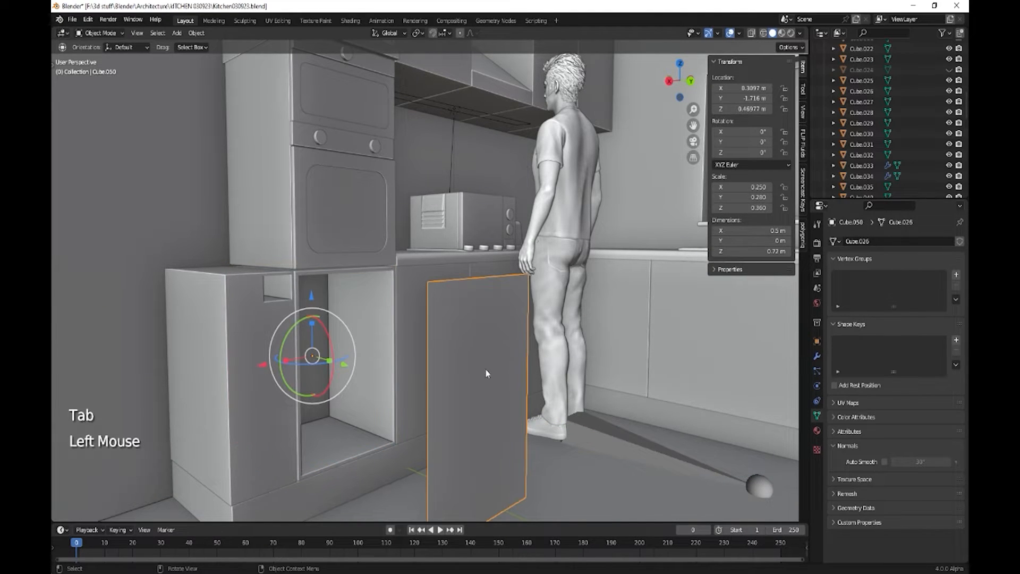
{"action": "middle_click_drag", "start_coordinate": [486, 374], "coordinate": [473, 368]}
{"action": "key", "text": "Tab"}
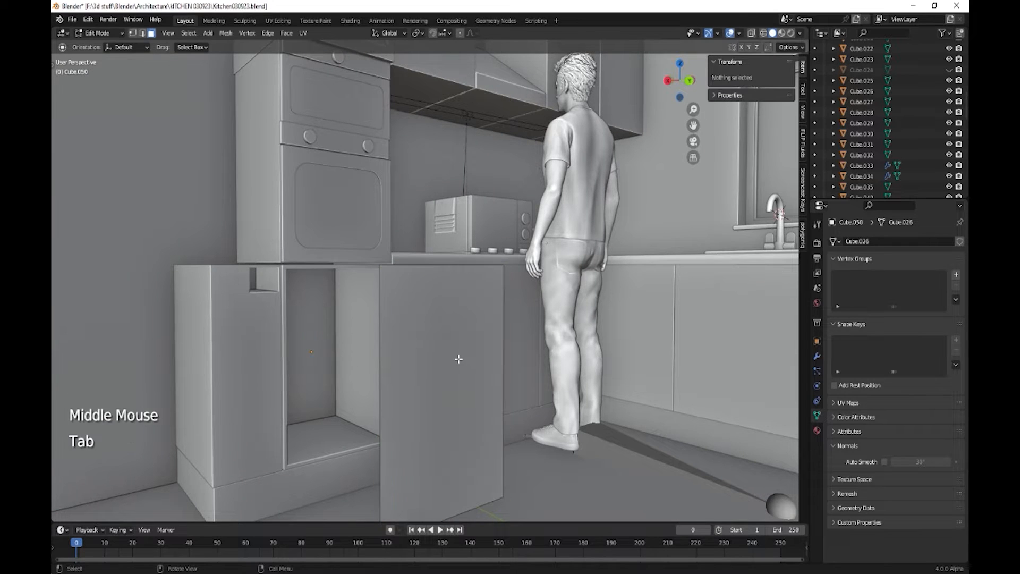
{"action": "left_click", "coordinate": [459, 357]}
{"action": "key", "text": "e"}
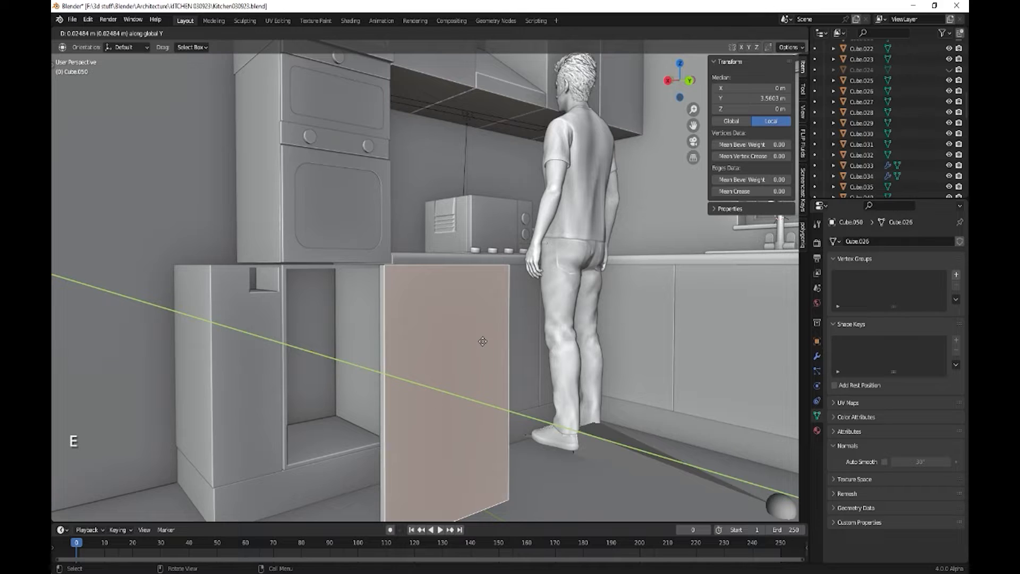
{"action": "left_click", "coordinate": [481, 342]}
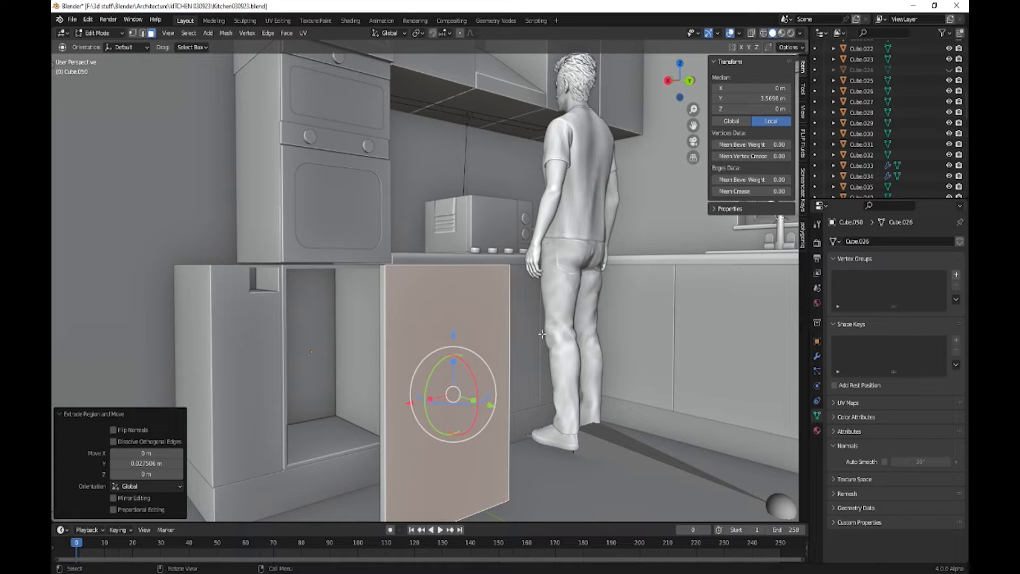
- Inset the base door's front face about 0.084 m and scale the inner face by 0.947
{"action": "key", "text": "i"}
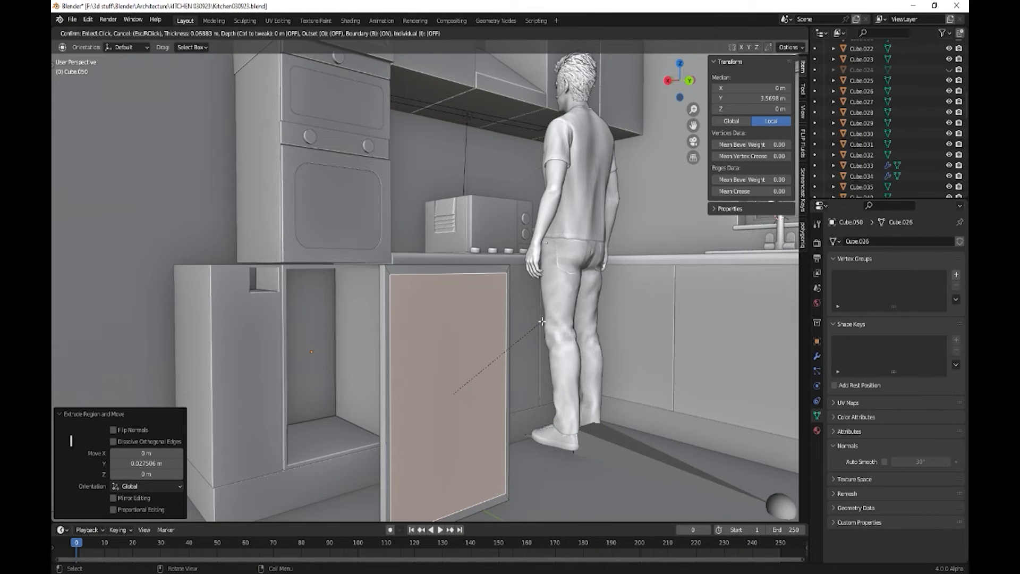
{"action": "left_click", "coordinate": [542, 321]}
{"action": "middle_click_drag", "start_coordinate": [542, 321], "coordinate": [578, 348]}
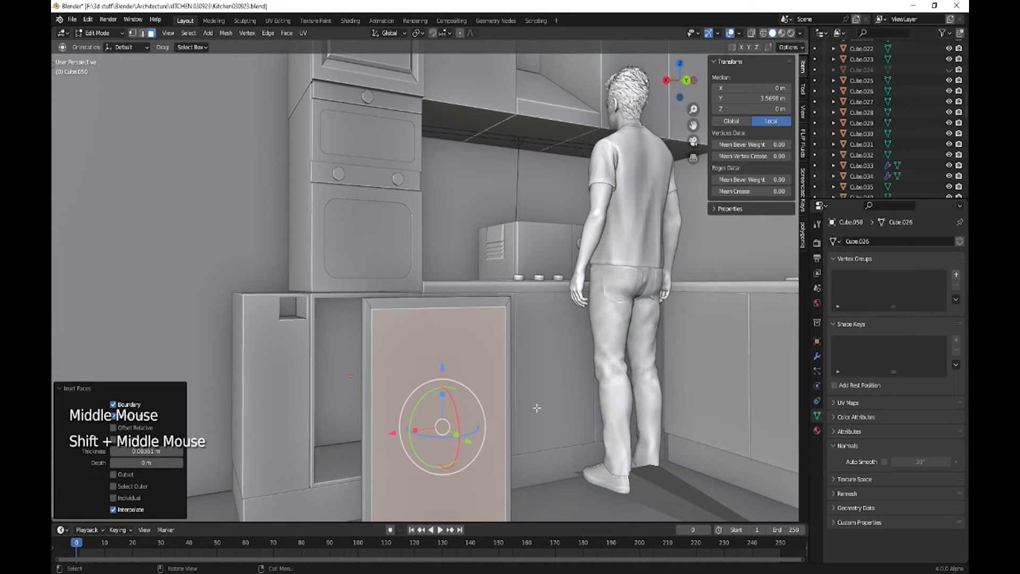
{"action": "key", "text": "s"}
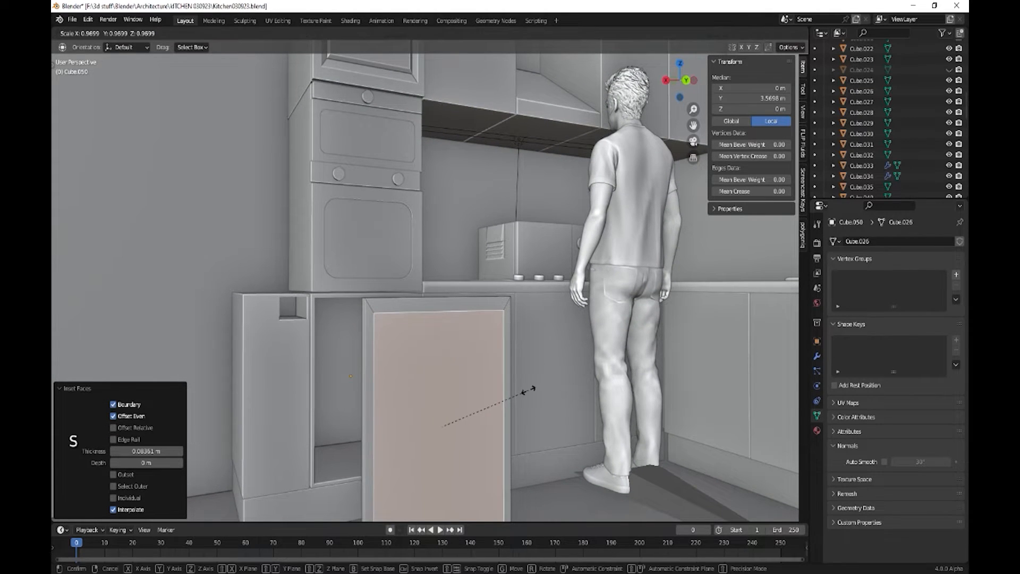
{"action": "left_click", "coordinate": [523, 389]}
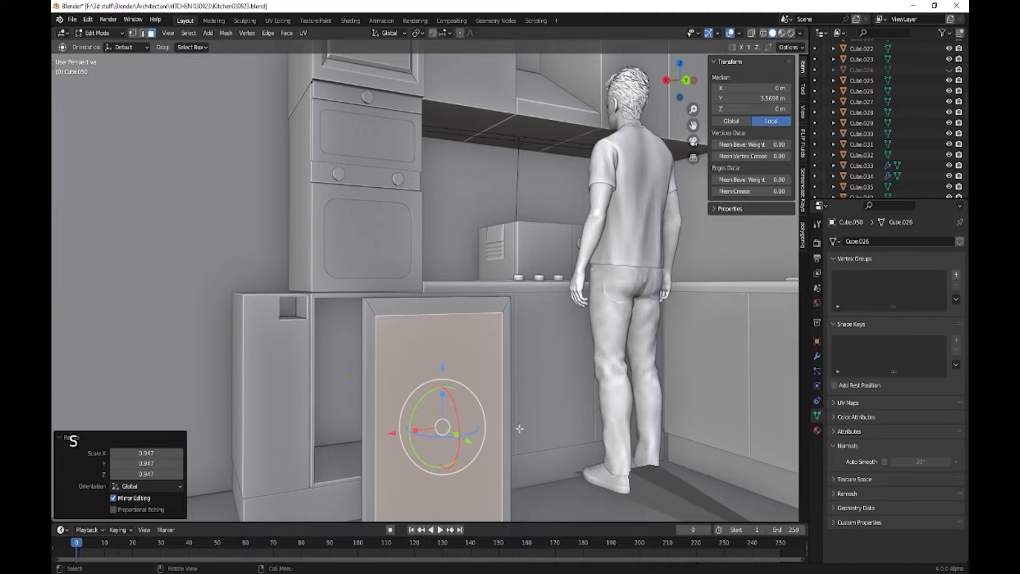
- Inset the base door's inner face again and push it about 0.0066 m inwards along Y
{"action": "middle_click_drag", "start_coordinate": [513, 426], "coordinate": [518, 424]}
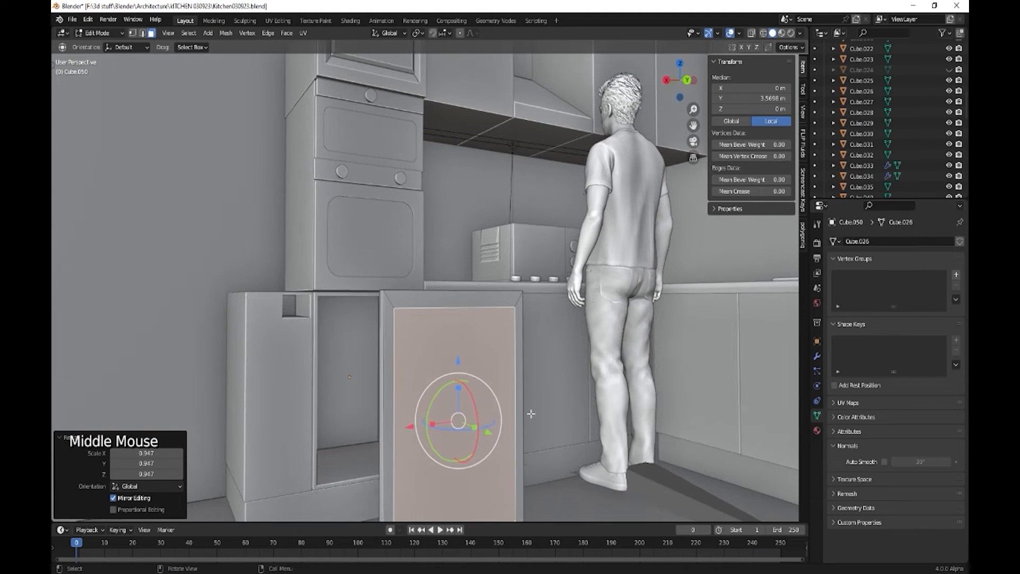
{"action": "key", "text": "i"}
{"action": "left_click", "coordinate": [523, 418]}
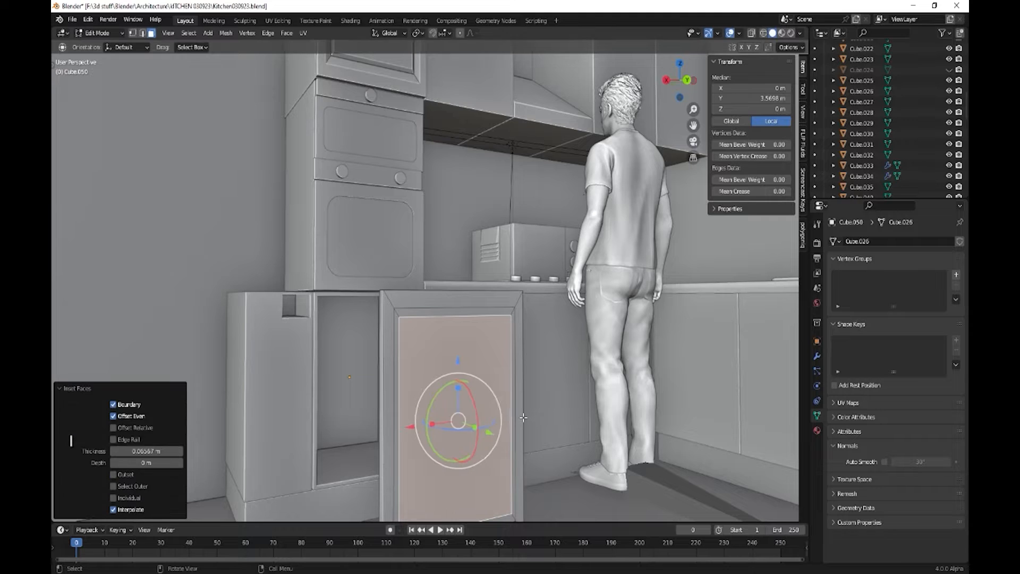
{"action": "middle_click_drag", "start_coordinate": [523, 428], "coordinate": [535, 433]}
{"action": "left_click_drag", "start_coordinate": [536, 432], "coordinate": [534, 431]}
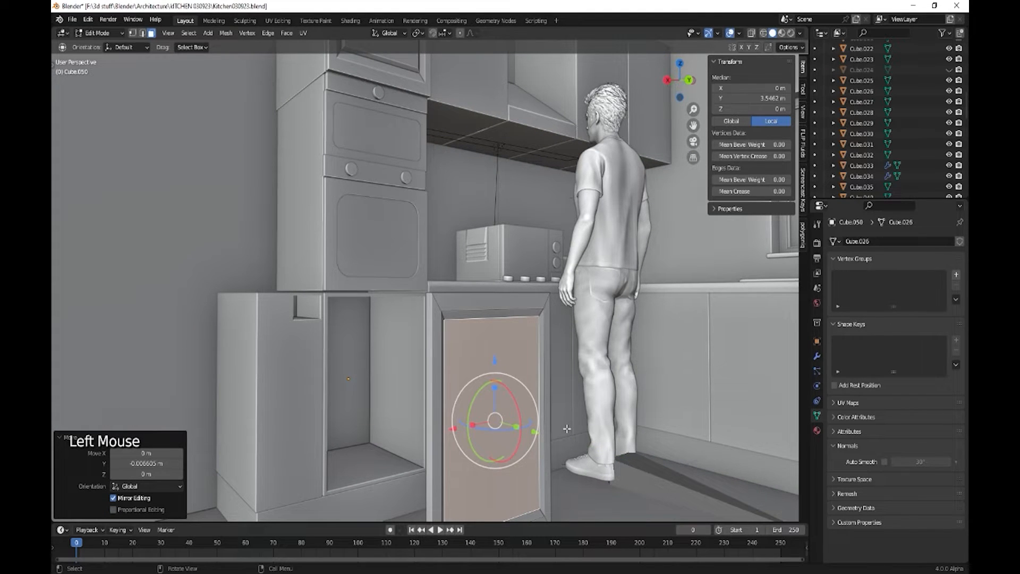
- Inset the base door's recessed face about 0.0545 m and pull it outwards along Y as a raised panel
{"action": "scroll", "coordinate": [564, 423], "scroll_direction": "up", "scroll_amount": 2}
{"action": "middle_click_drag", "start_coordinate": [564, 423], "coordinate": [567, 373], "text": "shift"}
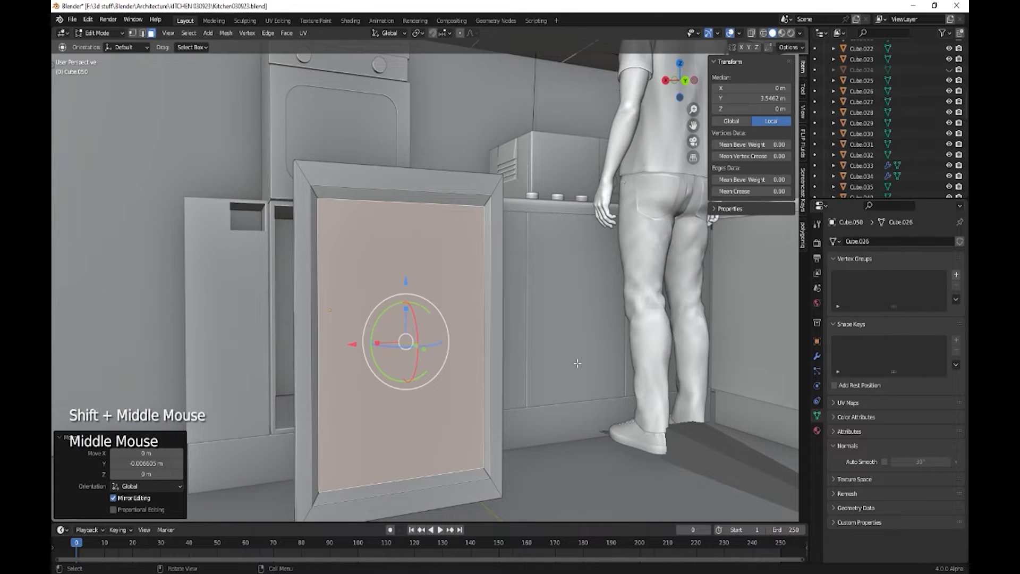
{"action": "key", "text": "i"}
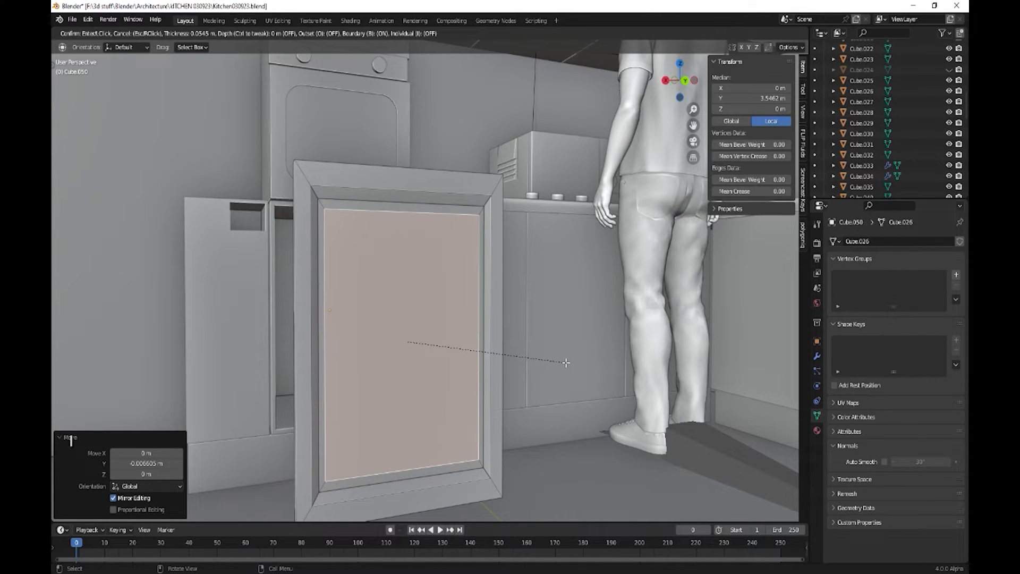
{"action": "left_click", "coordinate": [566, 363]}
{"action": "middle_click_drag", "start_coordinate": [533, 405], "coordinate": [545, 396]}
{"action": "left_click", "coordinate": [526, 353]}
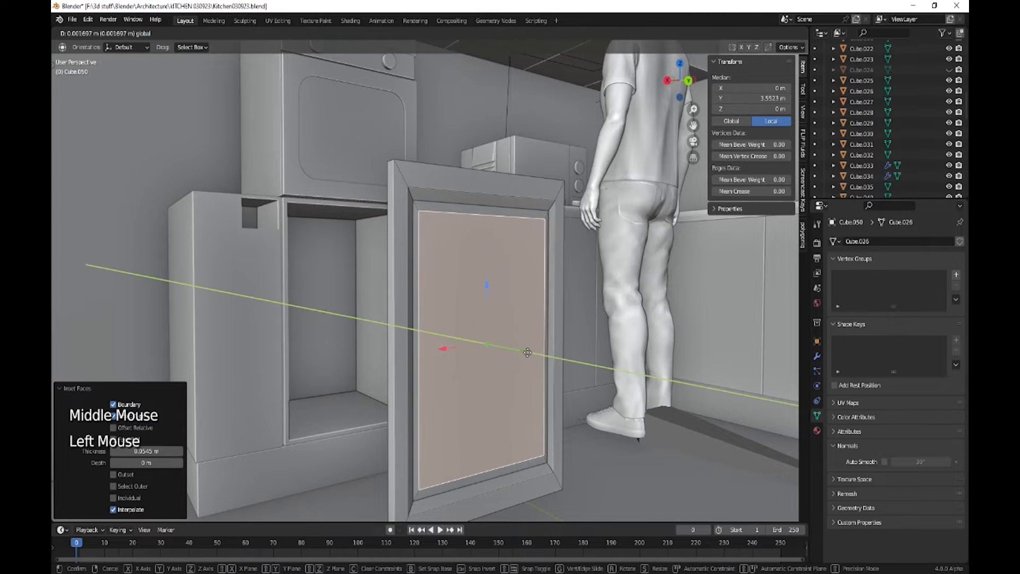
{"action": "key", "text": "Tab"}
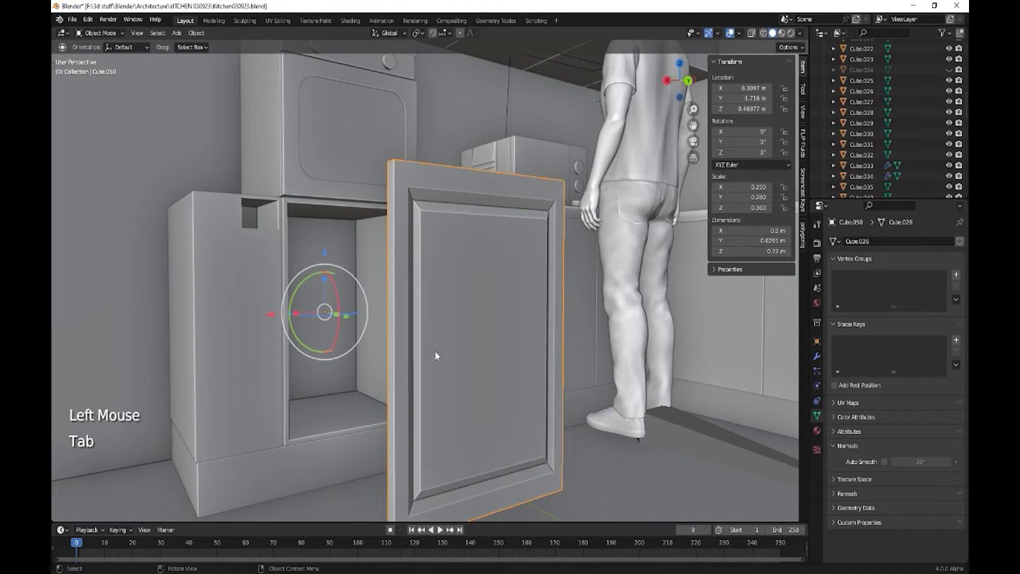
- Move the panelled base door about 0.686 m back along Y onto the open cabinet front
{"action": "left_click_drag", "start_coordinate": [347, 318], "coordinate": [293, 305]}
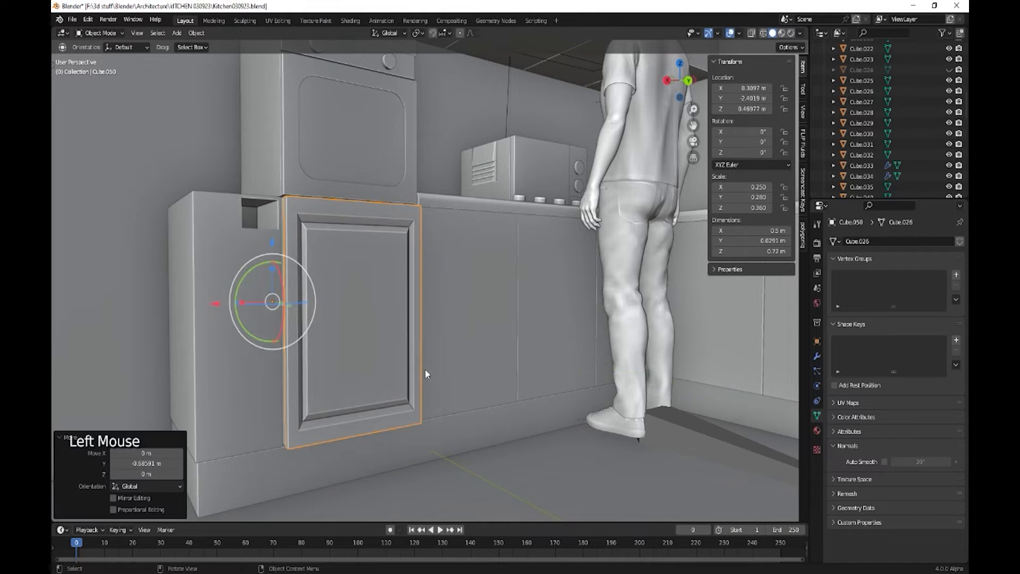
{"action": "middle_click_drag", "start_coordinate": [475, 346], "coordinate": [440, 358]}
{"action": "scroll", "coordinate": [435, 352], "scroll_direction": "down", "scroll_amount": 2}
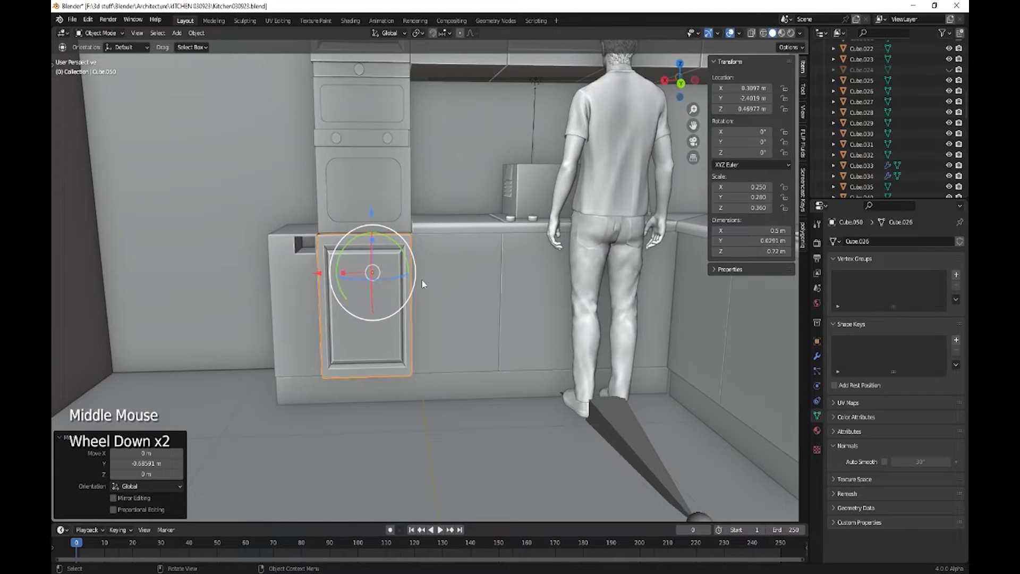
- Delete the three plain upper cabinets on both sides of the cooker hood
{"action": "middle_click_drag", "start_coordinate": [422, 284], "coordinate": [452, 343], "text": "shift"}
{"action": "scroll", "coordinate": [408, 365], "scroll_direction": "down", "scroll_amount": 1}
{"action": "middle_click_drag", "start_coordinate": [452, 343], "coordinate": [420, 420], "text": "shift"}
{"action": "scroll", "coordinate": [411, 357], "scroll_direction": "up", "scroll_amount": 1}
{"action": "left_click", "coordinate": [346, 197]}
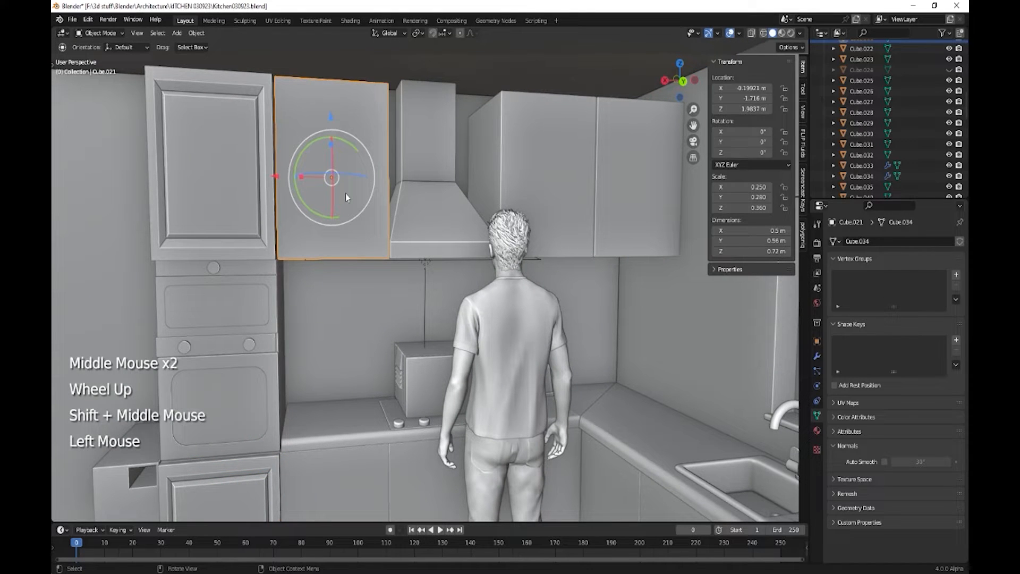
{"action": "key", "text": "Delete"}
{"action": "left_click", "coordinate": [533, 162]}
{"action": "key", "text": "Delete"}
{"action": "left_click", "coordinate": [620, 155]}
{"action": "key", "text": "Delete"}
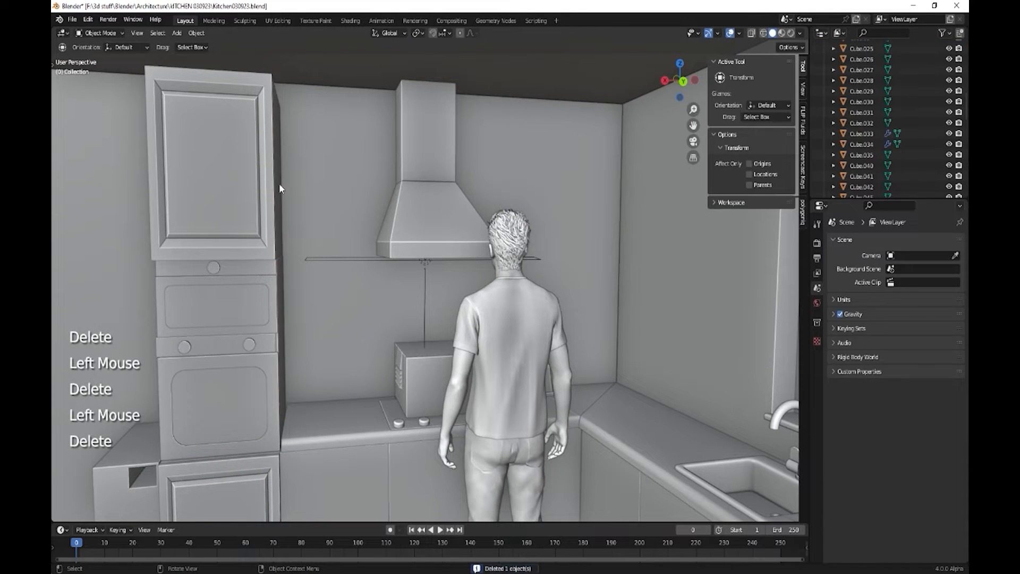
- Duplicate the hollow upper cabinet above the oven together with its panelled door, offset about -0.508 m along X
{"action": "left_click", "coordinate": [280, 188]}
{"action": "middle_click_drag", "start_coordinate": [213, 274], "coordinate": [346, 311], "text": "shift"}
{"action": "left_click", "coordinate": [269, 269], "text": "shift"}
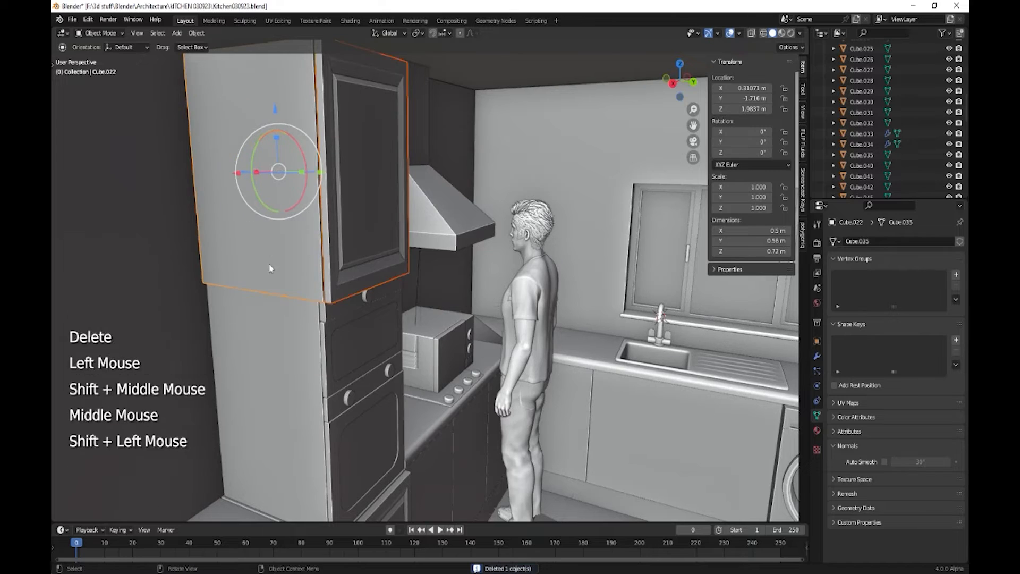
{"action": "middle_click_drag", "start_coordinate": [269, 264], "coordinate": [378, 321]}
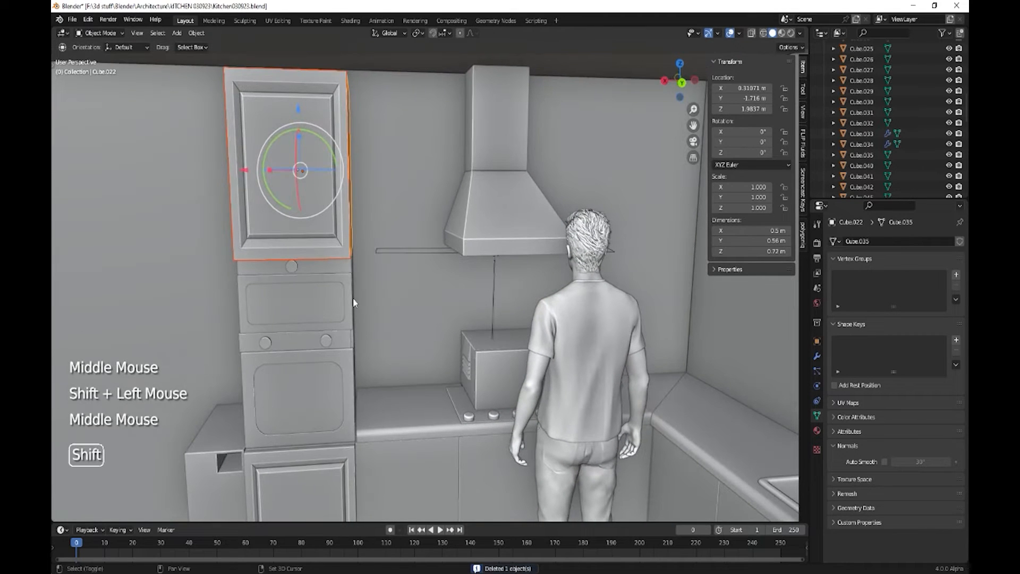
{"action": "key", "text": "shift+d"}
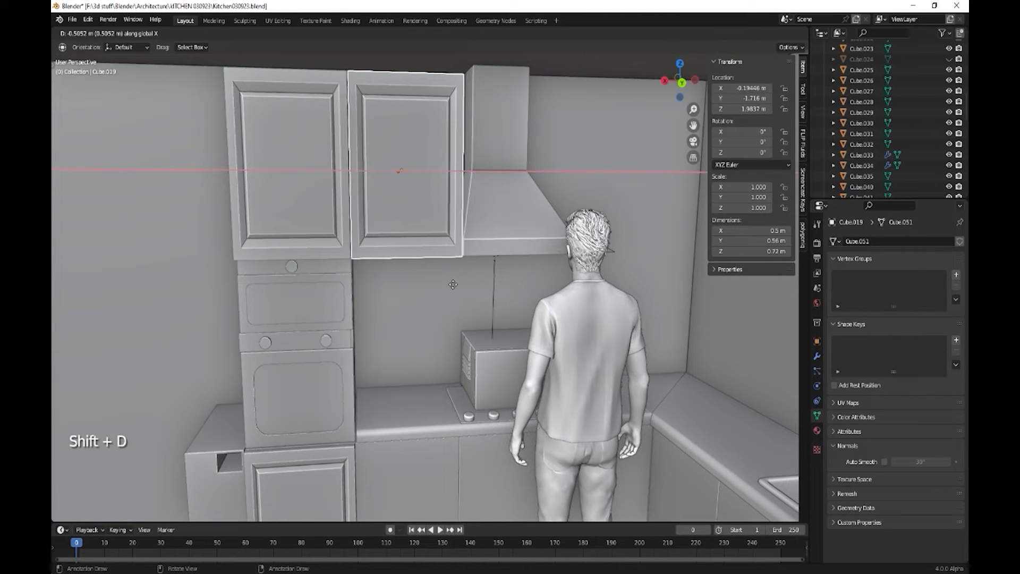
{"action": "left_click", "coordinate": [458, 287]}
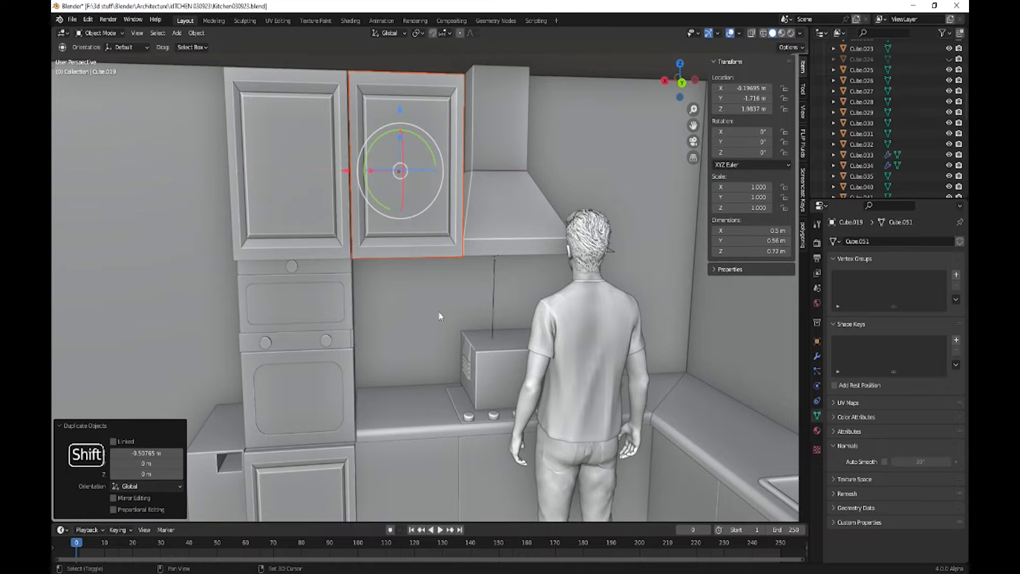
- Duplicate the copied upper cabinet and door to the other side of the cooker hood, about -1.043 m along X
{"action": "key", "text": "shift+d"}
{"action": "key", "text": "x"}
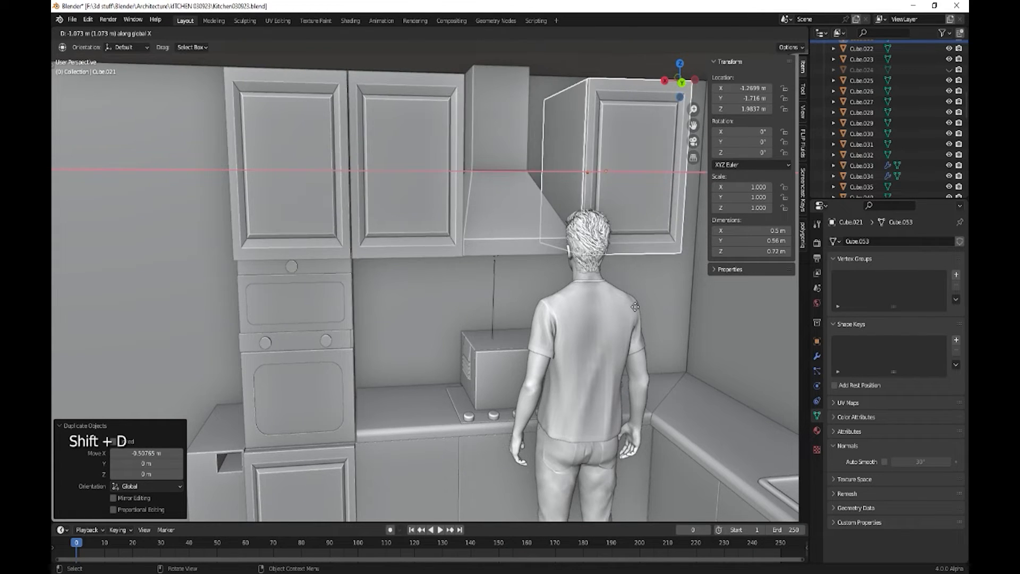
{"action": "left_click", "coordinate": [635, 313]}
{"action": "middle_click_drag", "start_coordinate": [636, 314], "coordinate": [611, 338], "text": "shift"}
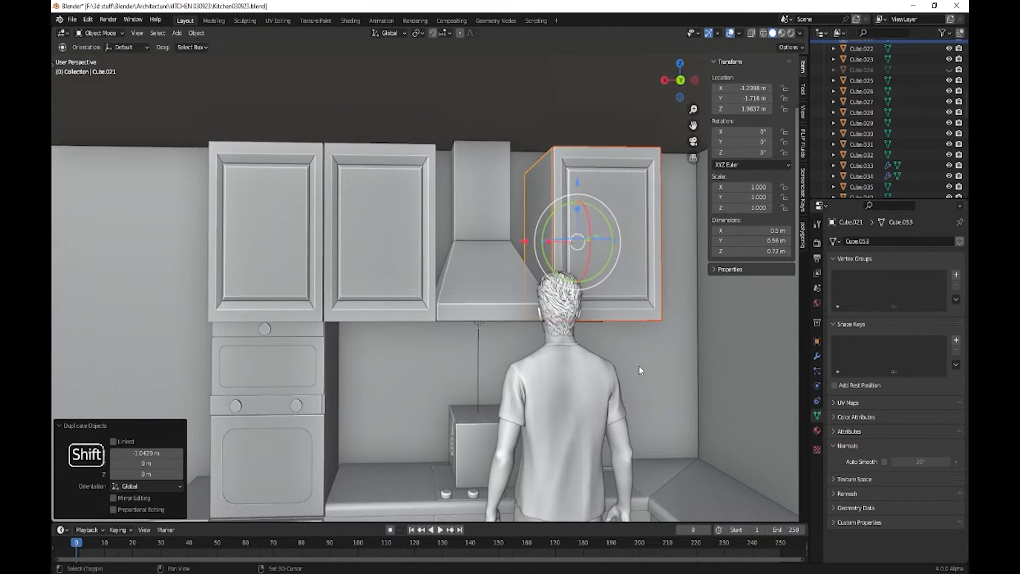
- Duplicate the upper cabinet and door beyond the hood once more, about -0.523 m along X
{"action": "key", "text": "shift+d"}
{"action": "key", "text": "x"}
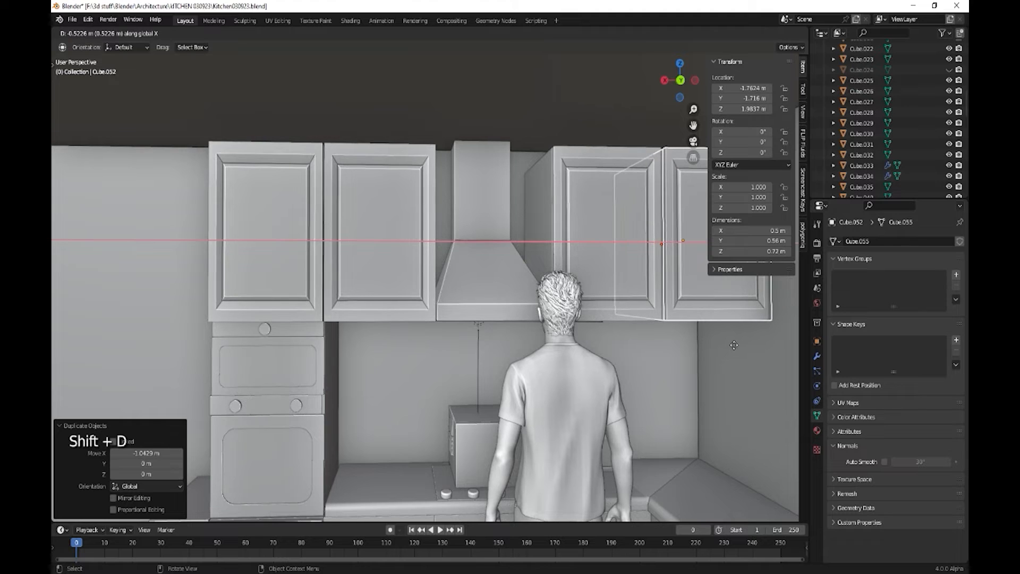
{"action": "left_click", "coordinate": [734, 345]}
{"action": "scroll", "coordinate": [541, 317], "scroll_direction": "down", "scroll_amount": 2}
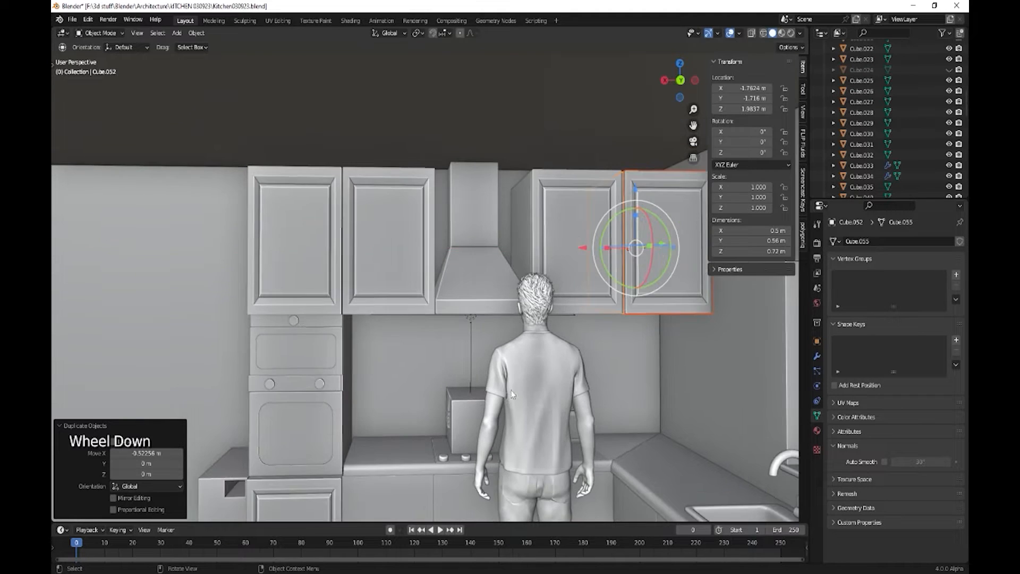
- Delete the three plain base cabinets beneath the hob worktop
{"action": "middle_click_drag", "start_coordinate": [541, 316], "coordinate": [436, 348], "text": "shift"}
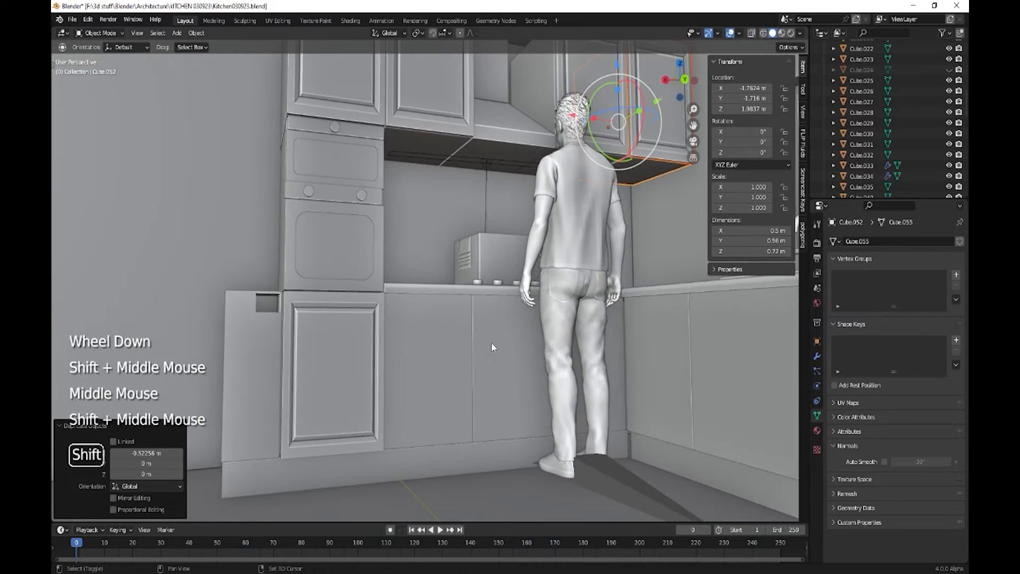
{"action": "left_click", "coordinate": [435, 346]}
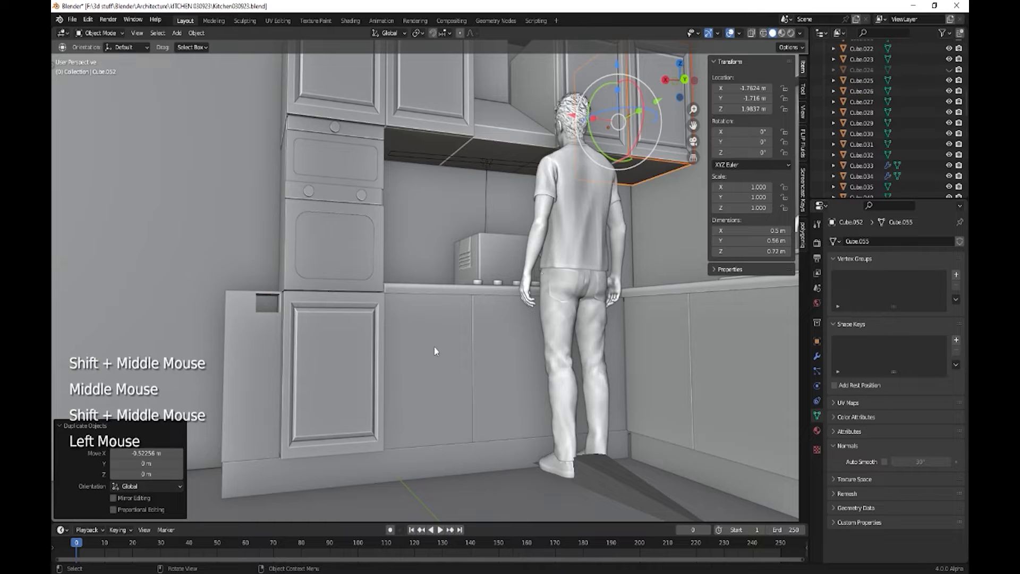
{"action": "left_click", "coordinate": [505, 362], "text": "shift"}
{"action": "left_click", "coordinate": [619, 367], "text": "shift"}
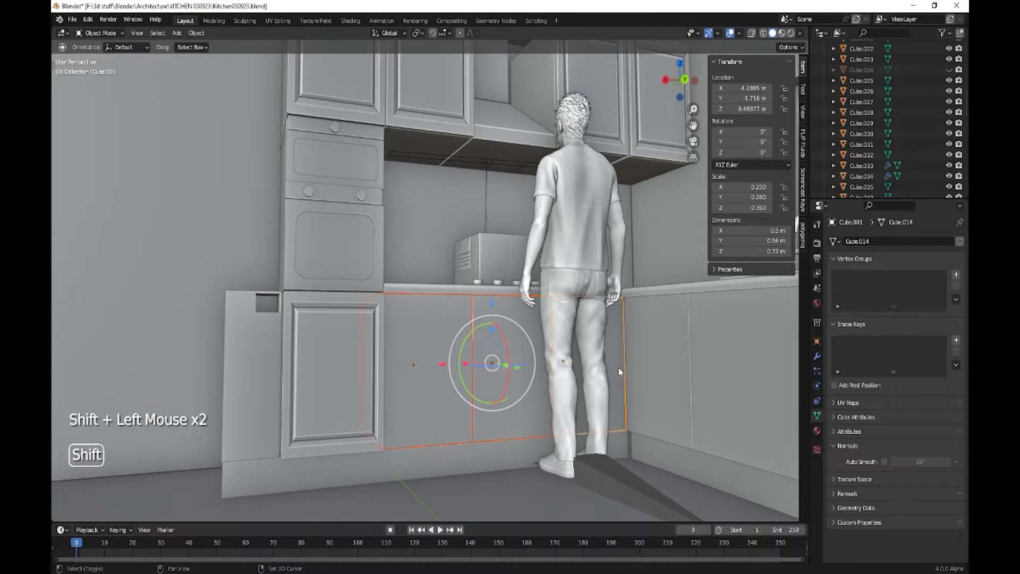
{"action": "key", "text": "Delete"}
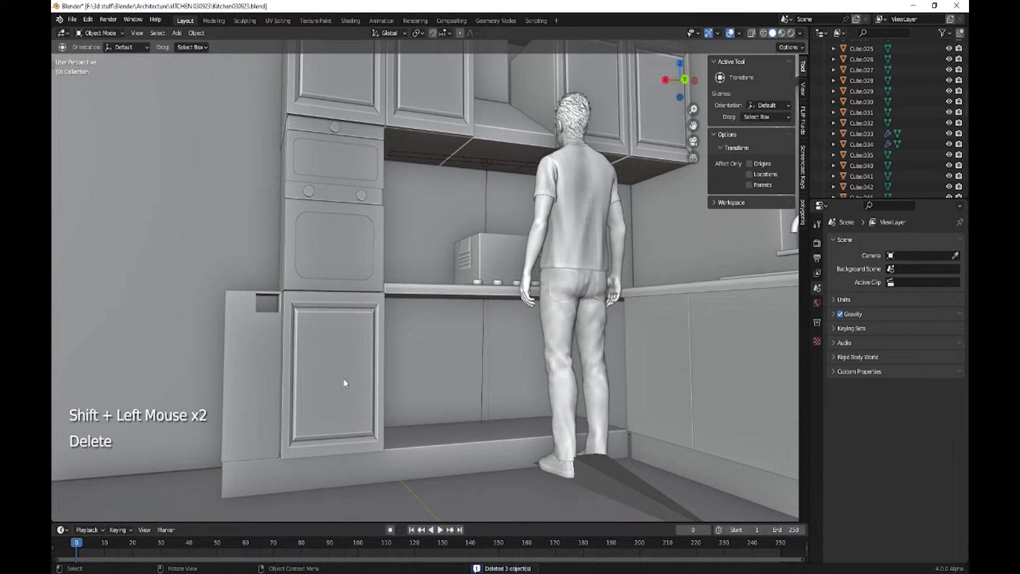
- Duplicate the hollow base cabinet below the oven together with its panelled door, offset about -0.506 m along X
{"action": "middle_click_drag", "start_coordinate": [457, 416], "coordinate": [430, 420]}
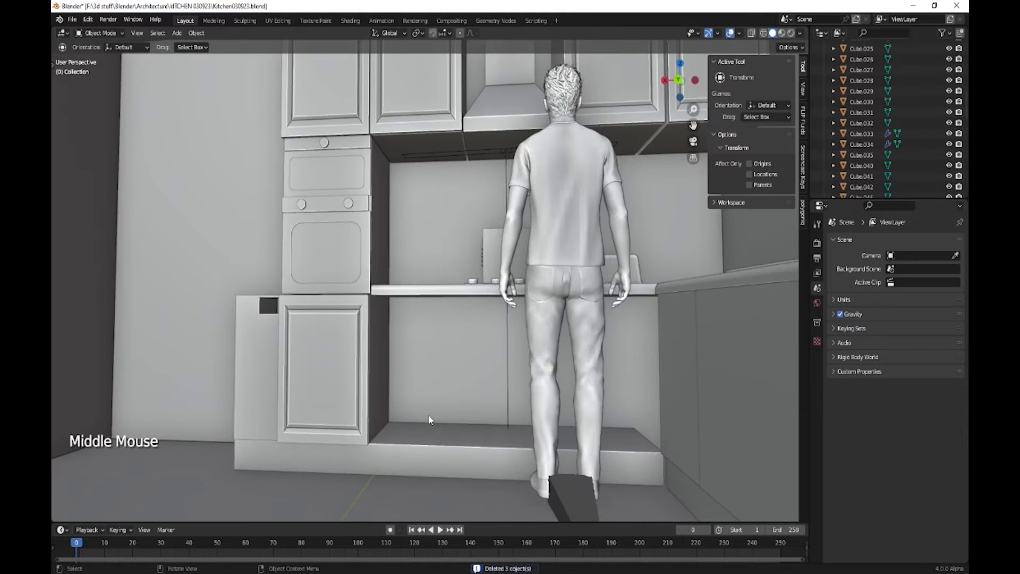
{"action": "scroll", "coordinate": [427, 421], "scroll_direction": "up", "scroll_amount": 3}
{"action": "left_click", "coordinate": [356, 397]}
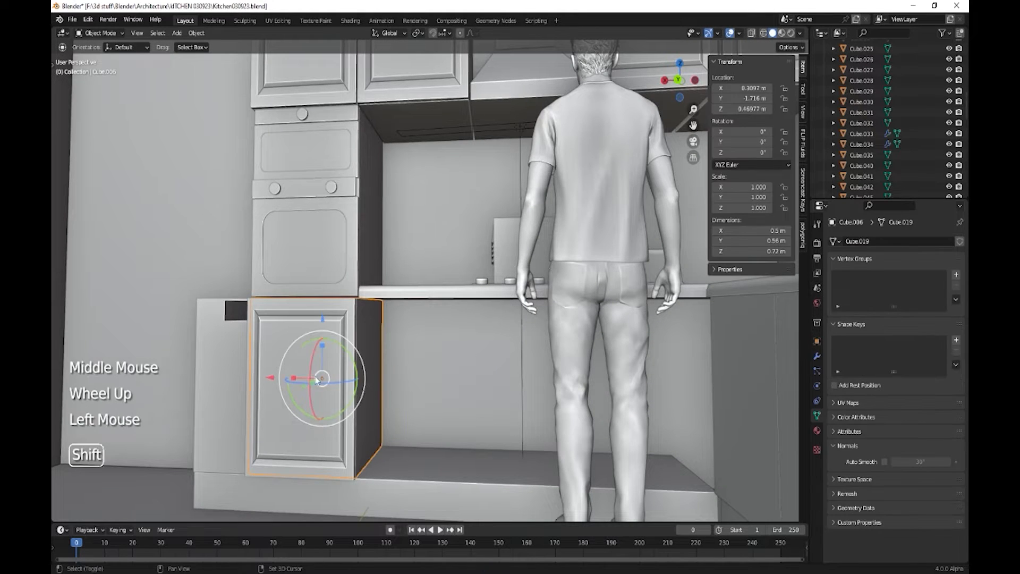
{"action": "left_click", "coordinate": [286, 351], "text": "shift"}
{"action": "key", "text": "shift+d"}
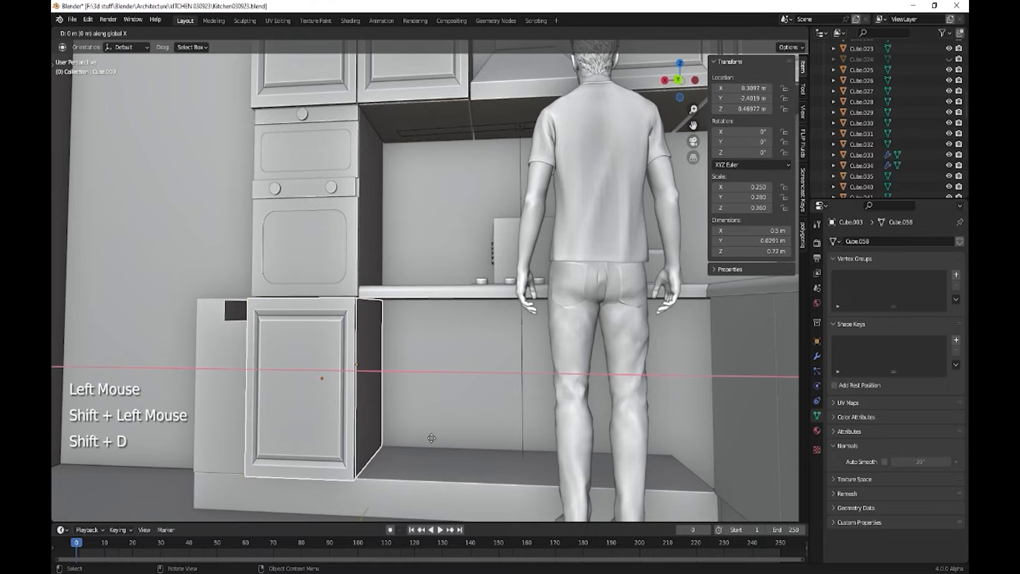
{"action": "left_click", "coordinate": [520, 456]}
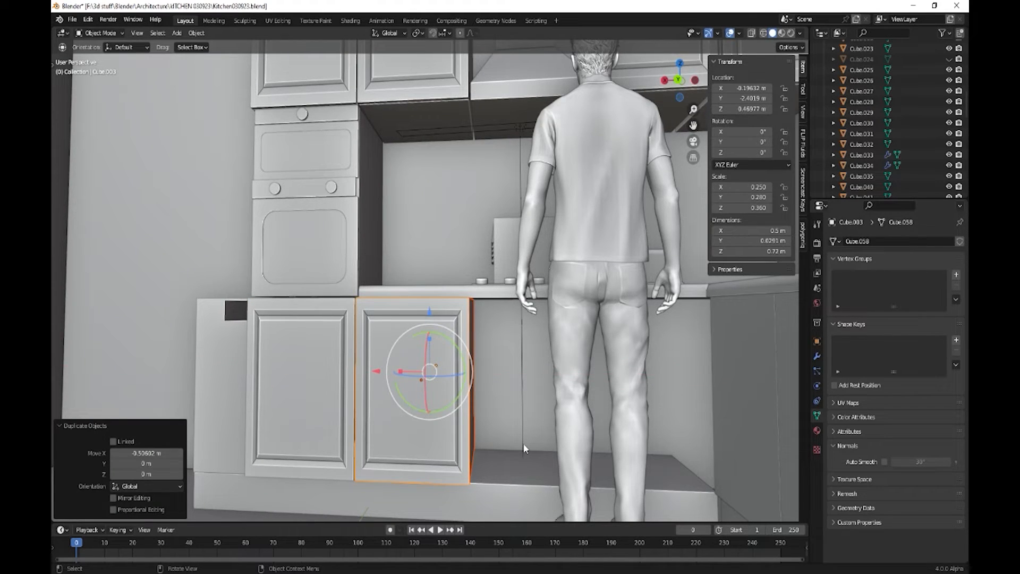
- Duplicate the copied base cabinet and door once more, about -0.511 m along X toward the corner
{"action": "key", "text": "shift+d"}
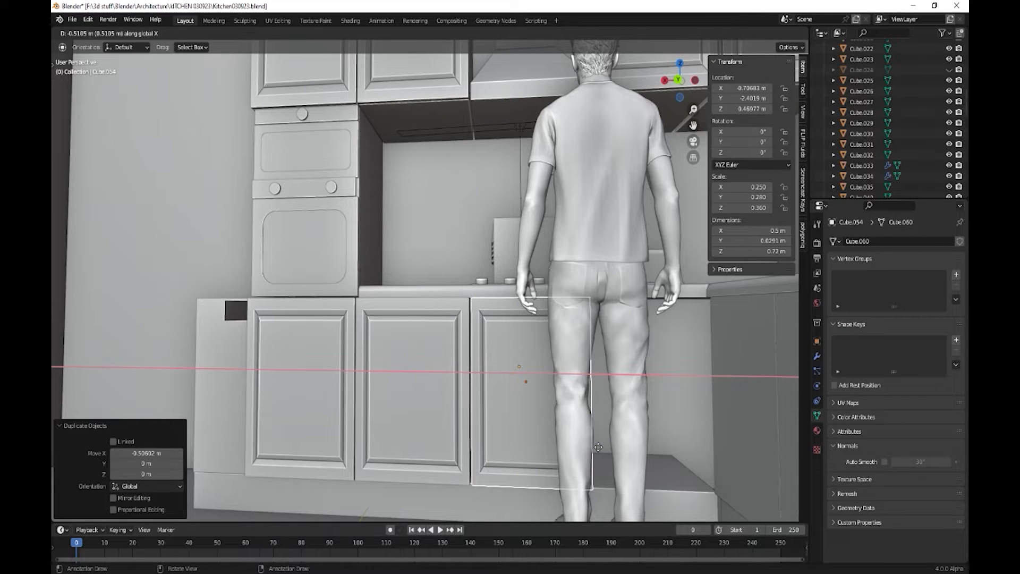
{"action": "left_click", "coordinate": [599, 448]}
{"action": "scroll", "coordinate": [595, 460], "scroll_direction": "down", "scroll_amount": 2}
{"action": "mouse_move", "coordinate": [595, 461]}
{"action": "middle_mouse_down"}
{"action": "mouse_move", "coordinate": [602, 473]}
{"action": "mouse_move", "coordinate": [602, 464]}
{"action": "mouse_move", "coordinate": [583, 466]}
{"action": "middle_mouse_up"}
{"action": "middle_click_drag", "start_coordinate": [627, 493], "coordinate": [607, 475]}
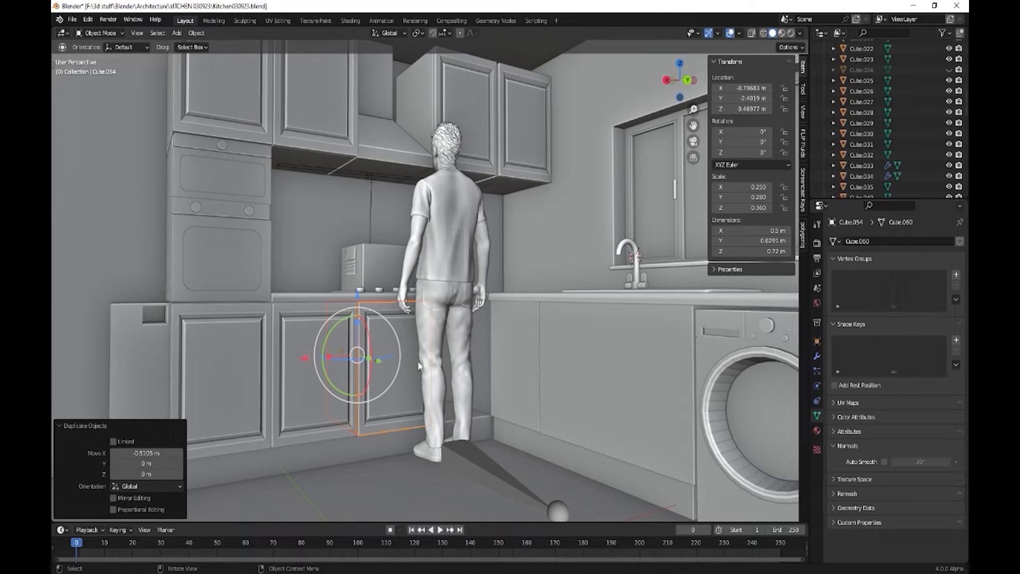
{"action": "middle_click_drag", "start_coordinate": [445, 416], "coordinate": [425, 424]}
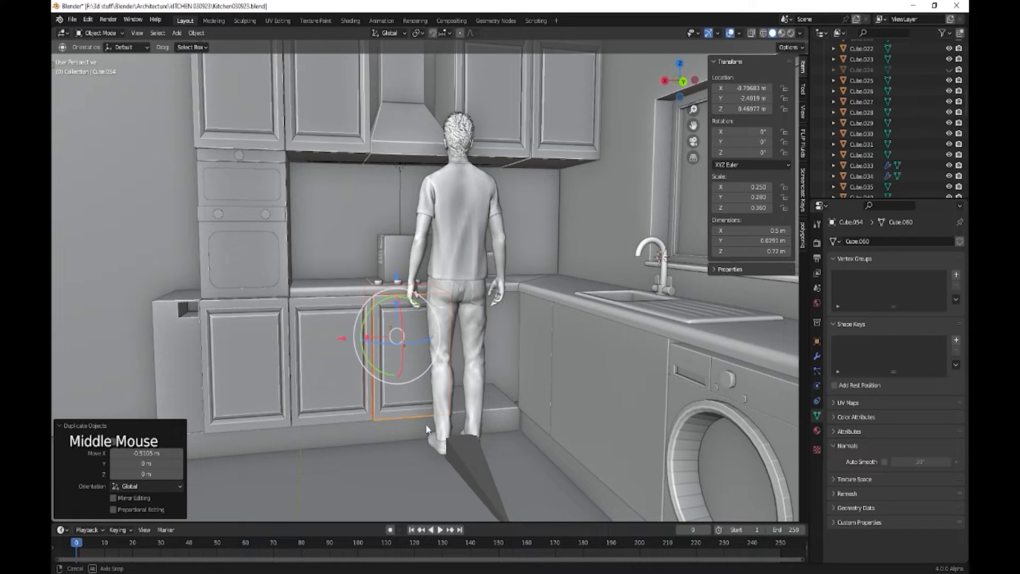
- Pull the door of the middle base cabinet about 0.949 m forward along Y, away from its carcass
{"action": "left_click", "coordinate": [335, 341]}
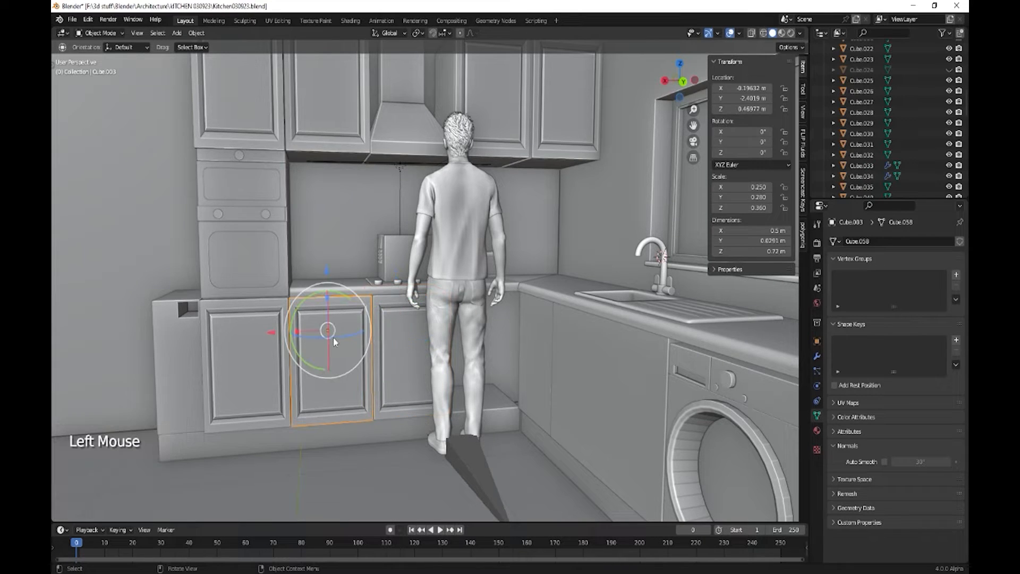
{"action": "middle_click_drag", "start_coordinate": [348, 347], "coordinate": [333, 384]}
{"action": "left_click_drag", "start_coordinate": [270, 357], "coordinate": [339, 384]}
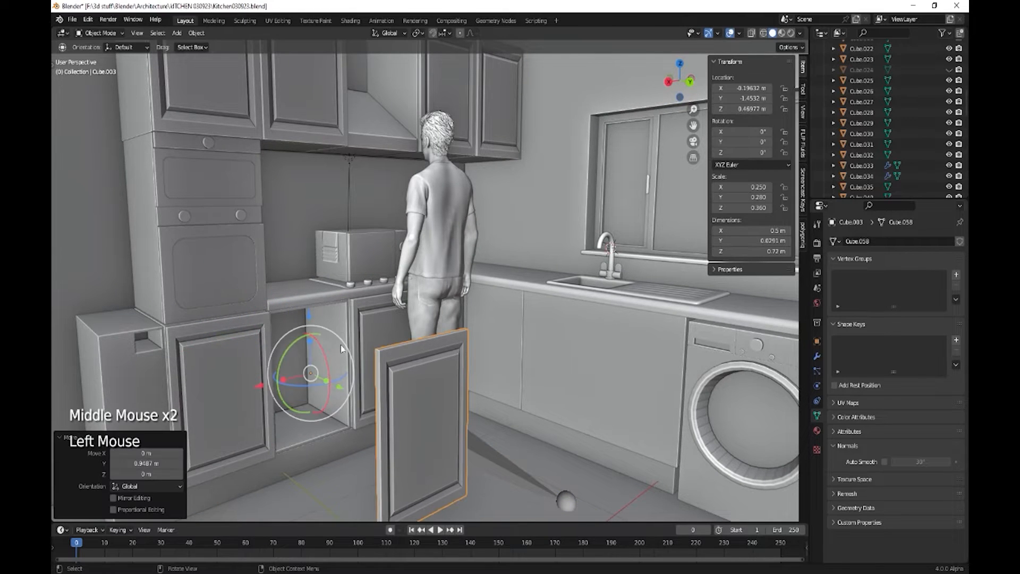
- Open the mesh of the middle base cabinet's carcass for editing in vertex selection mode
{"action": "left_click", "coordinate": [340, 345]}
{"action": "key", "text": "Tab"}
{"action": "key", "text": "Tab"}
{"action": "key", "text": "Tab"}
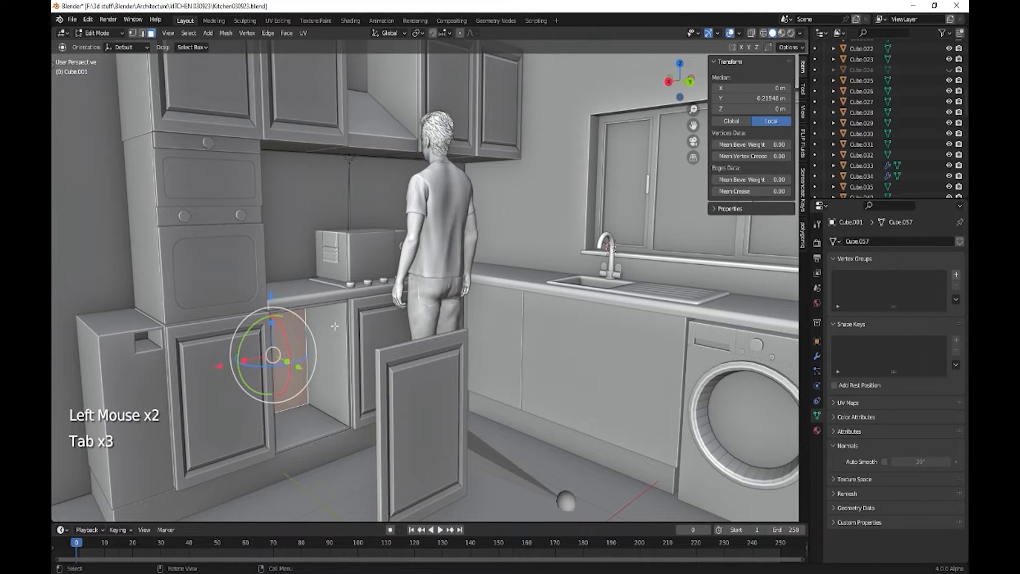
{"action": "key", "text": "1"}
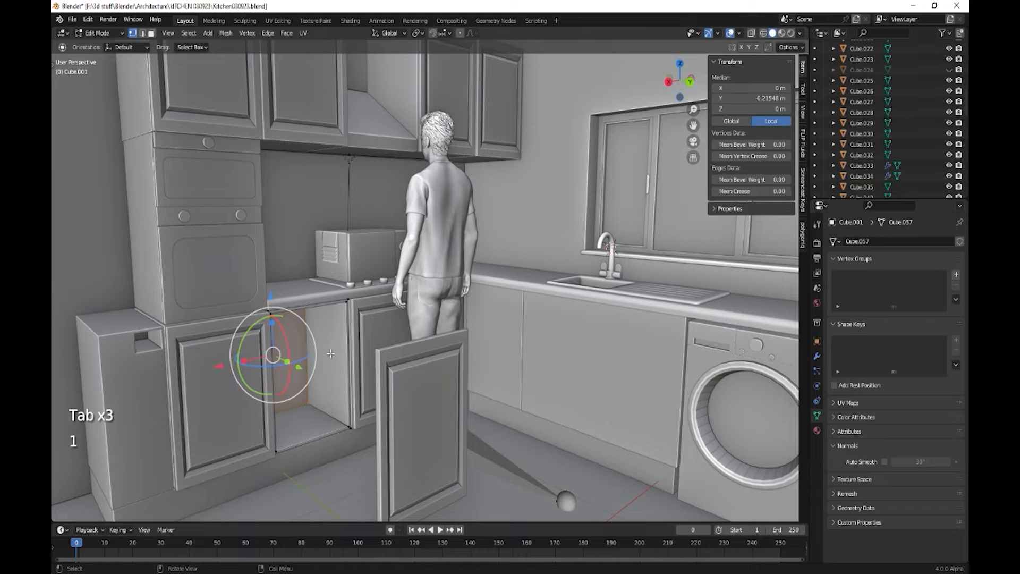
{"action": "middle_click_drag", "start_coordinate": [308, 350], "coordinate": [389, 353], "text": "shift"}
{"action": "scroll", "coordinate": [304, 355], "scroll_direction": "up", "scroll_amount": 2}
{"action": "scroll", "coordinate": [304, 355], "scroll_direction": "up", "scroll_amount": 1}
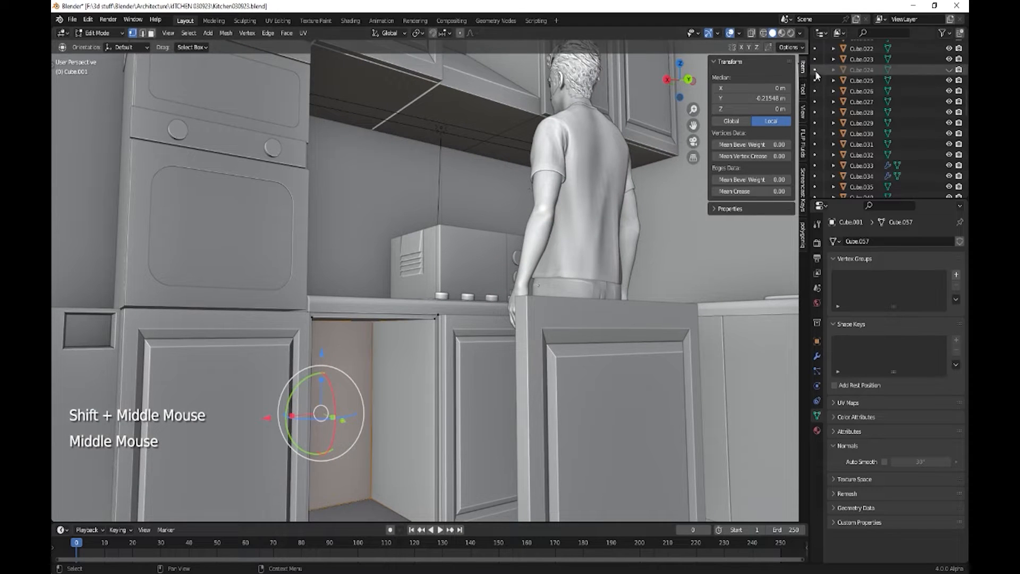
- Lower all the top vertices of the middle base cabinet's carcass by about 0.191 m along Z
{"action": "left_click", "coordinate": [751, 33]}
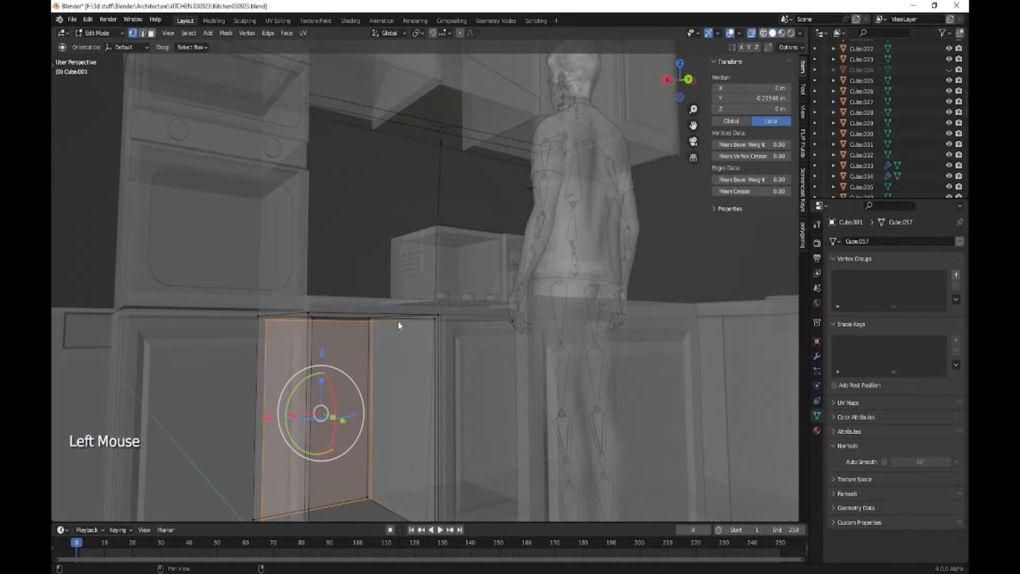
{"action": "key", "text": "z"}
{"action": "left_click", "coordinate": [322, 326]}
{"action": "key", "text": "alt+a"}
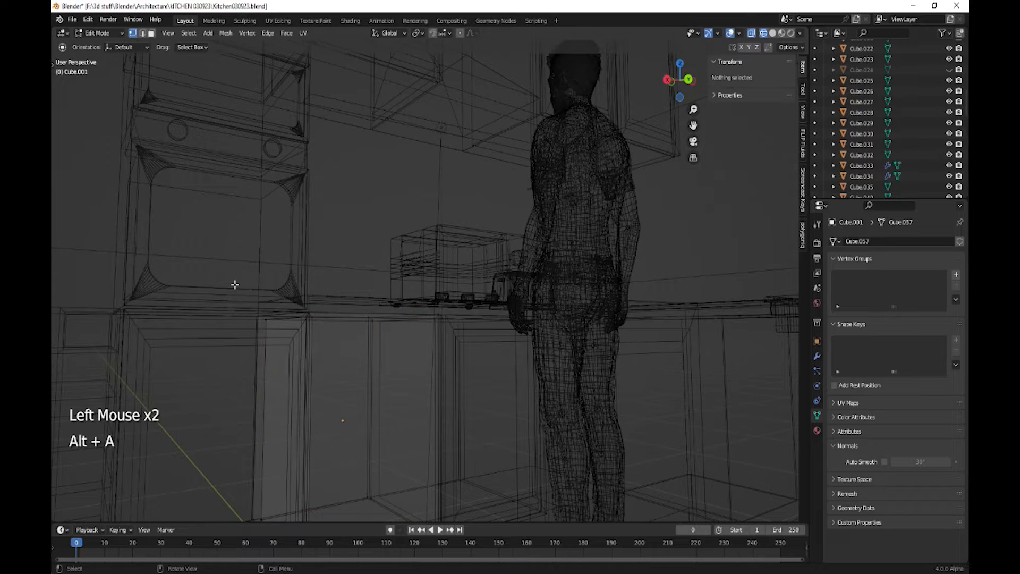
{"action": "key", "text": "b"}
{"action": "left_click_drag", "start_coordinate": [229, 277], "coordinate": [454, 352]}
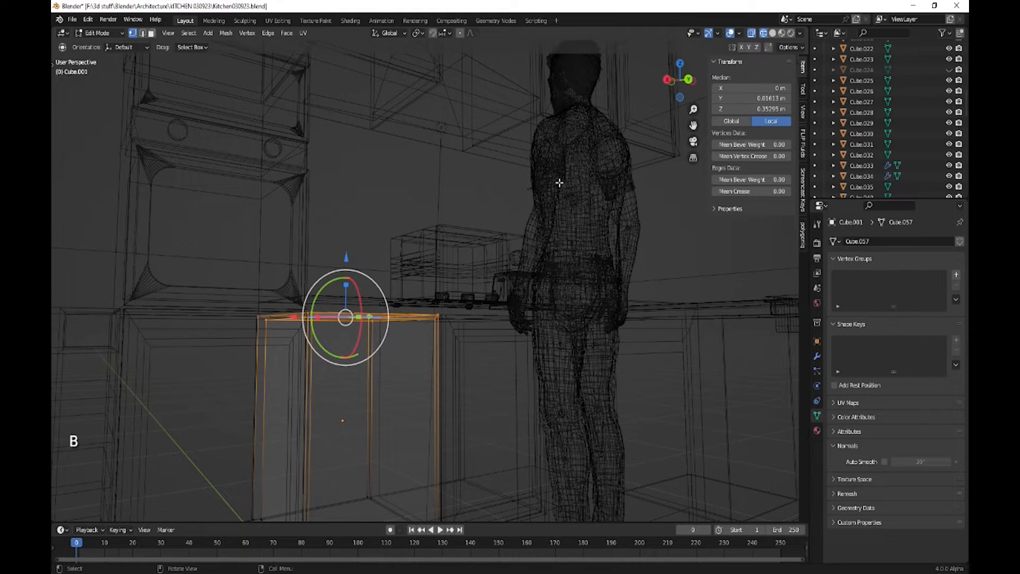
{"action": "left_click", "coordinate": [773, 33]}
{"action": "left_click", "coordinate": [751, 33]}
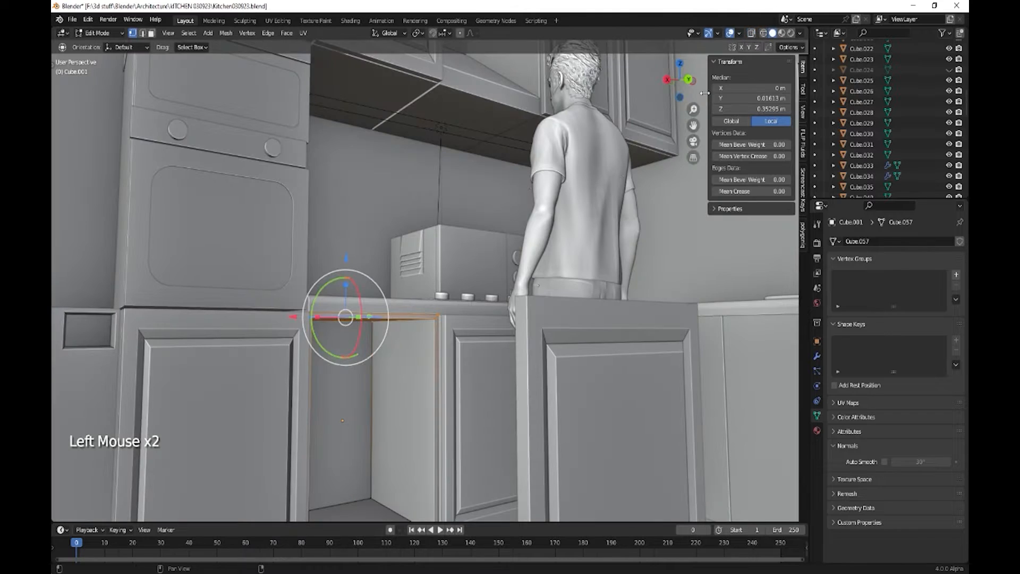
{"action": "left_click_drag", "start_coordinate": [347, 261], "coordinate": [344, 316]}
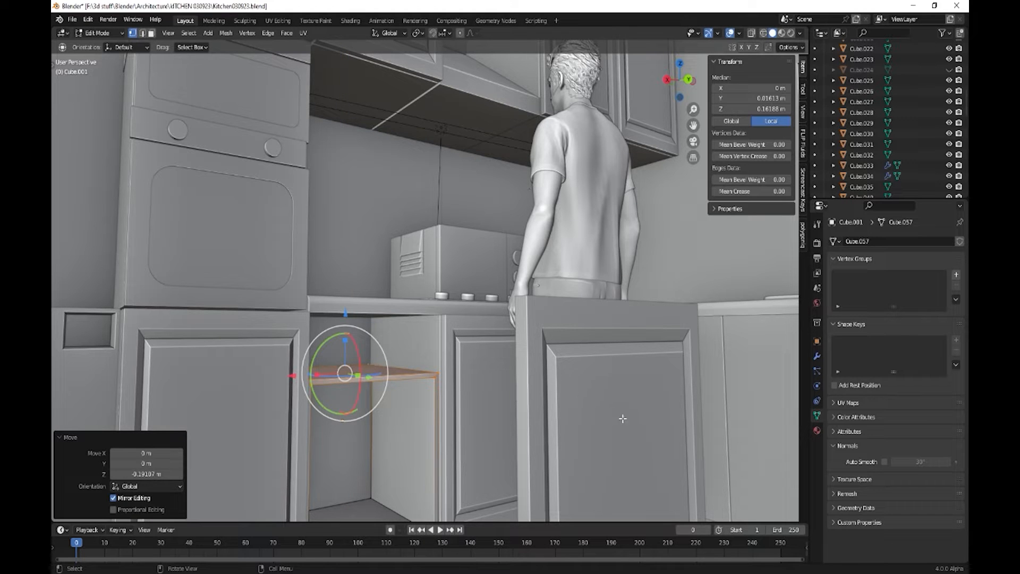
{"action": "middle_click_drag", "start_coordinate": [613, 421], "coordinate": [613, 340], "text": "shift"}
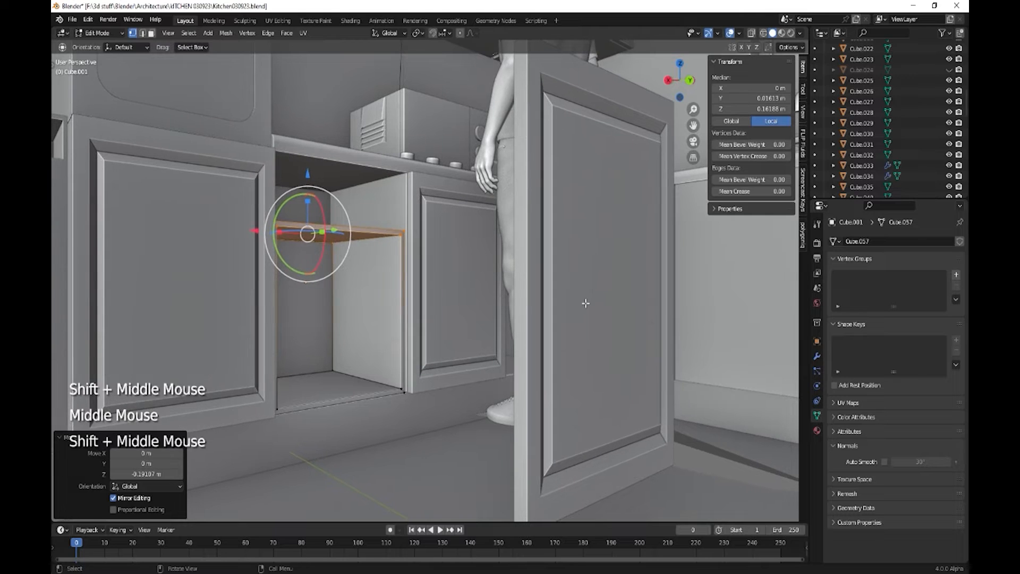
{"action": "key", "text": "Tab"}
- Move the detached door back onto the front of the middle base cabinet, about -0.958 m along Y
{"action": "left_click", "coordinate": [585, 304]}
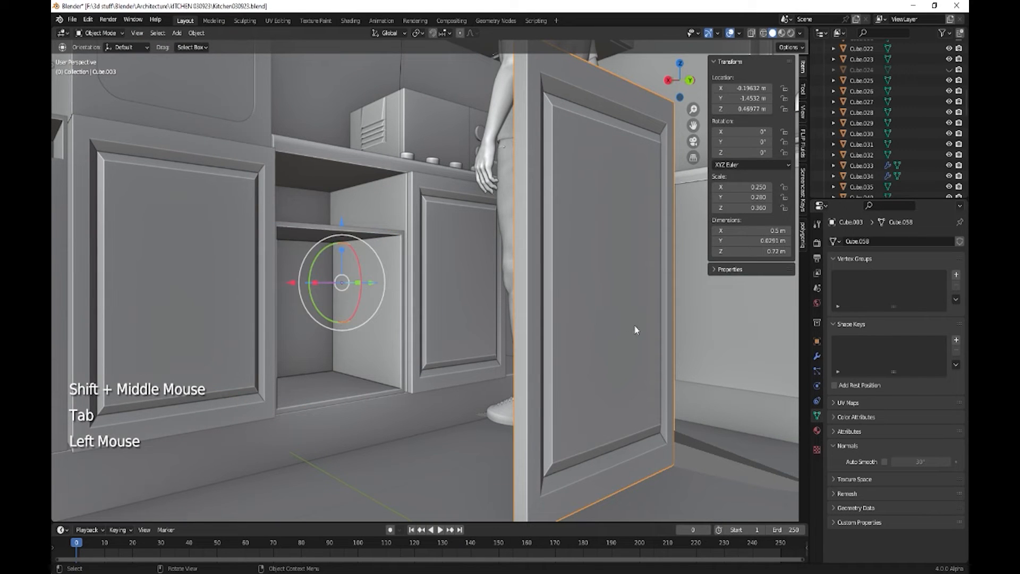
{"action": "middle_click_drag", "start_coordinate": [308, 302], "coordinate": [353, 340]}
{"action": "left_click_drag", "start_coordinate": [375, 294], "coordinate": [216, 258]}
{"action": "middle_click_drag", "start_coordinate": [330, 307], "coordinate": [350, 275]}
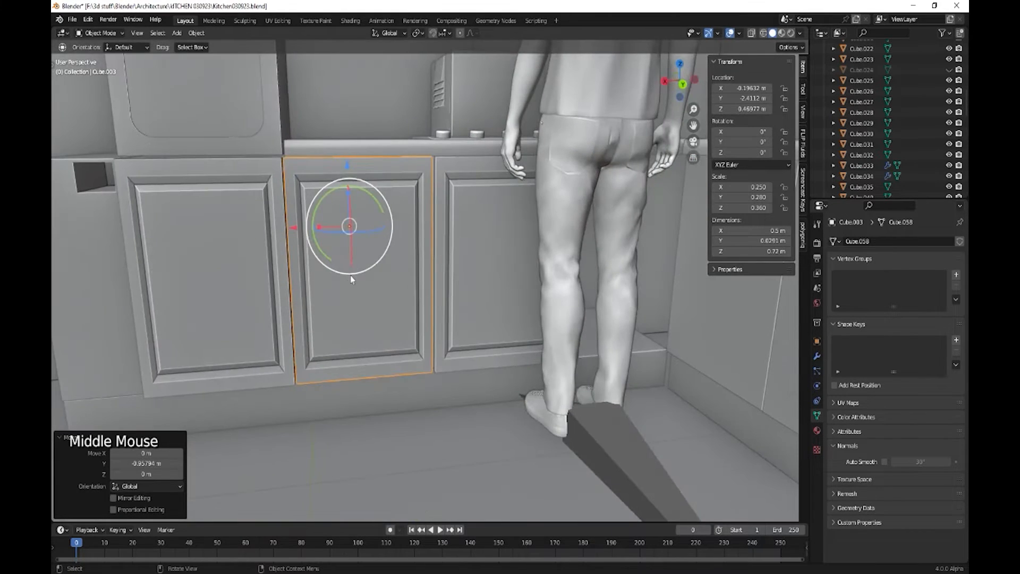
- Shorten the middle cabinet's door by lowering all its top frame and panel vertices about 0.193 m along Z
{"action": "key", "text": "Tab"}
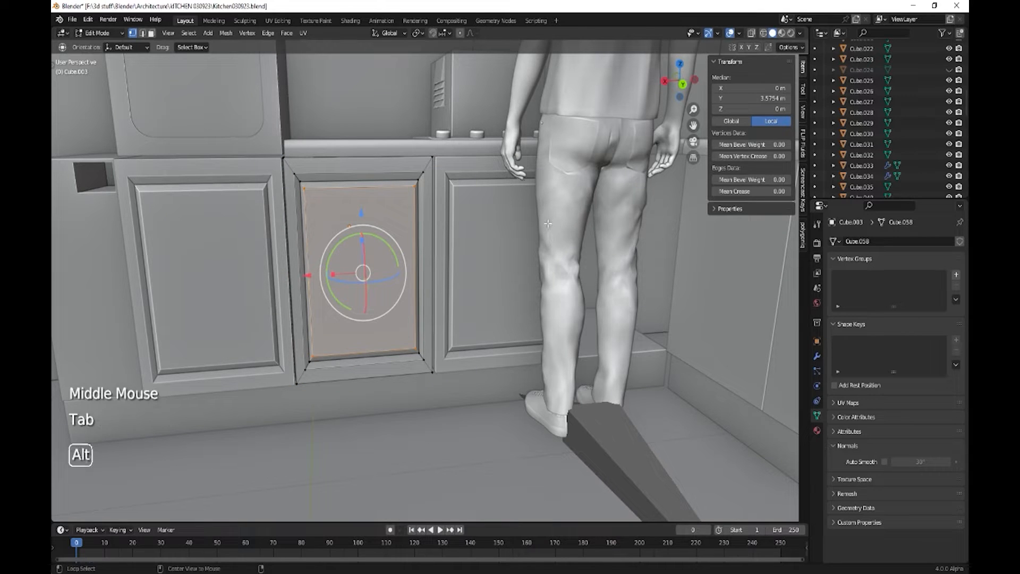
{"action": "key", "text": "alt+a"}
{"action": "left_click", "coordinate": [751, 33]}
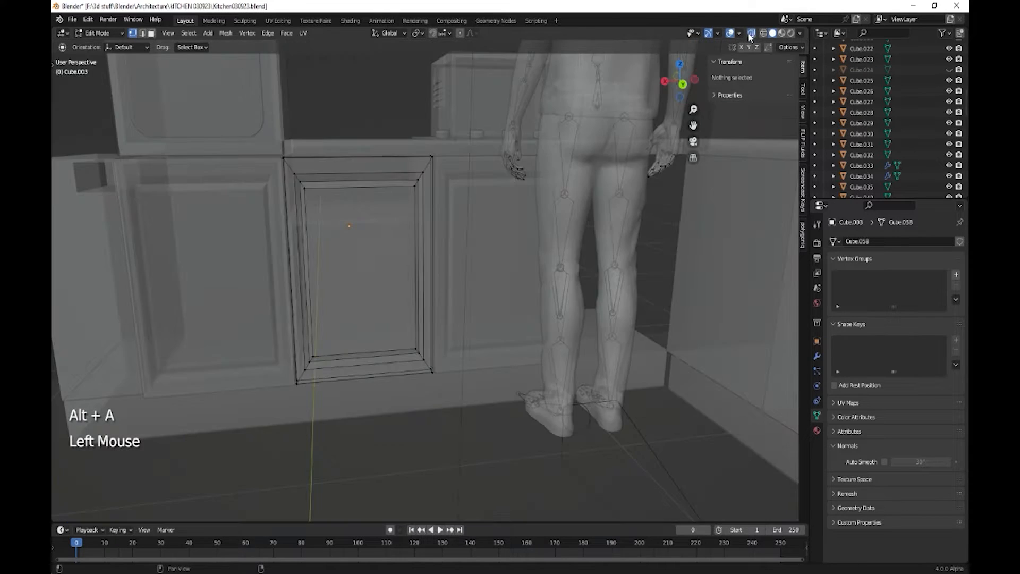
{"action": "left_click", "coordinate": [764, 33]}
{"action": "mouse_move", "coordinate": [391, 177]}
{"action": "middle_mouse_down"}
{"action": "mouse_move", "coordinate": [410, 244]}
{"action": "mouse_move", "coordinate": [433, 236]}
{"action": "middle_mouse_up"}
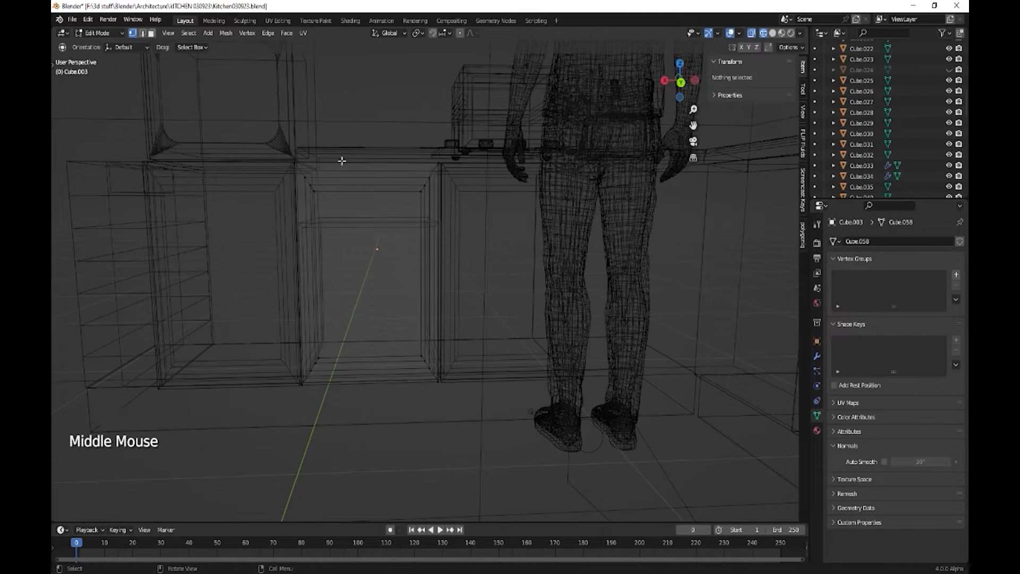
{"action": "key", "text": "b"}
{"action": "left_click_drag", "start_coordinate": [272, 130], "coordinate": [451, 219]}
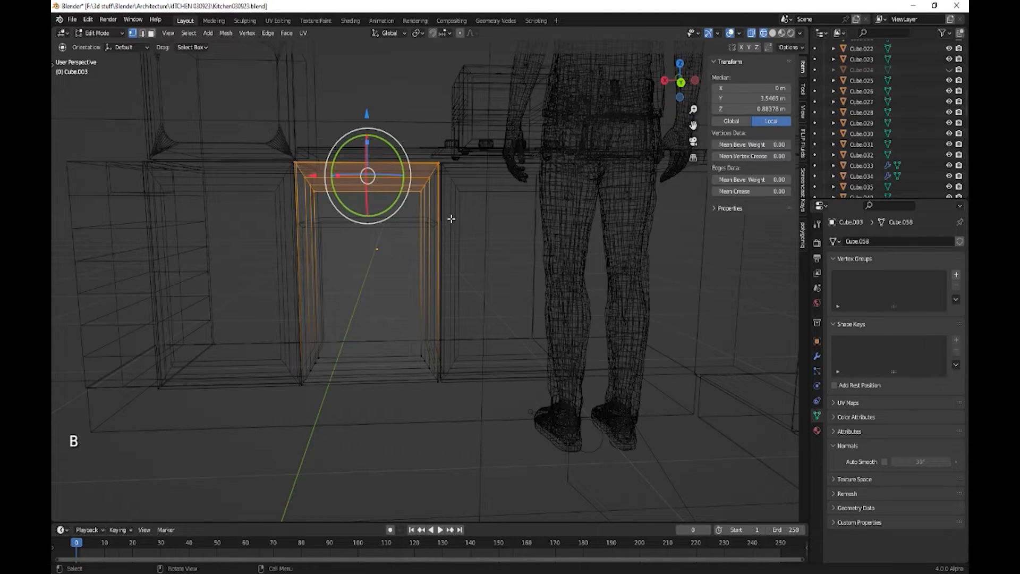
{"action": "middle_click_drag", "start_coordinate": [380, 308], "coordinate": [362, 164]}
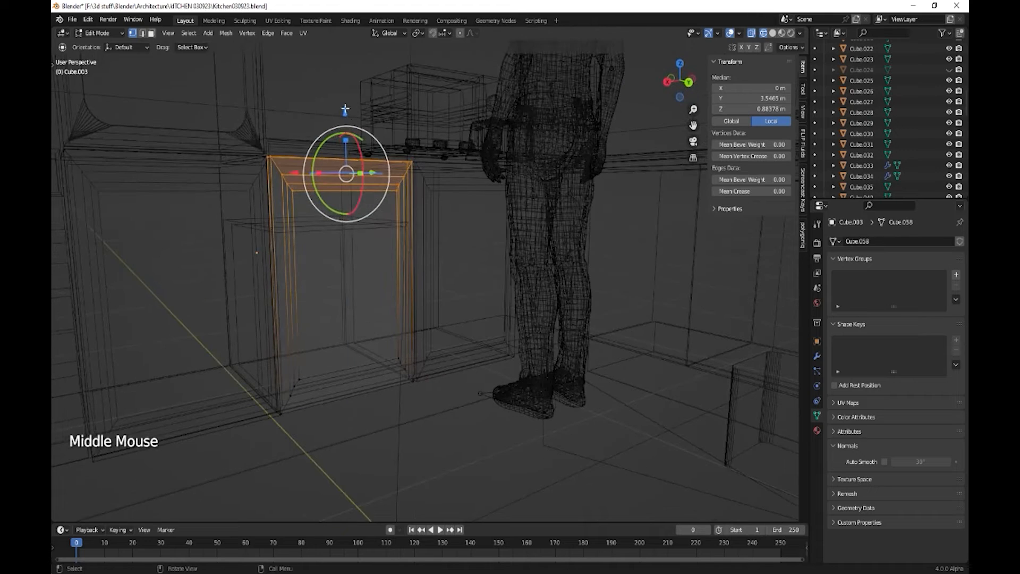
{"action": "left_click_drag", "start_coordinate": [345, 109], "coordinate": [337, 177]}
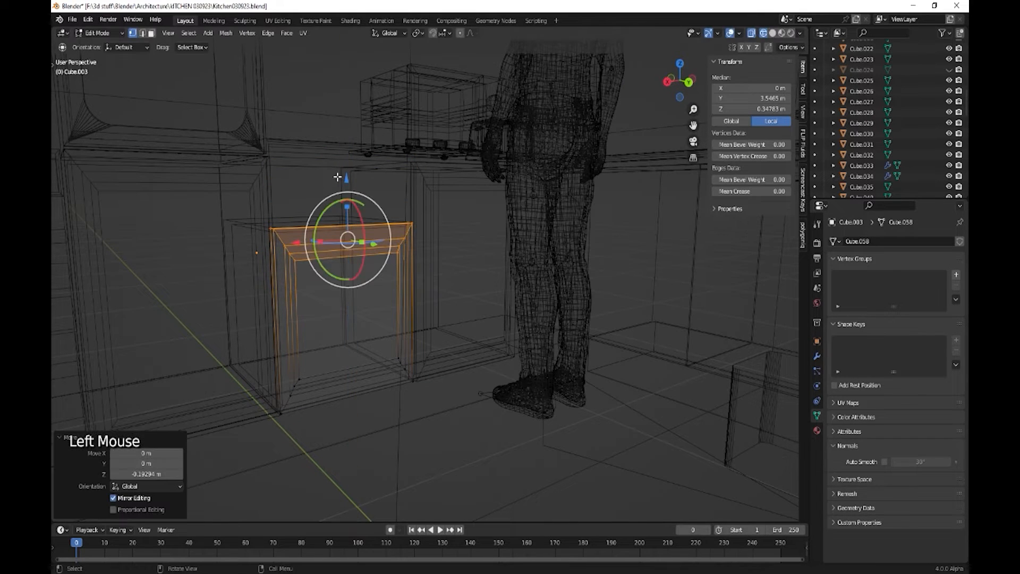
{"action": "key", "text": "Tab"}
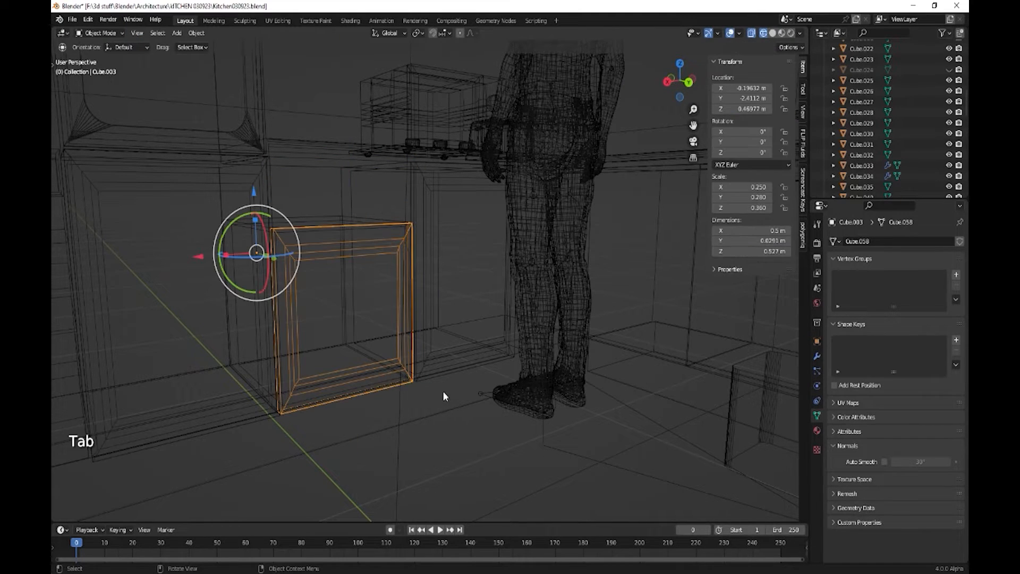
{"action": "left_click", "coordinate": [773, 33]}
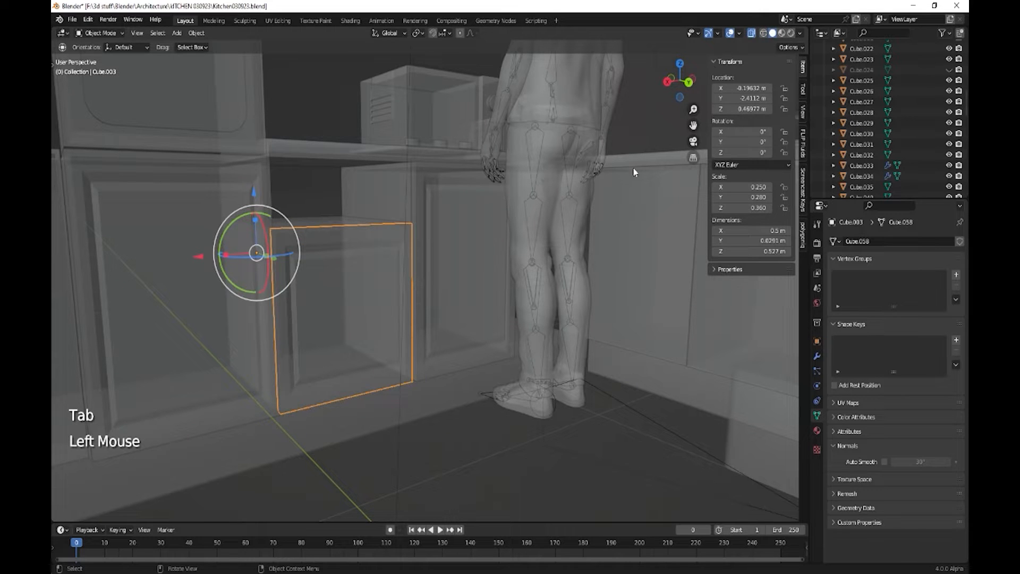
{"action": "left_click", "coordinate": [751, 33]}
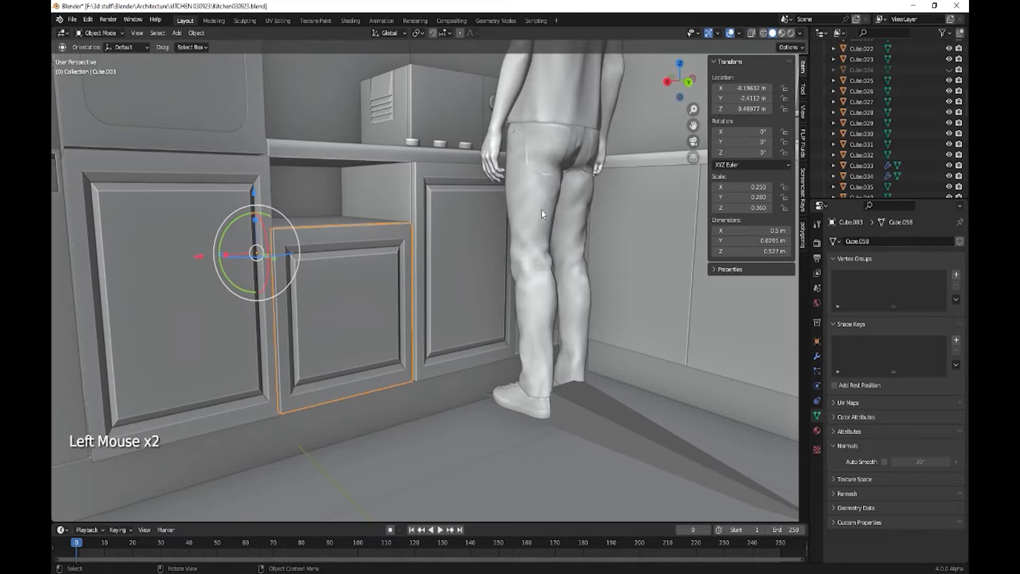
- Duplicate the middle base cabinet's door and carcass together and move the copy about 0.774 m along Y
{"action": "middle_click_drag", "start_coordinate": [441, 337], "coordinate": [432, 355]}
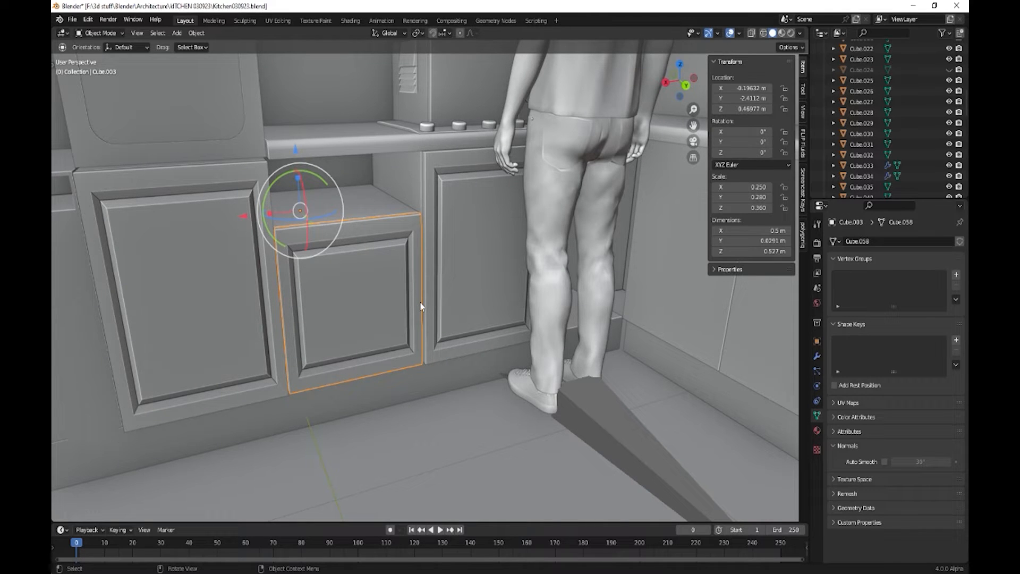
{"action": "left_click", "coordinate": [365, 205], "text": "shift"}
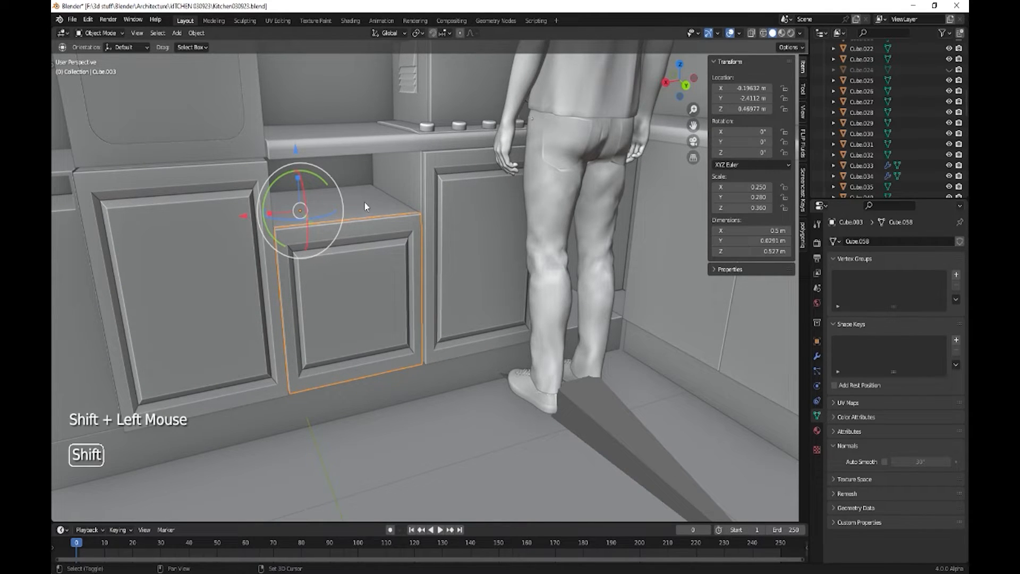
{"action": "middle_click_drag", "start_coordinate": [372, 353], "coordinate": [272, 253]}
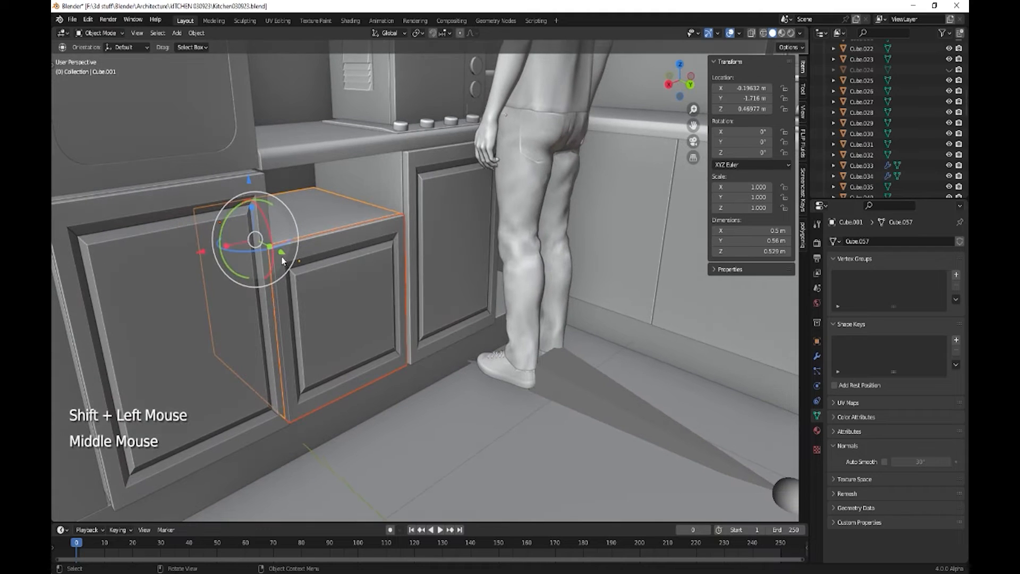
{"action": "left_click_drag", "start_coordinate": [272, 253], "coordinate": [438, 338]}
{"action": "key", "text": "ctrl+z"}
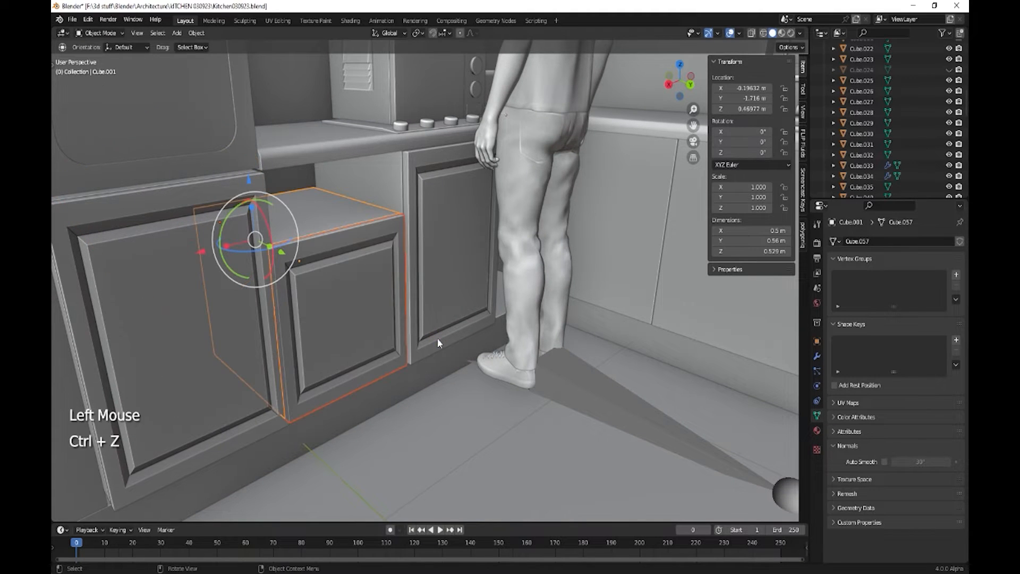
{"action": "key", "text": "shift+d"}
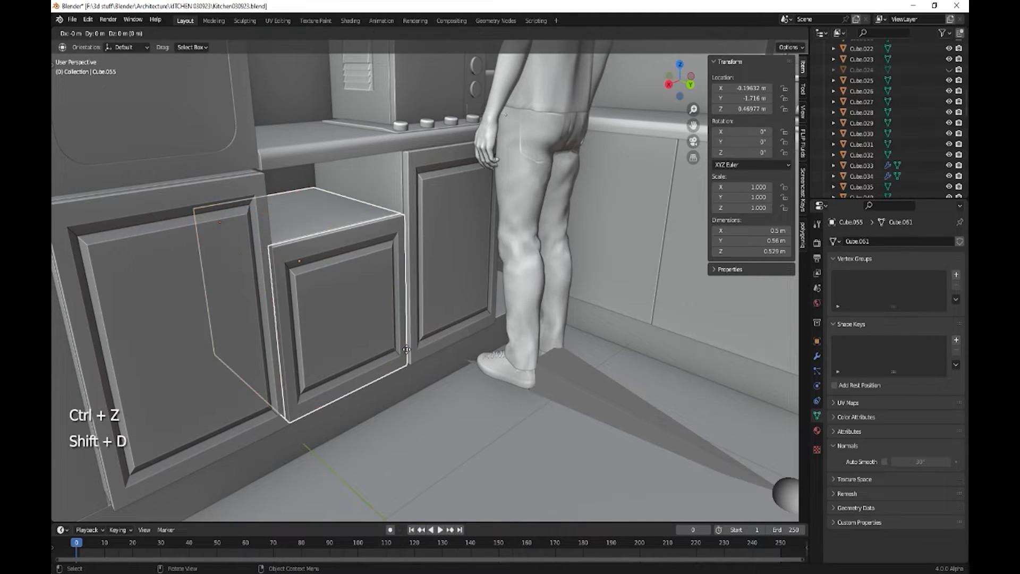
{"action": "key", "text": "y"}
{"action": "left_click", "coordinate": [530, 394]}
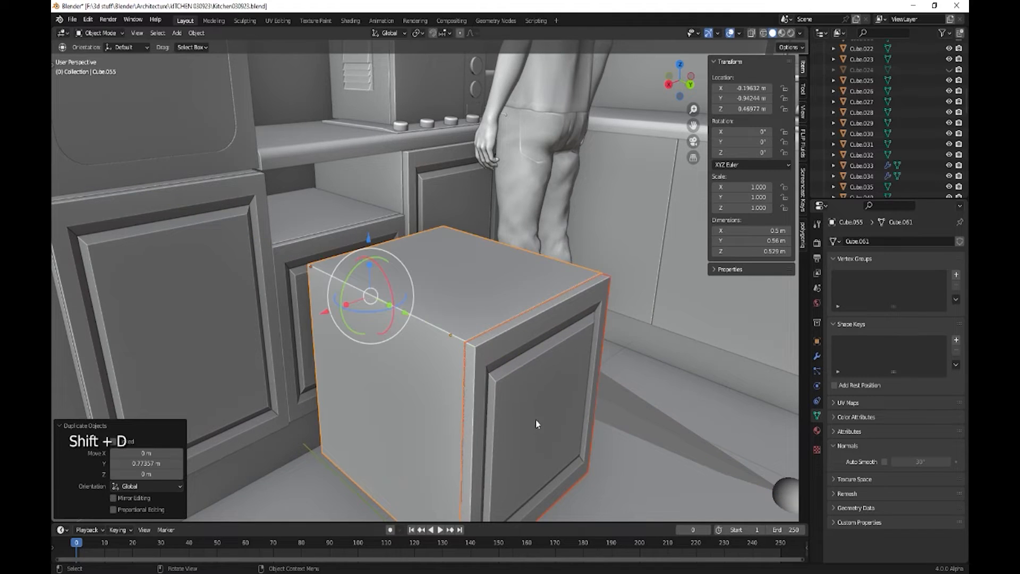
- Position the duplicate below the countertop, raising it about 0.184 m along Z and moving it about -0.253 m along Y
{"action": "middle_click_drag", "start_coordinate": [536, 424], "coordinate": [452, 283]}
{"action": "left_click_drag", "start_coordinate": [369, 232], "coordinate": [351, 163]}
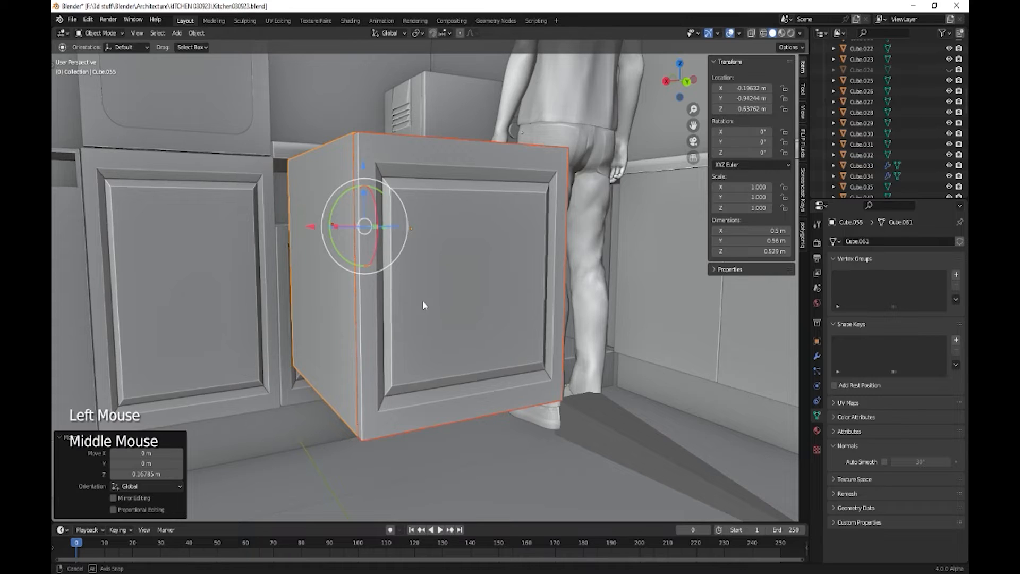
{"action": "middle_click_drag", "start_coordinate": [423, 301], "coordinate": [402, 259]}
{"action": "left_click_drag", "start_coordinate": [402, 244], "coordinate": [355, 227]}
{"action": "left_click_drag", "start_coordinate": [330, 164], "coordinate": [321, 154]}
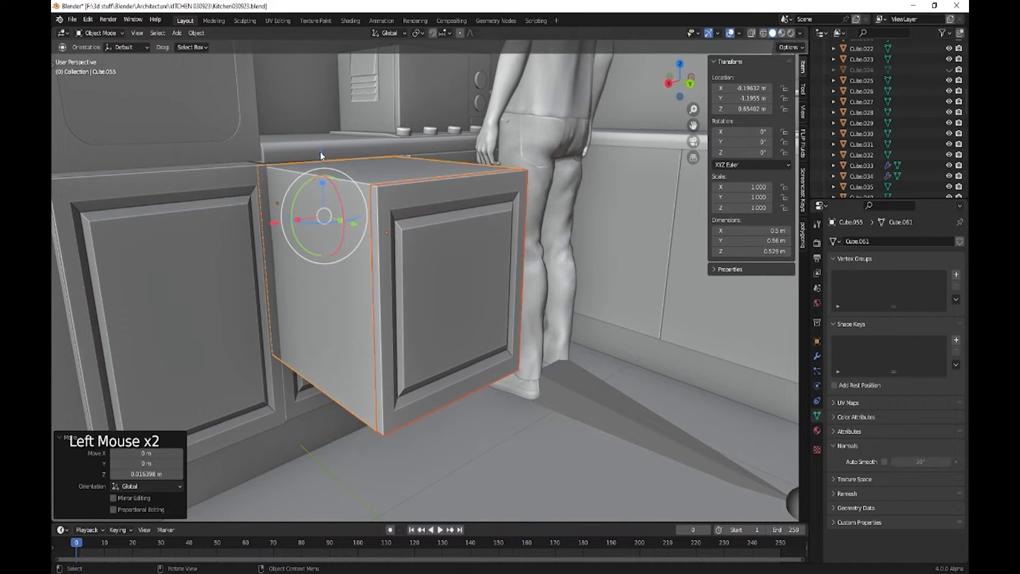
{"action": "mouse_move", "coordinate": [387, 287]}
{"action": "middle_mouse_down"}
{"action": "mouse_move", "coordinate": [413, 279]}
{"action": "mouse_move", "coordinate": [387, 285]}
{"action": "mouse_move", "coordinate": [391, 302]}
{"action": "middle_mouse_up"}
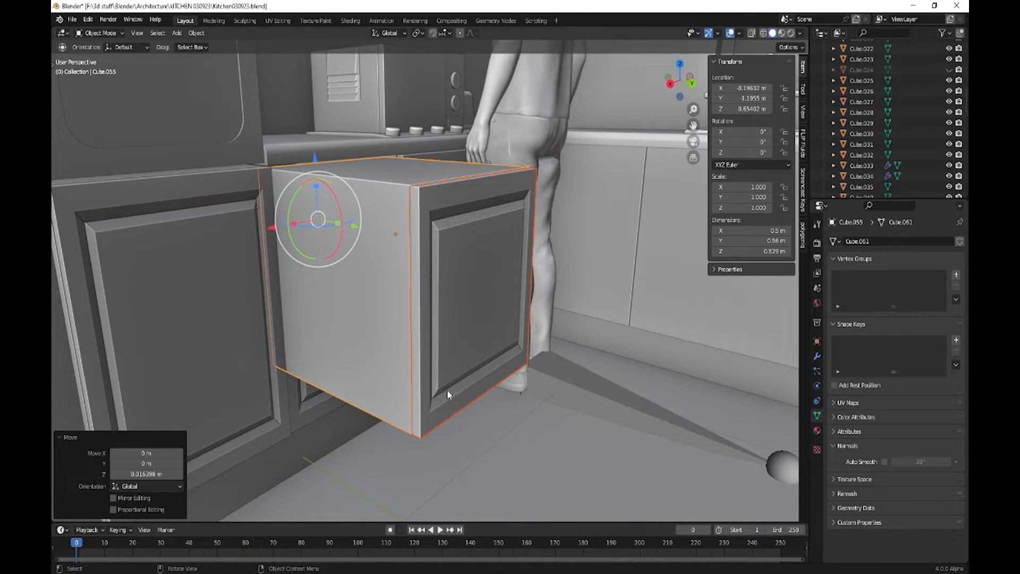
- Shorten the duplicate to drawer height by raising all bottom vertices of its door and carcass about 0.355 m along Z
{"action": "key", "text": "Tab"}
{"action": "middle_click_drag", "start_coordinate": [525, 403], "coordinate": [468, 396]}
{"action": "key", "text": "alt+a"}
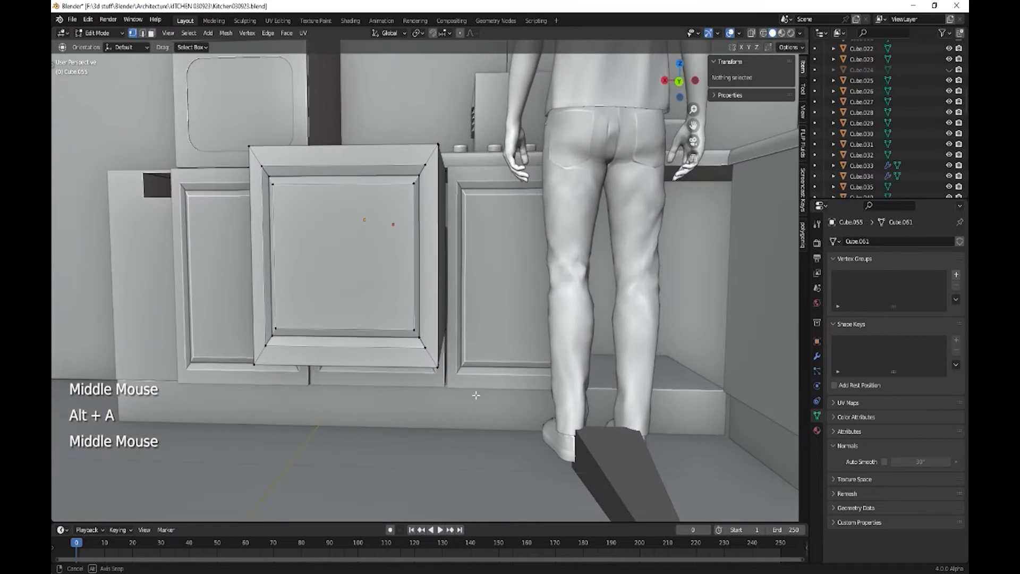
{"action": "left_click", "coordinate": [751, 33]}
{"action": "left_click", "coordinate": [763, 33]}
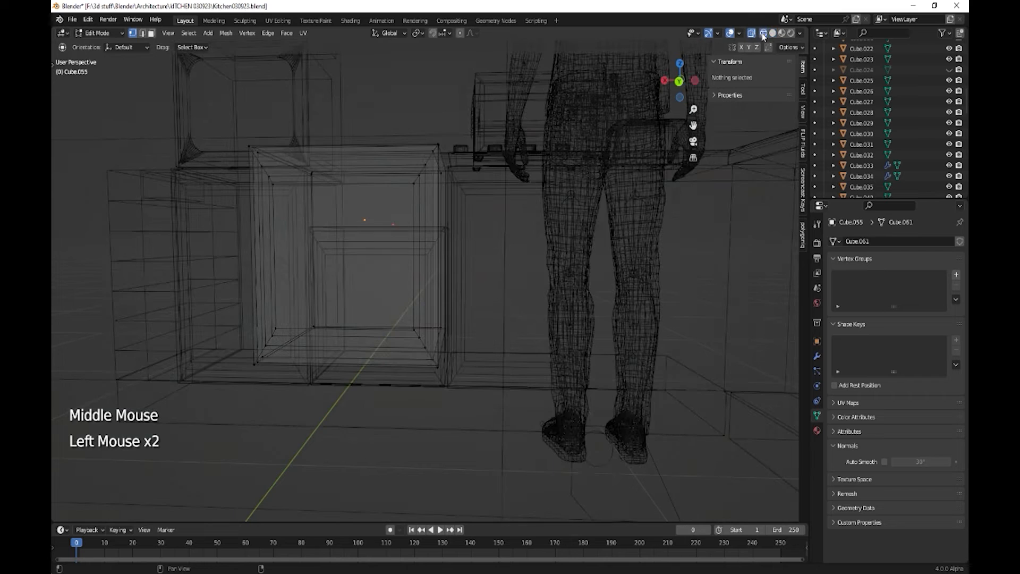
{"action": "middle_click_drag", "start_coordinate": [497, 410], "coordinate": [507, 407]}
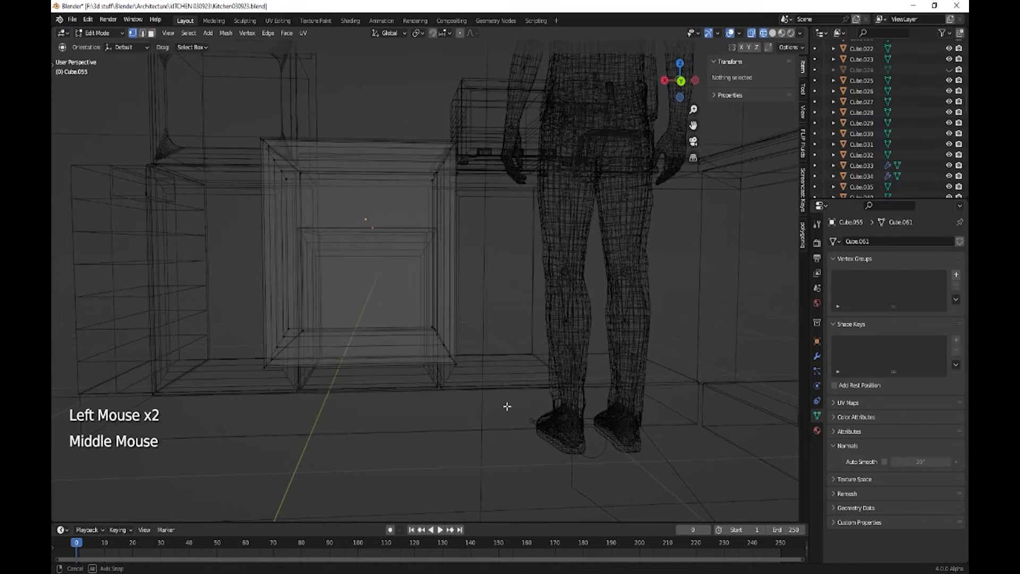
{"action": "key", "text": "b"}
{"action": "left_click_drag", "start_coordinate": [235, 299], "coordinate": [483, 414]}
{"action": "left_click", "coordinate": [774, 32]}
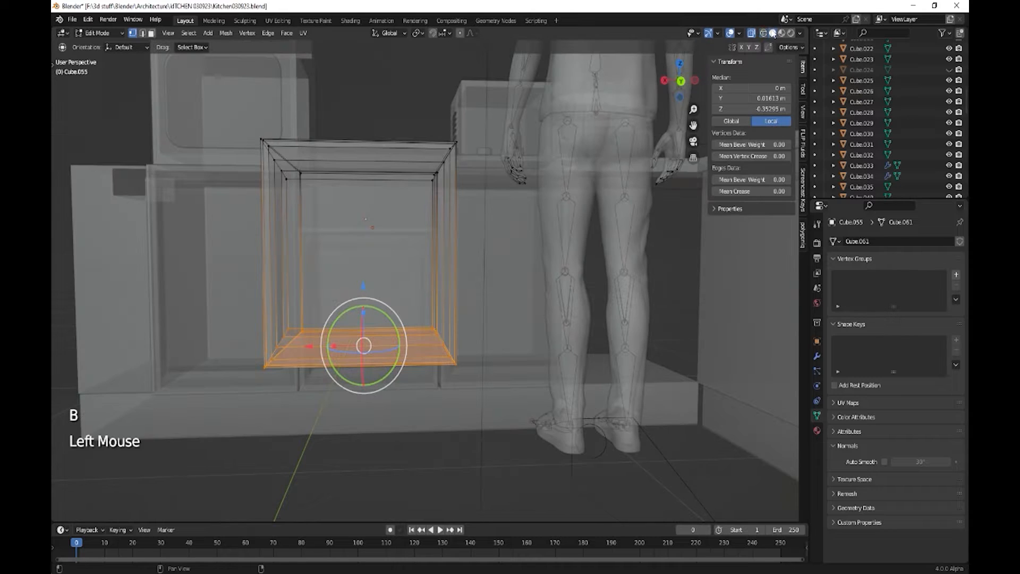
{"action": "left_click", "coordinate": [752, 33]}
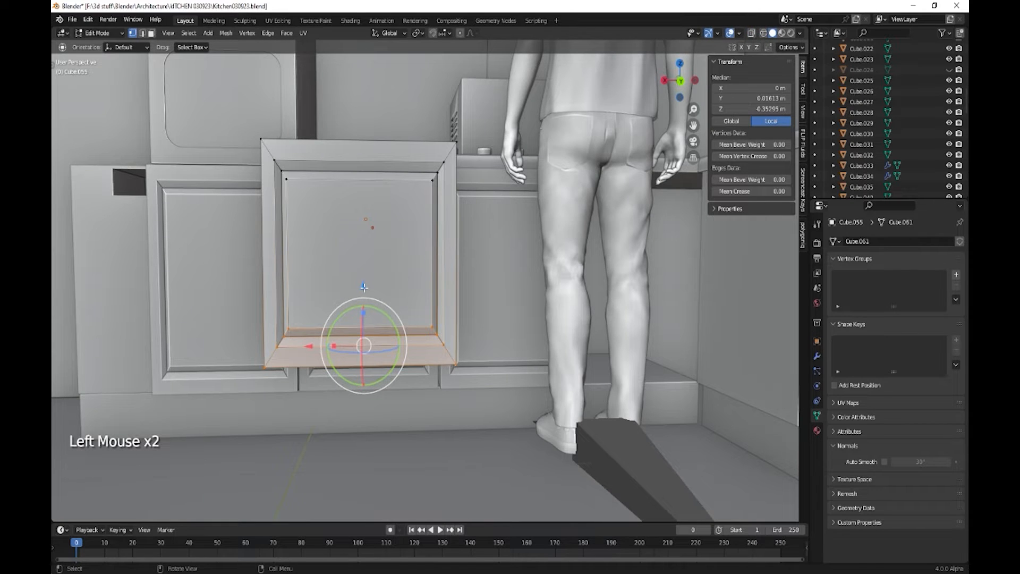
{"action": "left_click_drag", "start_coordinate": [364, 287], "coordinate": [359, 150]}
{"action": "middle_click_drag", "start_coordinate": [351, 213], "coordinate": [399, 93]}
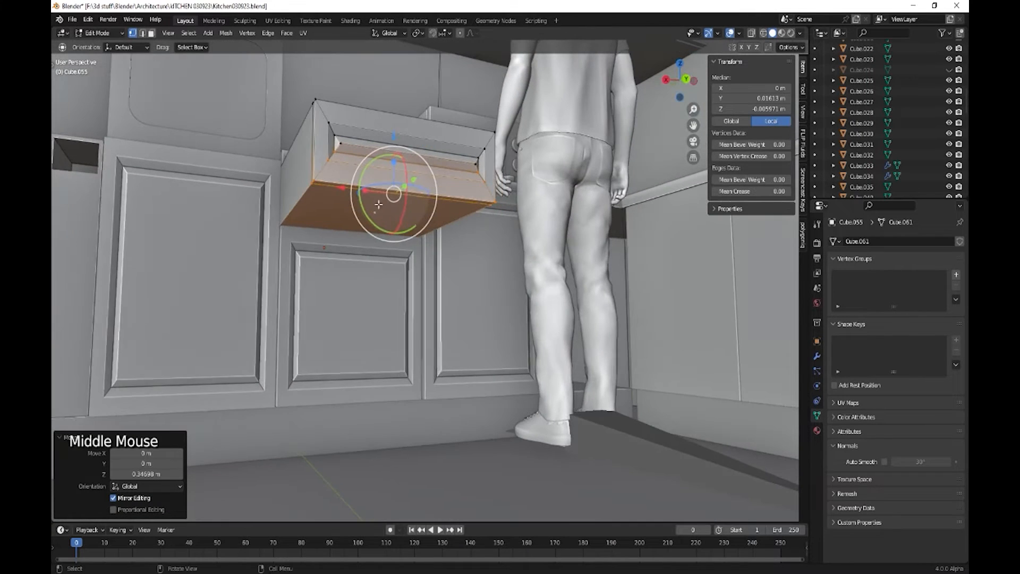
{"action": "left_click_drag", "start_coordinate": [394, 136], "coordinate": [395, 131]}
{"action": "middle_click_drag", "start_coordinate": [396, 132], "coordinate": [426, 228]}
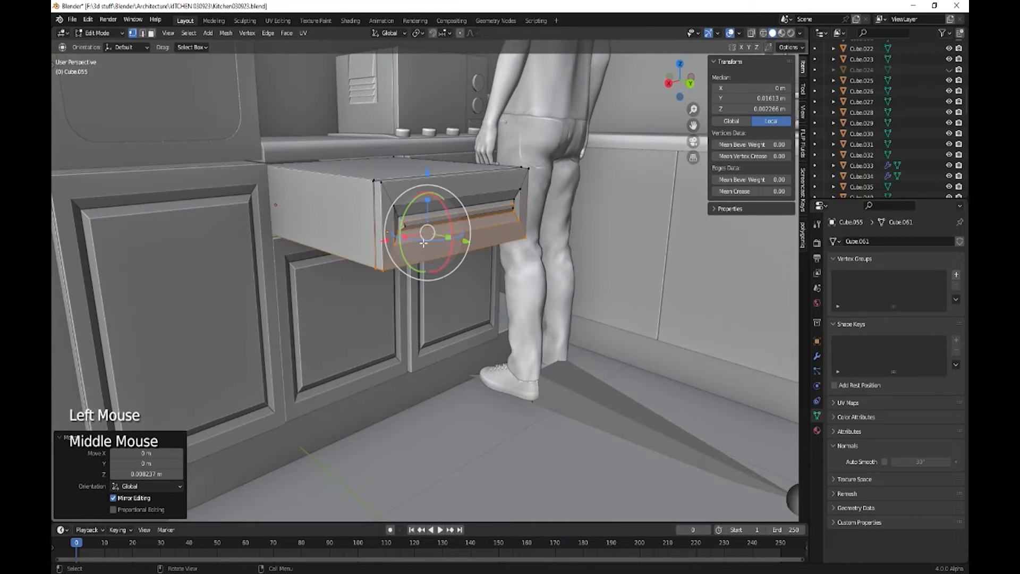
{"action": "key", "text": "Tab"}
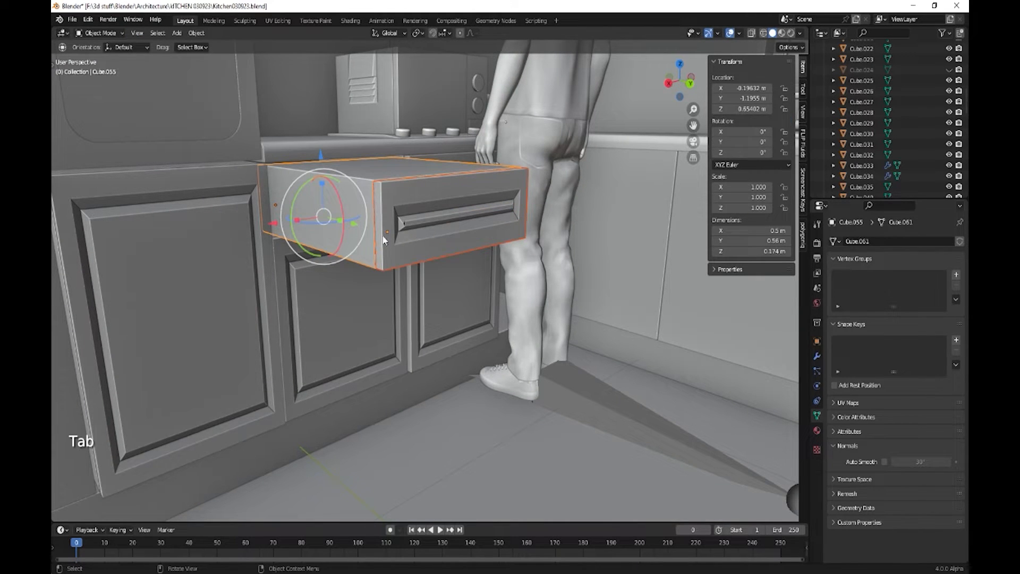
- Pull the drawer out about 0.137 m along Y and delete the outer top face of its box
{"action": "left_click_drag", "start_coordinate": [356, 227], "coordinate": [506, 298]}
{"action": "left_click", "coordinate": [441, 169]}
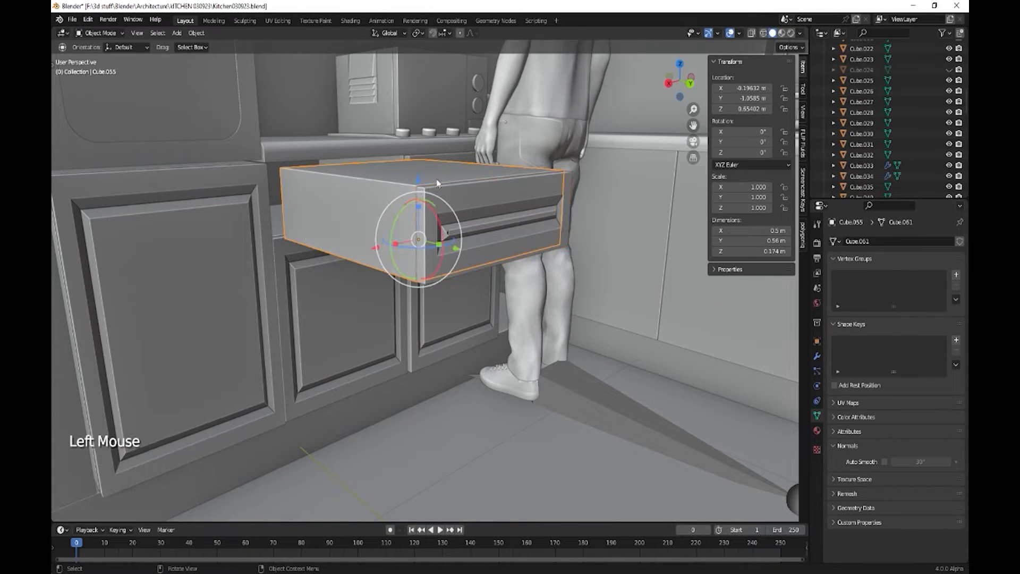
{"action": "key", "text": "Tab"}
{"action": "middle_click_drag", "start_coordinate": [441, 169], "coordinate": [442, 215]}
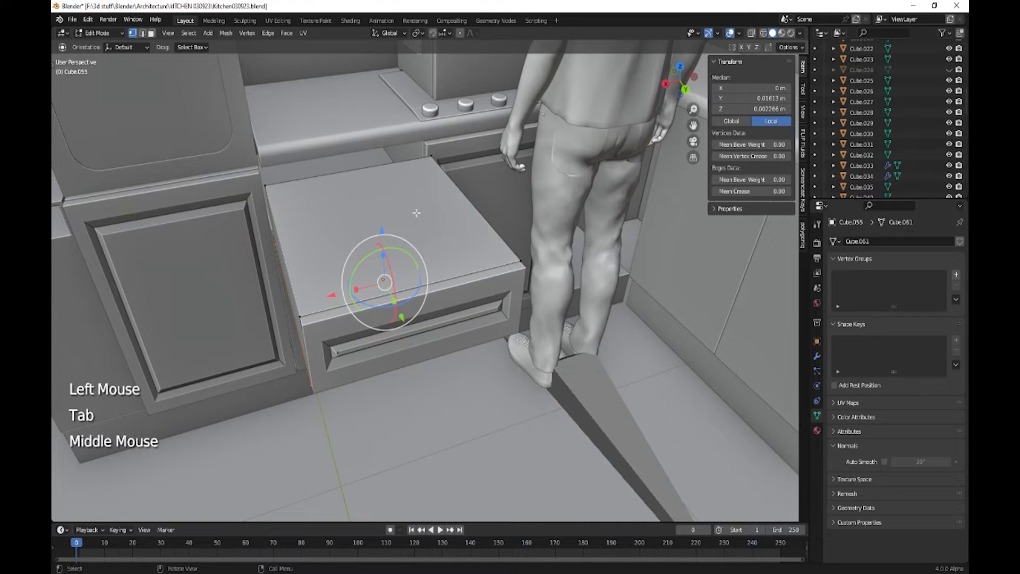
{"action": "key", "text": "3"}
{"action": "left_click", "coordinate": [417, 213]}
{"action": "key", "text": "Delete"}
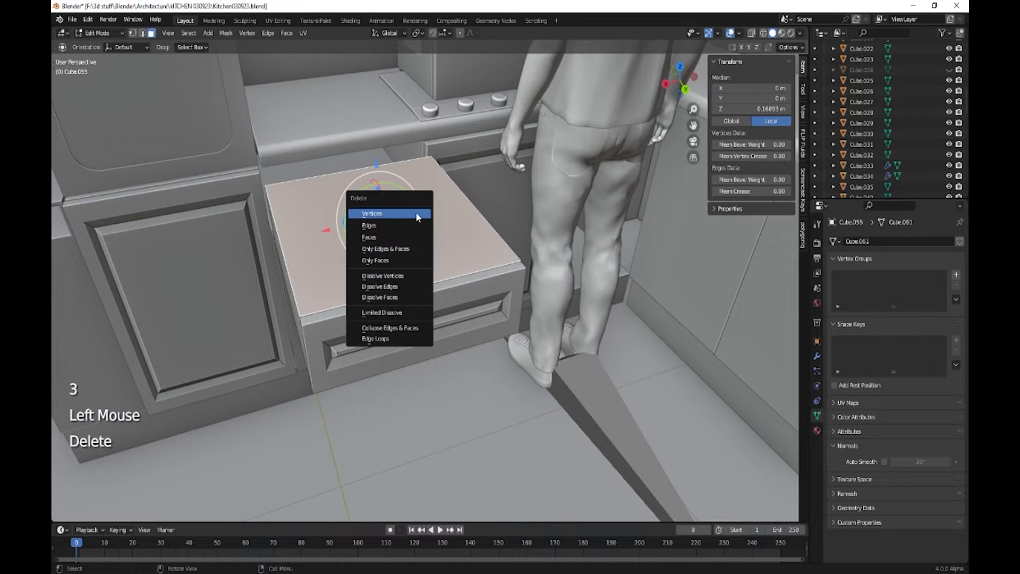
{"action": "left_click", "coordinate": [383, 239]}
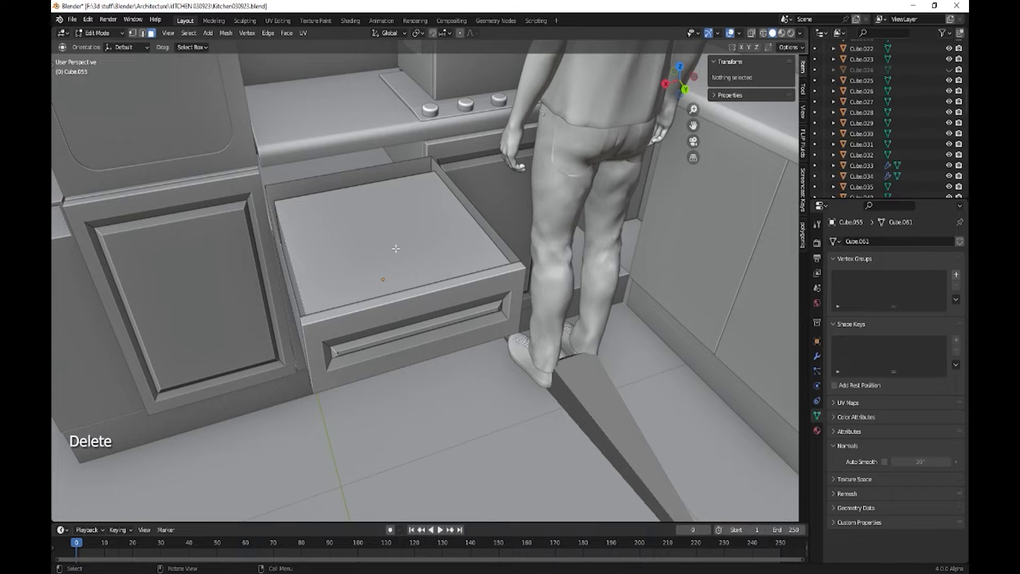
- Delete the inner top face of the drawer box to open up its interior
{"action": "middle_click_drag", "start_coordinate": [396, 248], "coordinate": [379, 228]}
{"action": "left_click", "coordinate": [375, 224]}
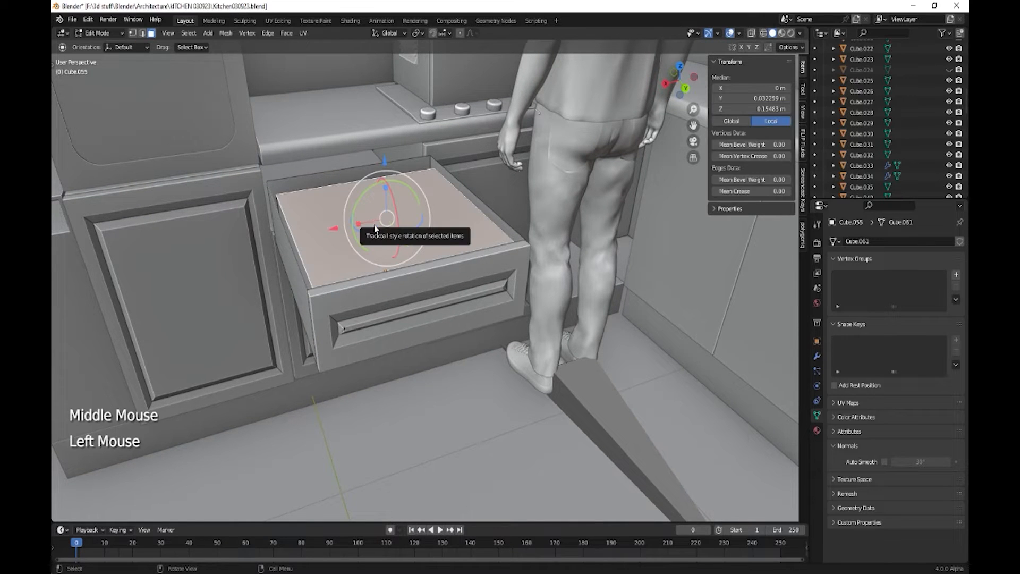
{"action": "key", "text": "Delete"}
{"action": "left_click", "coordinate": [375, 225]}
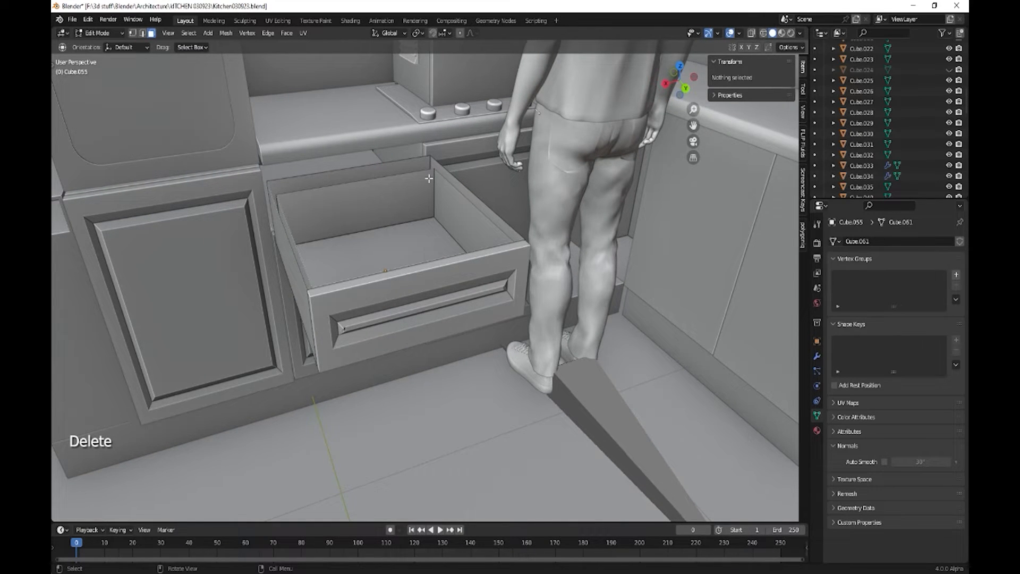
- Raise the inner top rim edges of the drawer box about 0.014 m along Z, level with the outer rim
{"action": "middle_click_drag", "start_coordinate": [404, 208], "coordinate": [370, 211]}
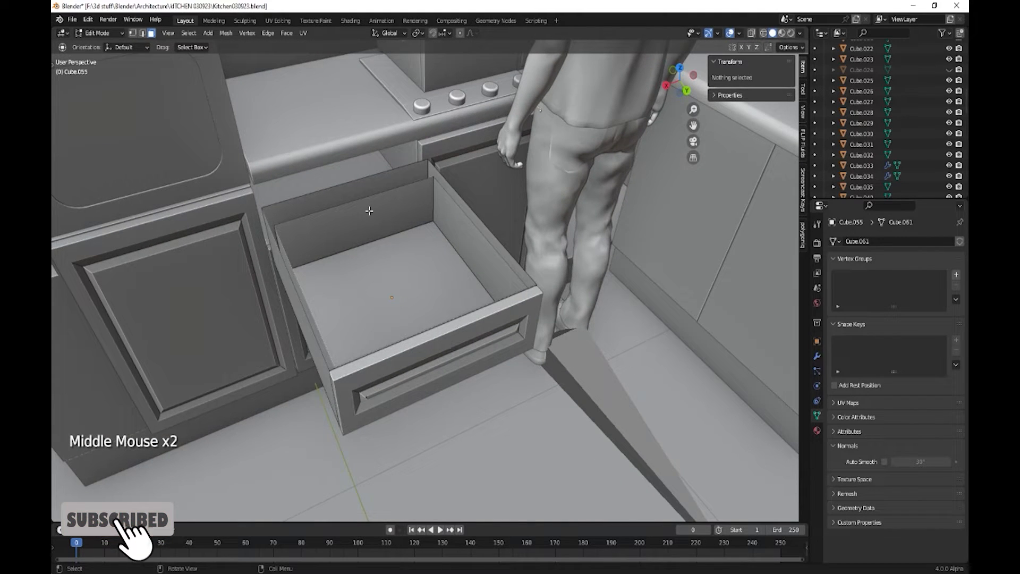
{"action": "key", "text": "1"}
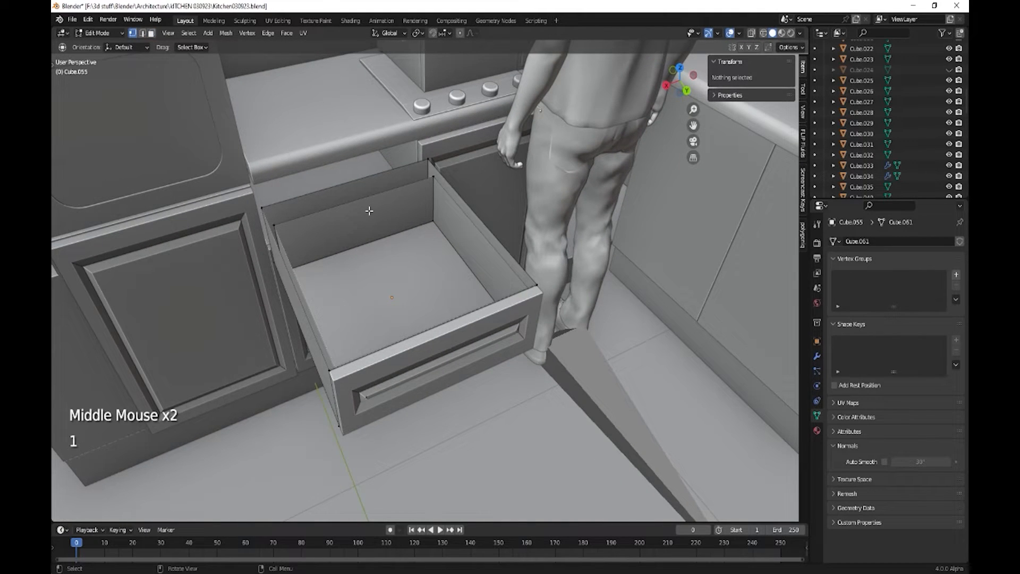
{"action": "left_click", "coordinate": [431, 186], "text": "alt"}
{"action": "left_click", "coordinate": [283, 222], "text": "alt"}
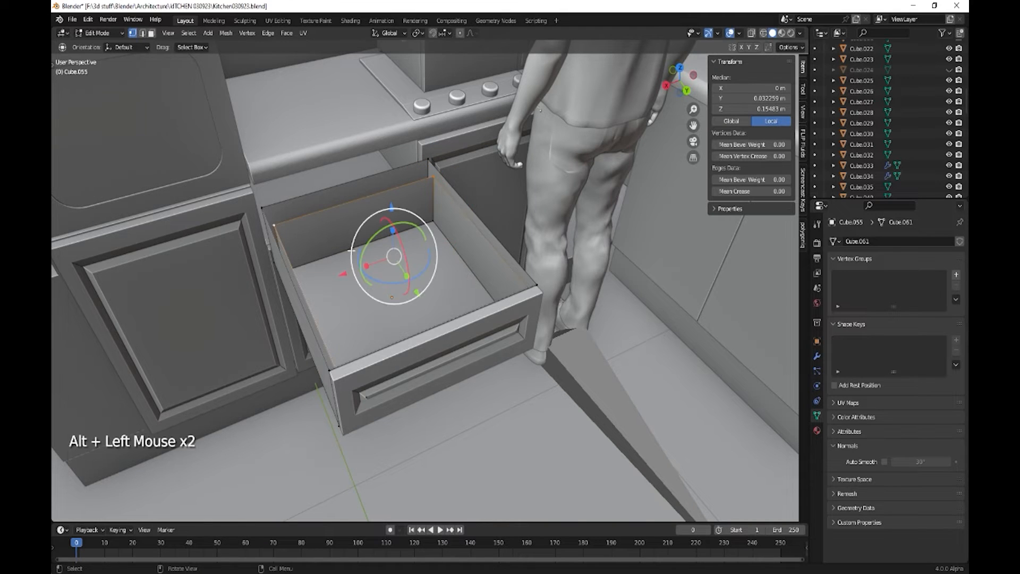
{"action": "middle_click_drag", "start_coordinate": [497, 294], "coordinate": [545, 292]}
{"action": "scroll", "coordinate": [544, 292], "scroll_direction": "up", "scroll_amount": 2}
{"action": "middle_click_drag", "start_coordinate": [608, 250], "coordinate": [502, 276]}
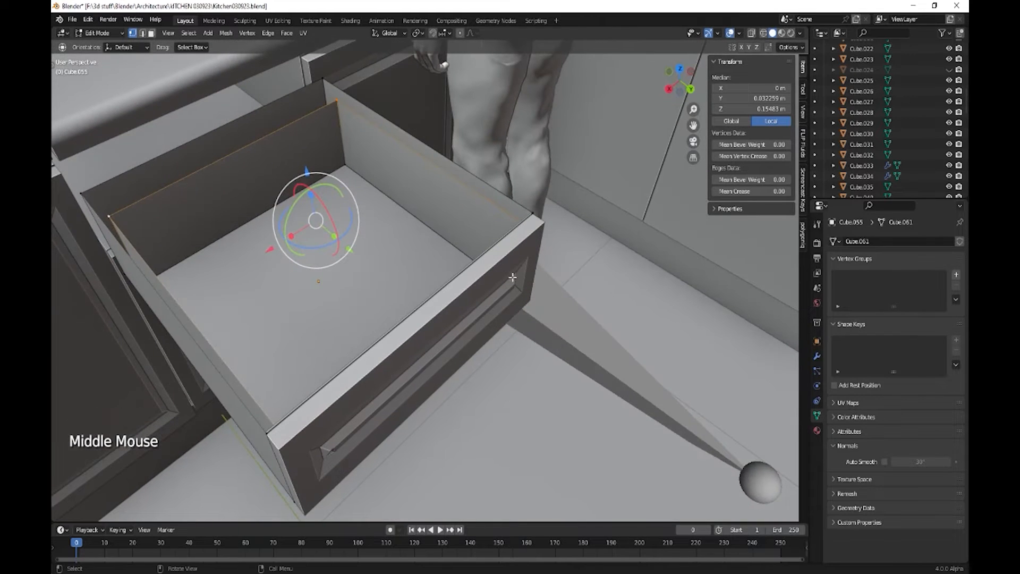
{"action": "key", "text": "2"}
{"action": "left_click", "coordinate": [478, 195]}
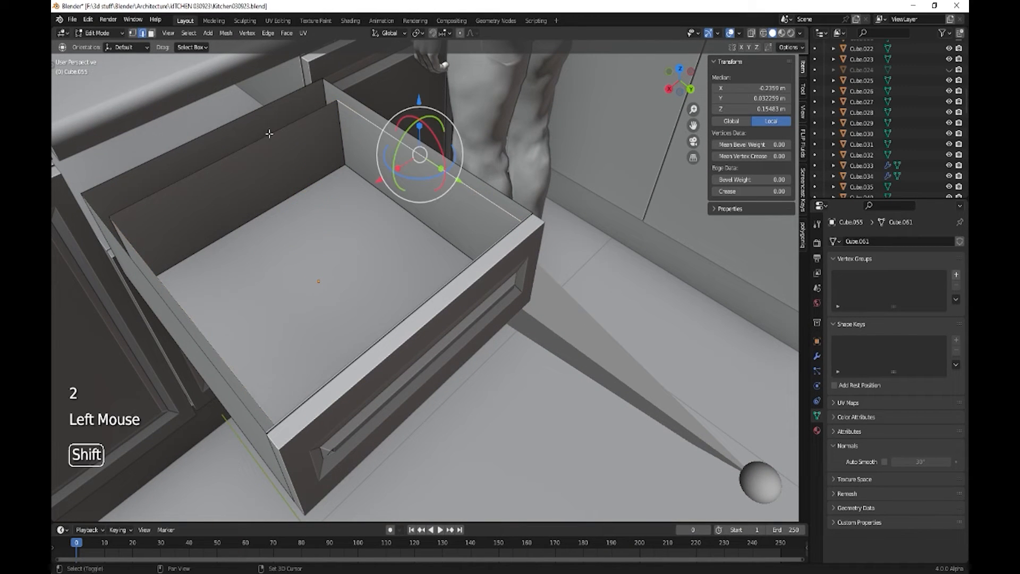
{"action": "middle_click_drag", "start_coordinate": [258, 141], "coordinate": [262, 122]}
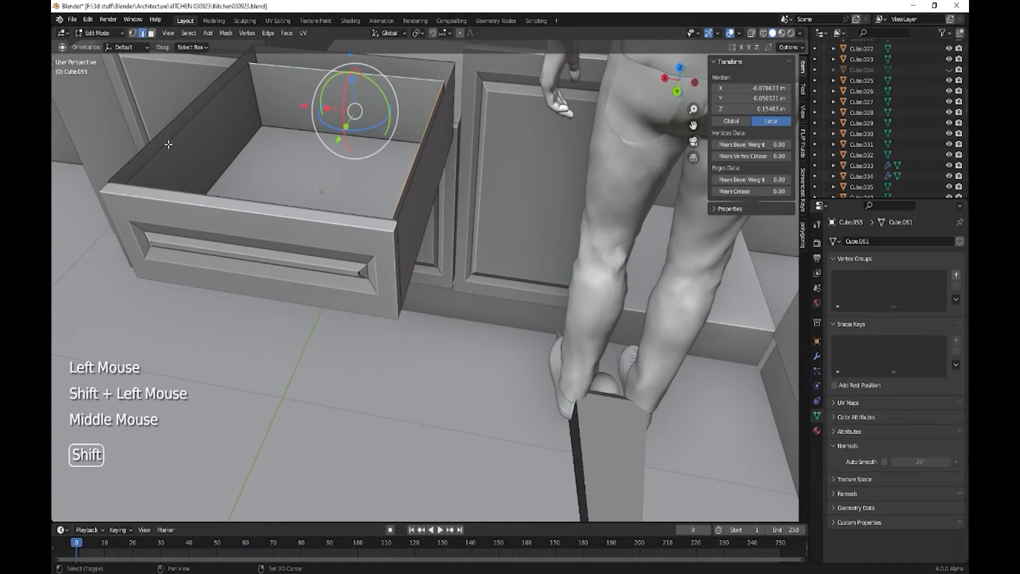
{"action": "left_click", "coordinate": [262, 121], "text": "shift"}
{"action": "middle_click_drag", "start_coordinate": [326, 280], "coordinate": [313, 170]}
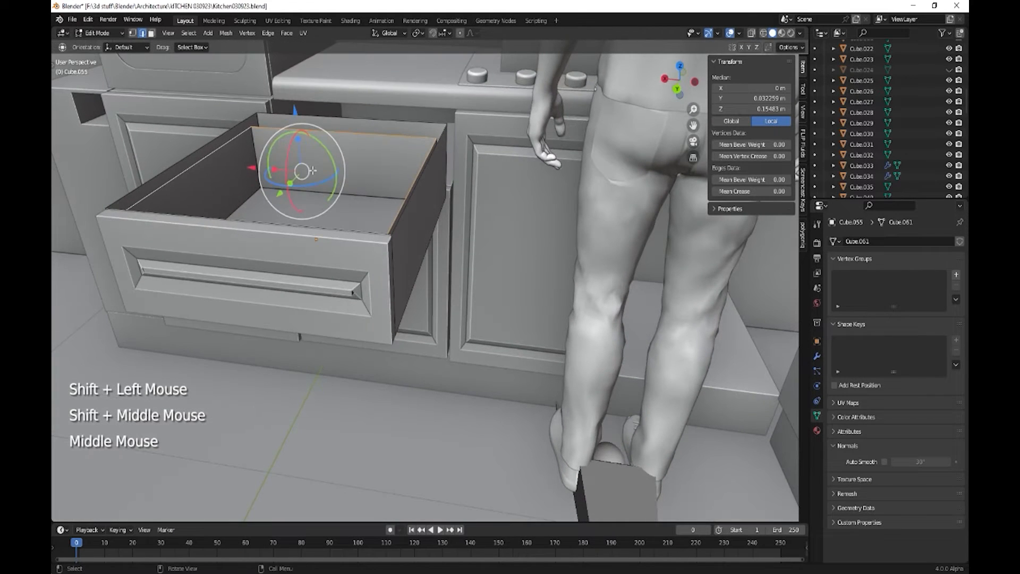
{"action": "left_click_drag", "start_coordinate": [291, 109], "coordinate": [294, 102]}
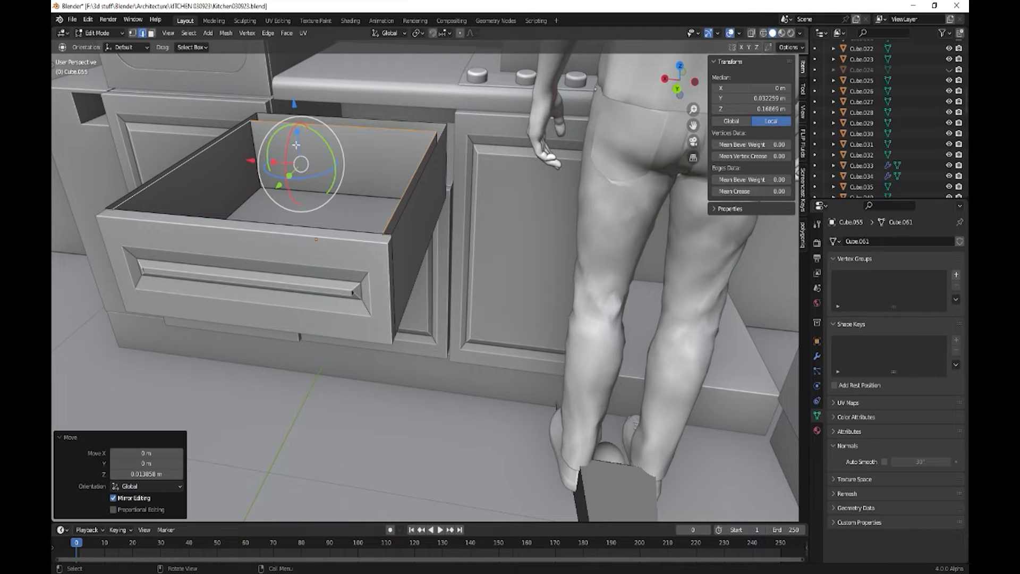
- Fill the rim gap along the back wall of the drawer box with a face between its inner and outer top corners
{"action": "middle_click_drag", "start_coordinate": [291, 223], "coordinate": [333, 272]}
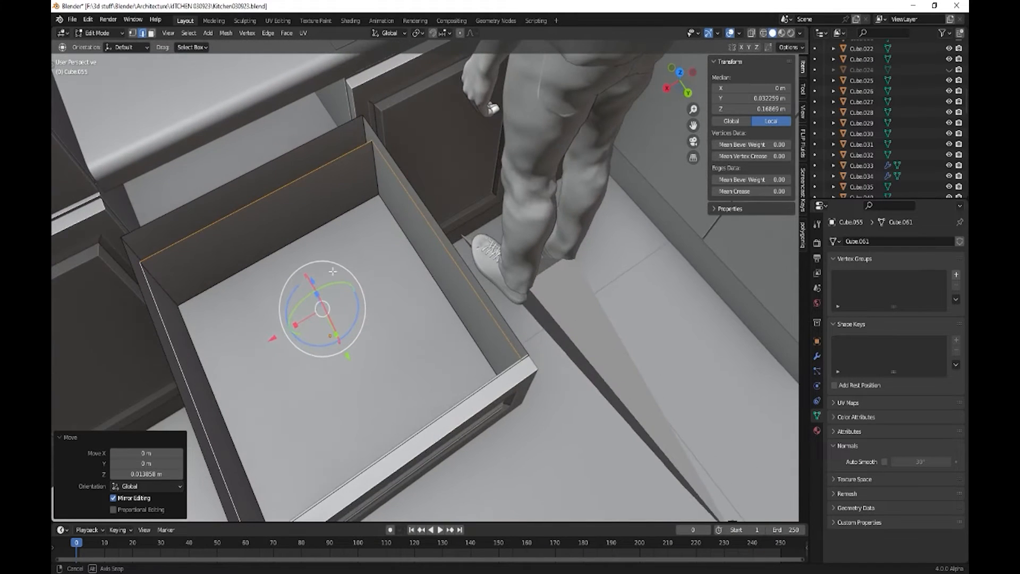
{"action": "key", "text": "1"}
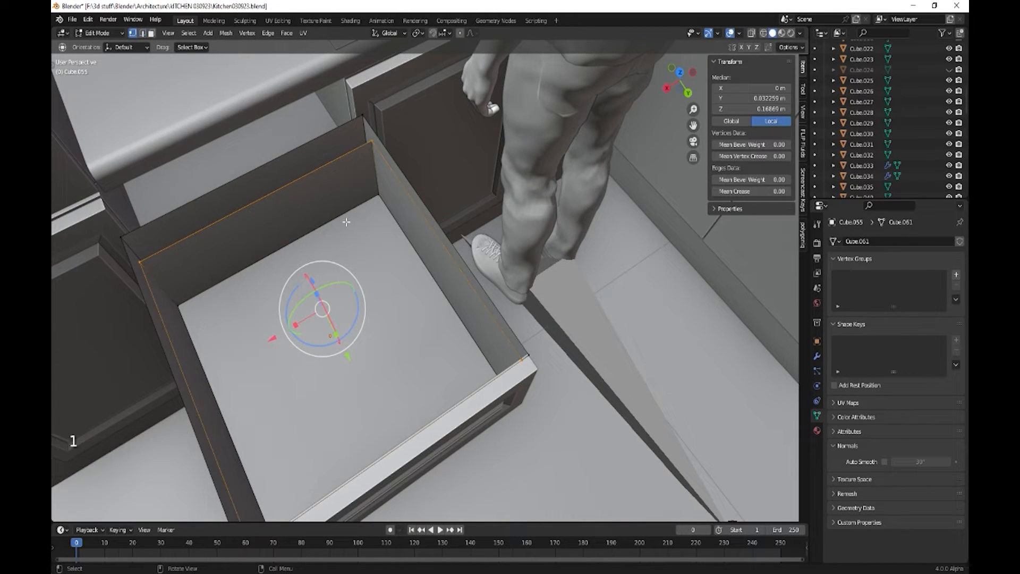
{"action": "left_click", "coordinate": [135, 263]}
{"action": "left_click", "coordinate": [124, 239], "text": "shift"}
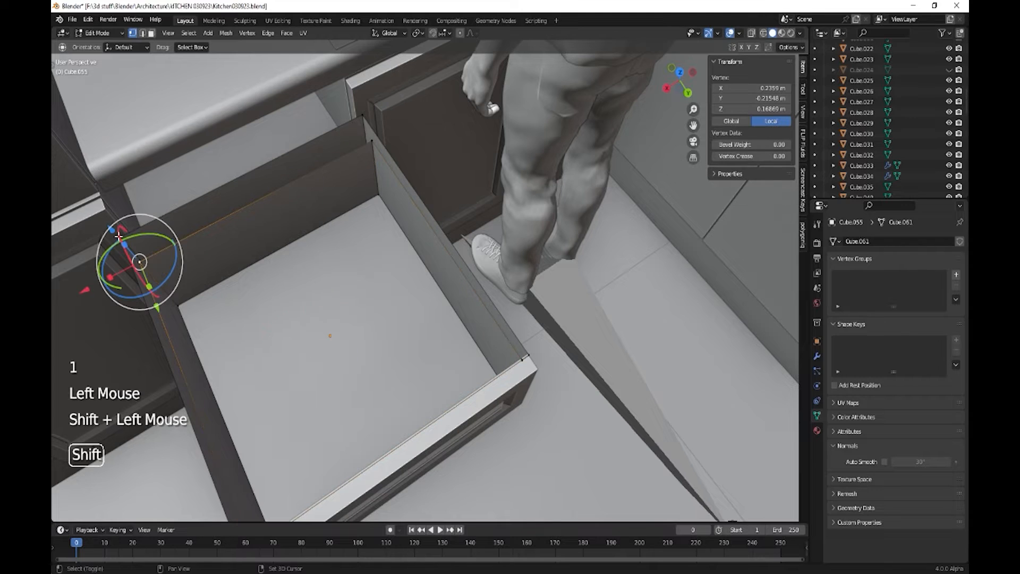
{"action": "left_click", "coordinate": [360, 117], "text": "shift"}
{"action": "left_click", "coordinate": [372, 141], "text": "shift"}
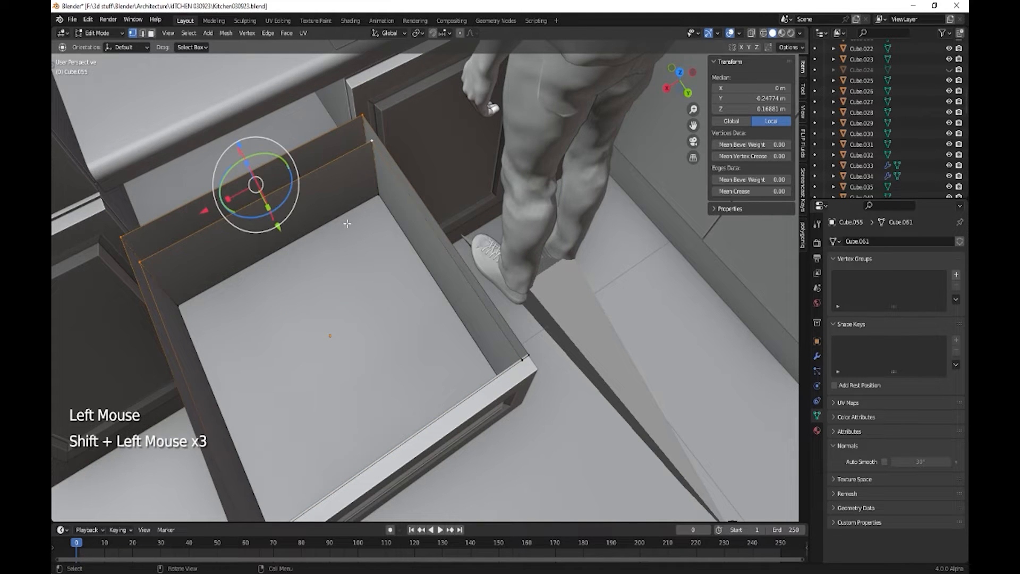
{"action": "key", "text": "f"}
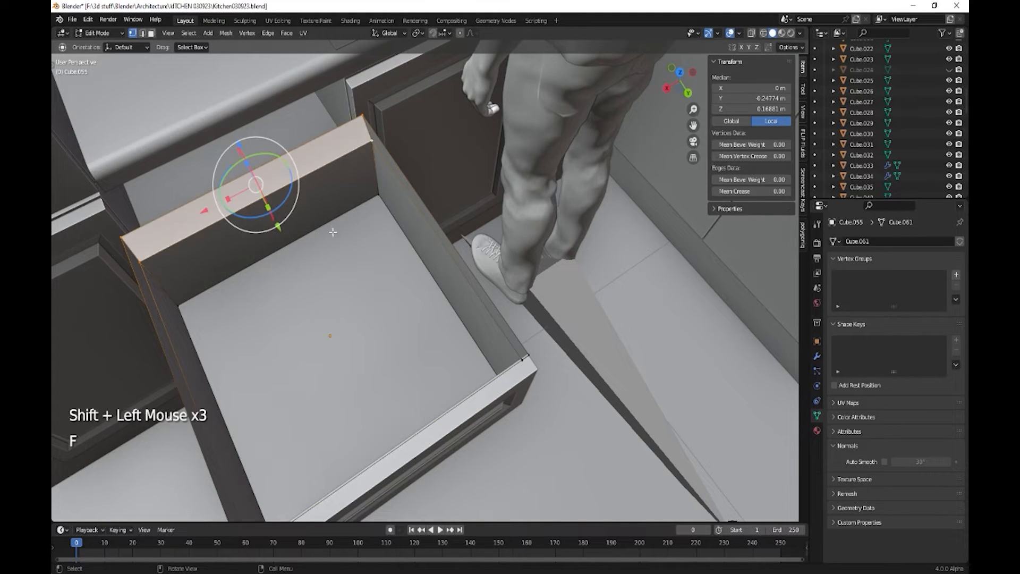
- Try to fill the rim gap on the drawer's side wall nearest the human figure, then undo the fill
{"action": "middle_click_drag", "start_coordinate": [305, 250], "coordinate": [333, 200]}
{"action": "key", "text": "2"}
{"action": "key", "text": "3"}
{"action": "left_click", "coordinate": [330, 202]}
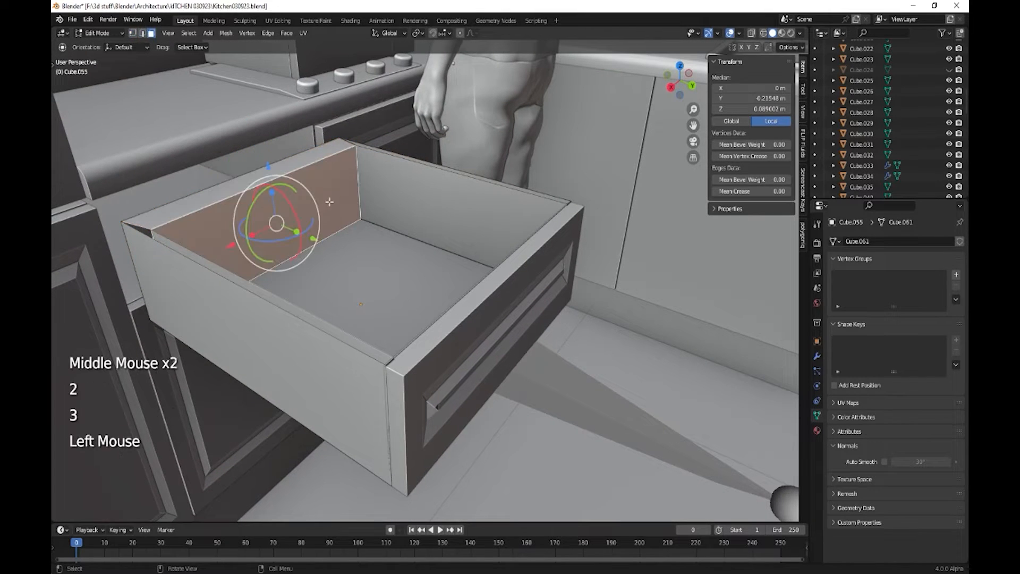
{"action": "left_click_drag", "start_coordinate": [320, 239], "coordinate": [366, 221]}
{"action": "middle_click_drag", "start_coordinate": [367, 221], "coordinate": [387, 257]}
{"action": "left_click", "coordinate": [589, 260]}
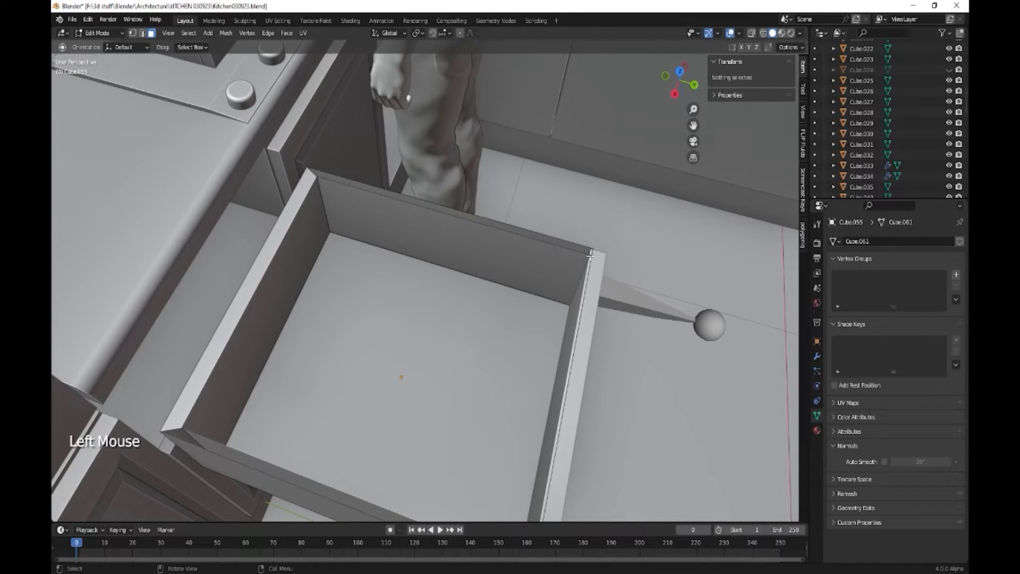
{"action": "left_click", "coordinate": [593, 263]}
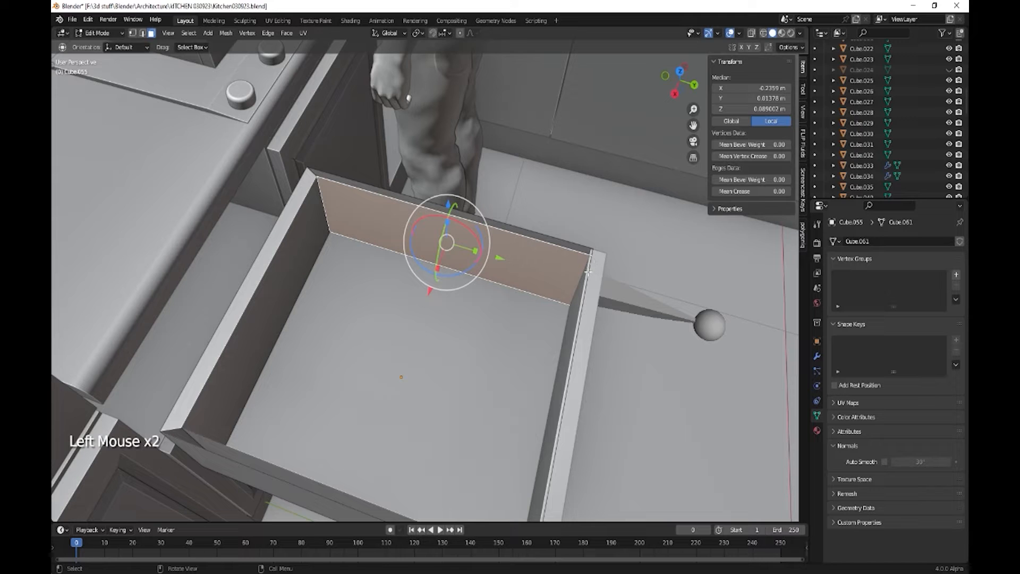
{"action": "middle_click_drag", "start_coordinate": [578, 300], "coordinate": [603, 278]}
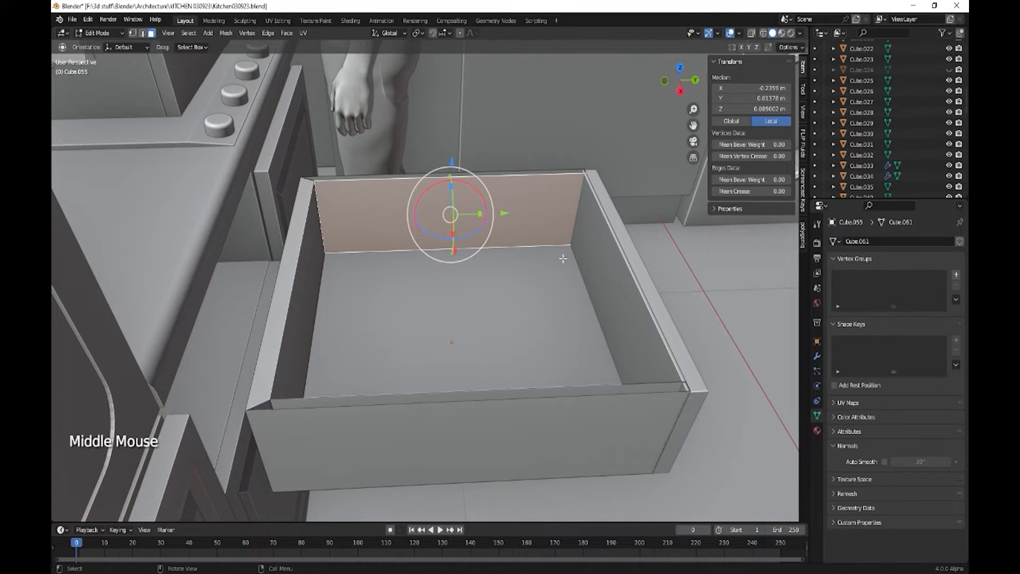
{"action": "key", "text": "1"}
{"action": "middle_click_drag", "start_coordinate": [585, 194], "coordinate": [541, 261], "text": "shift"}
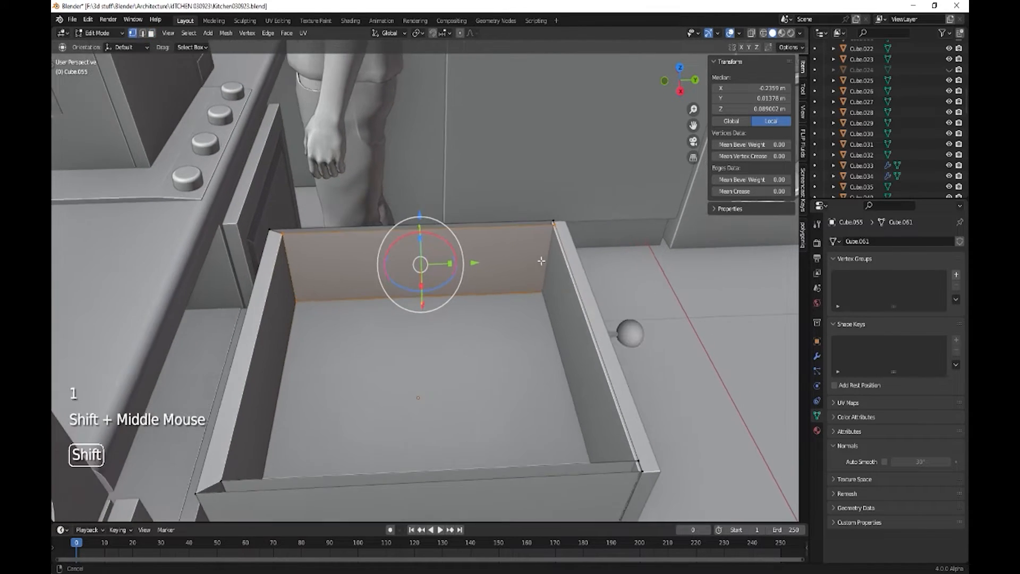
{"action": "left_click", "coordinate": [556, 220], "text": "shift"}
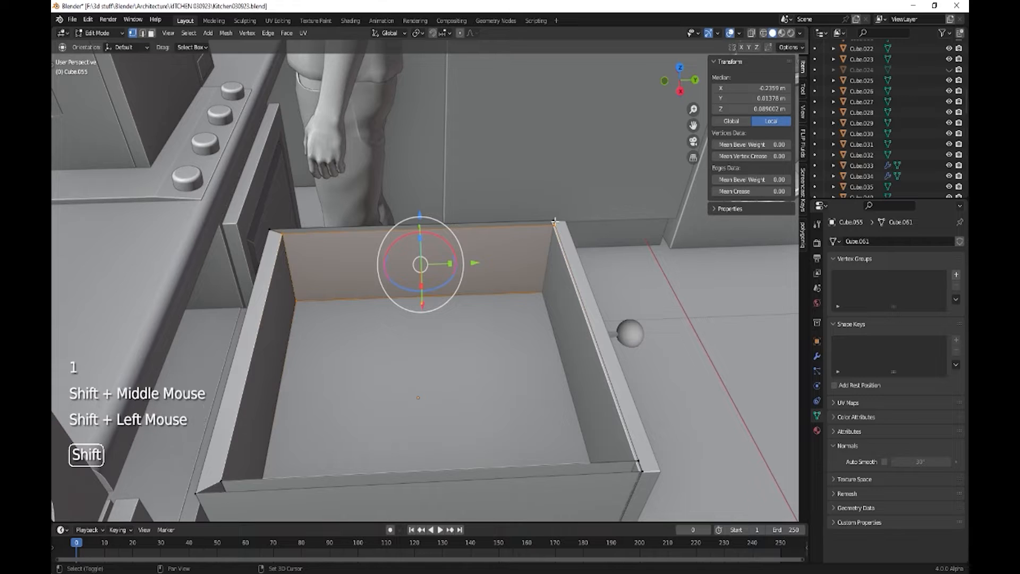
{"action": "left_click", "coordinate": [273, 230], "text": "shift"}
{"action": "key", "text": "f"}
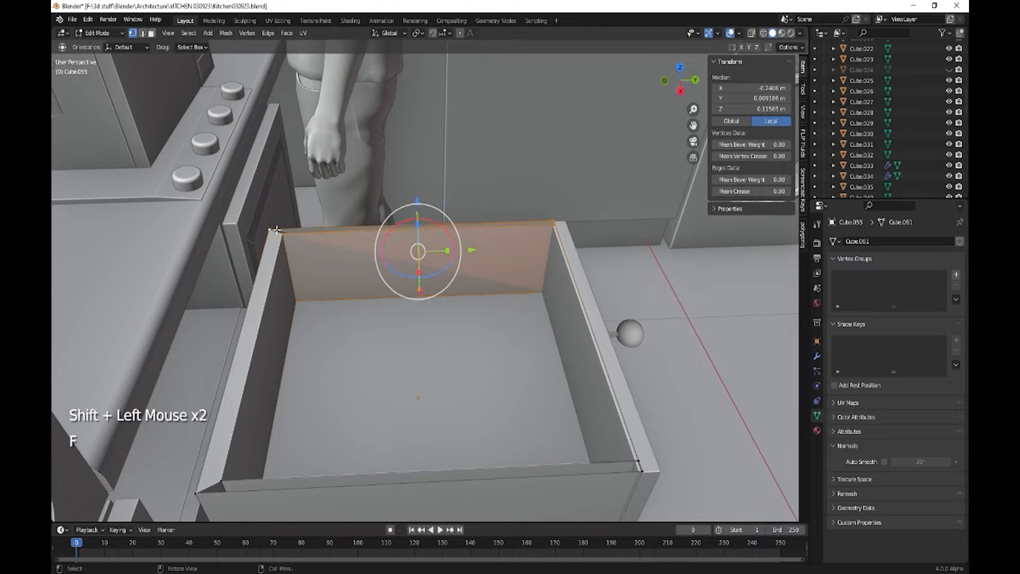
{"action": "key", "text": "ctrl+z"}
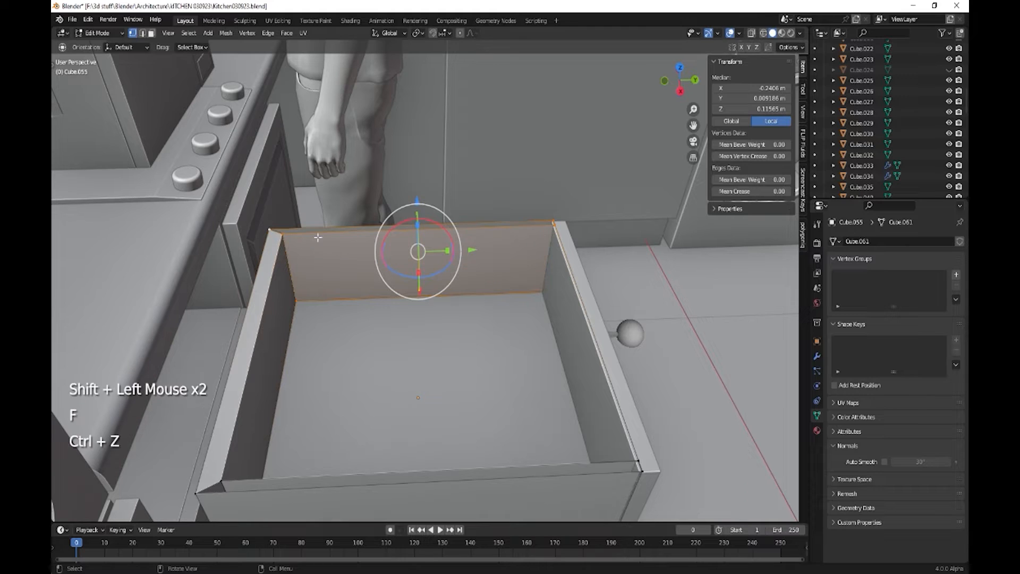
- Fill the rim gap on the side wall nearest the human figure using only its four top corner vertices
{"action": "left_click", "coordinate": [286, 237]}
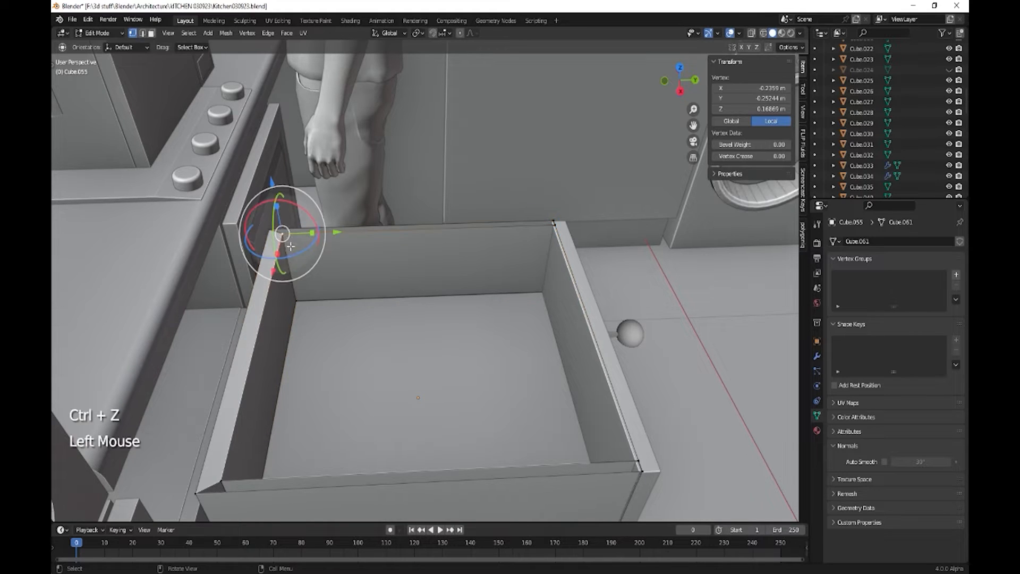
{"action": "left_click", "coordinate": [572, 217], "text": "shift"}
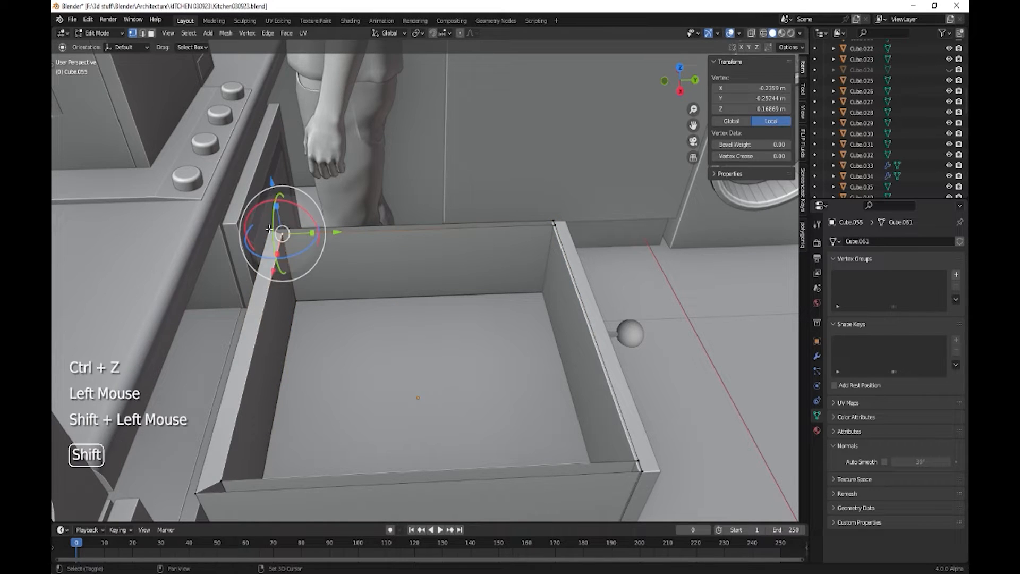
{"action": "left_click", "coordinate": [554, 226], "text": "shift"}
{"action": "key", "text": "f"}
- Fill the rim gap along the opposite side wall of the drawer box and leave Edit Mode
{"action": "middle_click_drag", "start_coordinate": [556, 228], "coordinate": [267, 330]}
{"action": "left_click", "coordinate": [266, 330]}
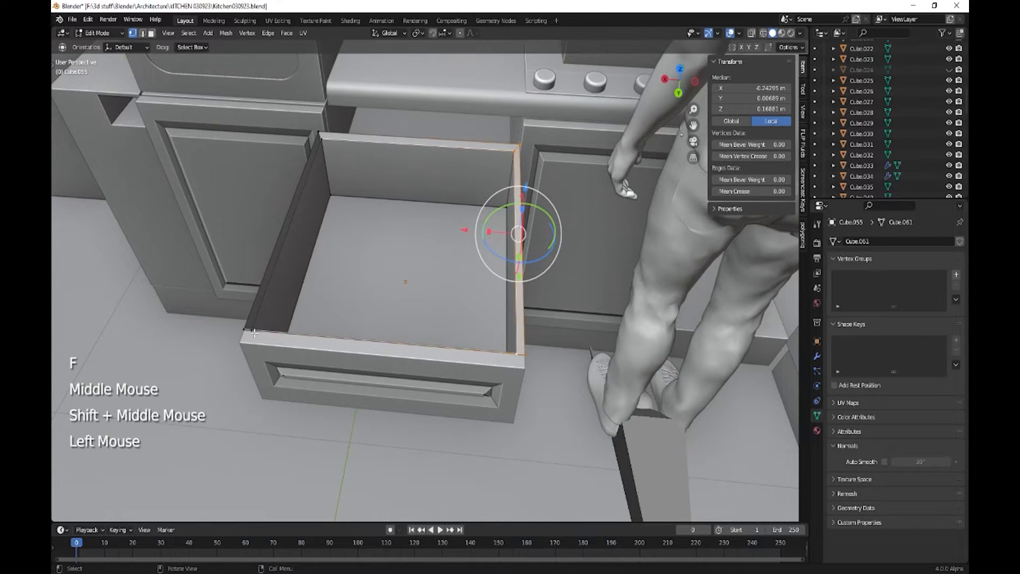
{"action": "left_click", "coordinate": [266, 330], "text": "shift"}
{"action": "left_click", "coordinate": [315, 130], "text": "shift"}
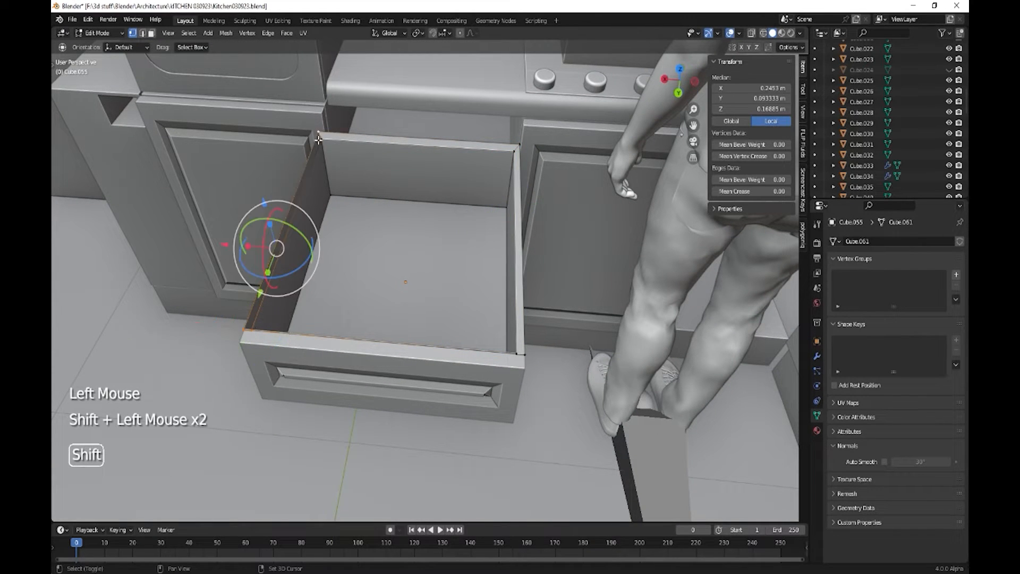
{"action": "left_click", "coordinate": [316, 130], "text": "shift"}
{"action": "key", "text": "f"}
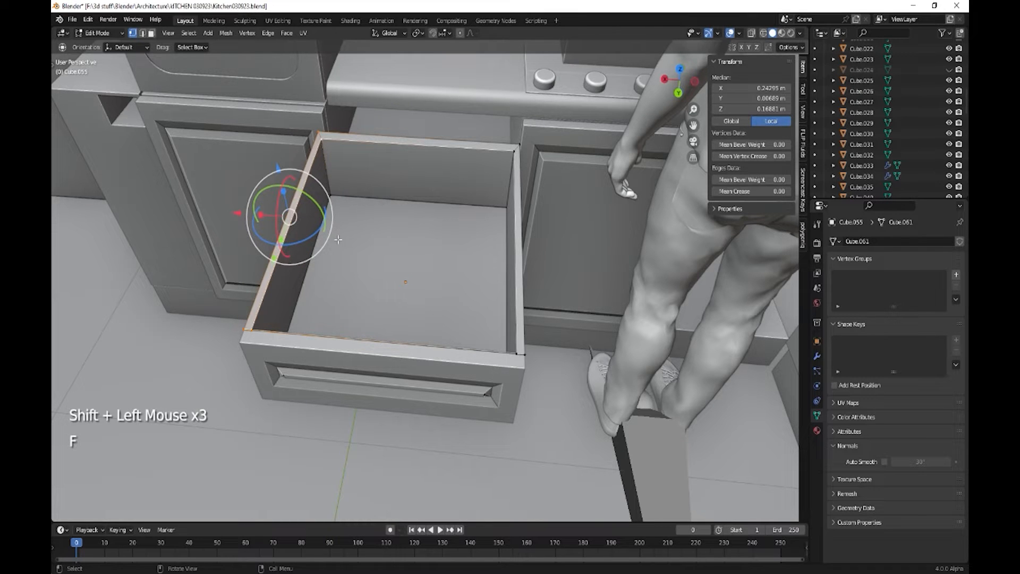
{"action": "key", "text": "Tab"}
- Select the drawer's separate front panel and open its mesh for editing
{"action": "middle_click_drag", "start_coordinate": [409, 338], "coordinate": [423, 280]}
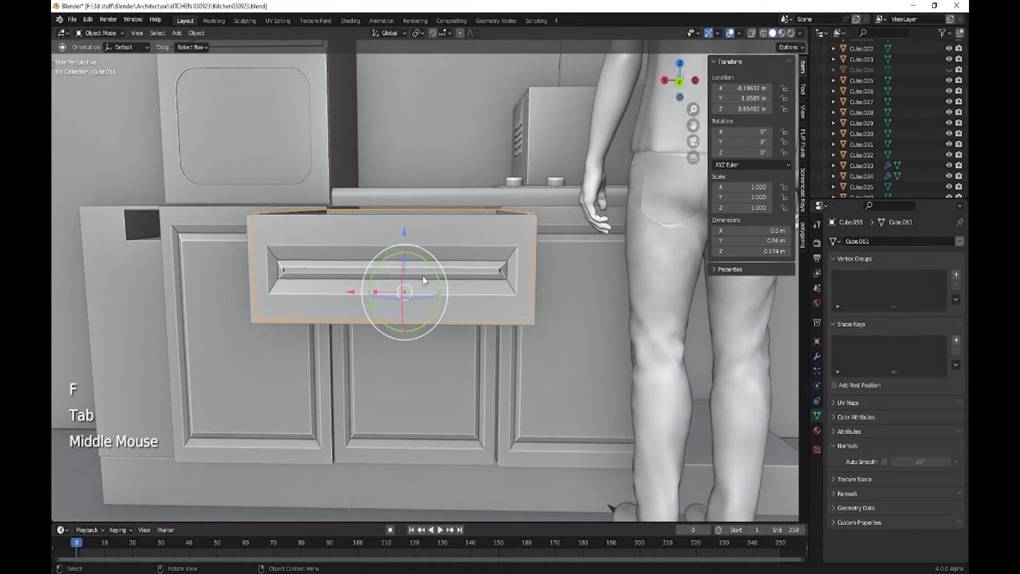
{"action": "key", "text": "Tab"}
{"action": "left_click", "coordinate": [476, 235]}
{"action": "key", "text": "Tab"}
{"action": "left_click", "coordinate": [473, 238]}
{"action": "key", "text": "Tab"}
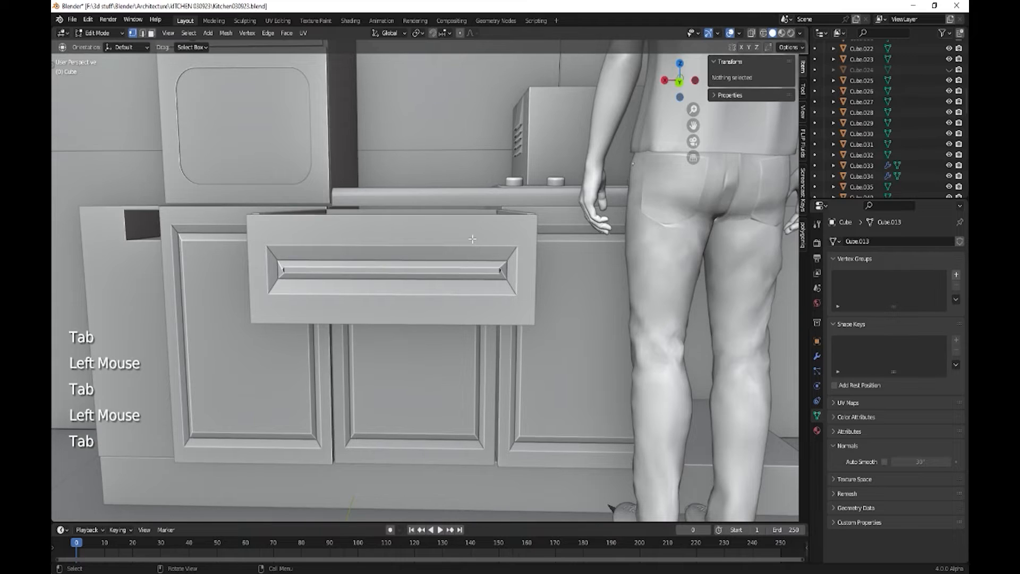
{"action": "left_click", "coordinate": [473, 240]}
{"action": "key", "text": "Tab"}
{"action": "left_click", "coordinate": [473, 244]}
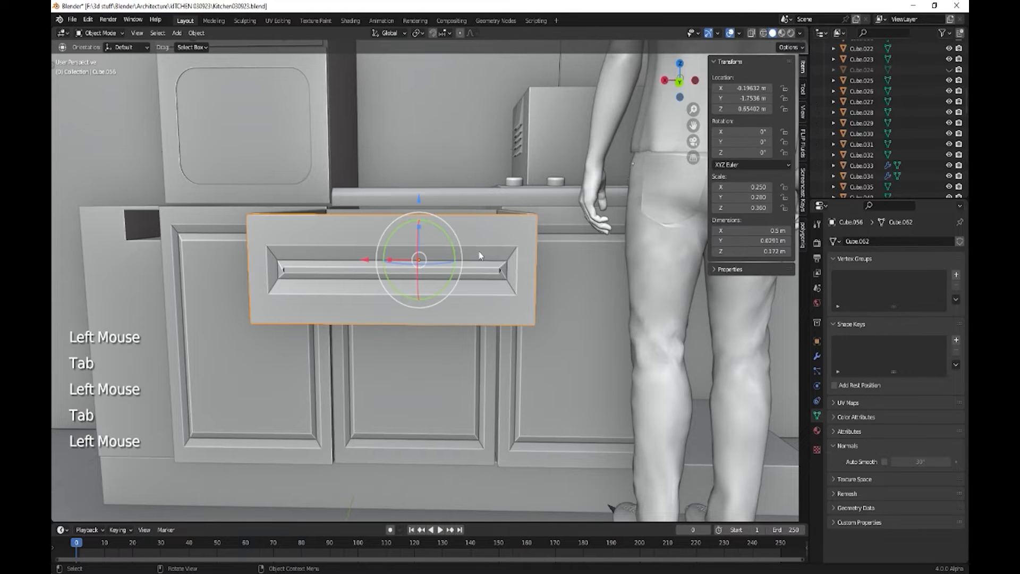
{"action": "key", "text": "Tab"}
- Select the four vertices of the upper bevel strip of the drawer front's recess
{"action": "left_click", "coordinate": [520, 247]}
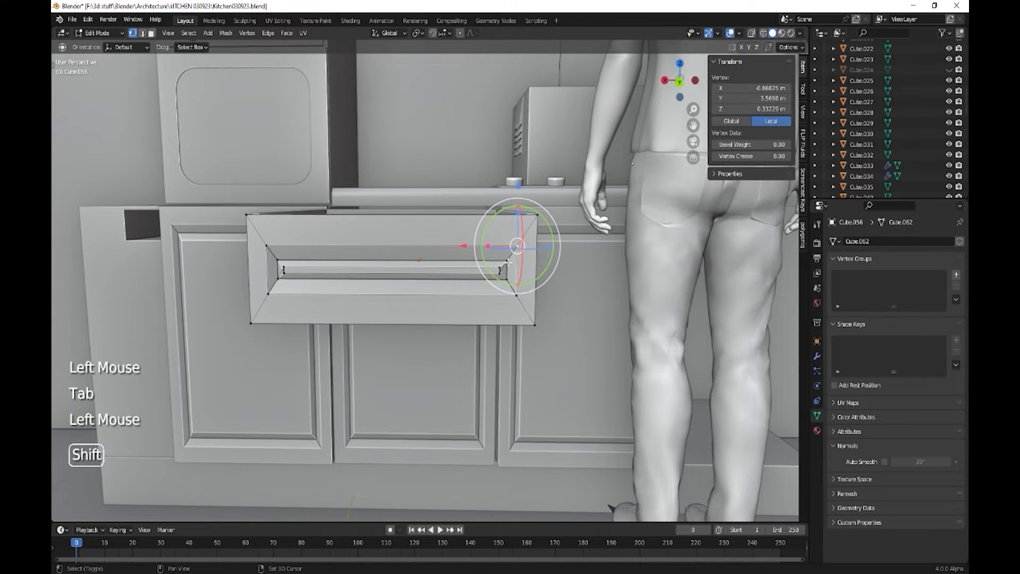
{"action": "left_click", "coordinate": [445, 266], "text": "shift"}
{"action": "left_click", "coordinate": [278, 260], "text": "shift"}
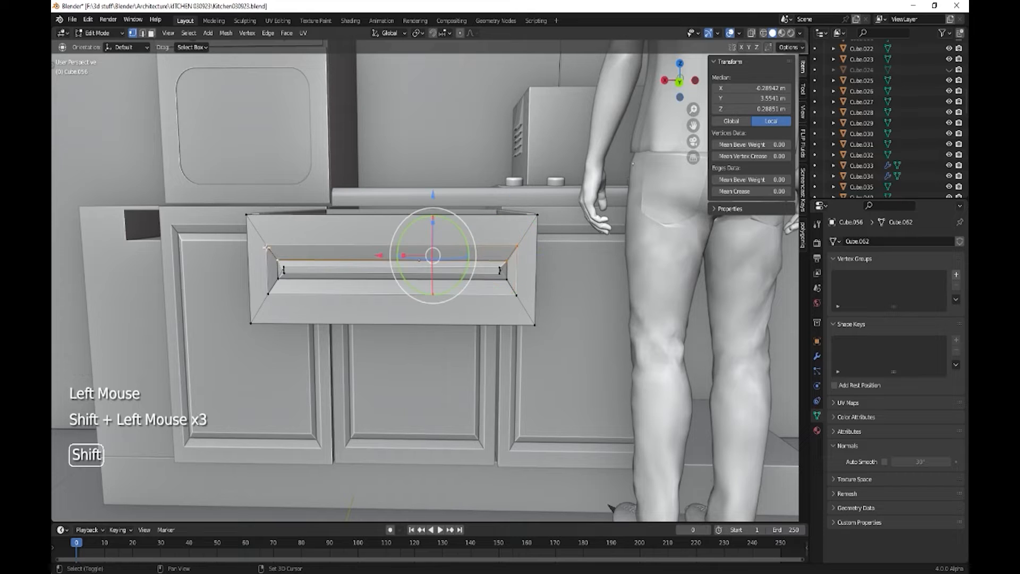
{"action": "left_click", "coordinate": [266, 245], "text": "shift"}
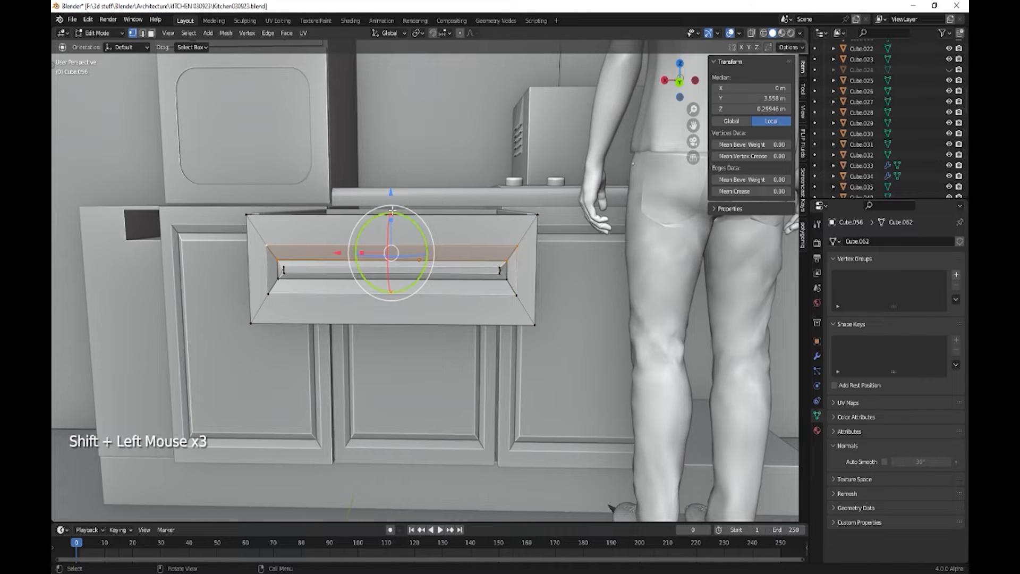
- Try an edge slide with a factor of about 0.020 on the recess's upper bevel strip
{"action": "key", "text": "g"}
{"action": "key", "text": "g"}
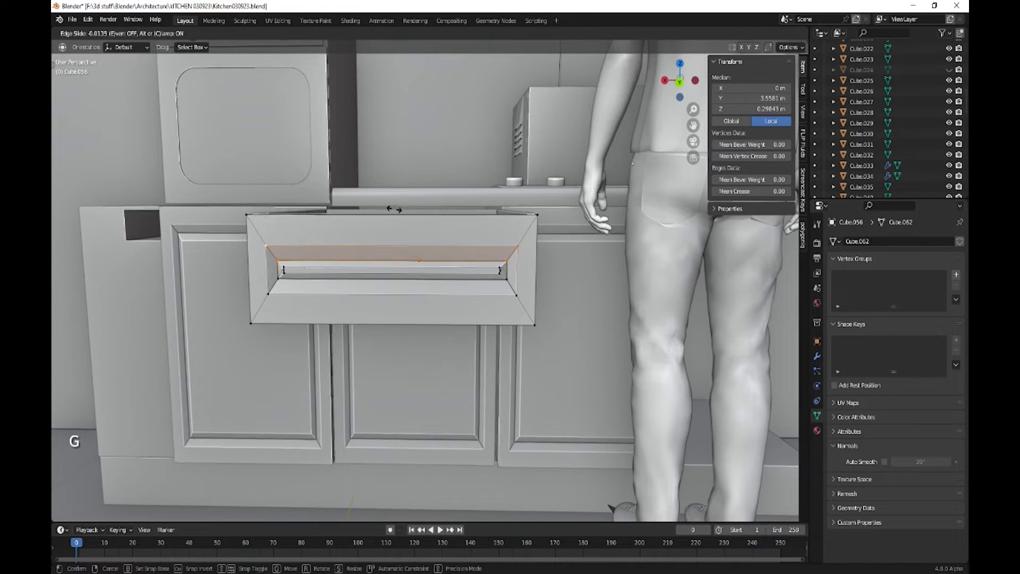
{"action": "left_click", "coordinate": [390, 218]}
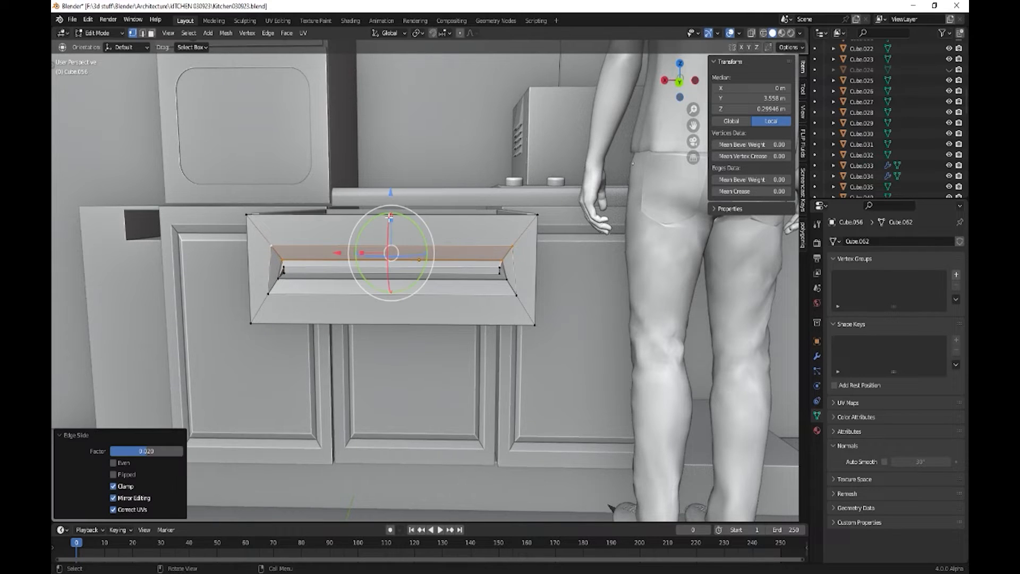
- Undo the edge slide and raise the recess's upper bevel strip about 0.028 m along Z
{"action": "left_click_drag", "start_coordinate": [391, 193], "coordinate": [391, 175]}
{"action": "key", "text": "ctrl+z"}
{"action": "key", "text": "ctrl+z"}
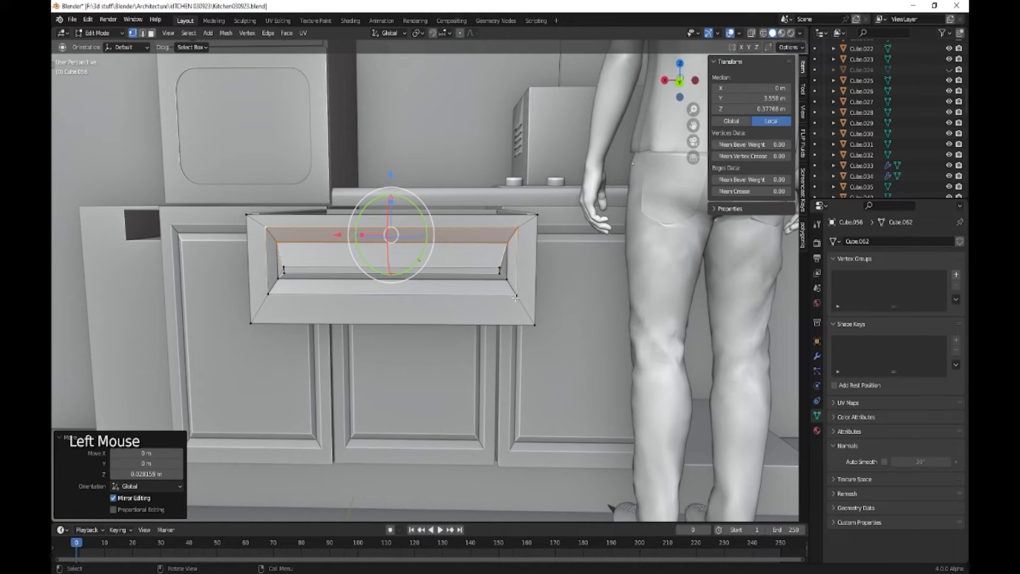
- Lower the four vertices of the recess's lower bevel strip about 0.021 m along Z, leaving the innermost vertices out of the selection
{"action": "left_click", "coordinate": [514, 293]}
{"action": "left_click", "coordinate": [507, 287], "text": "shift"}
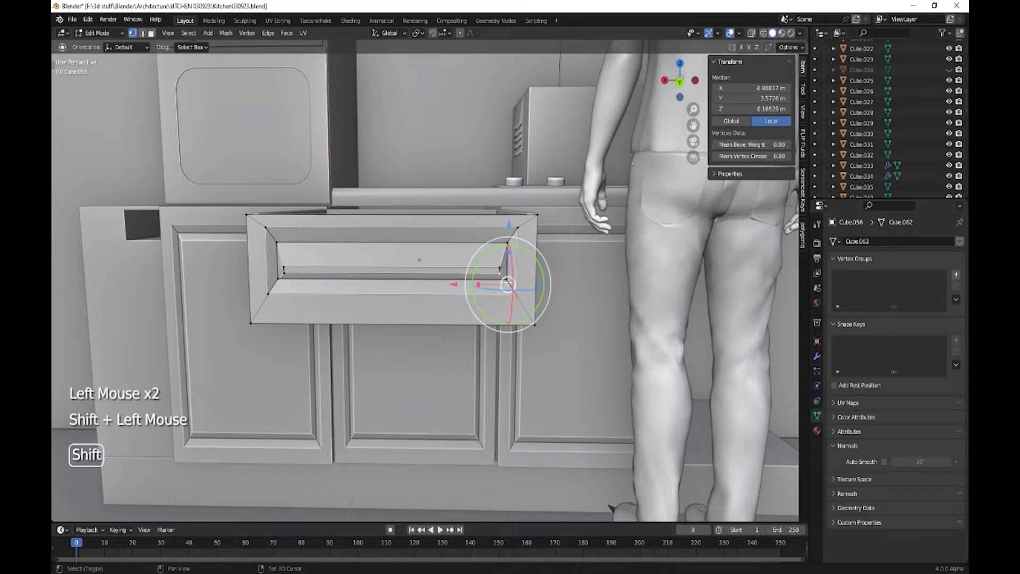
{"action": "left_click", "coordinate": [499, 273]}
{"action": "left_click", "coordinate": [508, 284], "text": "shift"}
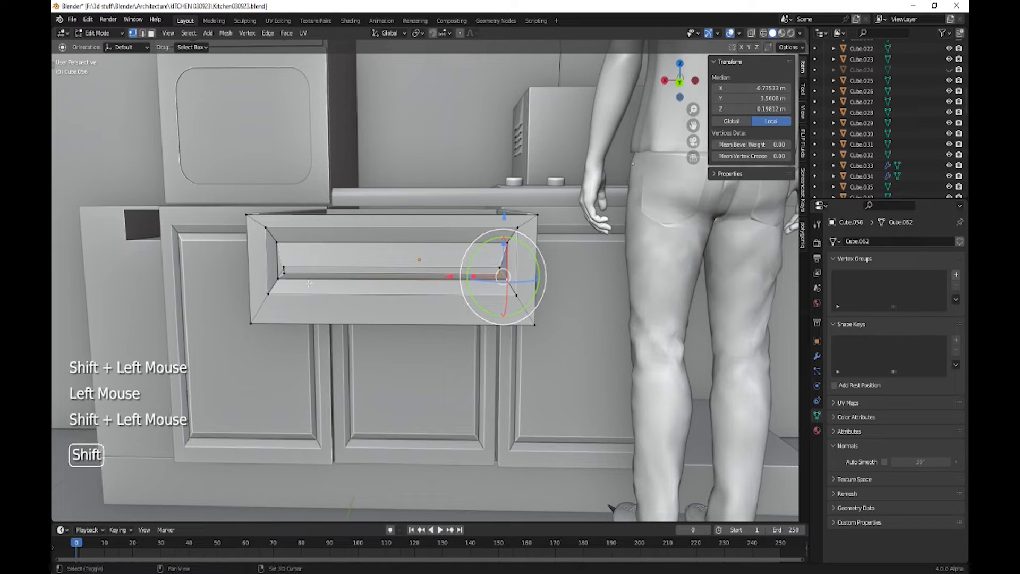
{"action": "left_click", "coordinate": [276, 280], "text": "shift"}
{"action": "left_click", "coordinate": [271, 289], "text": "shift"}
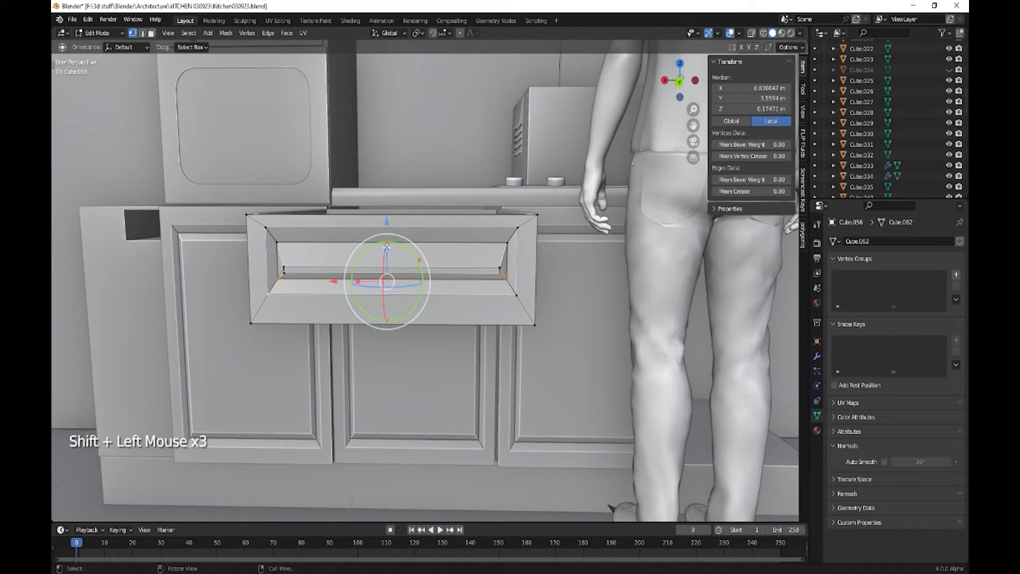
{"action": "left_click", "coordinate": [285, 272], "text": "shift"}
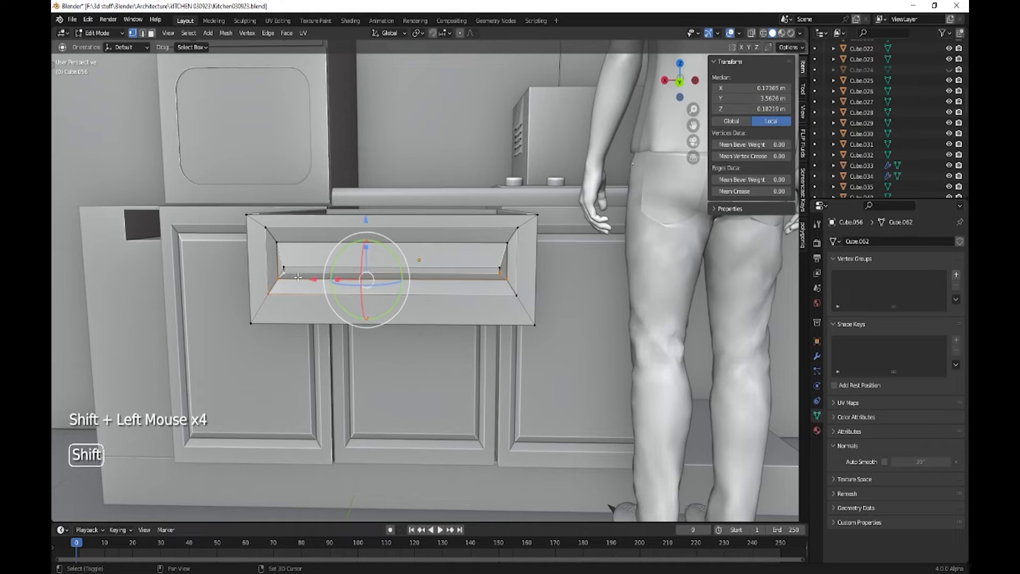
{"action": "left_click_drag", "start_coordinate": [366, 225], "coordinate": [396, 232]}
{"action": "key", "text": "ctrl+z"}
{"action": "left_click", "coordinate": [516, 295], "text": "shift"}
{"action": "key", "text": "ctrl+z"}
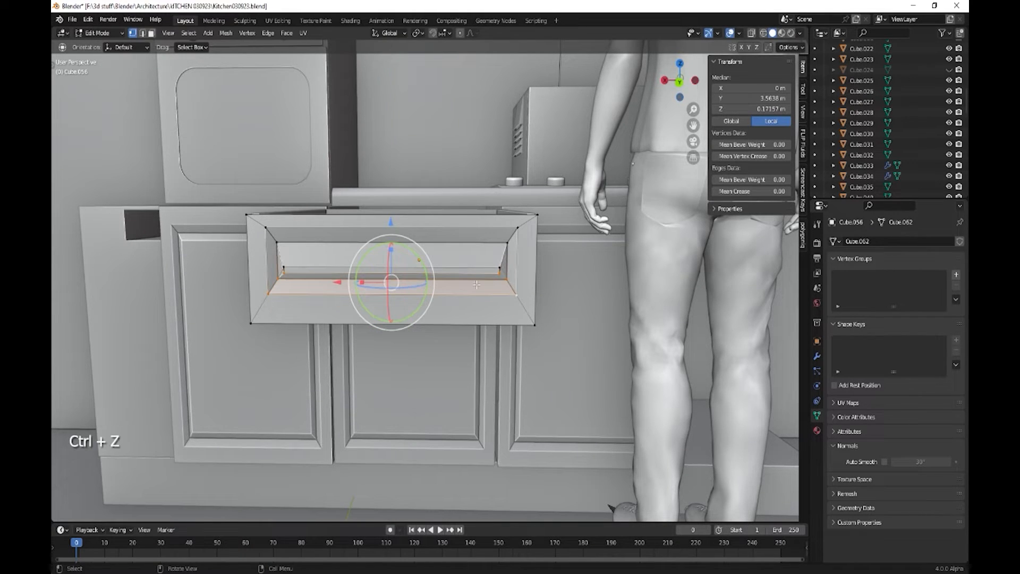
{"action": "left_click", "coordinate": [500, 272], "text": "shift"}
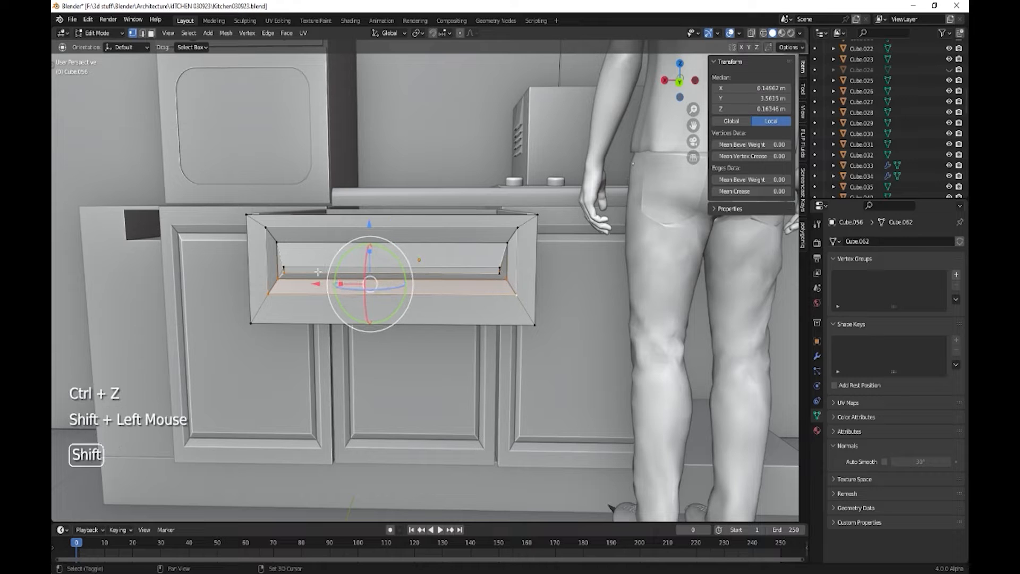
{"action": "left_click", "coordinate": [288, 274], "text": "shift"}
{"action": "left_click_drag", "start_coordinate": [390, 226], "coordinate": [389, 240]}
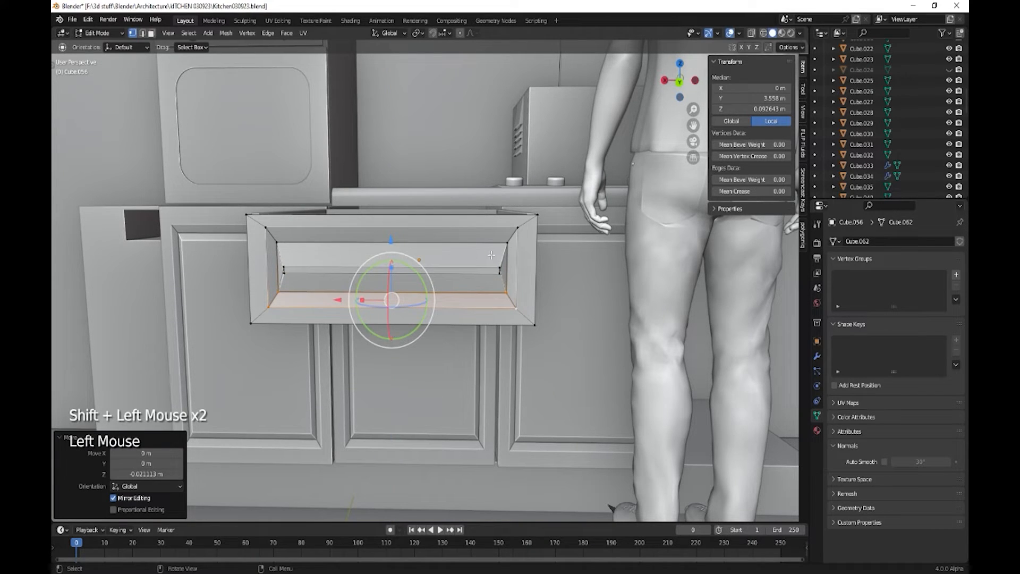
- Select the vertices of the right bevel strip of the drawer front's recess and shift the strip outward along X
{"action": "left_click", "coordinate": [517, 233]}
{"action": "left_click", "coordinate": [510, 293], "text": "shift"}
{"action": "left_click", "coordinate": [514, 307], "text": "shift"}
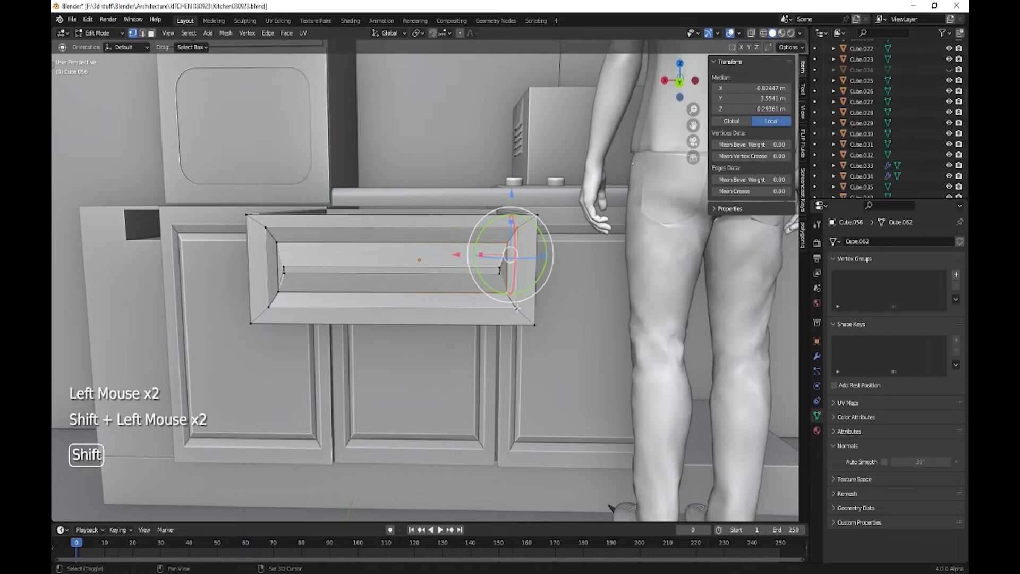
{"action": "left_click", "coordinate": [538, 293], "text": "shift"}
{"action": "left_click_drag", "start_coordinate": [450, 262], "coordinate": [461, 264]}
- Select the four vertices of the recess's left bevel strip and shift the strip outward about 0.014 m along X
{"action": "left_click", "coordinate": [272, 238]}
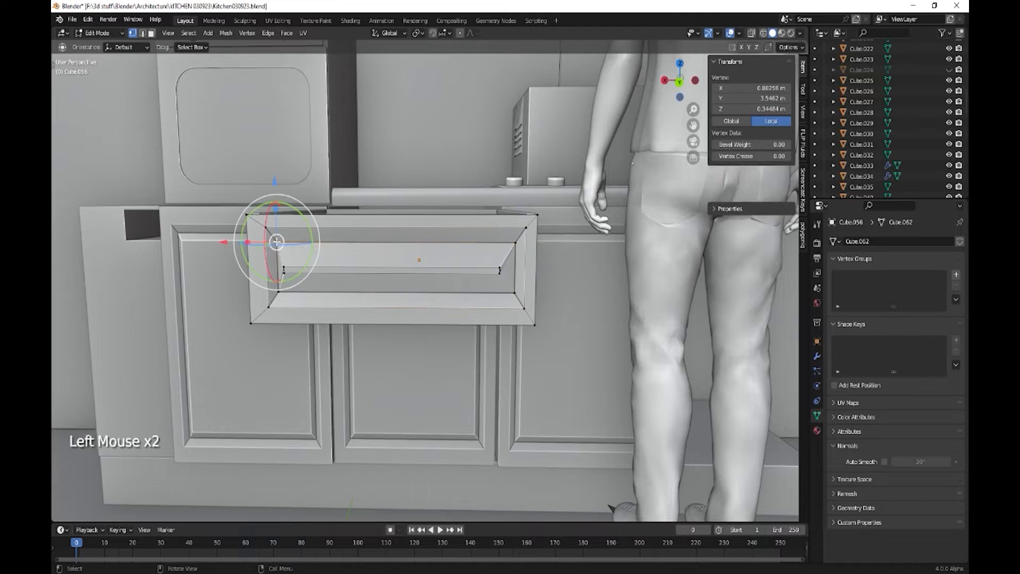
{"action": "left_click", "coordinate": [272, 268], "text": "shift"}
{"action": "left_click", "coordinate": [278, 294], "text": "shift"}
{"action": "left_click", "coordinate": [270, 305], "text": "shift"}
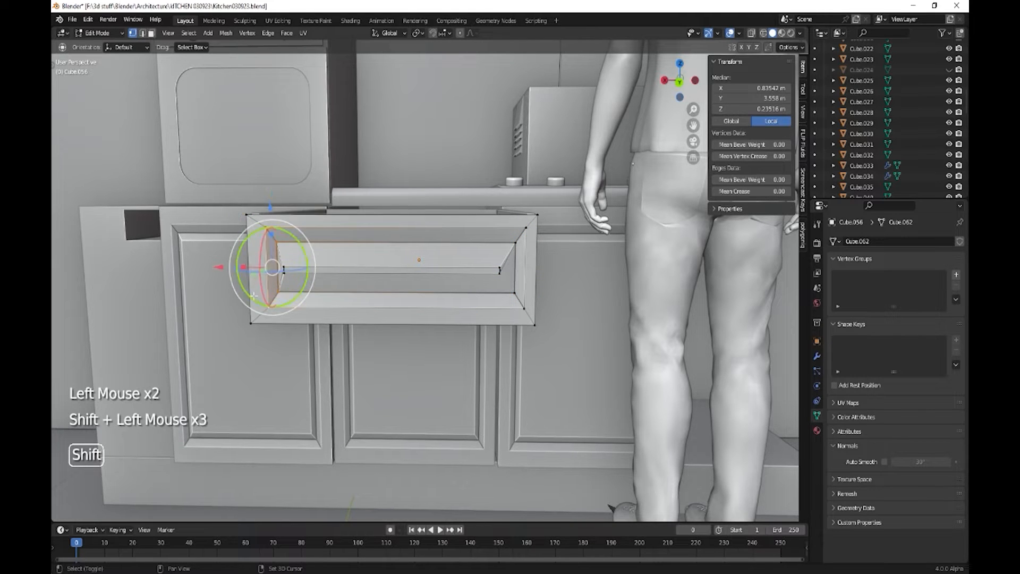
{"action": "left_click_drag", "start_coordinate": [219, 266], "coordinate": [211, 265]}
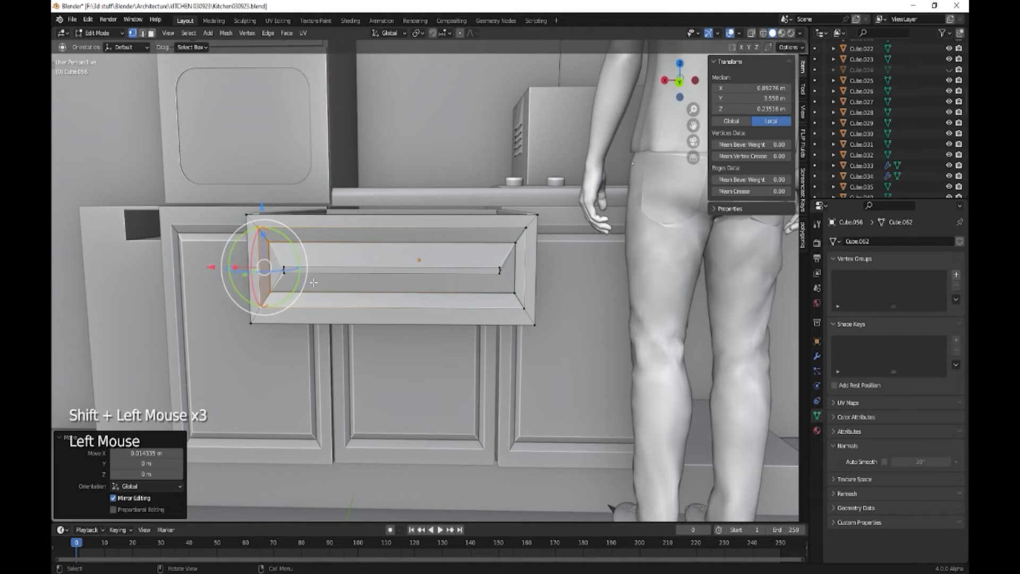
- Lower the edge between the two overlapping innermost vertices of the recess about 0.028 m along Z to uncross the inner panel
{"action": "scroll", "coordinate": [313, 282], "scroll_direction": "up", "scroll_amount": 1}
{"action": "middle_click_drag", "start_coordinate": [223, 277], "coordinate": [274, 274], "text": "shift"}
{"action": "scroll", "coordinate": [274, 275], "scroll_direction": "up", "scroll_amount": 2}
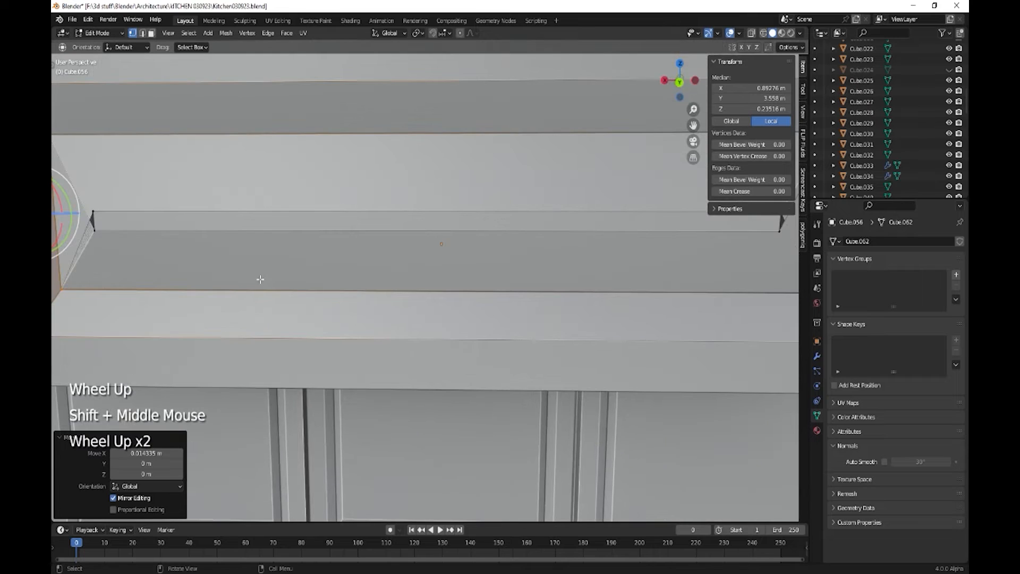
{"action": "scroll", "coordinate": [260, 279], "scroll_direction": "down", "scroll_amount": 1}
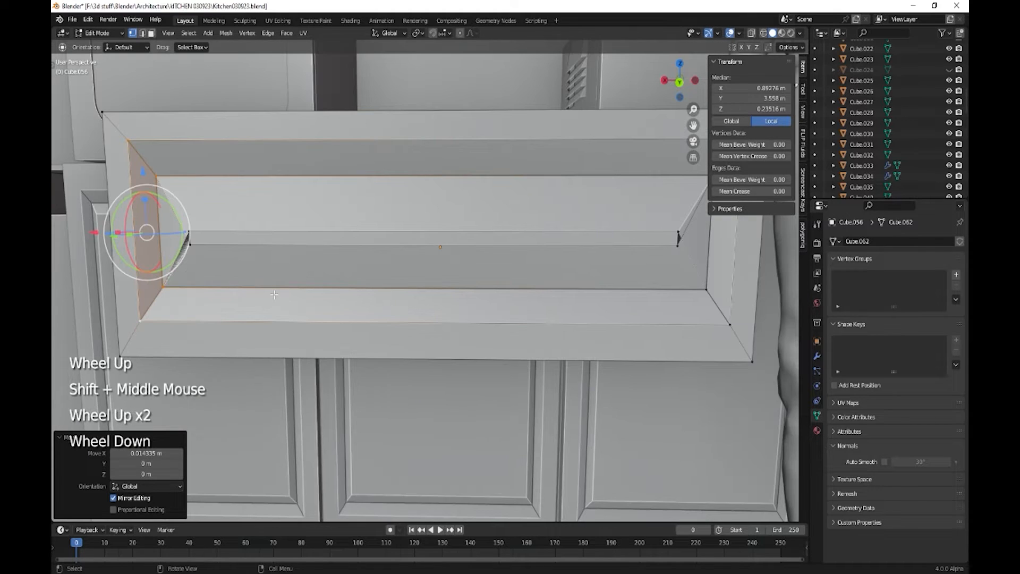
{"action": "left_click", "coordinate": [189, 233]}
{"action": "left_click", "coordinate": [685, 232], "text": "shift"}
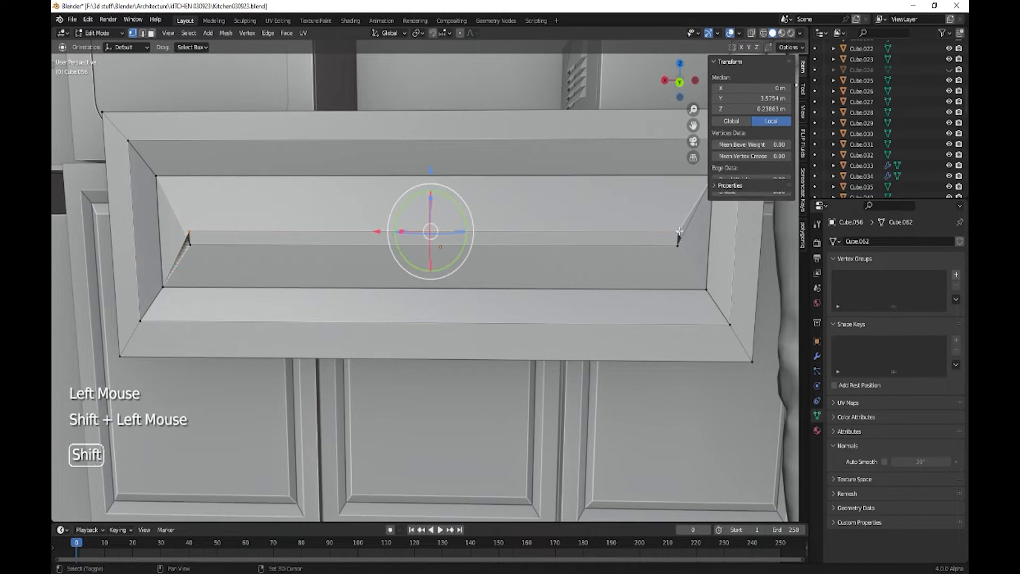
{"action": "left_click_drag", "start_coordinate": [429, 169], "coordinate": [420, 210]}
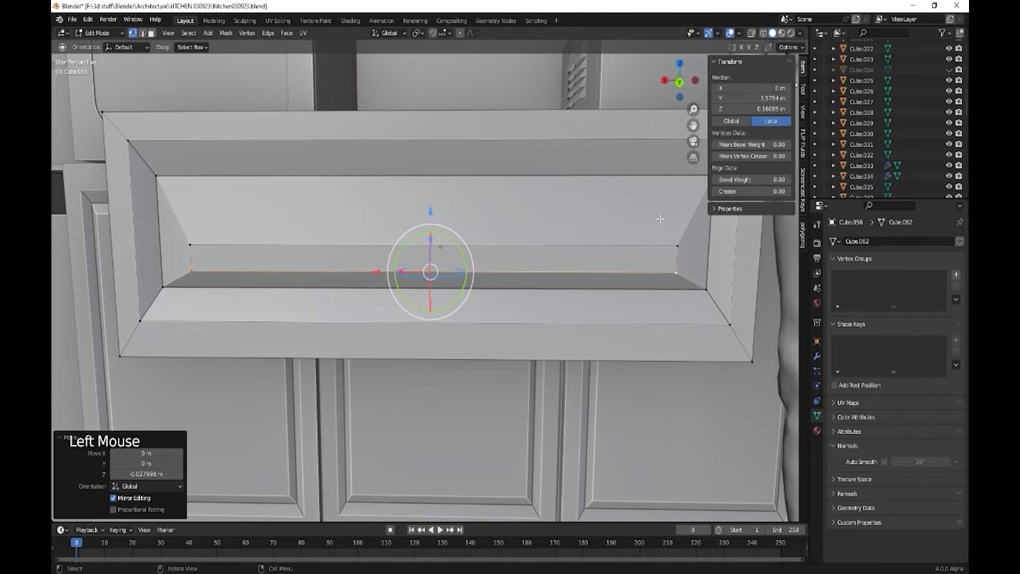
- Raise the inner panel's upper edge about 0.032 m and lower its bottom edge about 0.004 m along Z
{"action": "key", "text": "2"}
{"action": "left_click", "coordinate": [643, 245]}
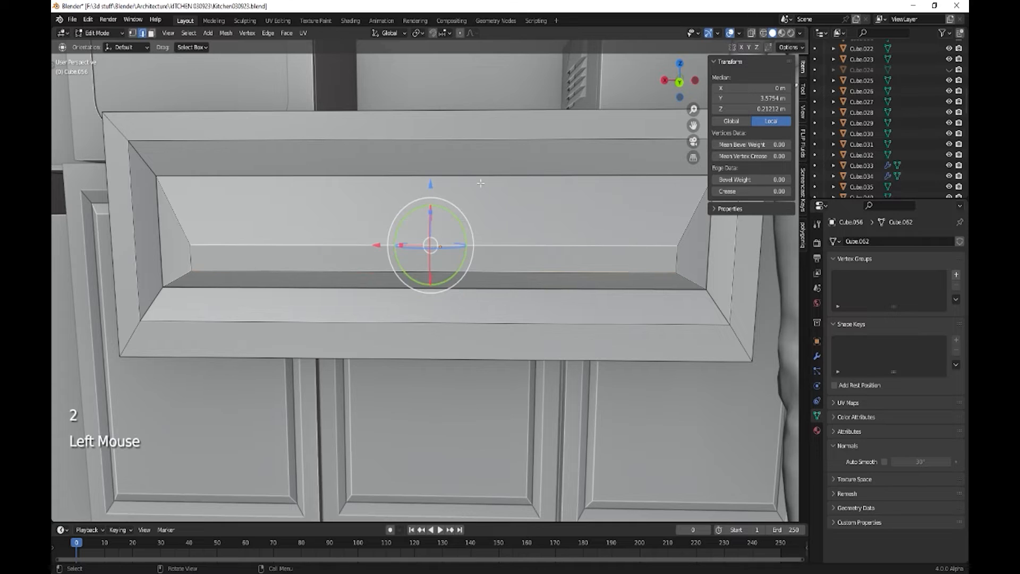
{"action": "left_click_drag", "start_coordinate": [429, 184], "coordinate": [425, 136]}
{"action": "middle_click_drag", "start_coordinate": [429, 167], "coordinate": [427, 157]}
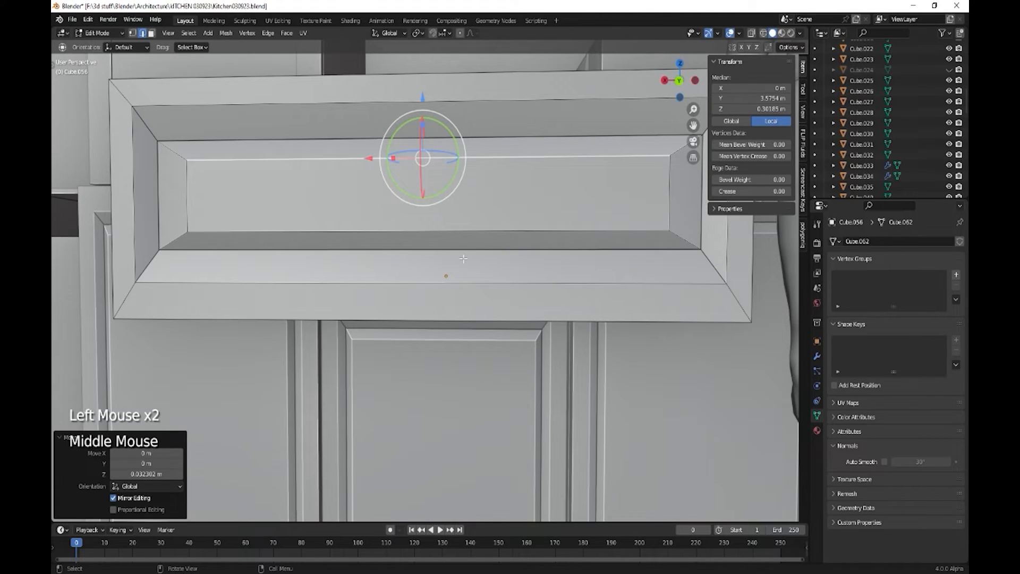
{"action": "left_click", "coordinate": [448, 233]}
{"action": "left_click_drag", "start_coordinate": [426, 168], "coordinate": [420, 174]}
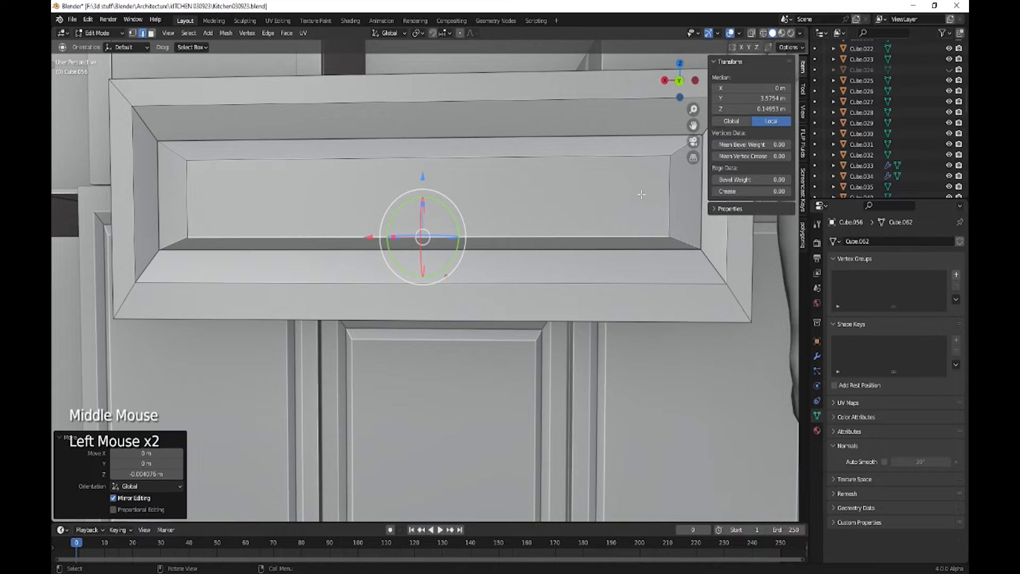
- Shift the inner panel's right edge about -0.010 m along X and its left edge outward in the opposite direction
{"action": "left_click", "coordinate": [654, 205]}
{"action": "left_click_drag", "start_coordinate": [615, 197], "coordinate": [623, 201]}
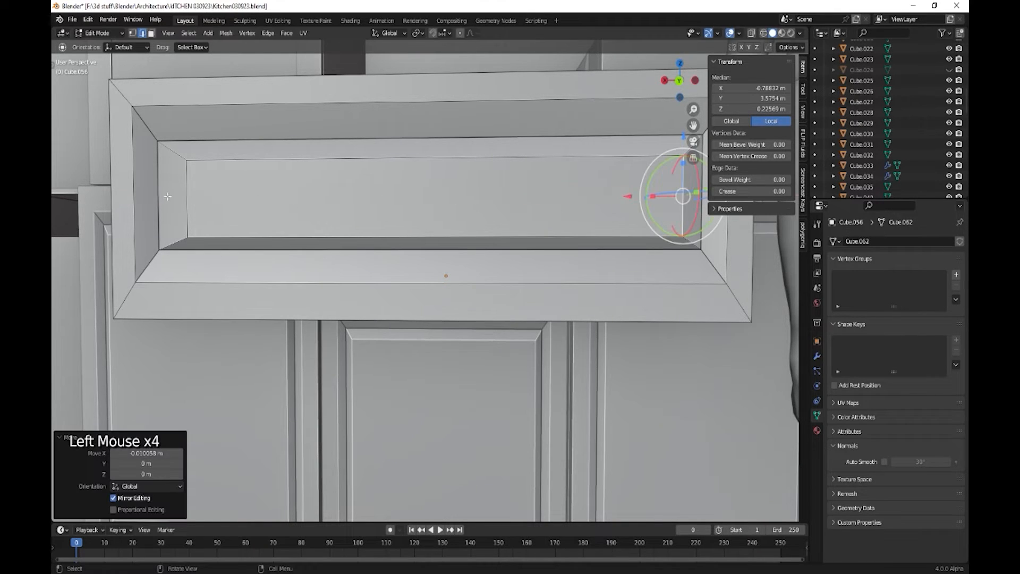
{"action": "left_click", "coordinate": [189, 201]}
{"action": "left_click_drag", "start_coordinate": [133, 201], "coordinate": [118, 201]}
- Raise the inner panel's upper edge slightly further along Z and leave mesh editing
{"action": "left_click", "coordinate": [432, 157]}
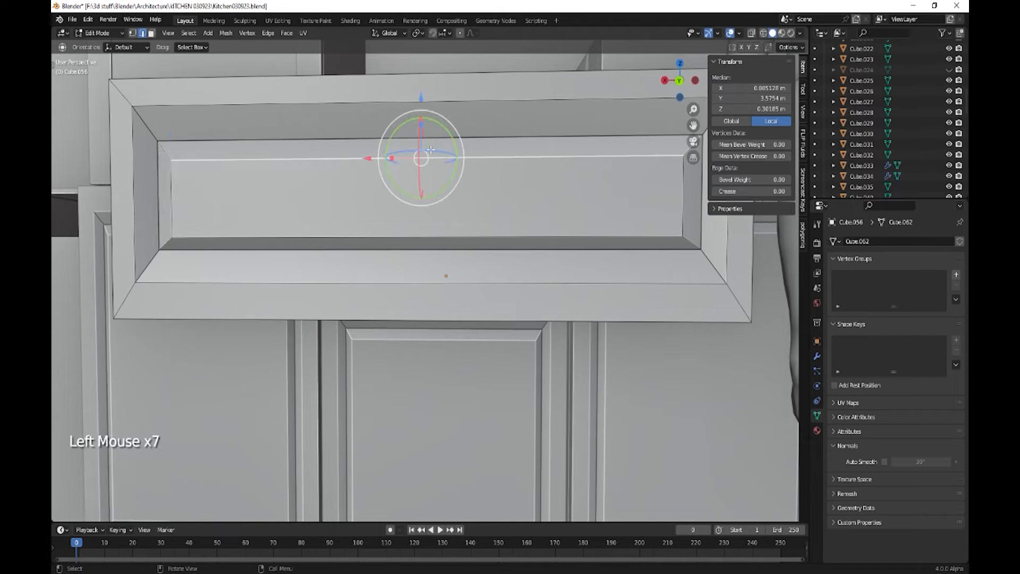
{"action": "left_click_drag", "start_coordinate": [421, 103], "coordinate": [421, 91]}
{"action": "key", "text": "Tab"}
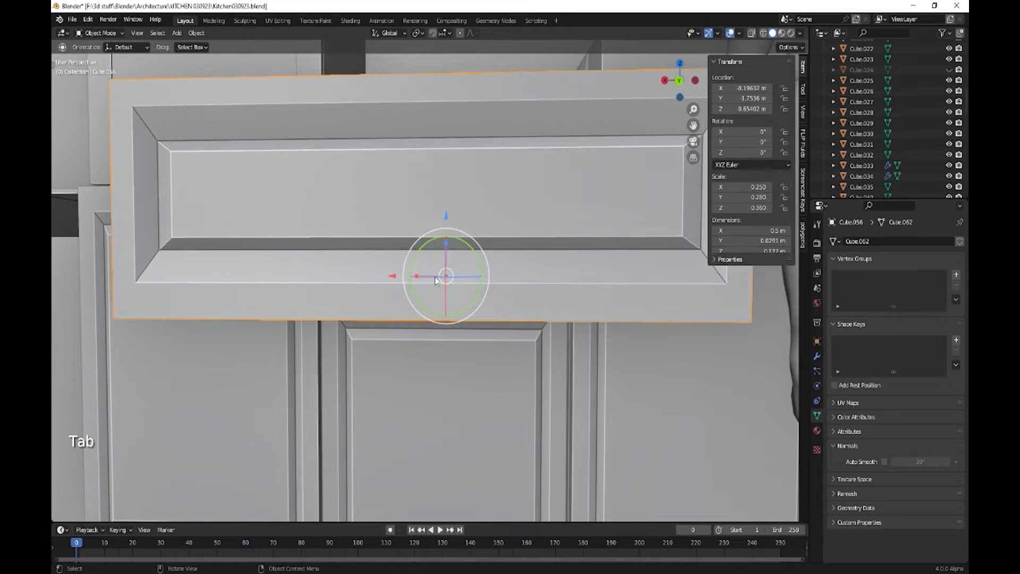
- Close the drawer by moving its front and box together about -0.656 m along Y
{"action": "scroll", "coordinate": [426, 314], "scroll_direction": "down", "scroll_amount": 2}
{"action": "middle_click_drag", "start_coordinate": [426, 319], "coordinate": [371, 285]}
{"action": "left_click", "coordinate": [448, 266], "text": "shift"}
{"action": "left_click_drag", "start_coordinate": [336, 268], "coordinate": [176, 226]}
{"action": "middle_click_drag", "start_coordinate": [353, 331], "coordinate": [366, 356]}
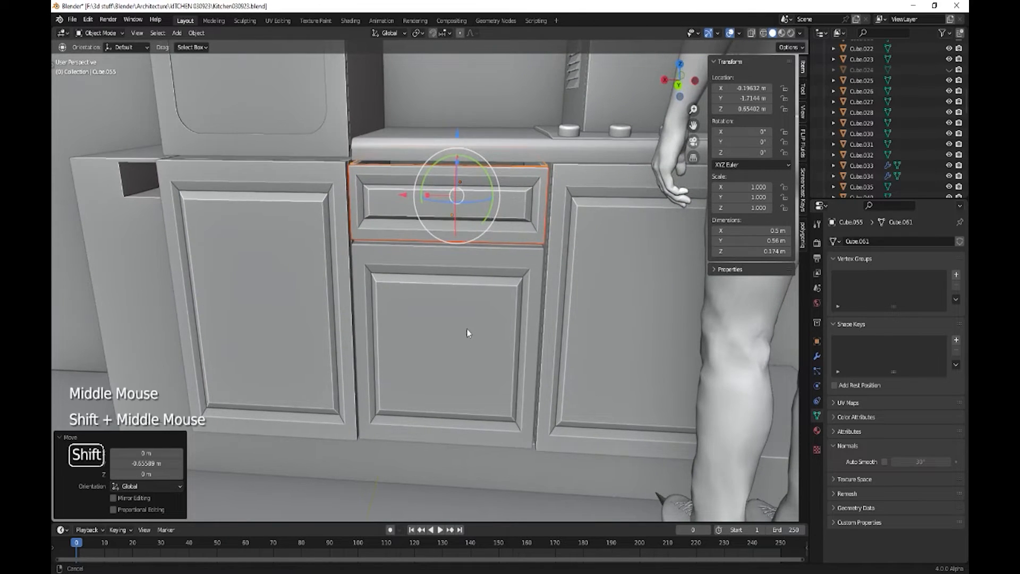
- Delete the full-height door beside the drawer unit and the cabinet body behind it
{"action": "middle_click_drag", "start_coordinate": [468, 333], "coordinate": [390, 386], "text": "shift"}
{"action": "left_click", "coordinate": [423, 400]}
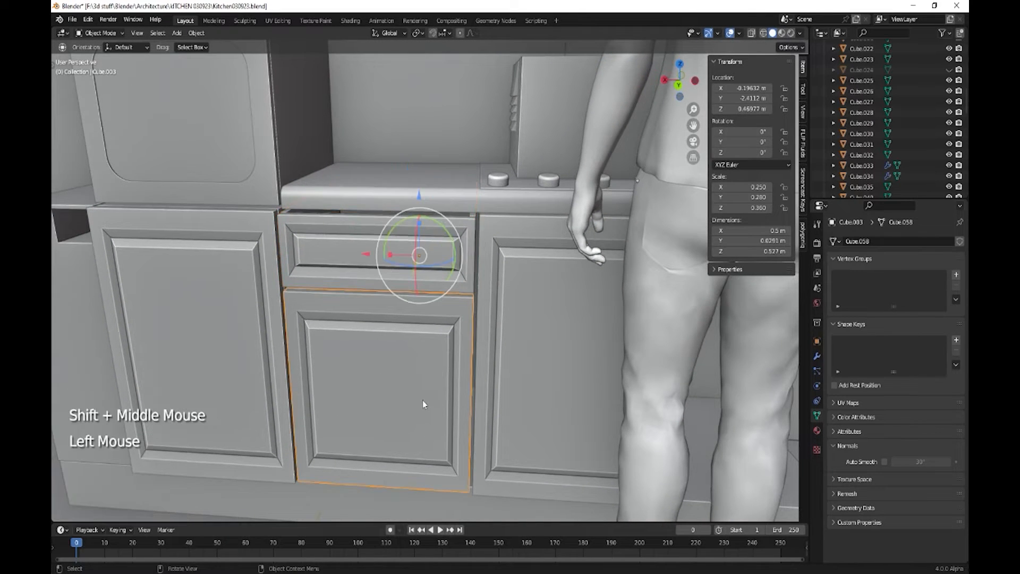
{"action": "scroll", "coordinate": [425, 428], "scroll_direction": "down", "scroll_amount": 2}
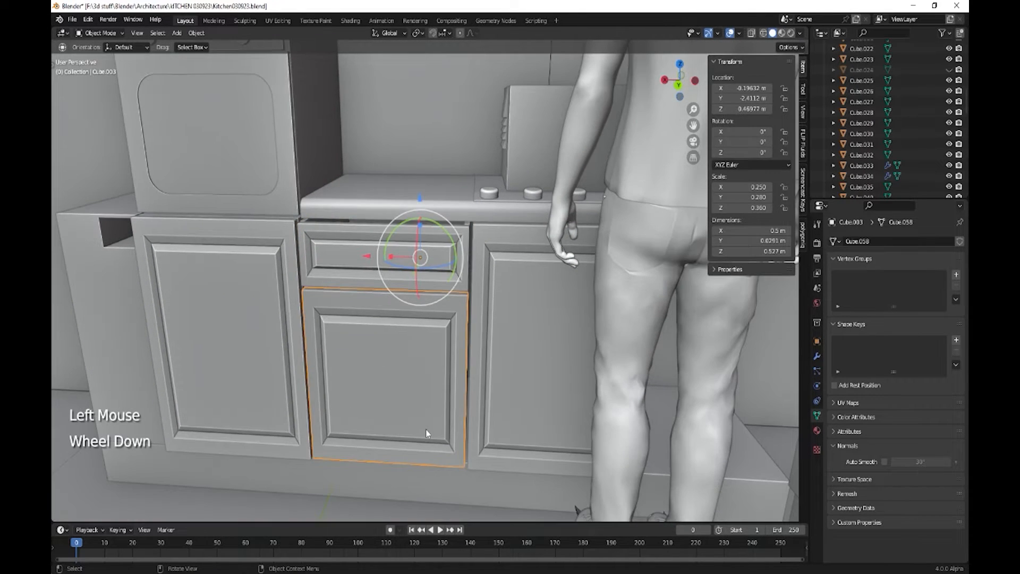
{"action": "left_click", "coordinate": [521, 345]}
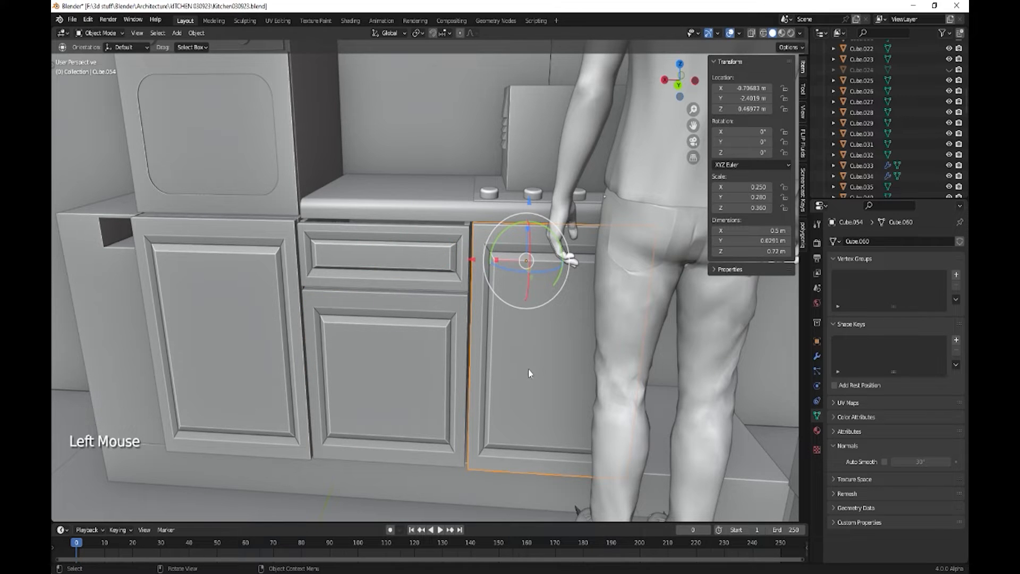
{"action": "middle_click_drag", "start_coordinate": [529, 368], "coordinate": [508, 385]}
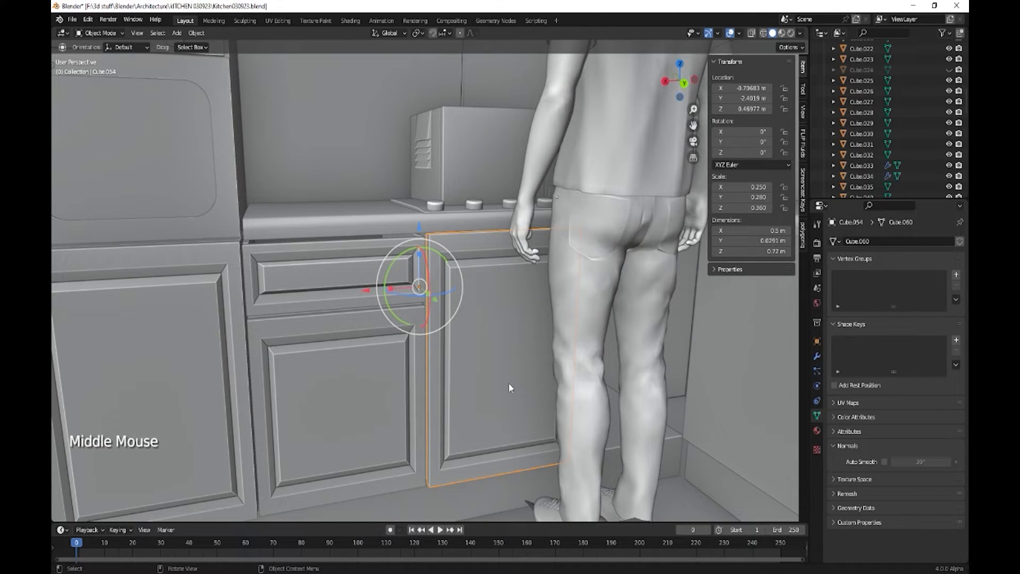
{"action": "scroll", "coordinate": [481, 343], "scroll_direction": "down", "scroll_amount": 1}
{"action": "middle_click_drag", "start_coordinate": [481, 343], "coordinate": [386, 357]}
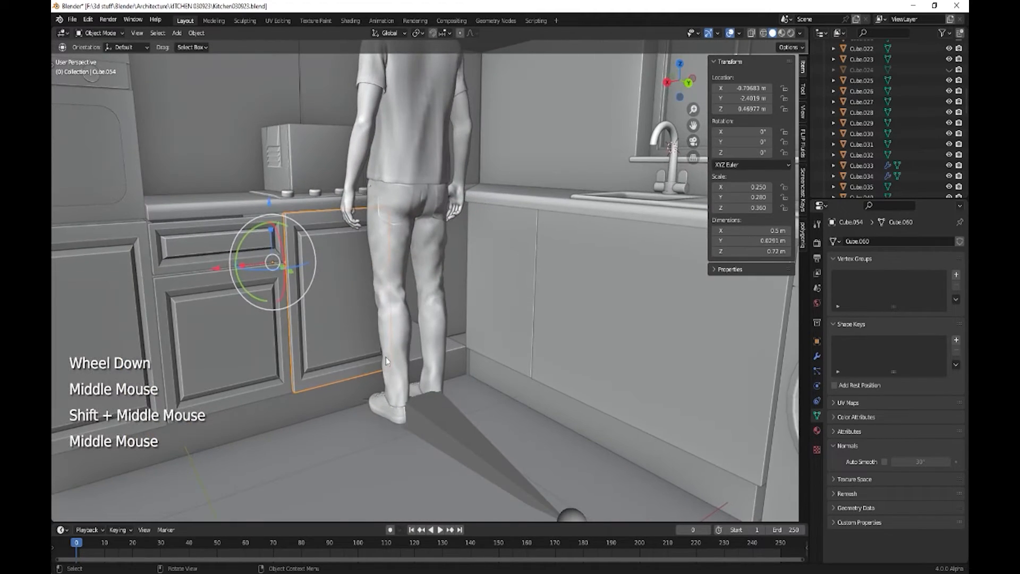
{"action": "scroll", "coordinate": [326, 303], "scroll_direction": "up", "scroll_amount": 2}
{"action": "middle_click_drag", "start_coordinate": [326, 306], "coordinate": [365, 318], "text": "shift"}
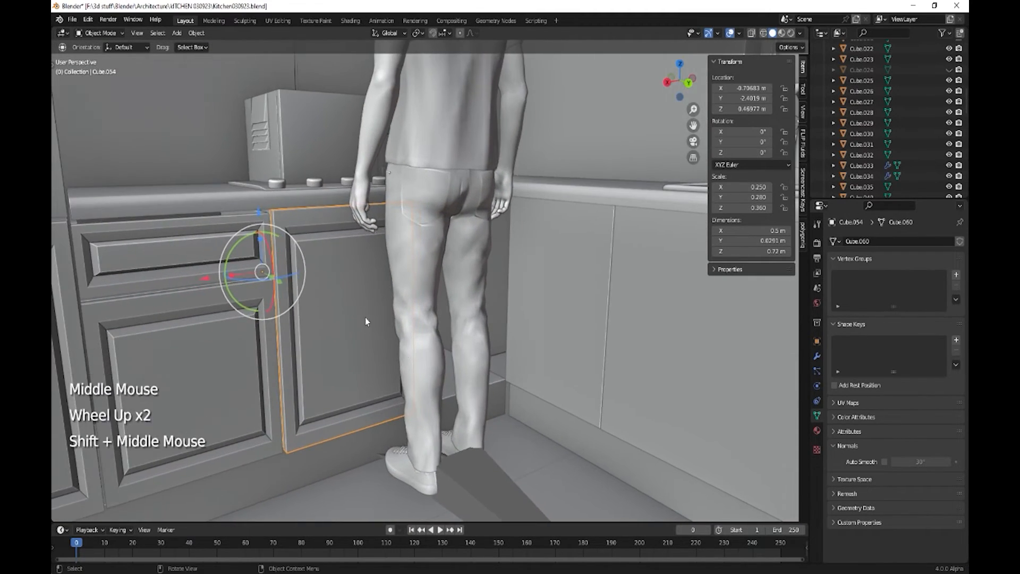
{"action": "key", "text": "Delete"}
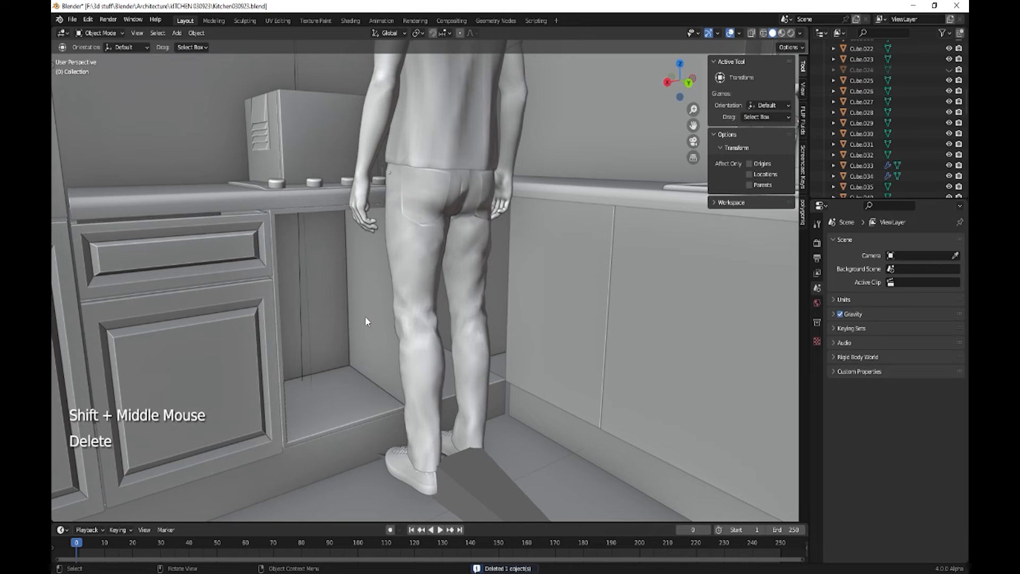
{"action": "left_click", "coordinate": [340, 317]}
{"action": "key", "text": "Delete"}
- Duplicate the drawer unit with its front, cabinet body and lower door, placing the copy about -0.508 m along X in the emptied bay
{"action": "middle_click_drag", "start_coordinate": [339, 319], "coordinate": [445, 351]}
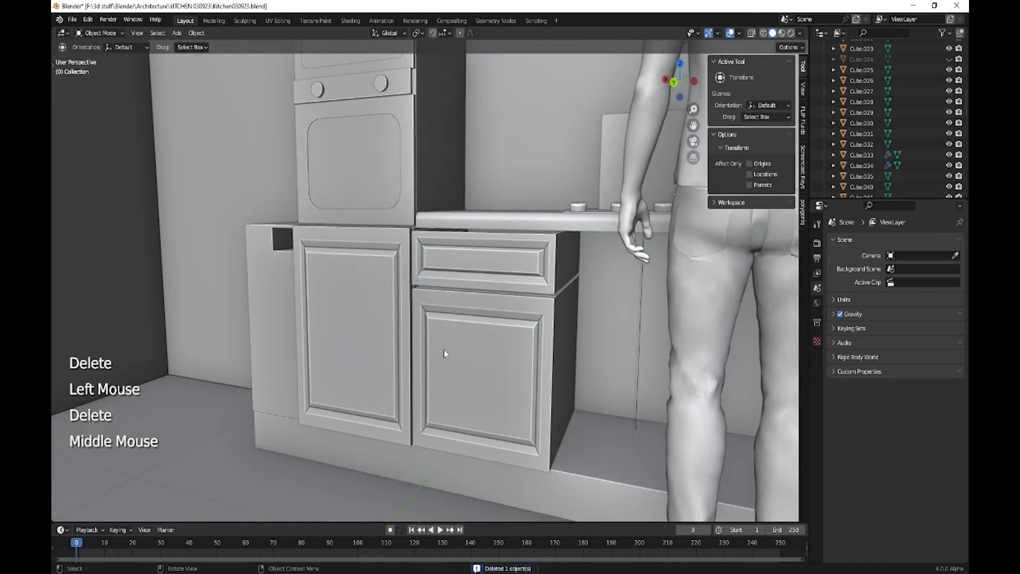
{"action": "left_click", "coordinate": [570, 306], "text": "shift"}
{"action": "left_click", "coordinate": [572, 270], "text": "shift"}
{"action": "left_click", "coordinate": [538, 269], "text": "shift"}
{"action": "left_click", "coordinate": [513, 350], "text": "shift"}
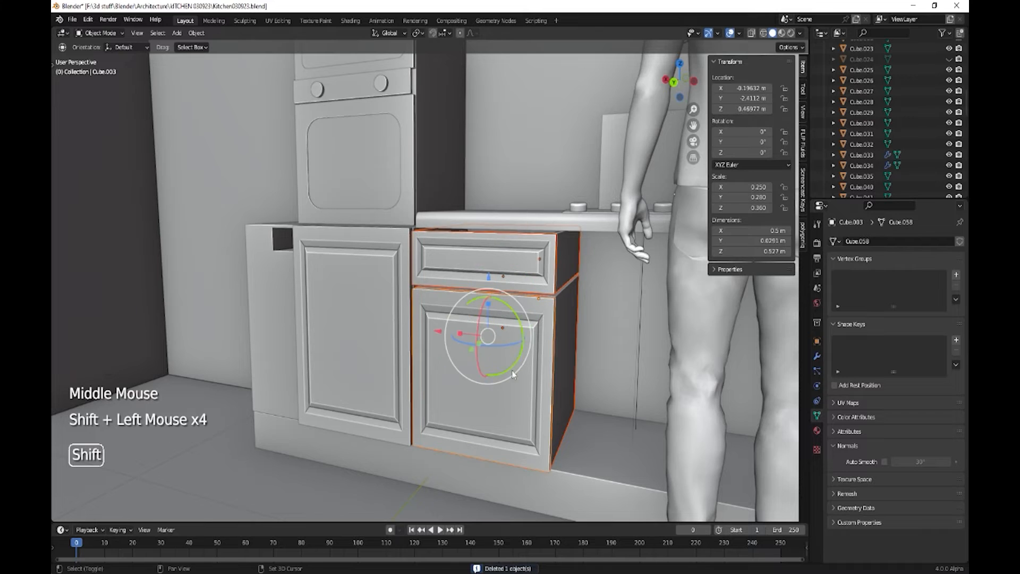
{"action": "middle_click_drag", "start_coordinate": [512, 371], "coordinate": [561, 397]}
{"action": "key", "text": "shift"}
{"action": "key", "text": "shift+d"}
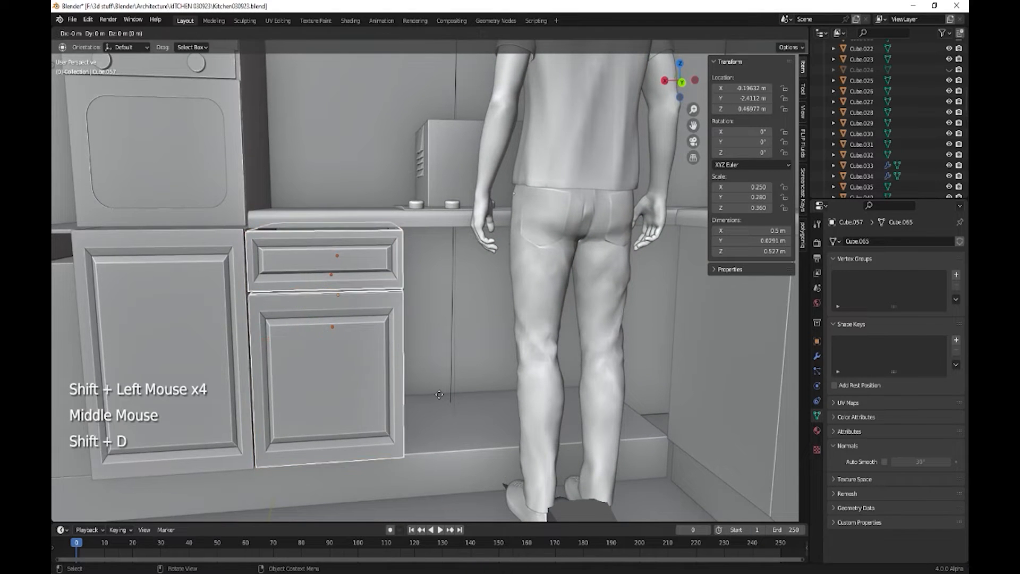
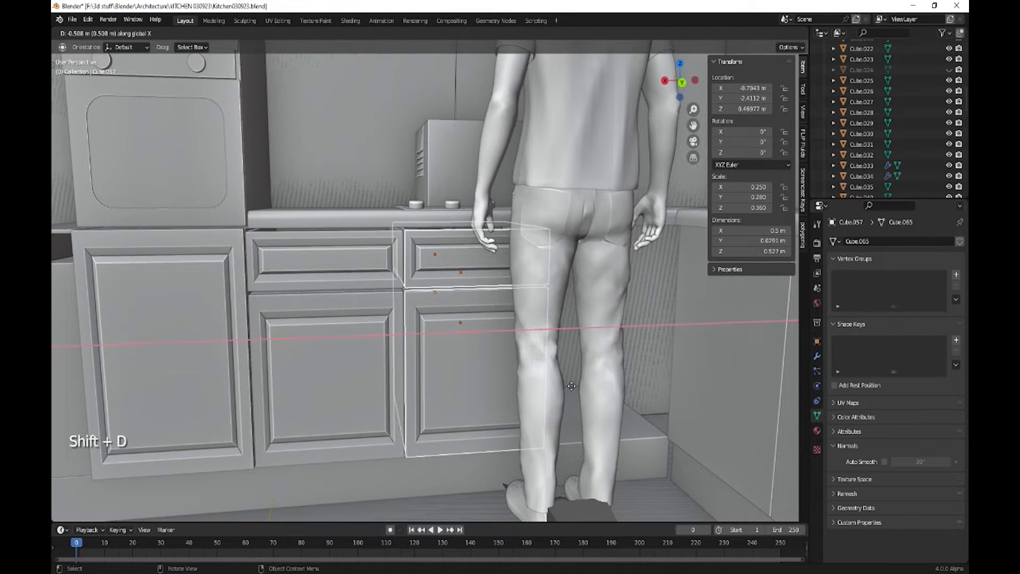
{"action": "left_click", "coordinate": [541, 381]}
- Examine the room-sized copy overlapping the kitchen walls, viewing its mesh in edit mode and from outside the room
{"action": "left_click", "coordinate": [350, 187]}
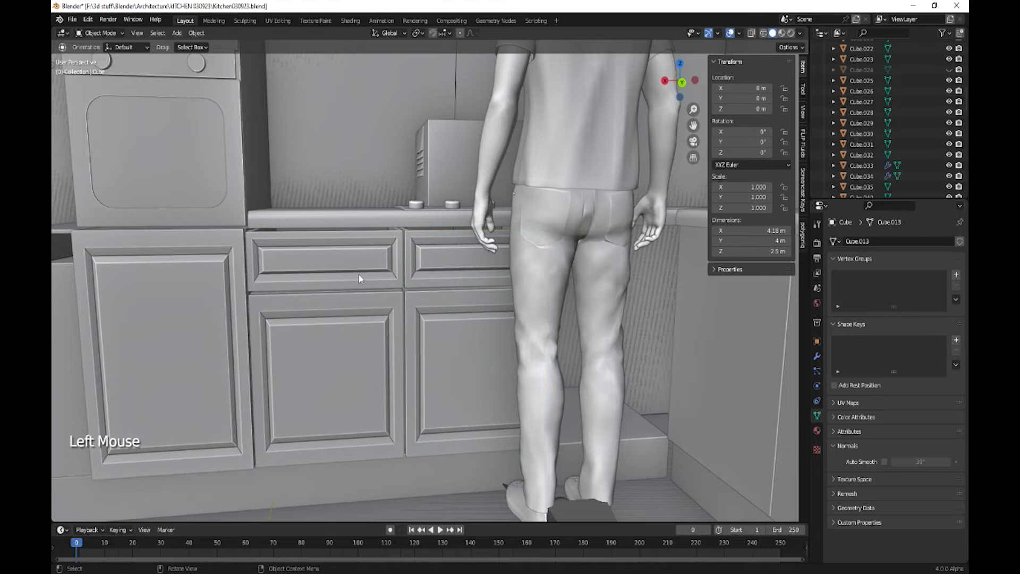
{"action": "middle_click_drag", "start_coordinate": [394, 346], "coordinate": [347, 313]}
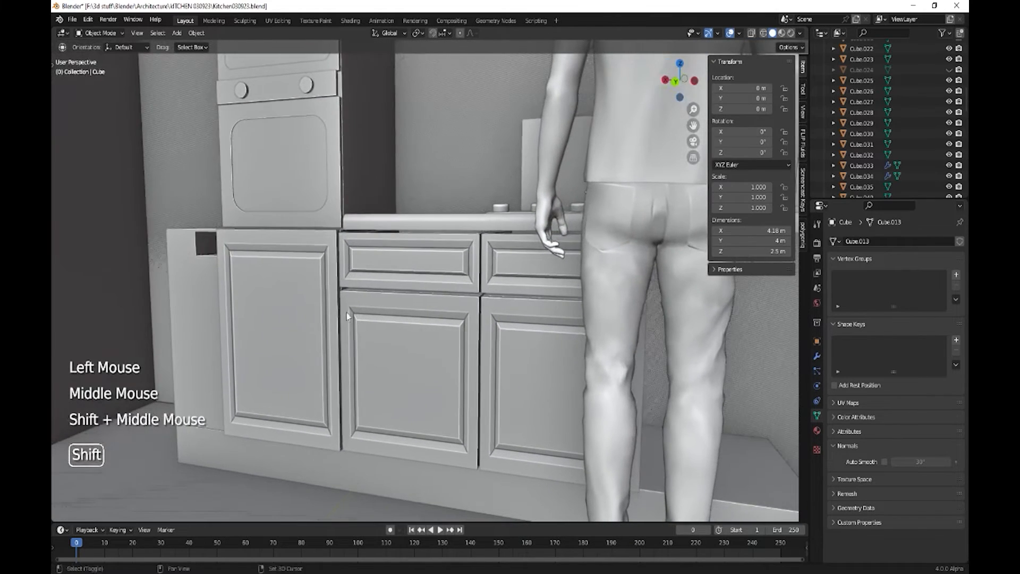
{"action": "left_click", "coordinate": [414, 234]}
{"action": "key", "text": "Tab"}
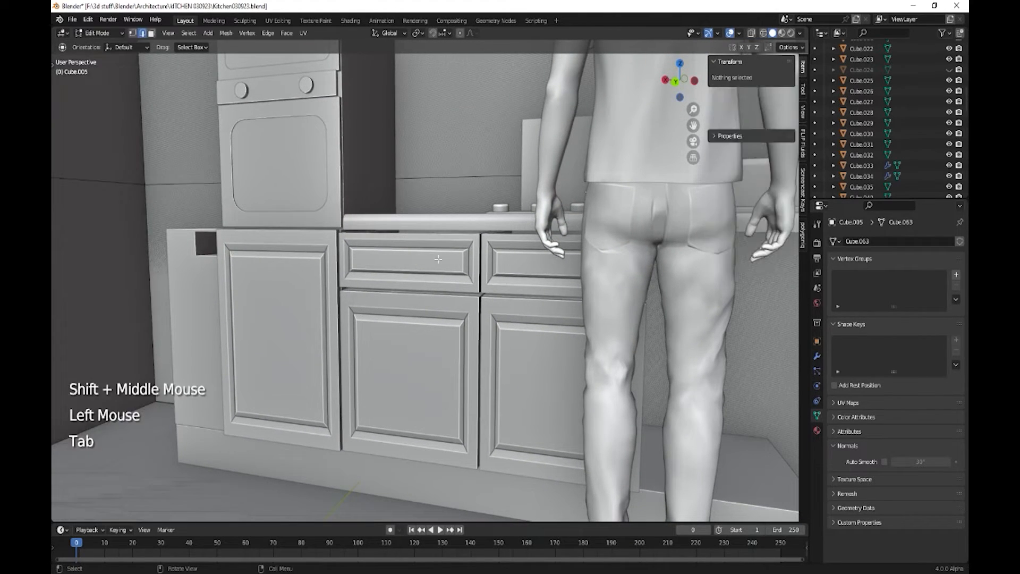
{"action": "left_click", "coordinate": [421, 278]}
{"action": "middle_click_drag", "start_coordinate": [409, 180], "coordinate": [453, 262]}
{"action": "scroll", "coordinate": [453, 262], "scroll_direction": "down", "scroll_amount": 5}
{"action": "scroll", "coordinate": [453, 262], "scroll_direction": "down", "scroll_amount": 2}
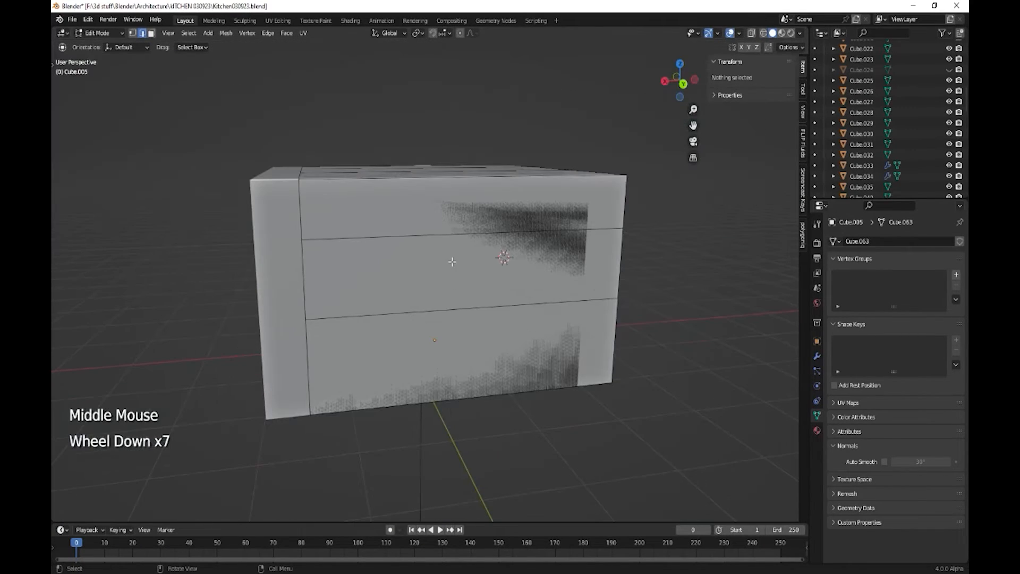
{"action": "key", "text": "Tab"}
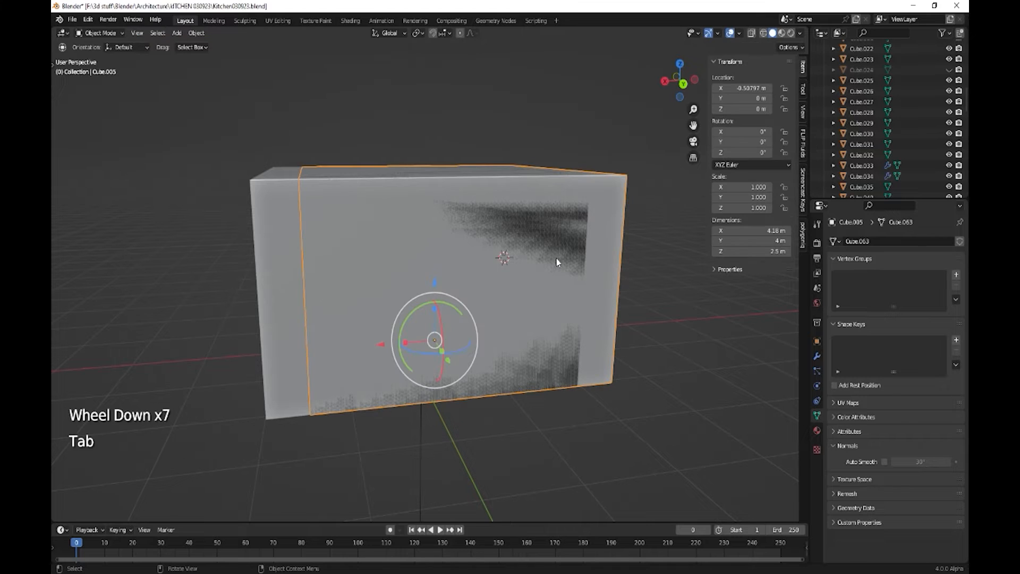
- Try deleting the offset copy of the room shell, check the kitchen from outside, and undo the deletion
{"action": "left_click", "coordinate": [556, 260]}
{"action": "middle_click_drag", "start_coordinate": [556, 259], "coordinate": [553, 279]}
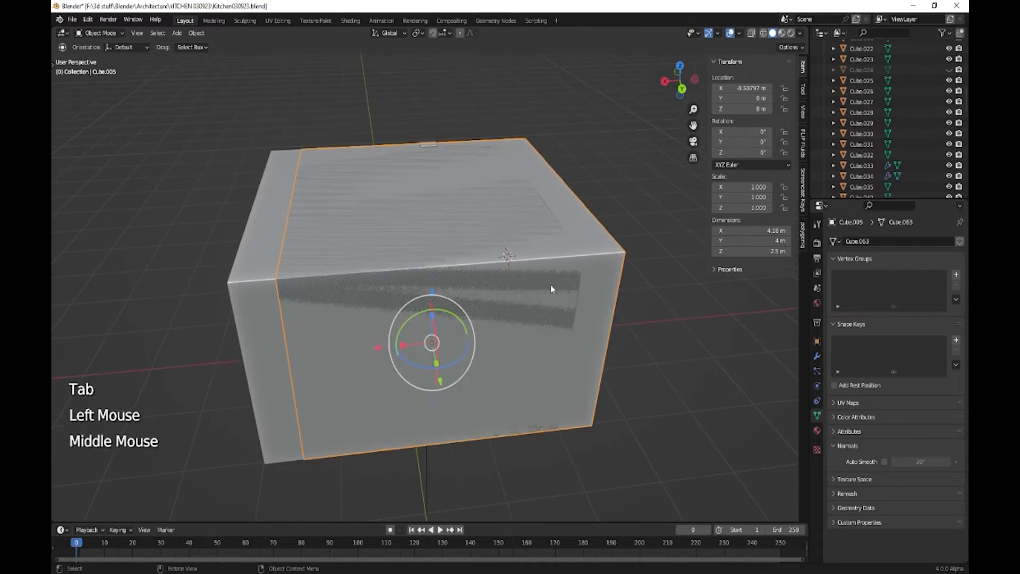
{"action": "key", "text": "Delete"}
{"action": "scroll", "coordinate": [441, 311], "scroll_direction": "up", "scroll_amount": 1}
{"action": "scroll", "coordinate": [442, 311], "scroll_direction": "up", "scroll_amount": 1}
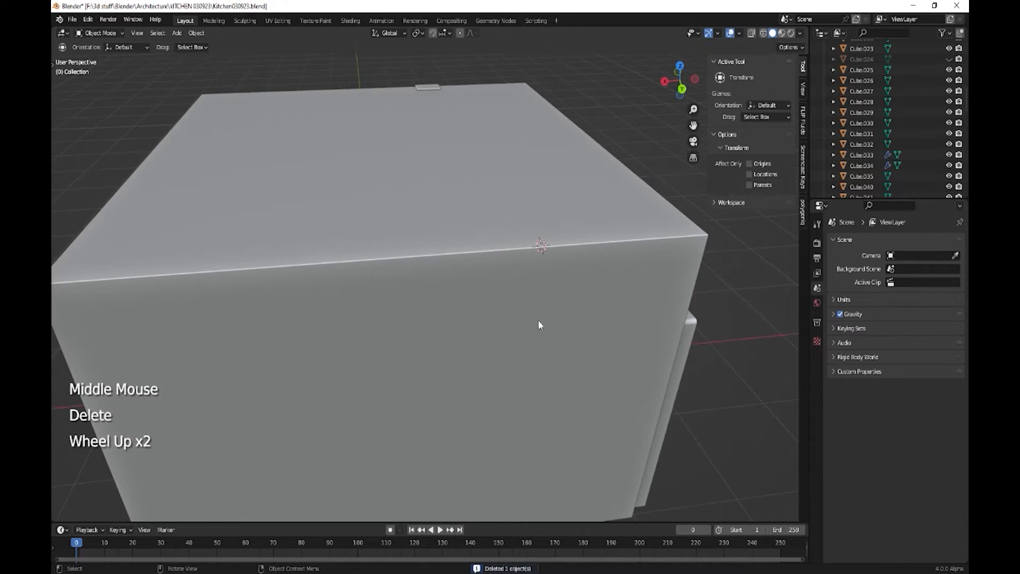
{"action": "middle_click_drag", "start_coordinate": [539, 323], "coordinate": [383, 306]}
{"action": "key", "text": "ctrl+z"}
- Move the offset copy of the room shell about 0.501 m along X, back over the original room
{"action": "scroll", "coordinate": [382, 306], "scroll_direction": "down", "scroll_amount": 3}
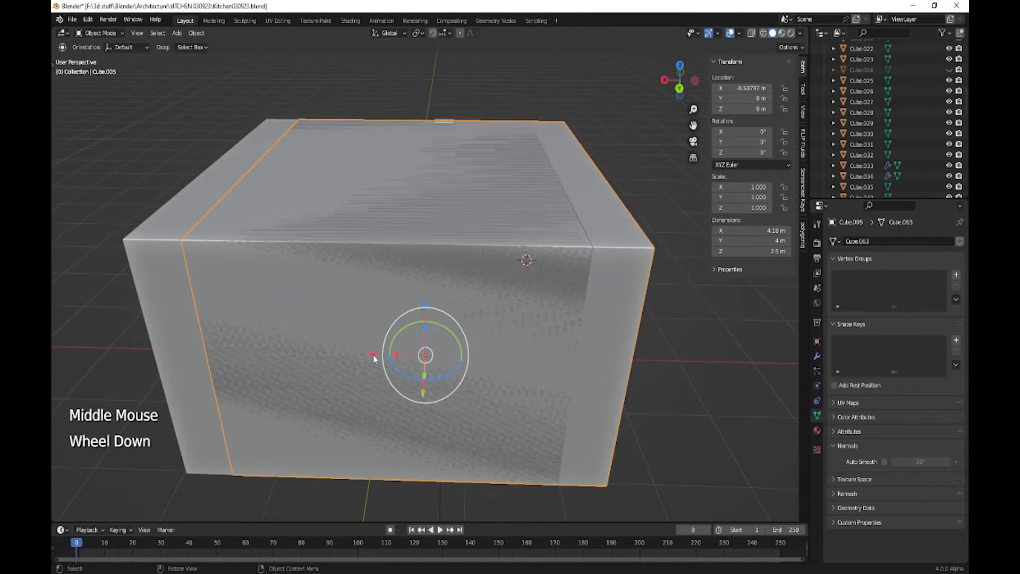
{"action": "left_click_drag", "start_coordinate": [374, 359], "coordinate": [336, 362]}
{"action": "middle_click_drag", "start_coordinate": [336, 361], "coordinate": [389, 360]}
{"action": "middle_click_drag", "start_coordinate": [379, 361], "coordinate": [390, 365]}
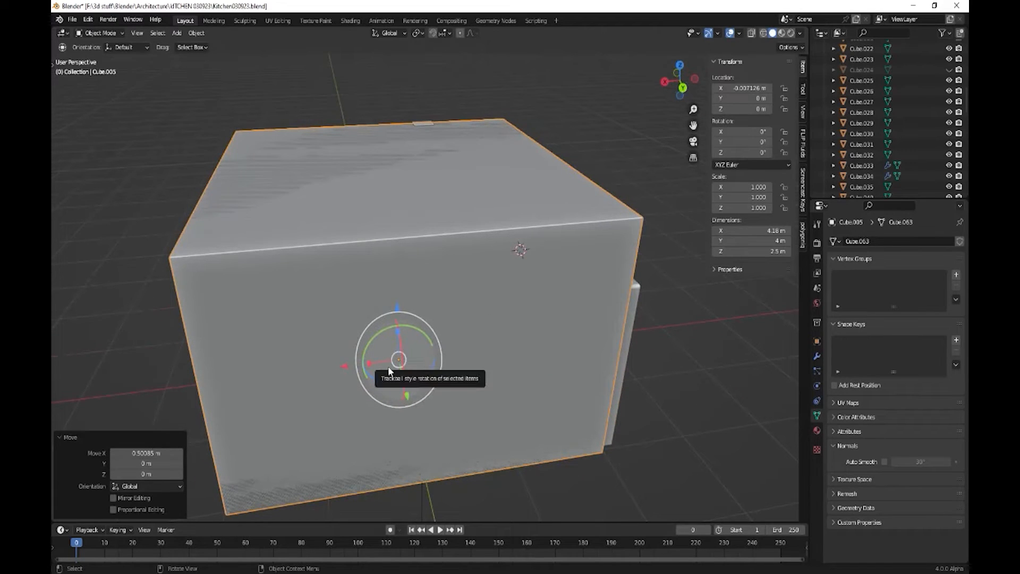
- Delete the duplicate room shell that overlaps the original kitchen walls
{"action": "scroll", "coordinate": [388, 367], "scroll_direction": "up", "scroll_amount": 5}
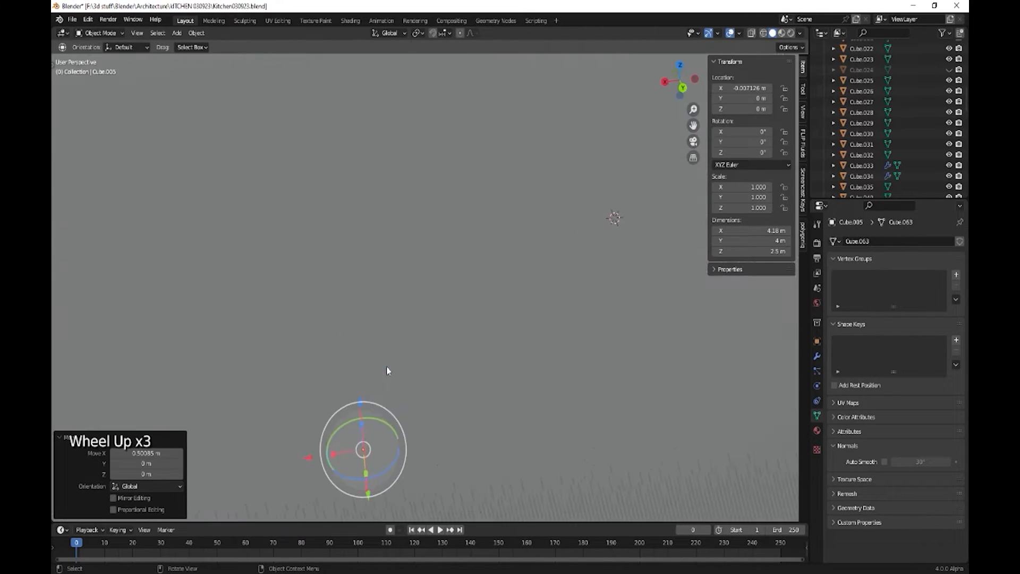
{"action": "scroll", "coordinate": [384, 369], "scroll_direction": "down", "scroll_amount": 4}
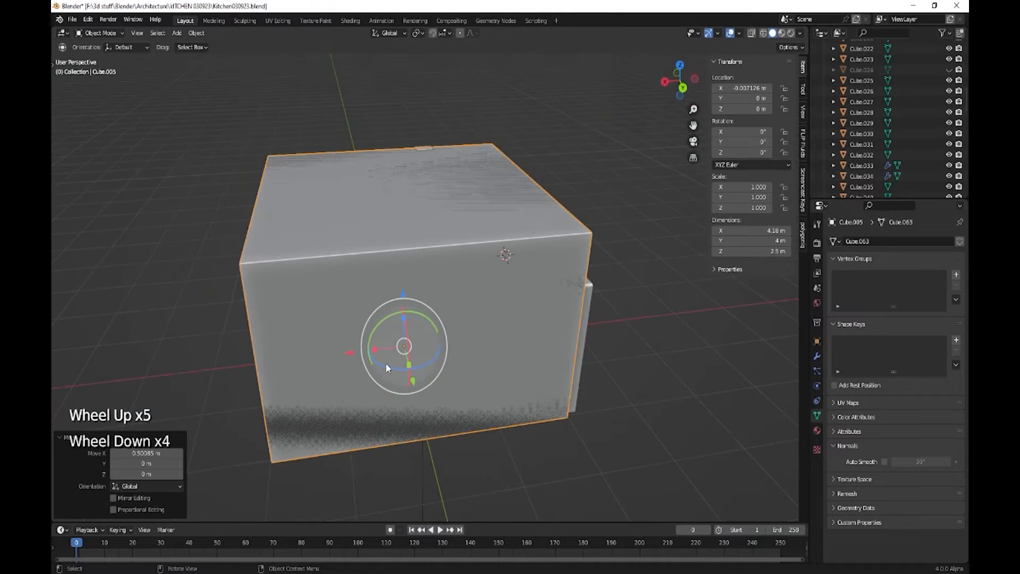
{"action": "key", "text": "Delete"}
{"action": "scroll", "coordinate": [387, 362], "scroll_direction": "up", "scroll_amount": 4}
{"action": "middle_click_drag", "start_coordinate": [383, 365], "coordinate": [420, 350]}
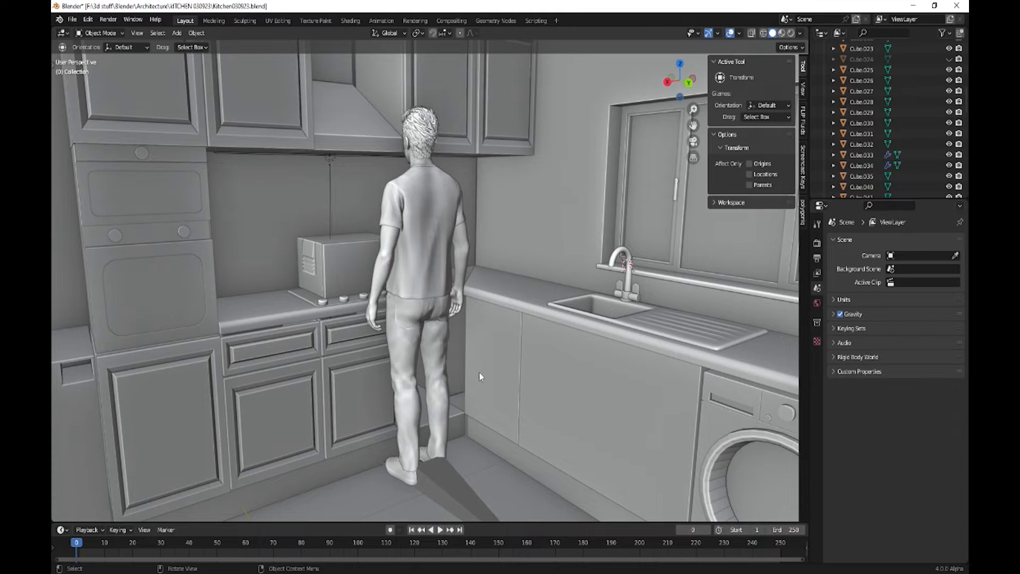
{"action": "mouse_move", "coordinate": [477, 397]}
{"action": "middle_mouse_down"}
{"action": "mouse_move", "coordinate": [438, 397]}
{"action": "mouse_move", "coordinate": [464, 401]}
{"action": "middle_mouse_up"}
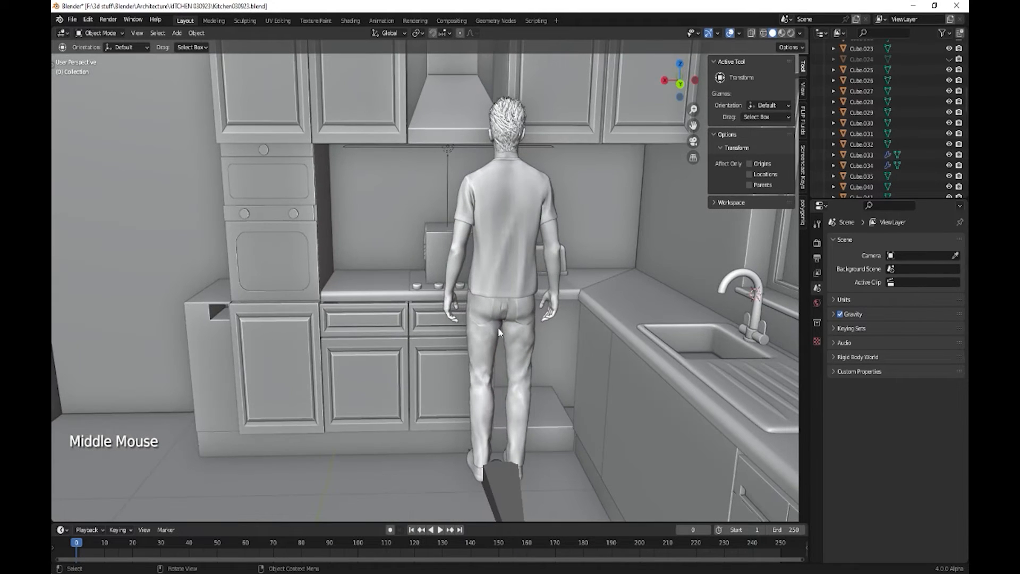
- Select the standing human figure's armature with its whole hierarchy and move the figure clear of the hob and base cabinets
{"action": "left_click", "coordinate": [502, 471]}
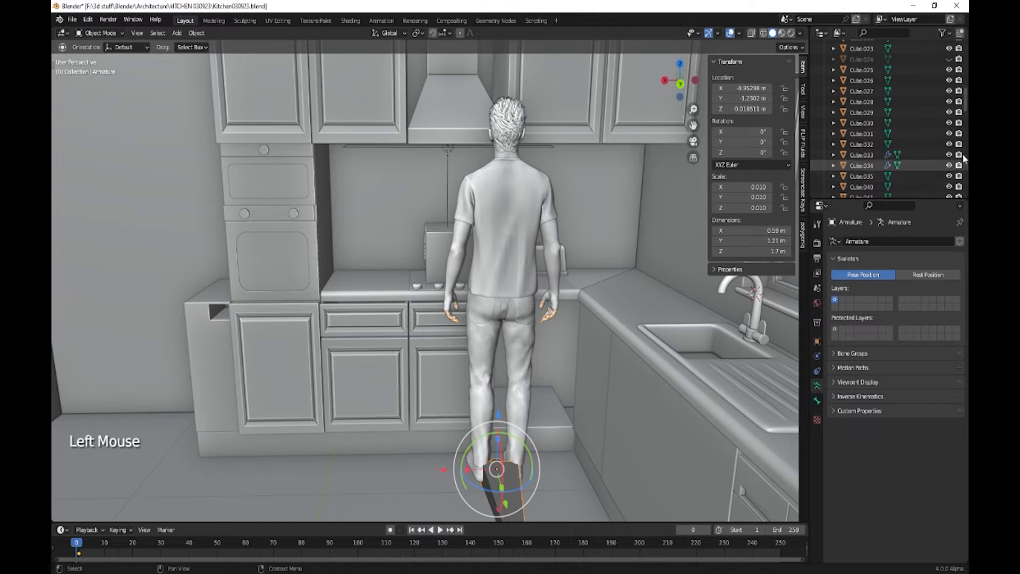
{"action": "scroll", "coordinate": [918, 104], "scroll_direction": "up", "scroll_amount": 5}
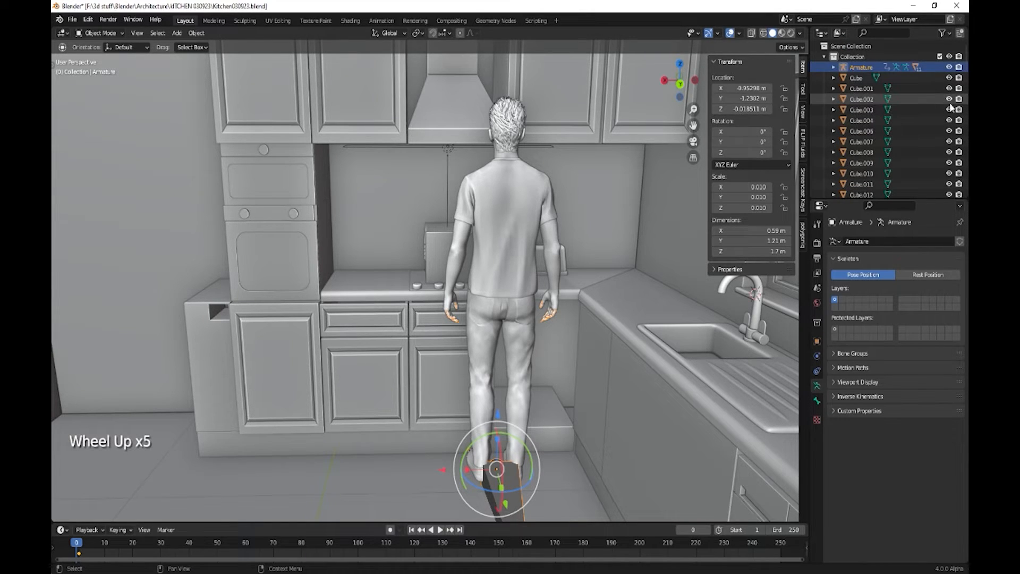
{"action": "right_click", "coordinate": [865, 69]}
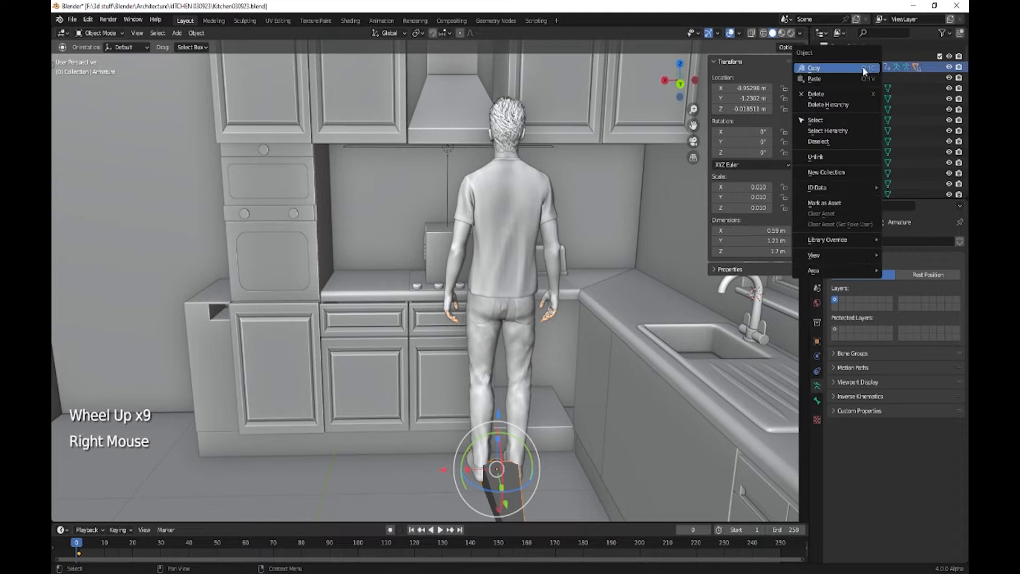
{"action": "left_click", "coordinate": [831, 131]}
{"action": "middle_click_drag", "start_coordinate": [559, 354], "coordinate": [532, 409]}
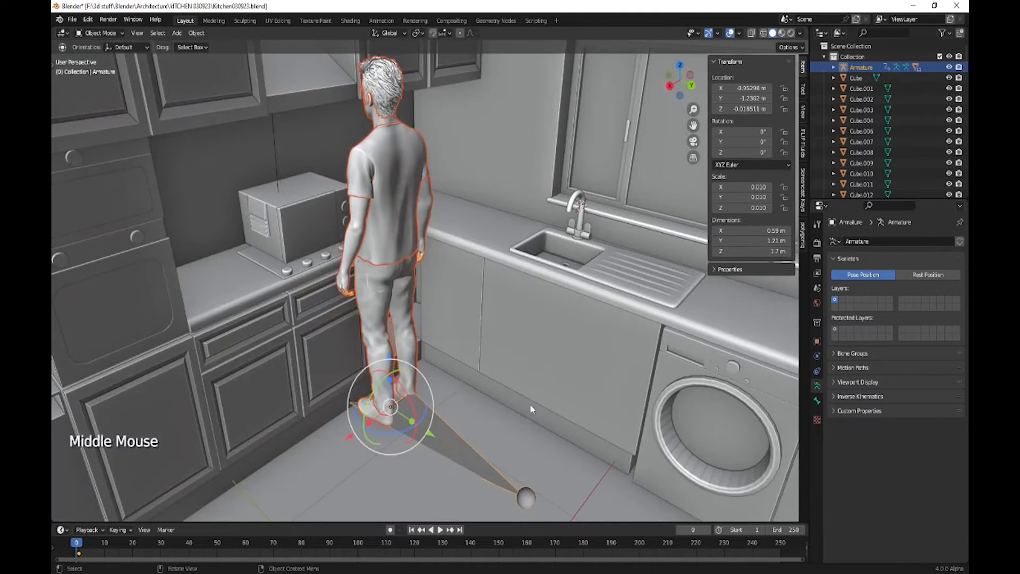
{"action": "left_click_drag", "start_coordinate": [433, 440], "coordinate": [202, 359]}
- Select the microwave's door, both knobs, button and body together and move them about -0.946 m along X into the worktop corner
{"action": "middle_click_drag", "start_coordinate": [202, 358], "coordinate": [423, 231]}
{"action": "left_click", "coordinate": [424, 232]}
{"action": "scroll", "coordinate": [486, 219], "scroll_direction": "up", "scroll_amount": 4}
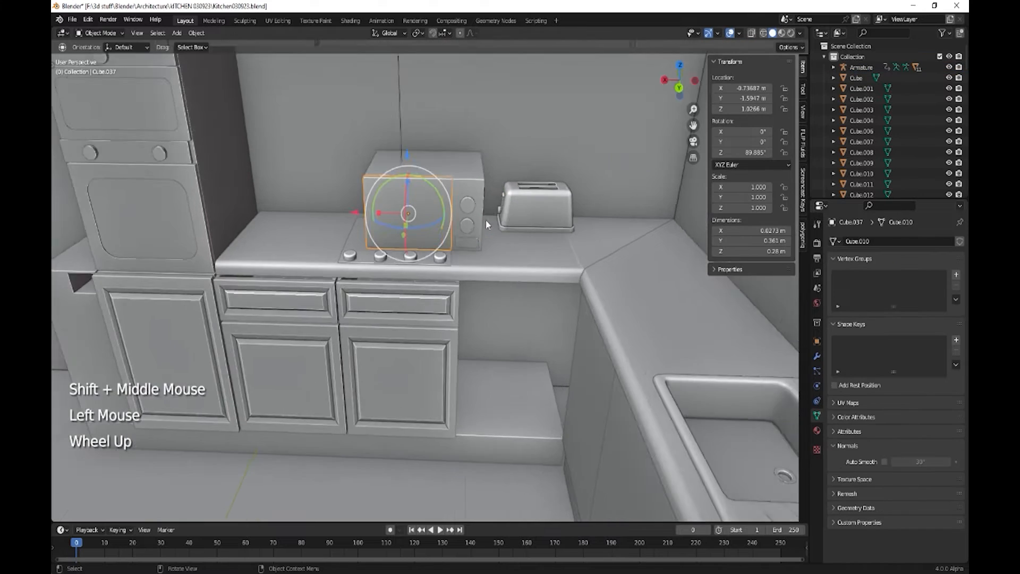
{"action": "left_click", "coordinate": [489, 176], "text": "shift"}
{"action": "left_click", "coordinate": [483, 204], "text": "shift"}
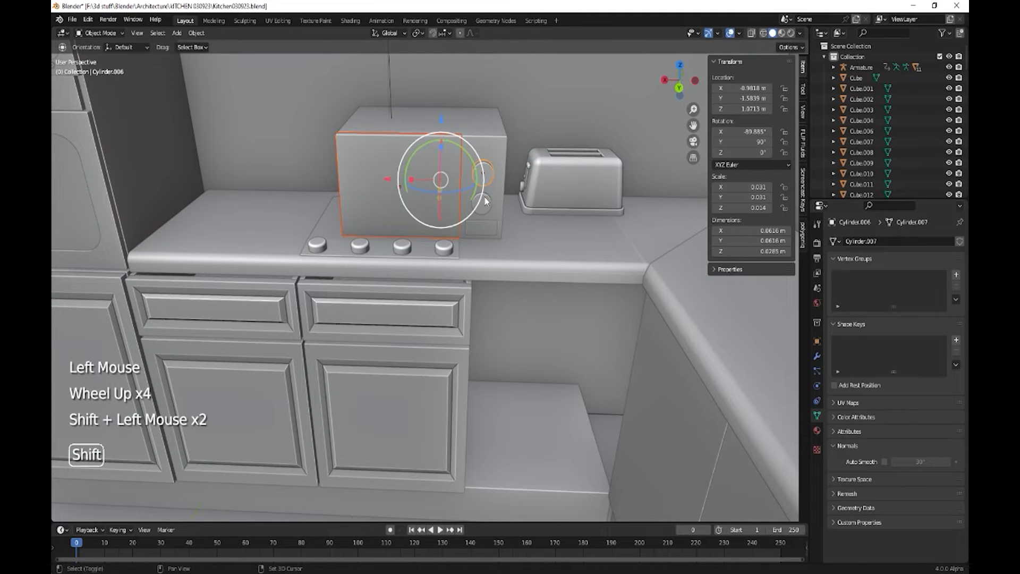
{"action": "left_click", "coordinate": [487, 228], "text": "shift"}
{"action": "middle_click_drag", "start_coordinate": [486, 228], "coordinate": [337, 192]}
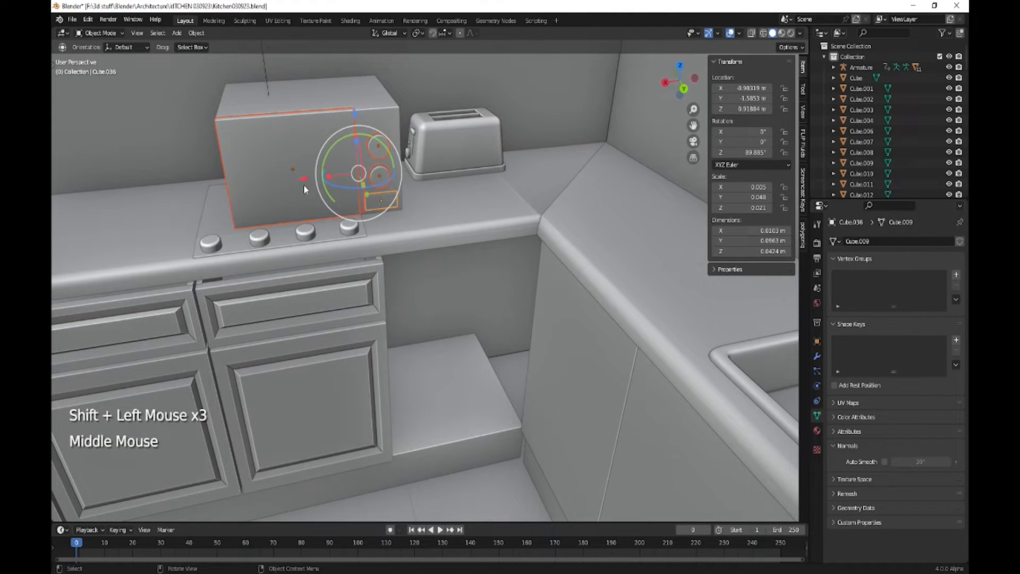
{"action": "left_click_drag", "start_coordinate": [304, 179], "coordinate": [527, 174]}
{"action": "key", "text": "ctrl+z"}
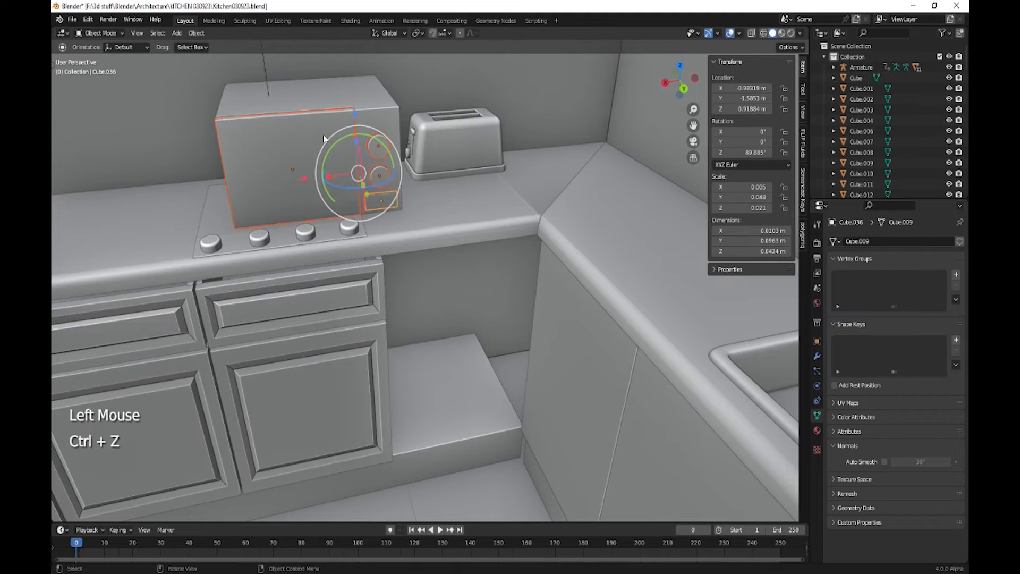
{"action": "left_click", "coordinate": [348, 104], "text": "shift"}
{"action": "left_click_drag", "start_coordinate": [295, 170], "coordinate": [579, 142]}
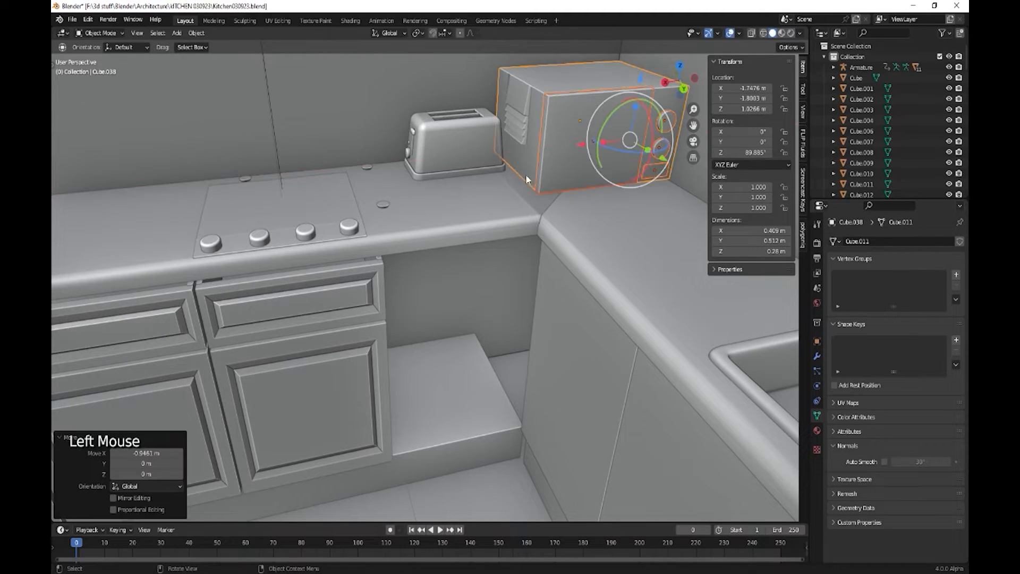
{"action": "left_click", "coordinate": [385, 207]}
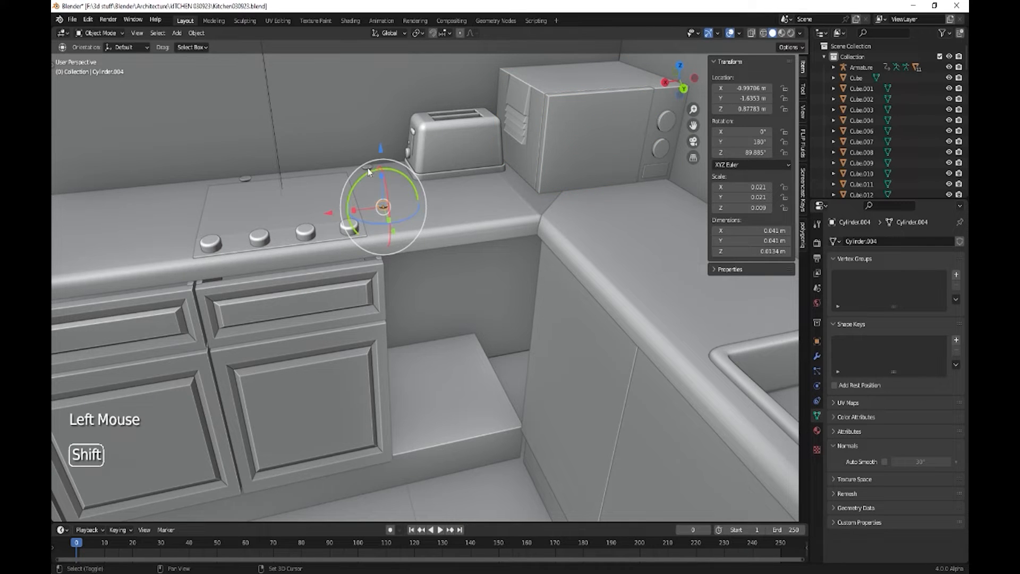
{"action": "left_click", "coordinate": [369, 171], "text": "shift"}
{"action": "left_click", "coordinate": [246, 179], "text": "shift"}
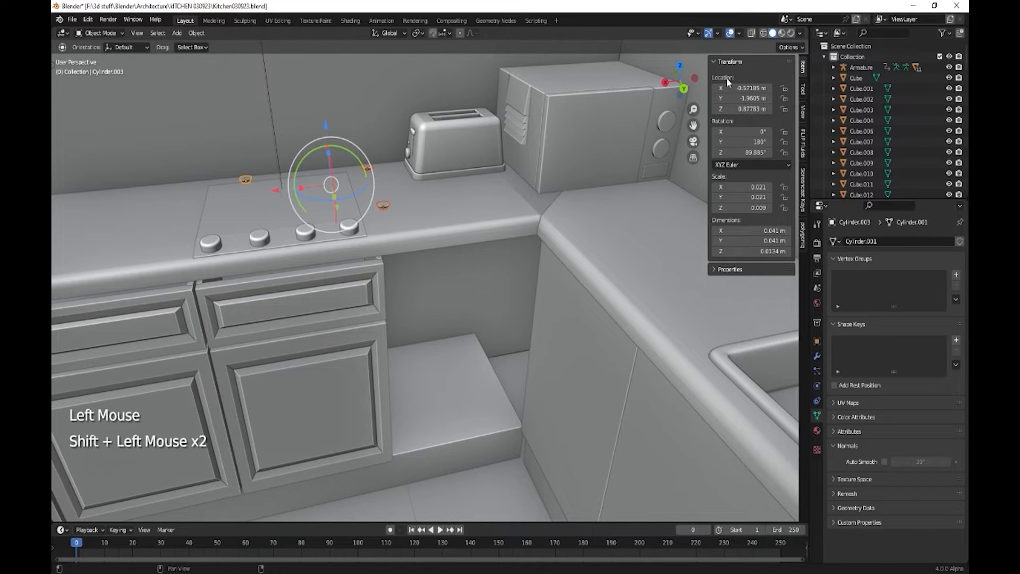
{"action": "left_click", "coordinate": [752, 34]}
{"action": "left_click", "coordinate": [241, 224], "text": "shift"}
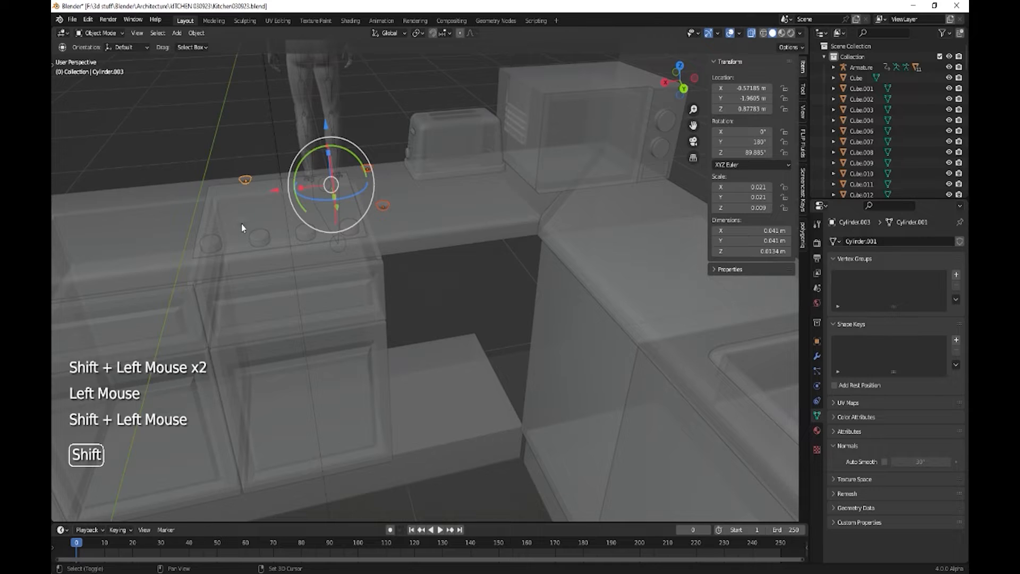
{"action": "left_click", "coordinate": [241, 225], "text": "shift"}
{"action": "left_click", "coordinate": [240, 225], "text": "shift"}
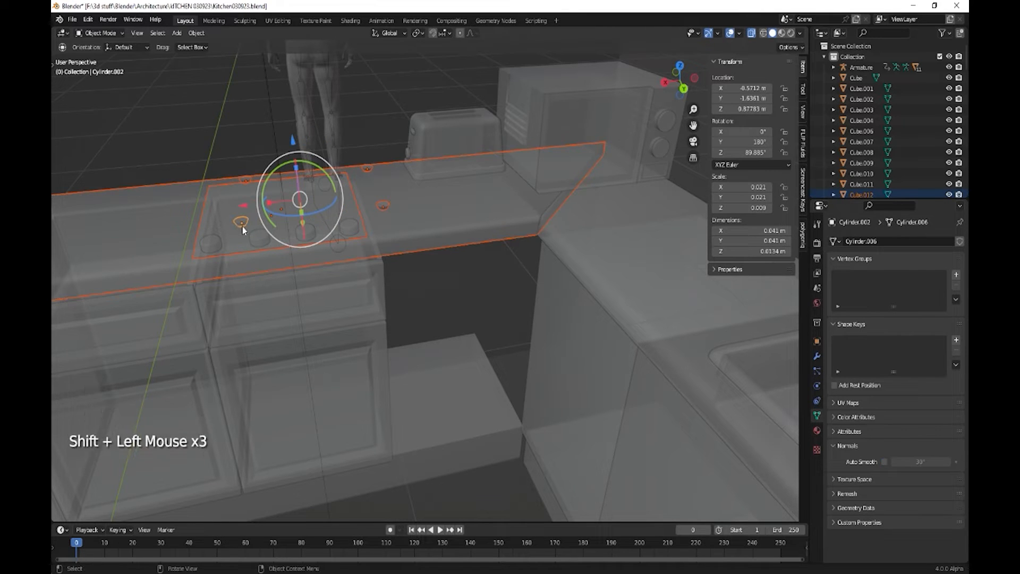
{"action": "left_click", "coordinate": [166, 240], "text": "shift"}
{"action": "left_click", "coordinate": [171, 247], "text": "shift"}
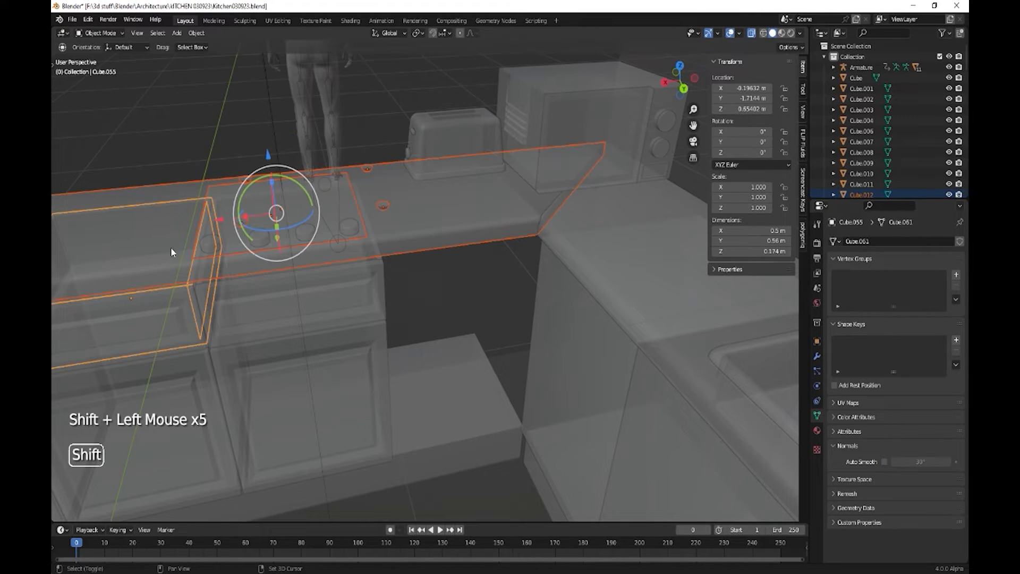
{"action": "left_click", "coordinate": [227, 257], "text": "shift"}
{"action": "key", "text": "ctrl+z"}
{"action": "key", "text": "ctrl+z"}
{"action": "key", "text": "ctrl+z"}
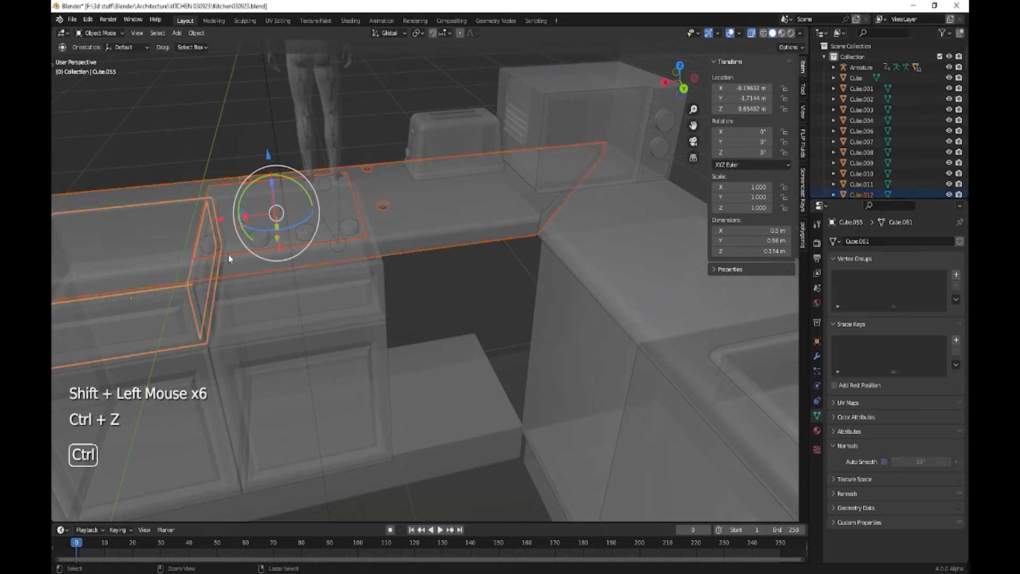
{"action": "key", "text": "ctrl+z"}
- Show the scene in wireframe and select only the four small microwave feet around the hob
{"action": "scroll", "coordinate": [226, 231], "scroll_direction": "up", "scroll_amount": 5}
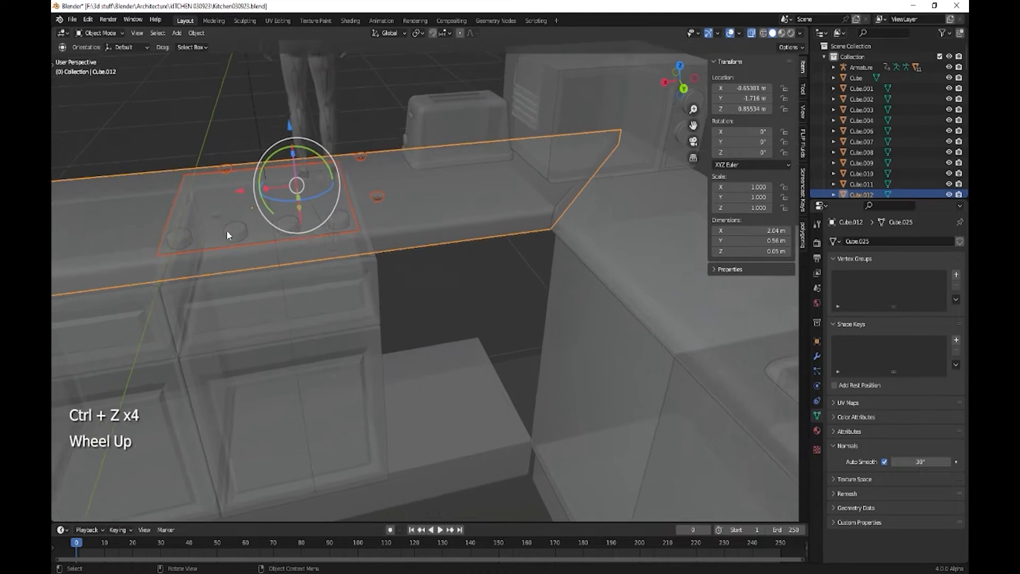
{"action": "middle_click_drag", "start_coordinate": [202, 239], "coordinate": [679, 187], "text": "shift"}
{"action": "left_click", "coordinate": [764, 33]}
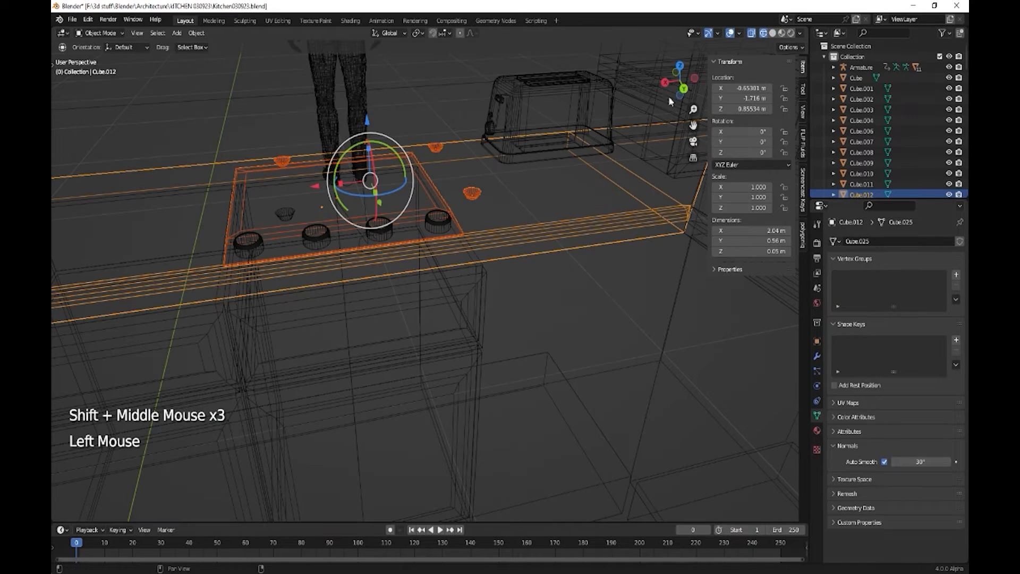
{"action": "left_click", "coordinate": [286, 218]}
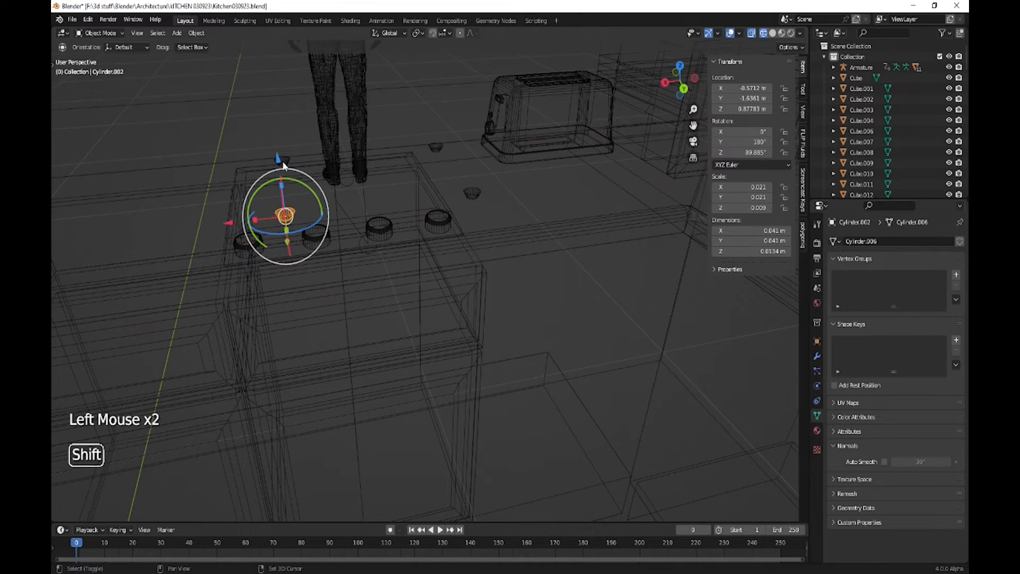
{"action": "left_click", "coordinate": [288, 218], "text": "shift"}
{"action": "left_click", "coordinate": [288, 218]}
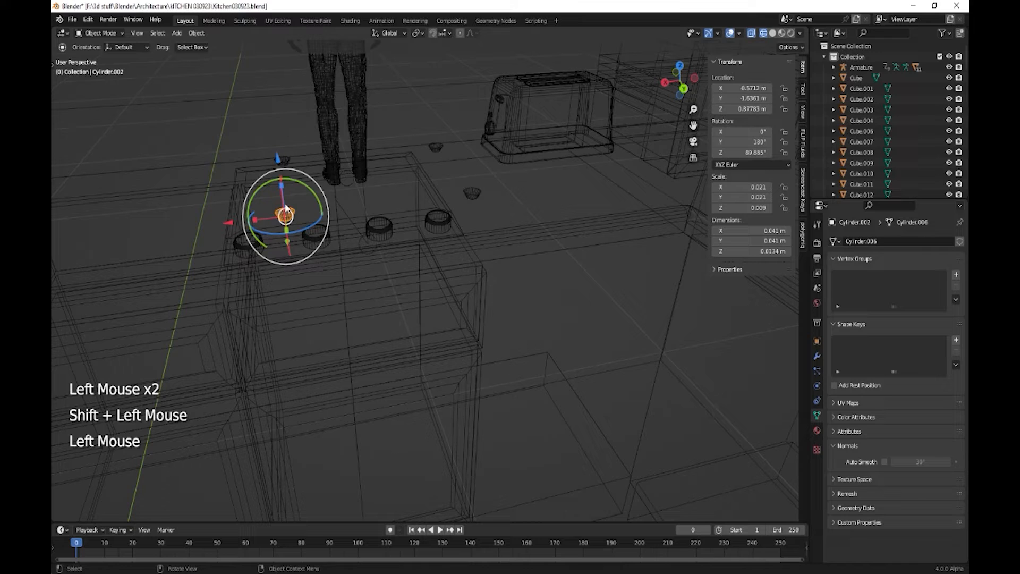
{"action": "left_click", "coordinate": [286, 162], "text": "shift"}
{"action": "left_click", "coordinate": [435, 148], "text": "shift"}
{"action": "left_click", "coordinate": [468, 194], "text": "shift"}
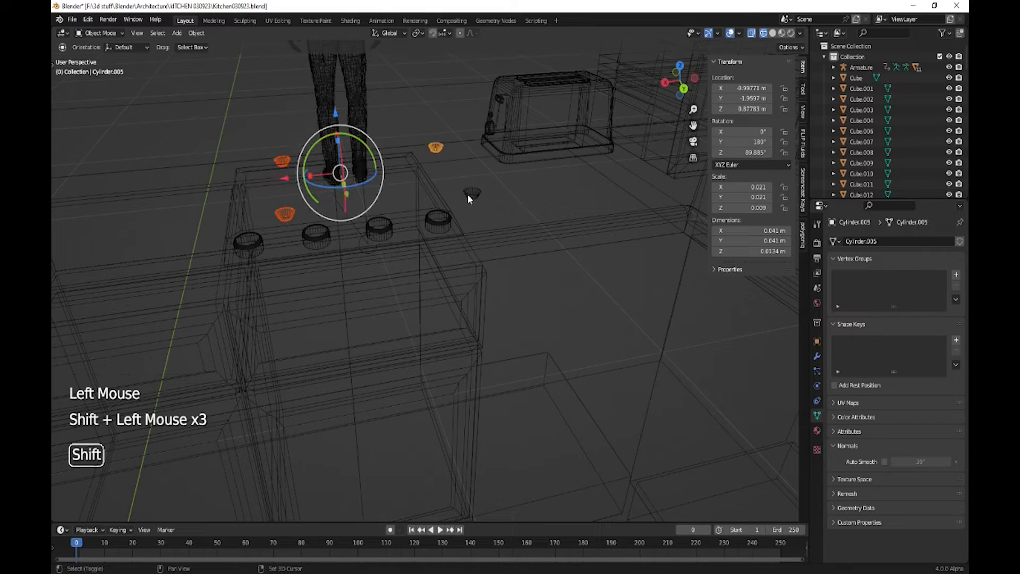
- Return to solid shading with X-ray off and move the four feet about -0.99 m along X beneath the microwave
{"action": "left_click", "coordinate": [773, 33]}
{"action": "scroll", "coordinate": [534, 282], "scroll_direction": "down", "scroll_amount": 7}
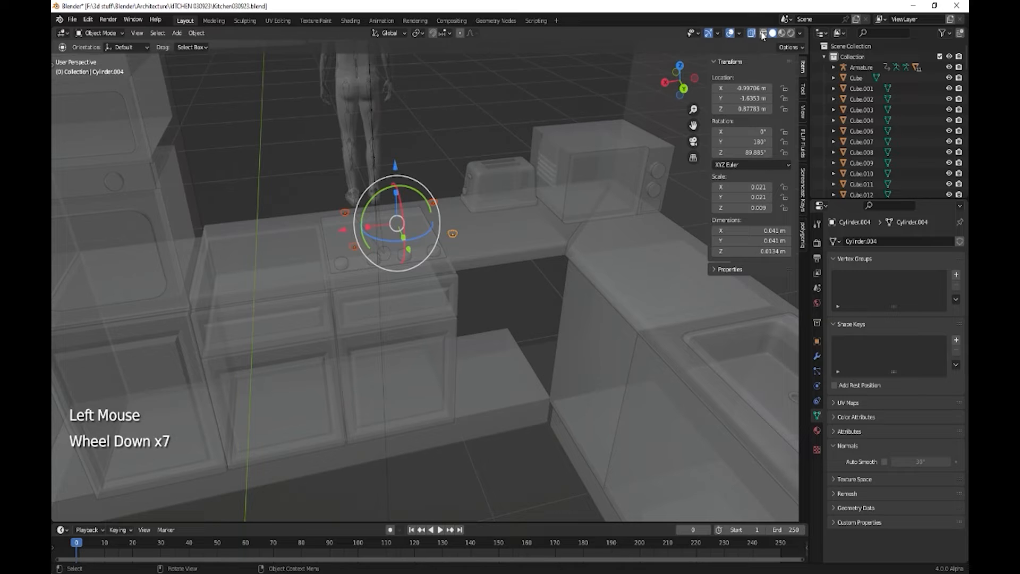
{"action": "left_click", "coordinate": [751, 33]}
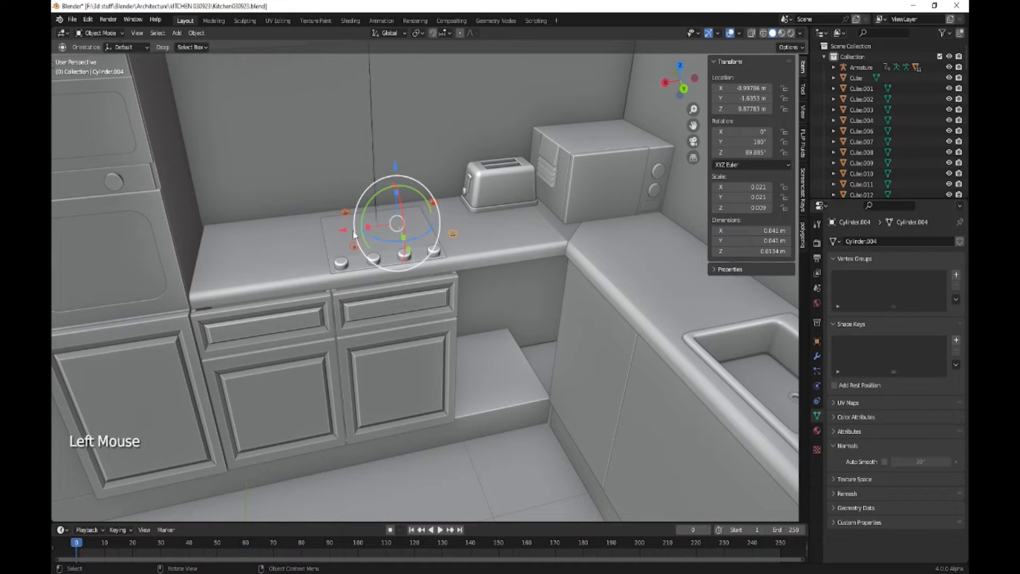
{"action": "left_click_drag", "start_coordinate": [354, 234], "coordinate": [541, 187]}
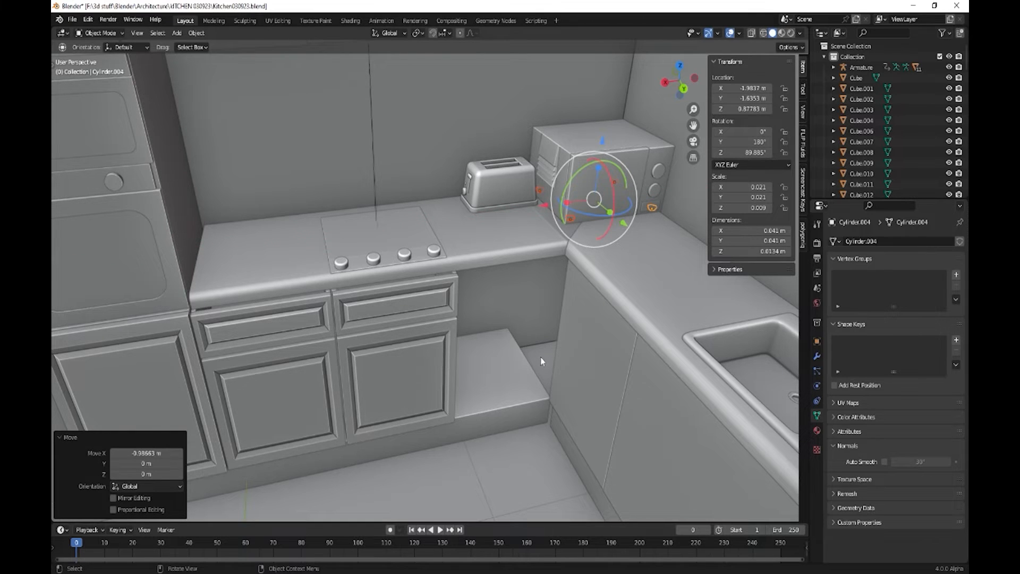
- Move the tall panelled door below the oven about -1.52 m along X to cover the opening beside the corner
{"action": "middle_click_drag", "start_coordinate": [540, 357], "coordinate": [555, 337]}
{"action": "scroll", "coordinate": [508, 366], "scroll_direction": "down", "scroll_amount": 1}
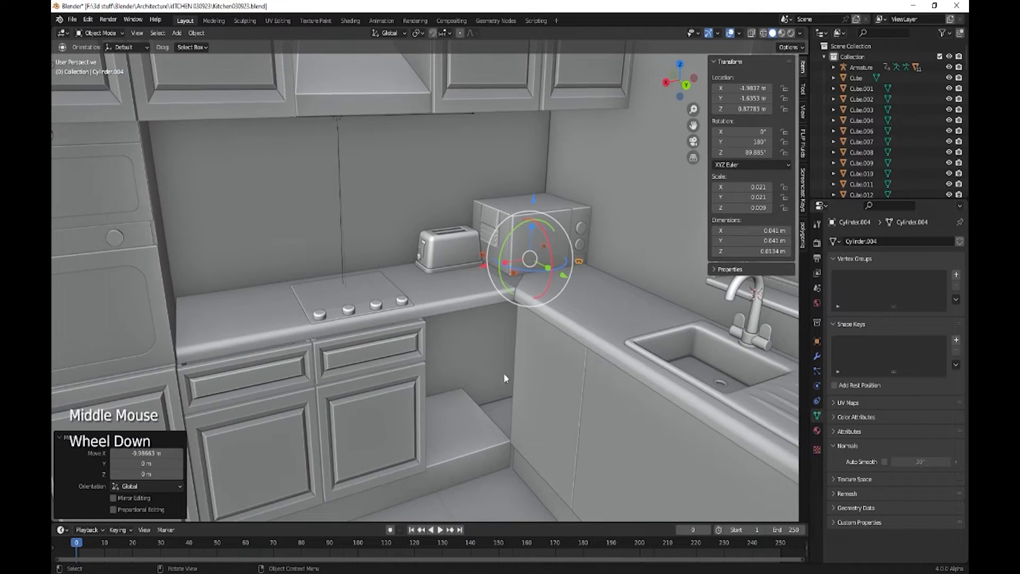
{"action": "middle_click_drag", "start_coordinate": [514, 435], "coordinate": [487, 433]}
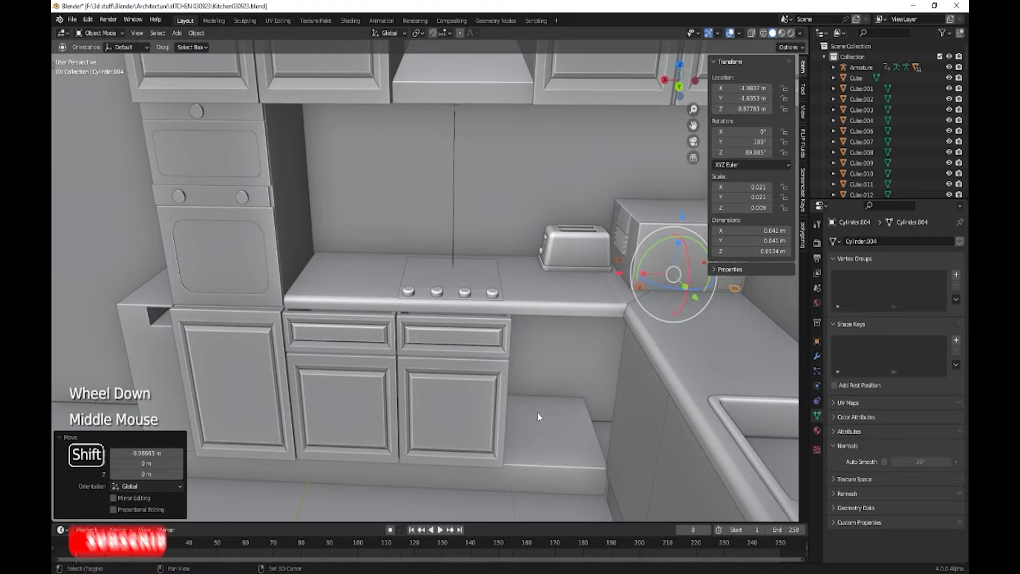
{"action": "middle_click_drag", "start_coordinate": [537, 412], "coordinate": [472, 352], "text": "shift"}
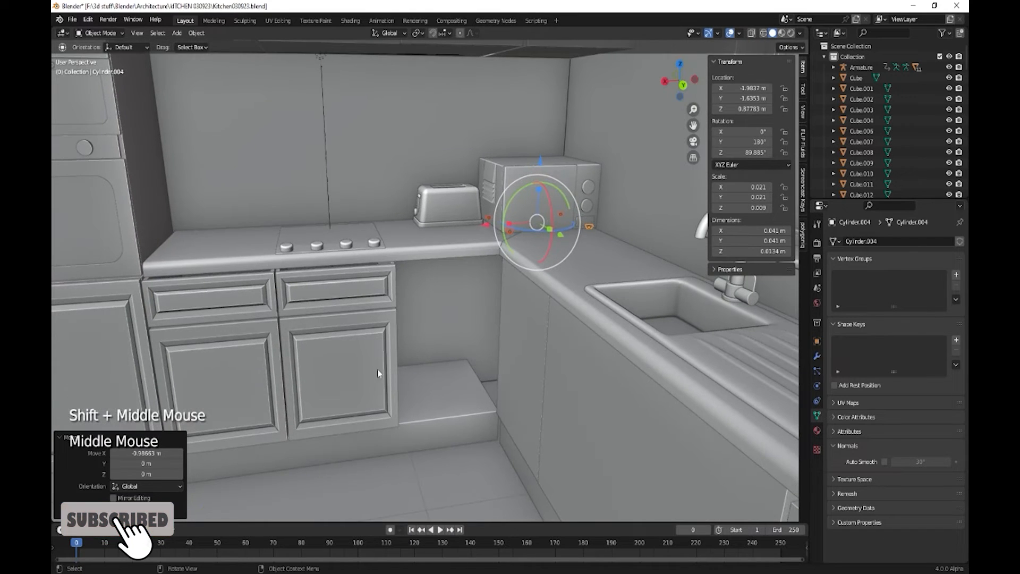
{"action": "middle_click_drag", "start_coordinate": [323, 391], "coordinate": [489, 335], "text": "shift"}
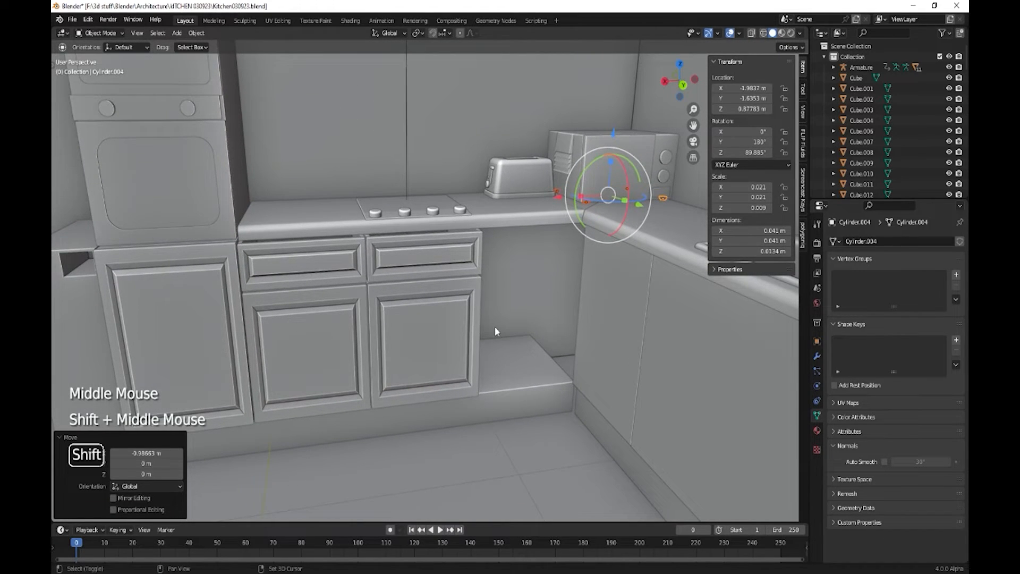
{"action": "left_click", "coordinate": [174, 325]}
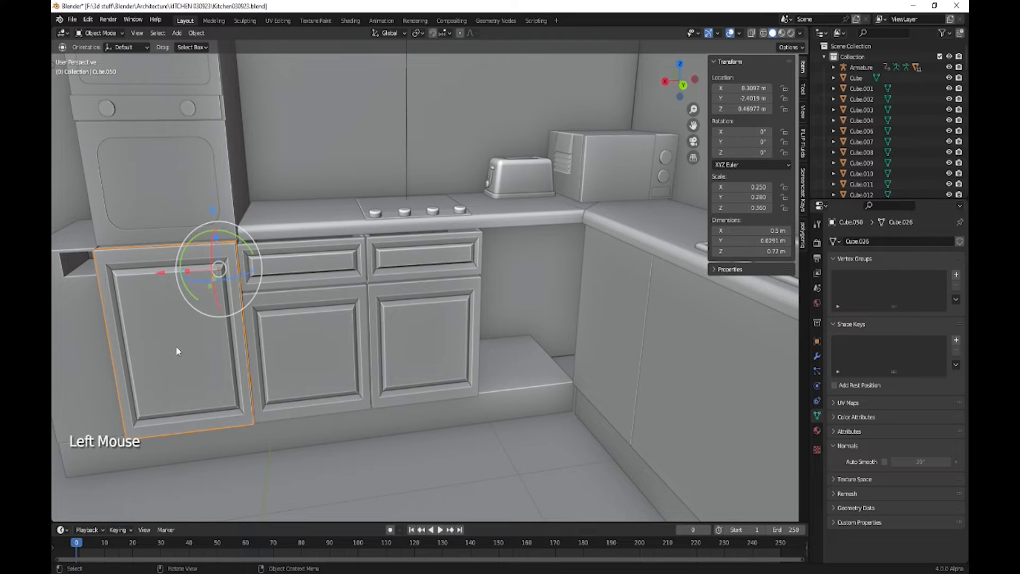
{"action": "middle_click_drag", "start_coordinate": [177, 351], "coordinate": [181, 347]}
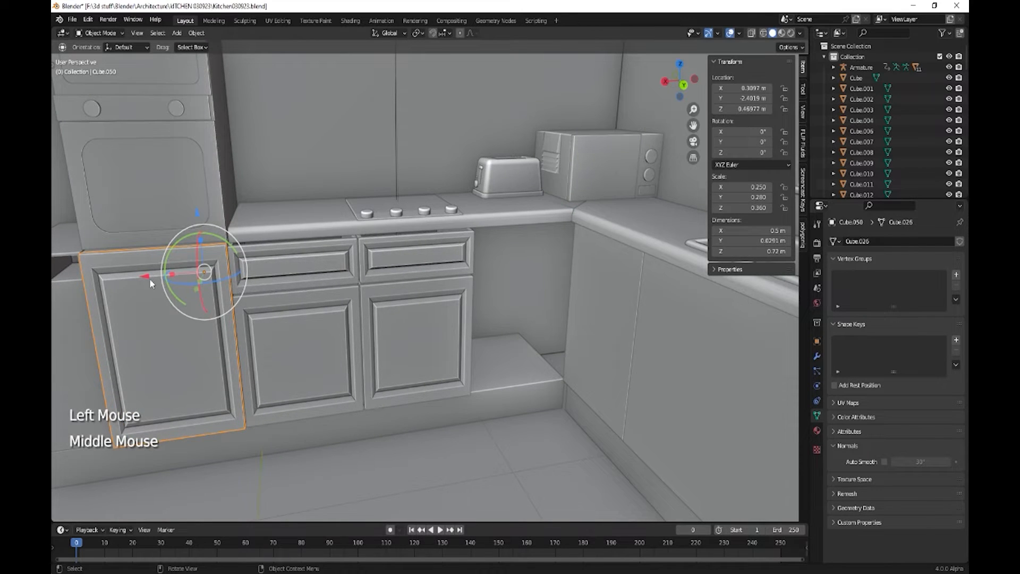
{"action": "left_click_drag", "start_coordinate": [150, 279], "coordinate": [402, 295]}
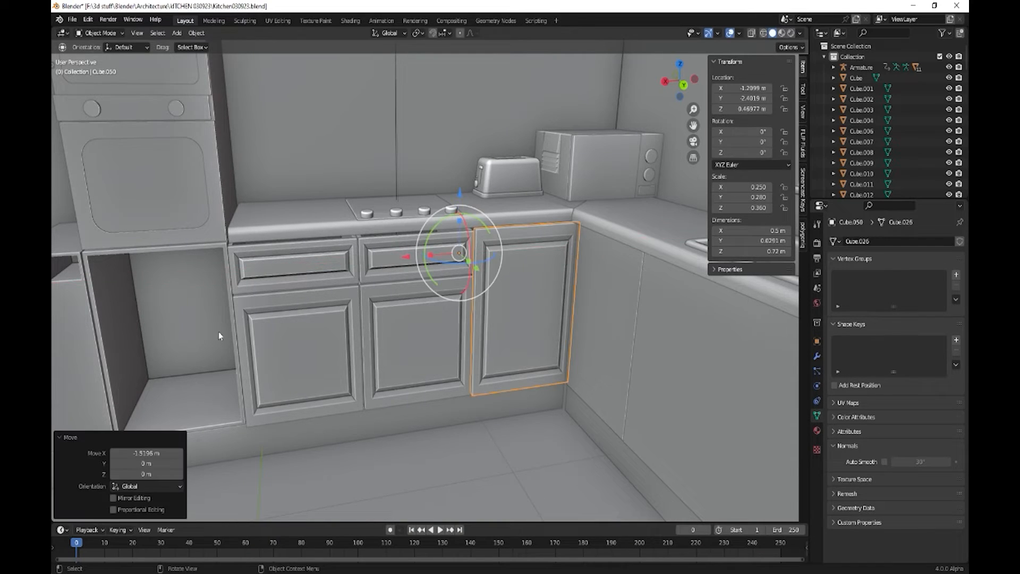
- Duplicate the open cabinet body below the oven and place the copy about -1.55 m along X behind the moved door
{"action": "left_click", "coordinate": [171, 333]}
{"action": "key", "text": "shift+d"}
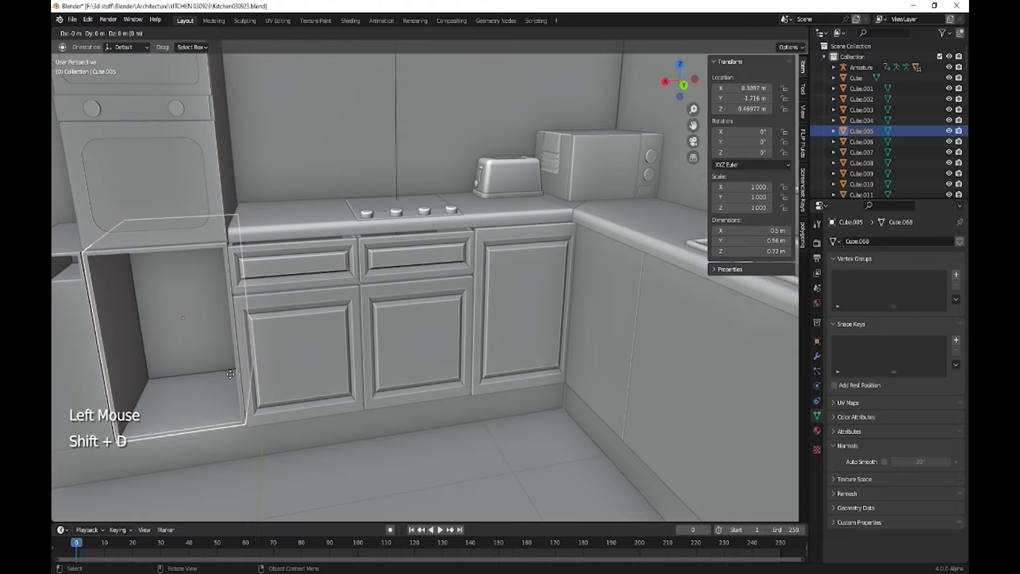
{"action": "key", "text": "x"}
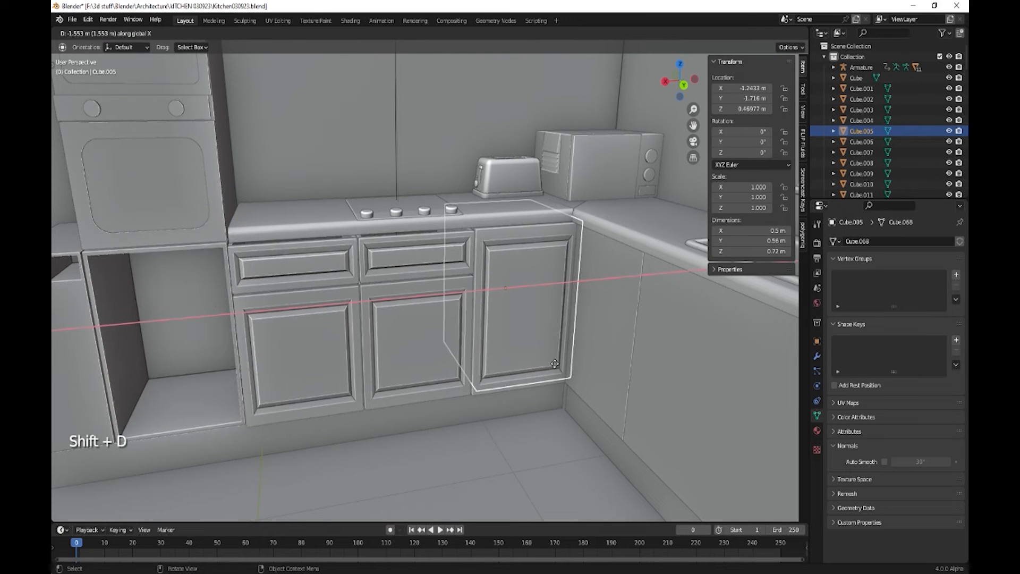
{"action": "left_click", "coordinate": [553, 365]}
- Delete the plain cabinet block next to the corner under the sink worktop
{"action": "middle_click_drag", "start_coordinate": [550, 428], "coordinate": [529, 337]}
{"action": "left_click", "coordinate": [475, 268]}
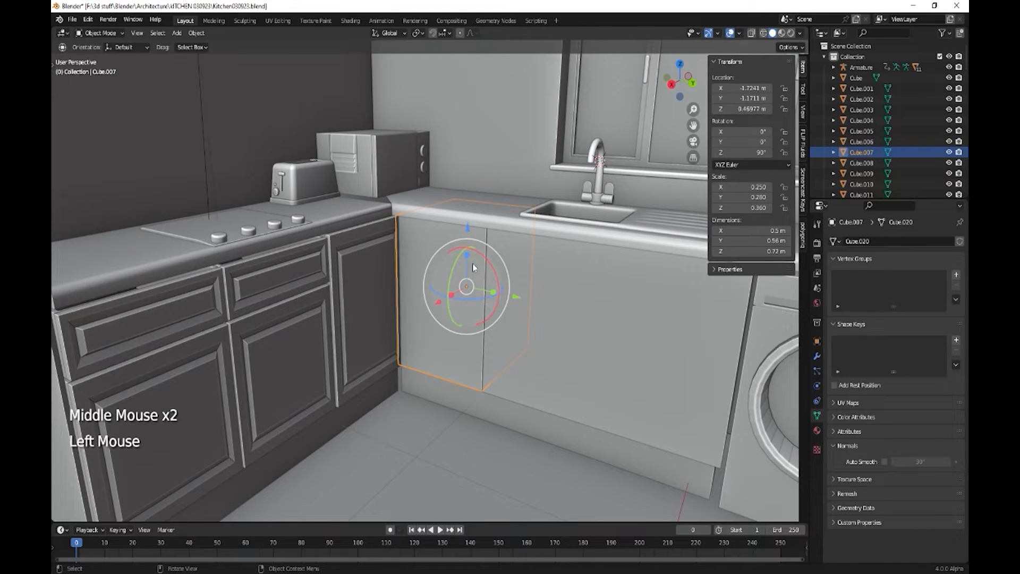
{"action": "key", "text": "Delete"}
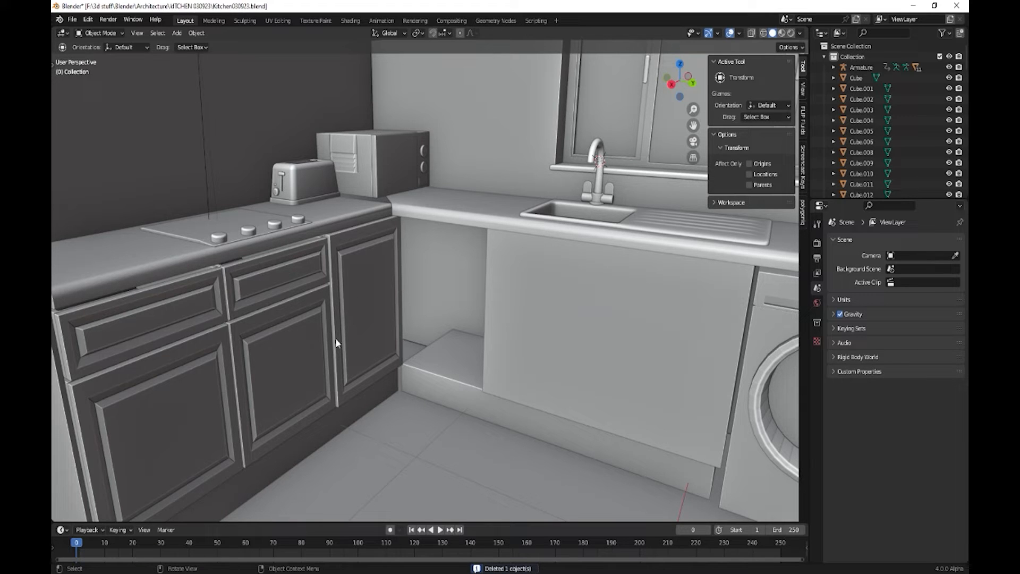
- Select the lower door and the drawer front of the hob cabinet nearest the corner
{"action": "left_click", "coordinate": [282, 345]}
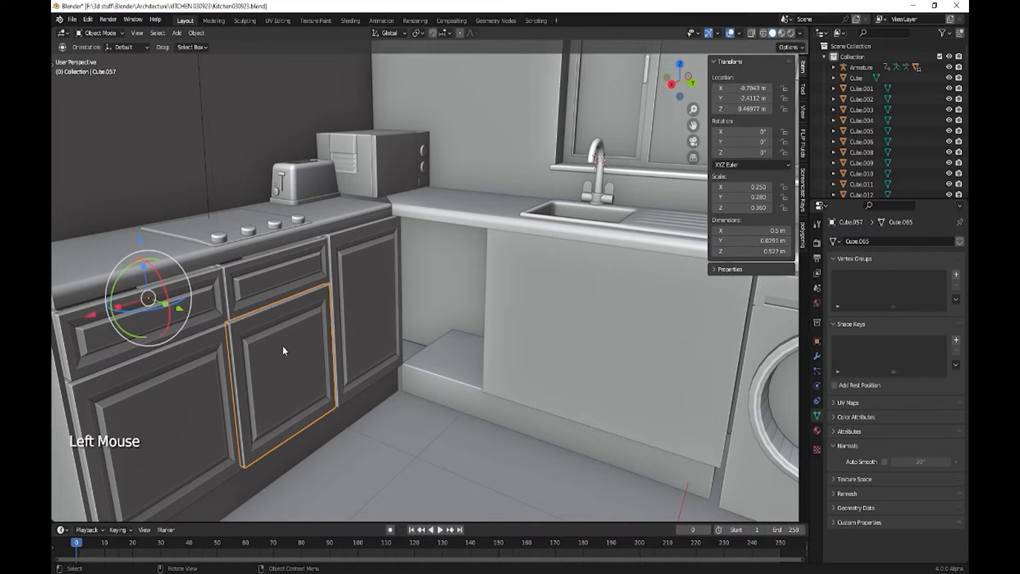
{"action": "left_click", "coordinate": [275, 277], "text": "shift"}
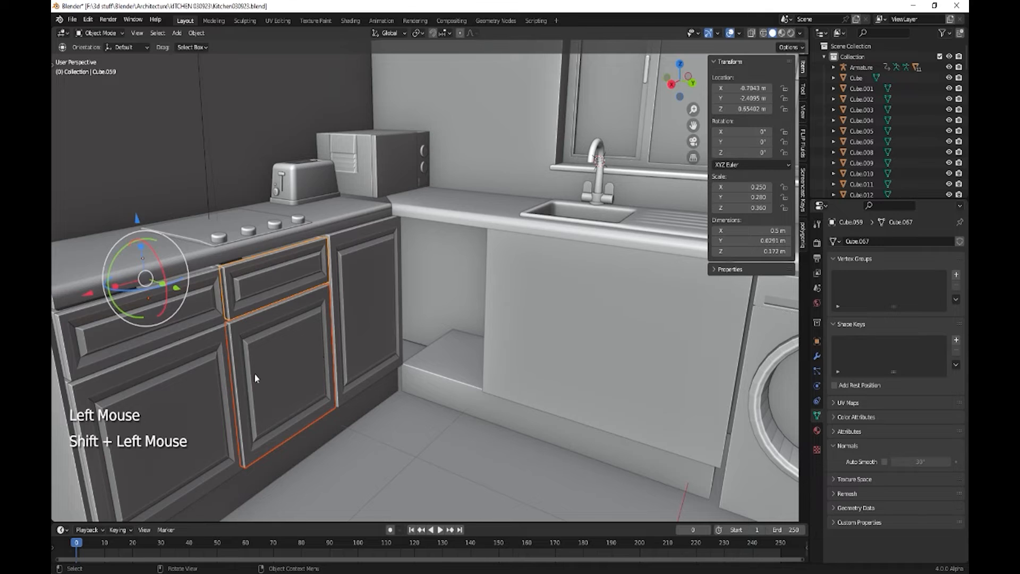
{"action": "middle_click_drag", "start_coordinate": [255, 377], "coordinate": [342, 329]}
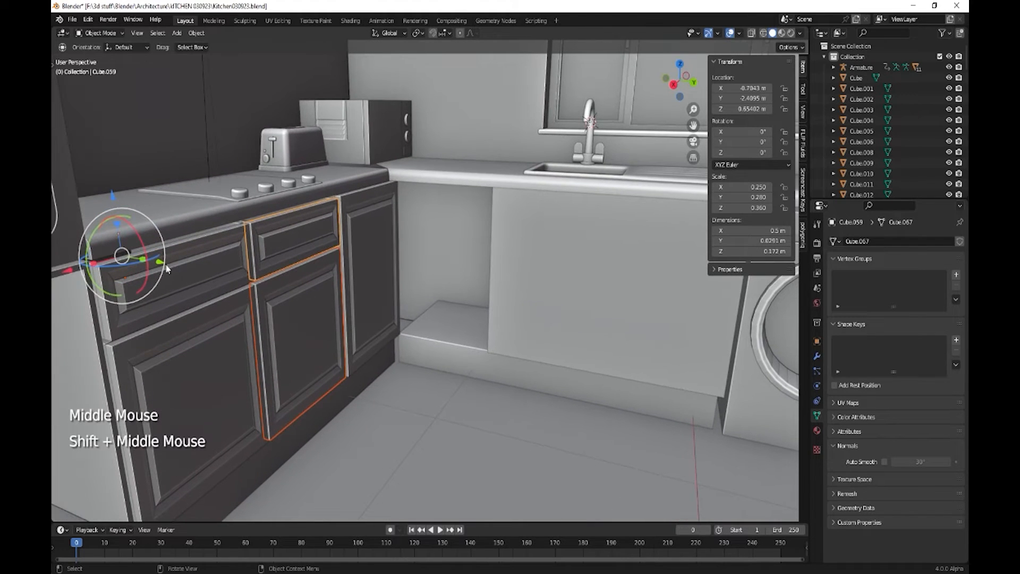
{"action": "left_click_drag", "start_coordinate": [167, 269], "coordinate": [260, 303]}
{"action": "left_click", "coordinate": [321, 362], "text": "shift"}
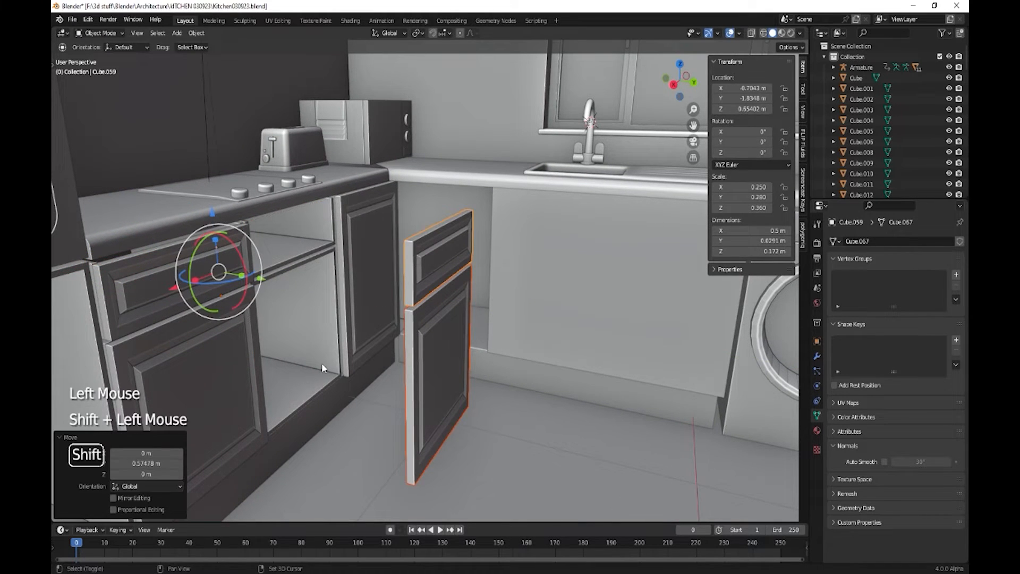
{"action": "left_click", "coordinate": [317, 228], "text": "shift"}
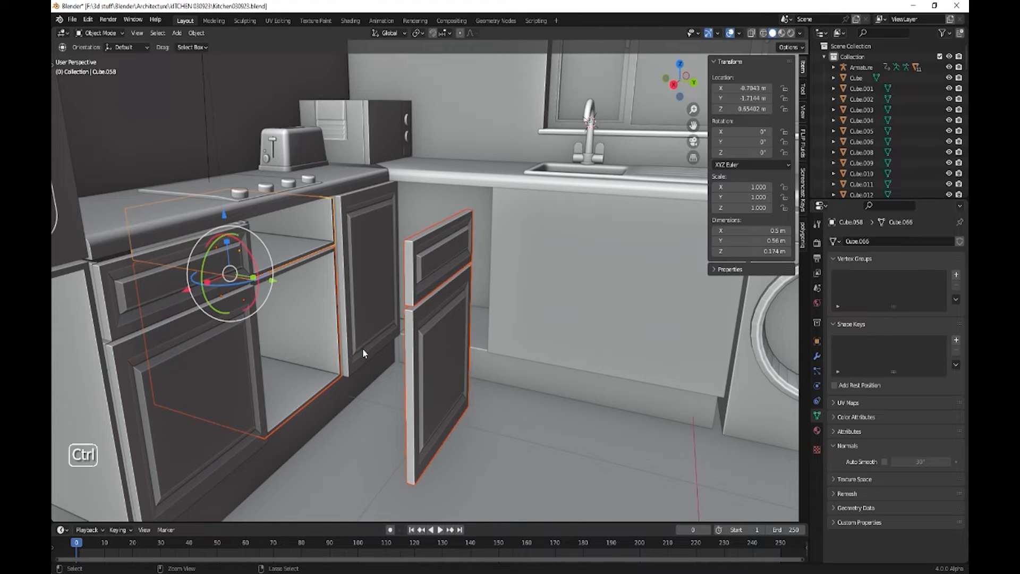
{"action": "key", "text": "ctrl+z"}
{"action": "key", "text": "ctrl+z"}
{"action": "key", "text": "ctrl+z"}
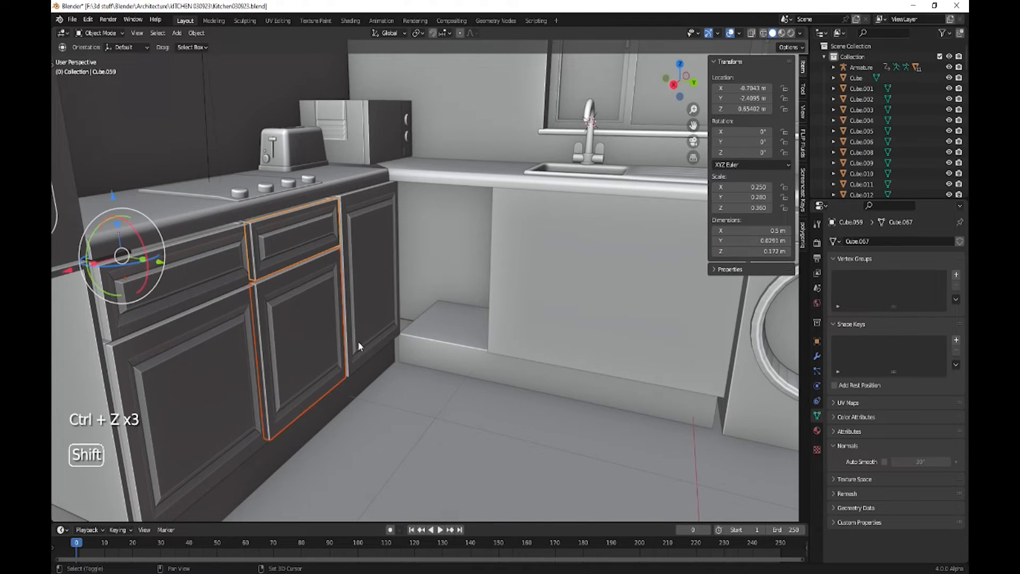
- Duplicate the selected door and drawer front and place the copy about 1.03 m along Y, out in the room
{"action": "key", "text": "shift+d"}
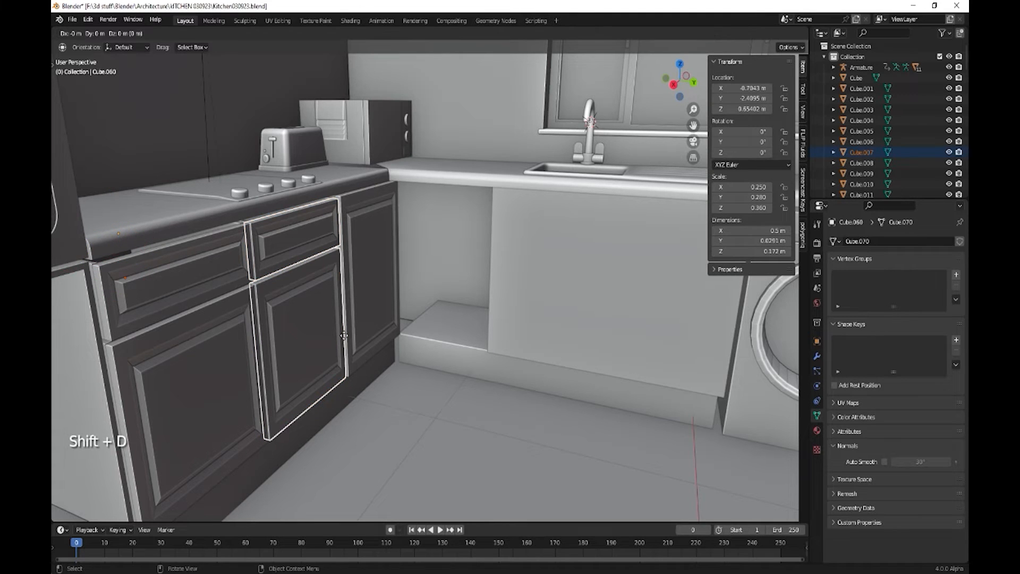
{"action": "key", "text": "y"}
{"action": "left_click", "coordinate": [528, 407]}
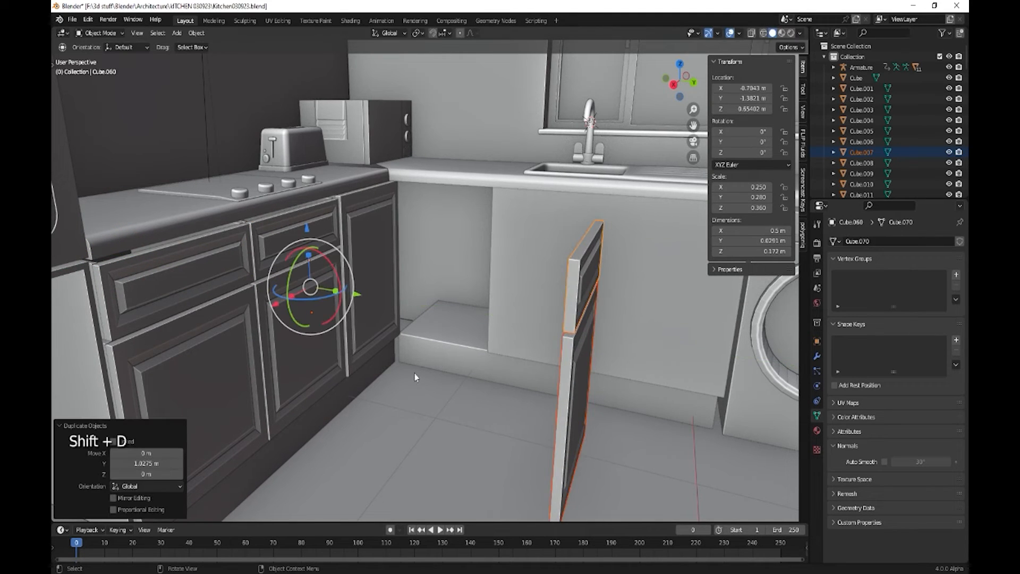
- Move the lower door and drawer front of the hob cabinet nearest the corner about 0.27 m along Y, exposing its body
{"action": "scroll", "coordinate": [275, 393], "scroll_direction": "down", "scroll_amount": 2}
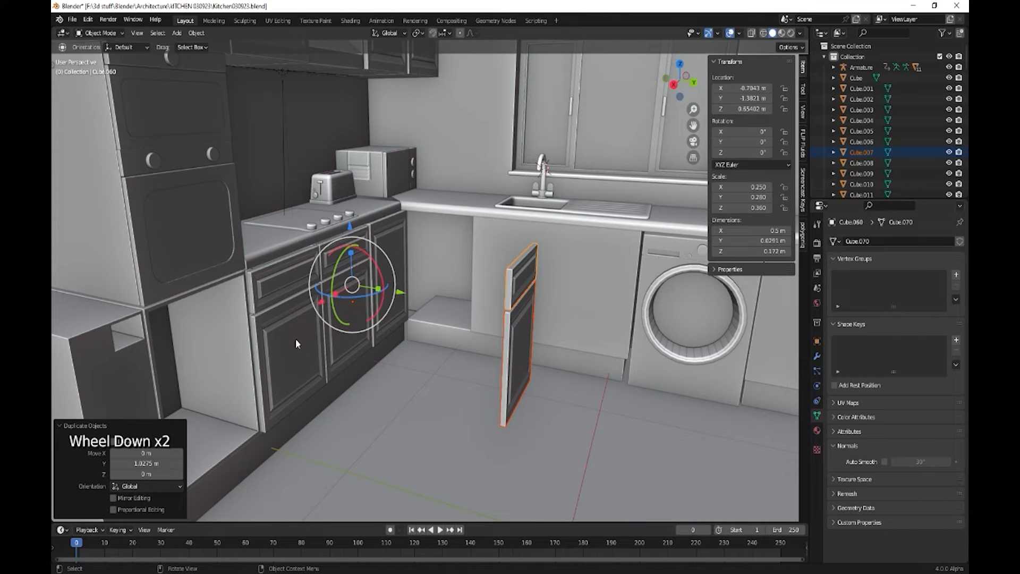
{"action": "left_click", "coordinate": [344, 276]}
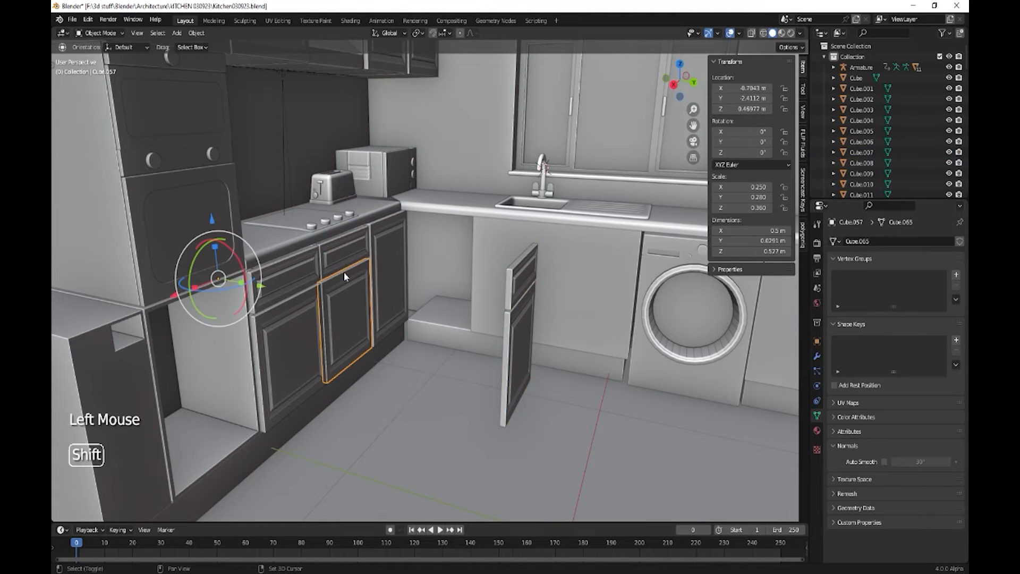
{"action": "left_click", "coordinate": [345, 249], "text": "shift"}
{"action": "left_click_drag", "start_coordinate": [256, 271], "coordinate": [325, 305]}
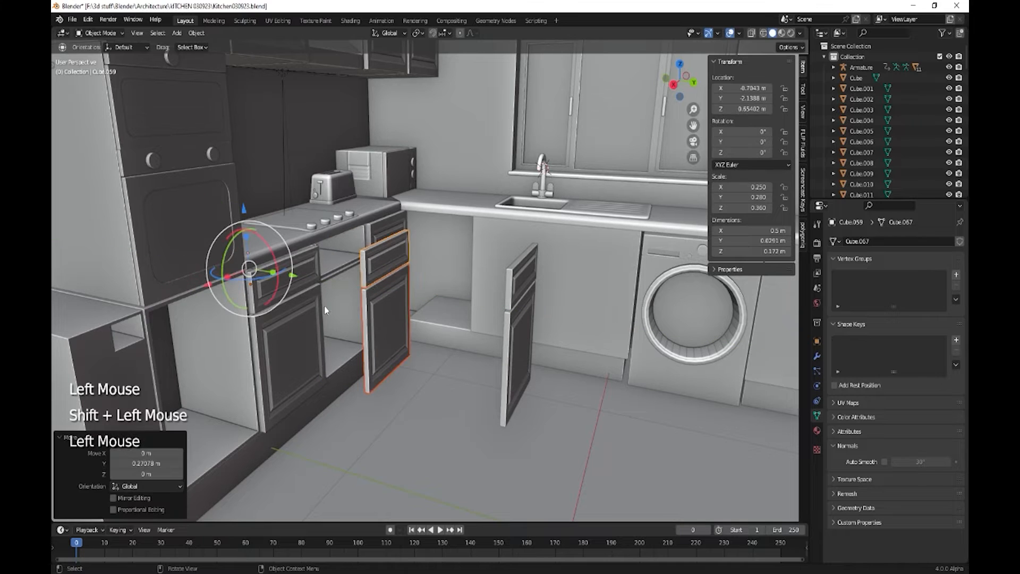
- Duplicate the exposed lower and drawer bodies and place the copies about 1.04 m along Y behind the freestanding fronts
{"action": "left_click", "coordinate": [340, 327]}
{"action": "left_click", "coordinate": [353, 344], "text": "shift"}
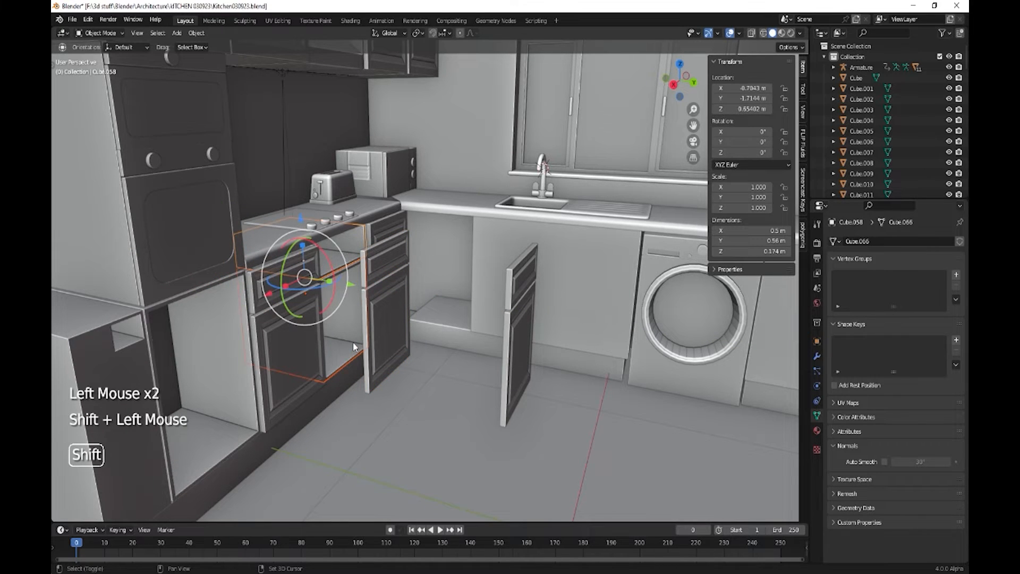
{"action": "key", "text": "shift+d"}
{"action": "key", "text": "y"}
{"action": "left_click", "coordinate": [398, 300]}
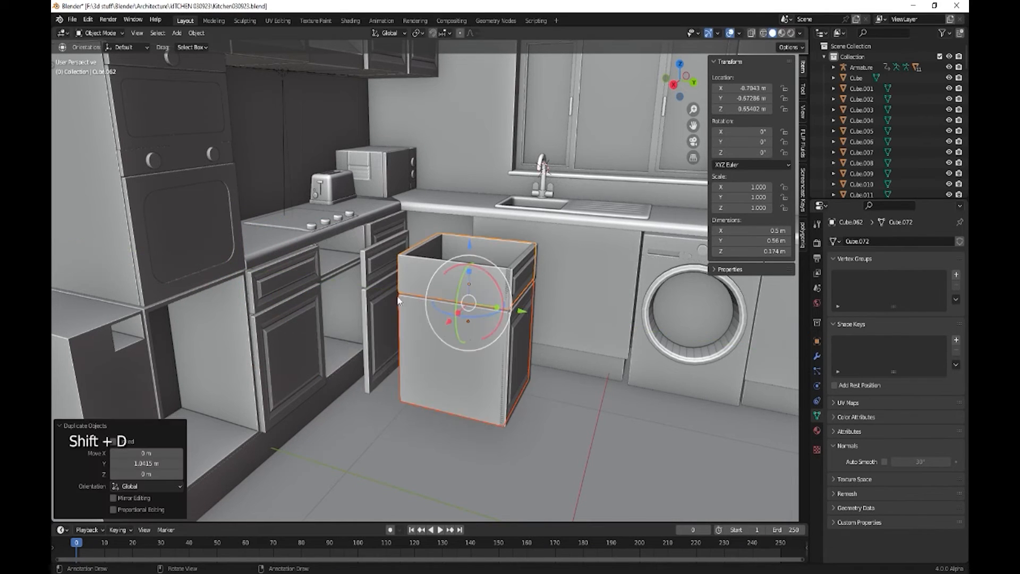
- Move the displaced door and drawer front back along Y onto the hob cabinet
{"action": "left_click", "coordinate": [375, 314]}
{"action": "left_click", "coordinate": [381, 260], "text": "shift"}
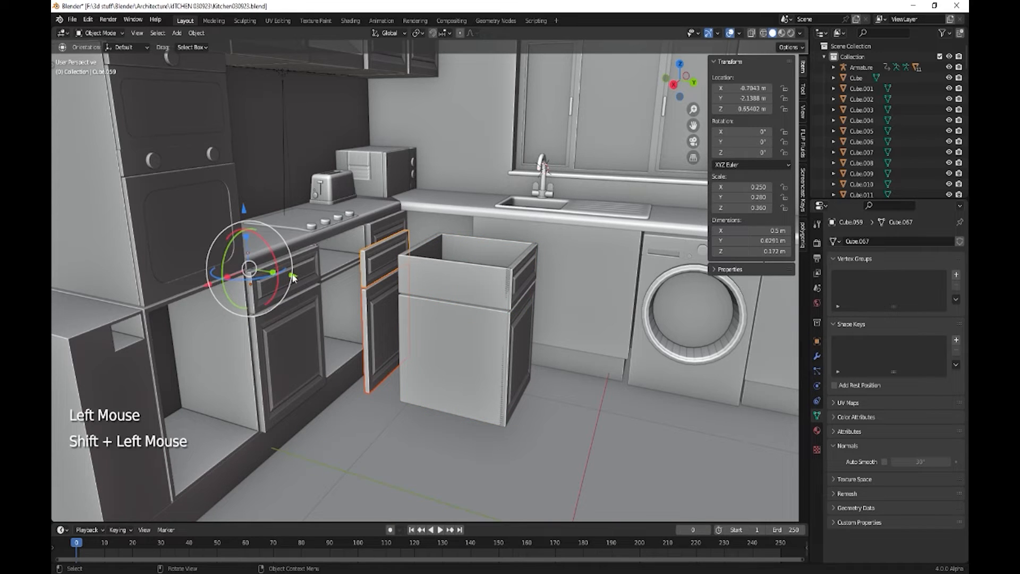
{"action": "left_click_drag", "start_coordinate": [291, 275], "coordinate": [261, 270]}
- Select both copied bodies with their door and drawer front, and rotate the whole unit -90° about Z
{"action": "left_click", "coordinate": [479, 327]}
{"action": "left_click", "coordinate": [493, 284], "text": "shift"}
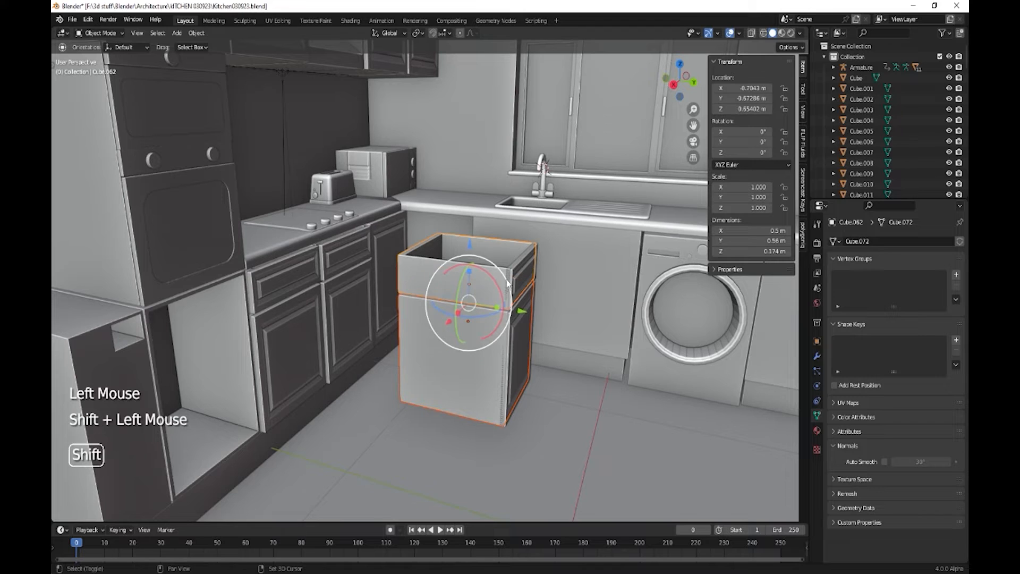
{"action": "left_click", "coordinate": [522, 282], "text": "shift"}
{"action": "left_click", "coordinate": [523, 335], "text": "shift"}
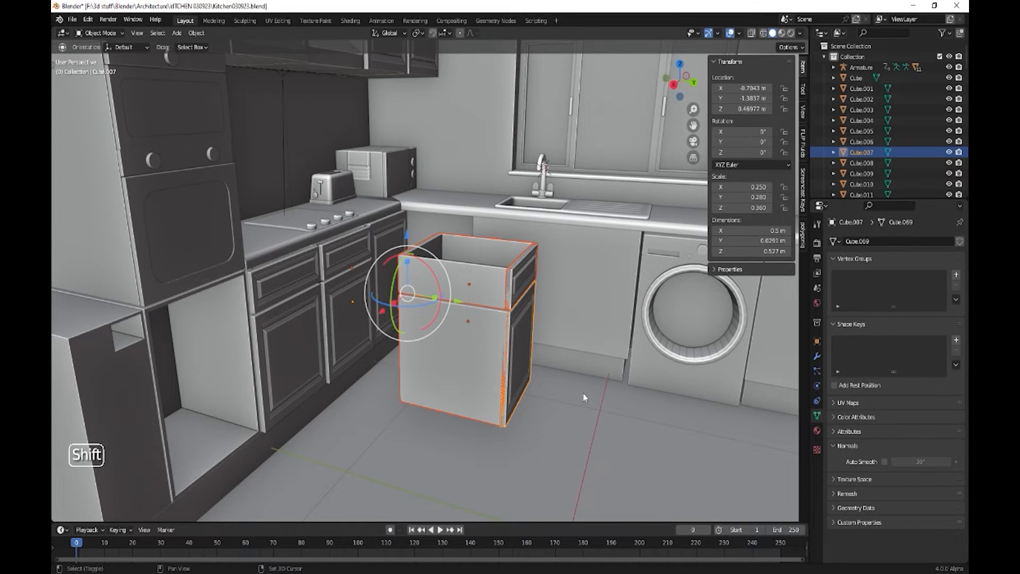
{"action": "key", "text": "r"}
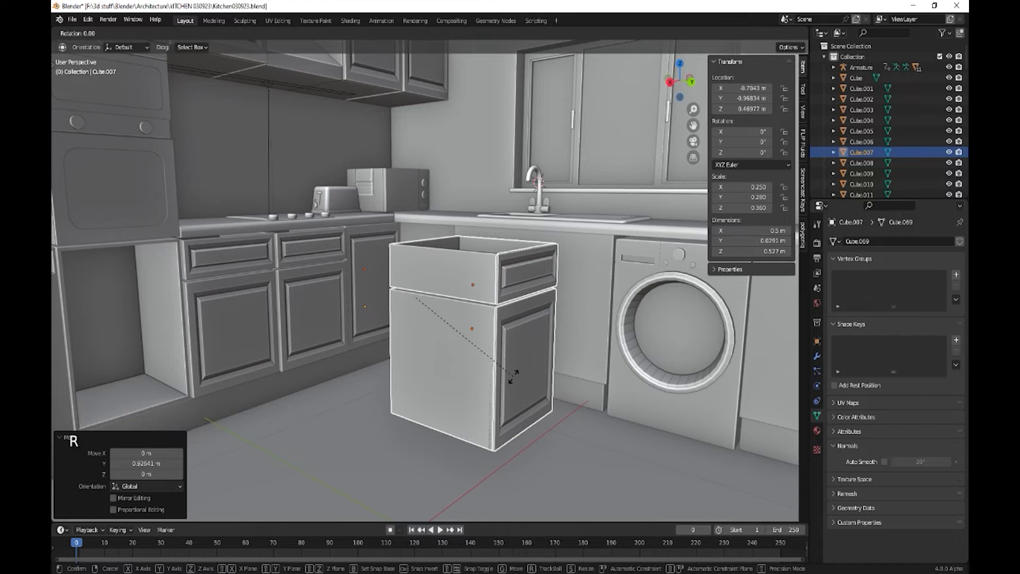
{"action": "type", "text": "z90"}
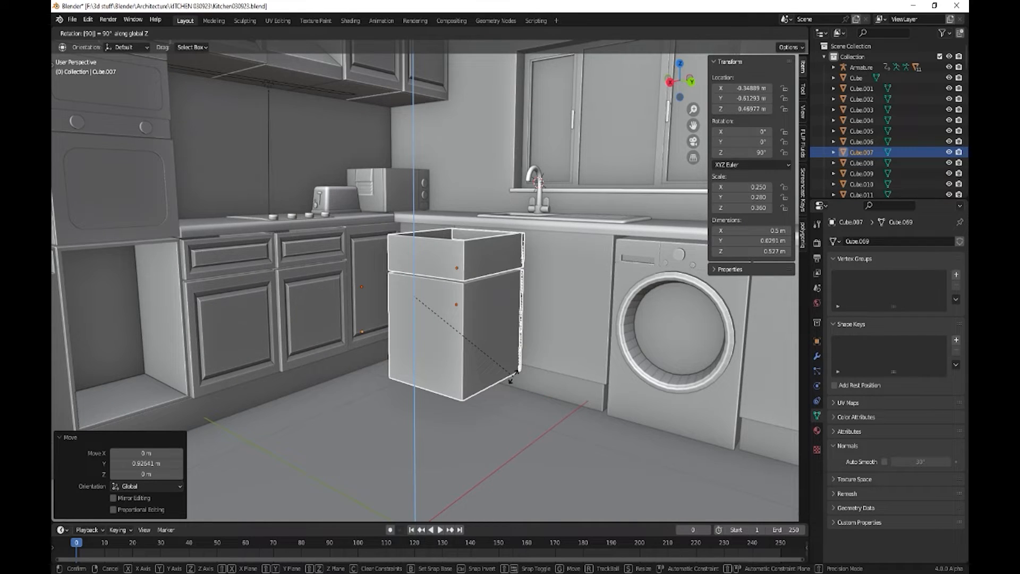
{"action": "key", "text": "minus"}
{"action": "key", "text": "Return"}
{"action": "middle_click_drag", "start_coordinate": [516, 378], "coordinate": [468, 347]}
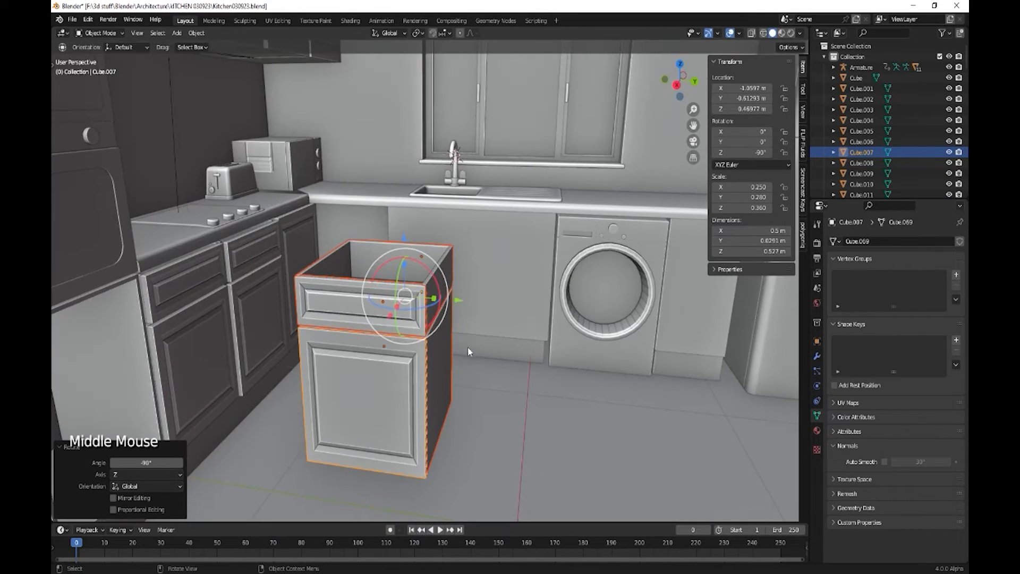
- Move the rotated drawer unit along Y and X into the open corner space under the sink worktop
{"action": "left_click_drag", "start_coordinate": [458, 300], "coordinate": [355, 278]}
{"action": "middle_click_drag", "start_coordinate": [394, 351], "coordinate": [435, 390]}
{"action": "left_click_drag", "start_coordinate": [291, 308], "coordinate": [445, 256]}
{"action": "key", "text": "ctrl+z"}
{"action": "scroll", "coordinate": [410, 330], "scroll_direction": "up", "scroll_amount": 4}
{"action": "middle_click_drag", "start_coordinate": [410, 331], "coordinate": [451, 354]}
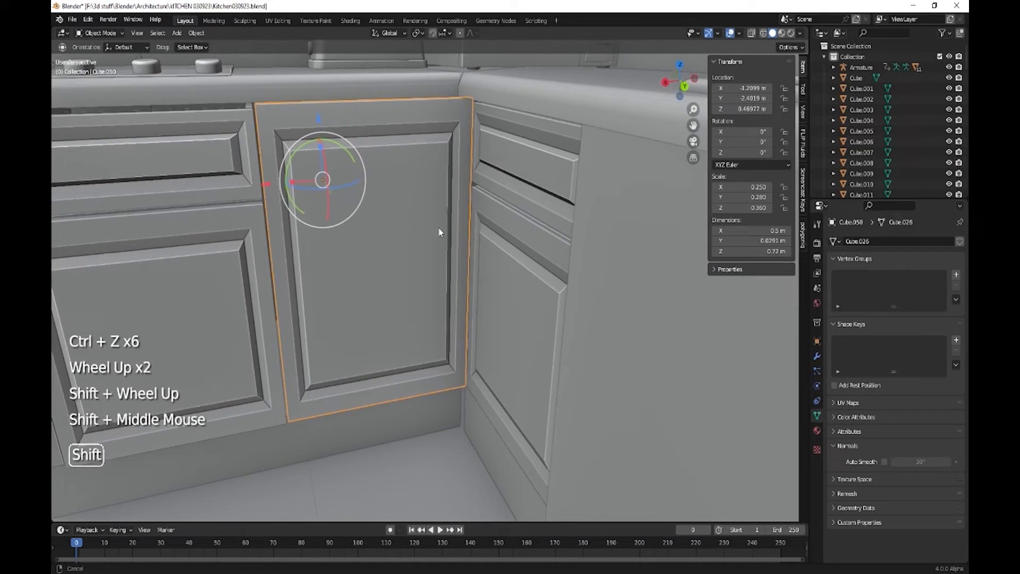
{"action": "mouse_move", "coordinate": [440, 228]}
{"action": "middle_mouse_down", "text": "shift"}
{"action": "mouse_move", "coordinate": [490, 230]}
{"action": "mouse_move", "coordinate": [425, 219]}
{"action": "middle_mouse_up", "text": "shift"}
{"action": "scroll", "coordinate": [381, 233], "scroll_direction": "down", "scroll_amount": 3}
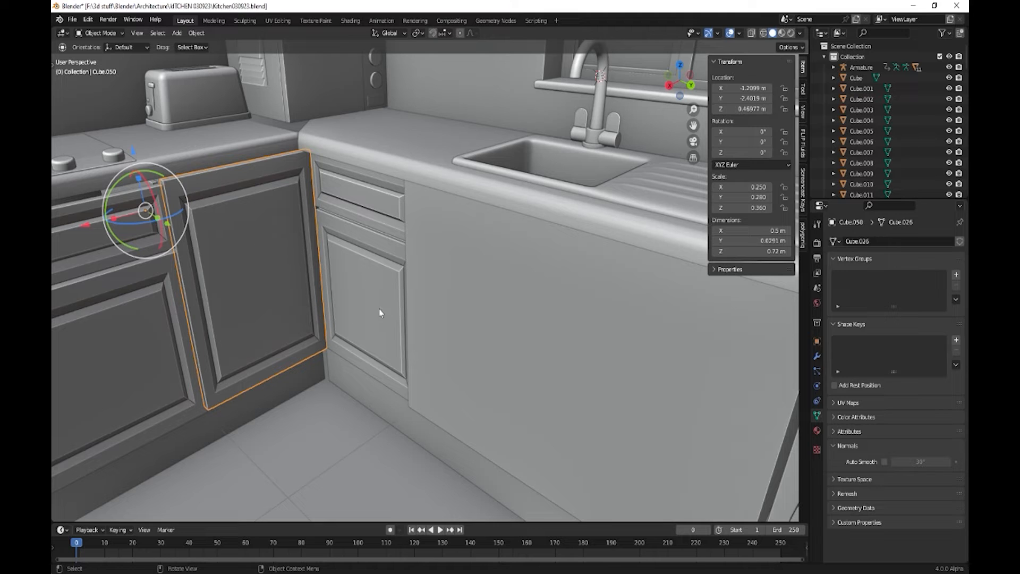
- Delete the front face of the plain cabinet block under the sink
{"action": "middle_click_drag", "start_coordinate": [344, 323], "coordinate": [412, 287]}
{"action": "left_click", "coordinate": [412, 287]}
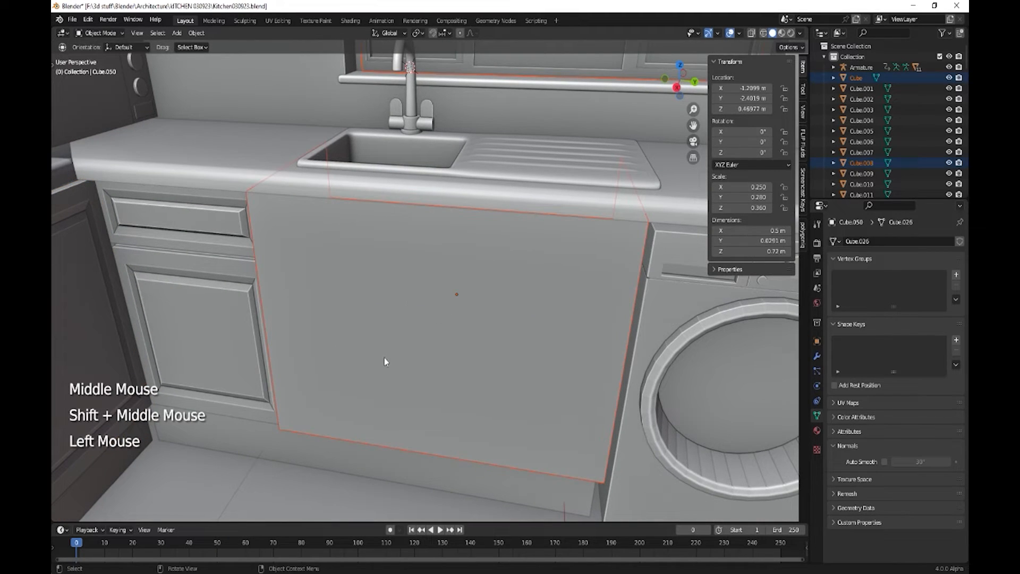
{"action": "middle_click_drag", "start_coordinate": [386, 361], "coordinate": [360, 362]}
{"action": "scroll", "coordinate": [365, 353], "scroll_direction": "down", "scroll_amount": 2}
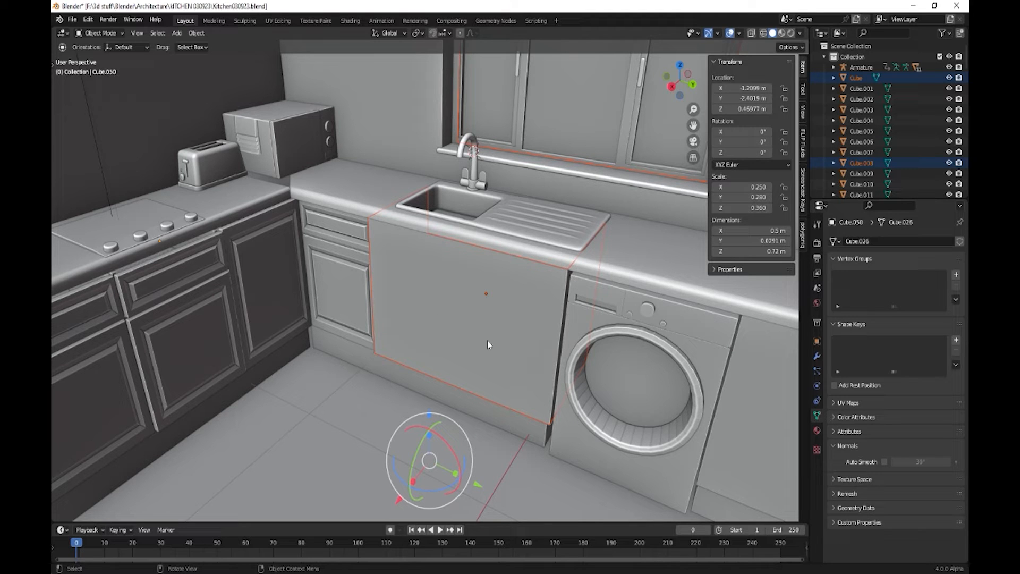
{"action": "middle_click_drag", "start_coordinate": [506, 354], "coordinate": [490, 352]}
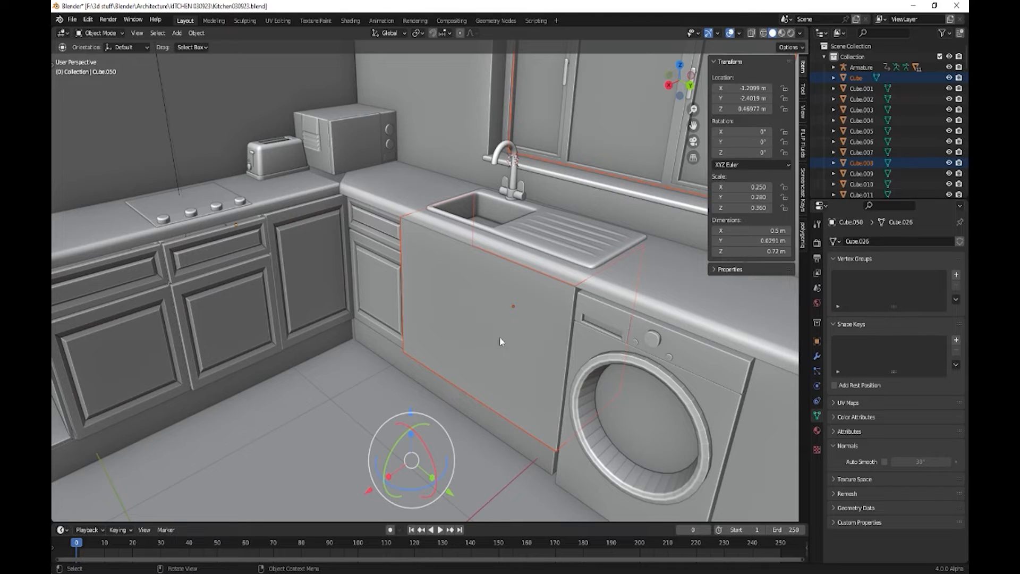
{"action": "left_click", "coordinate": [474, 289]}
{"action": "key", "text": "Tab"}
{"action": "left_click", "coordinate": [460, 285]}
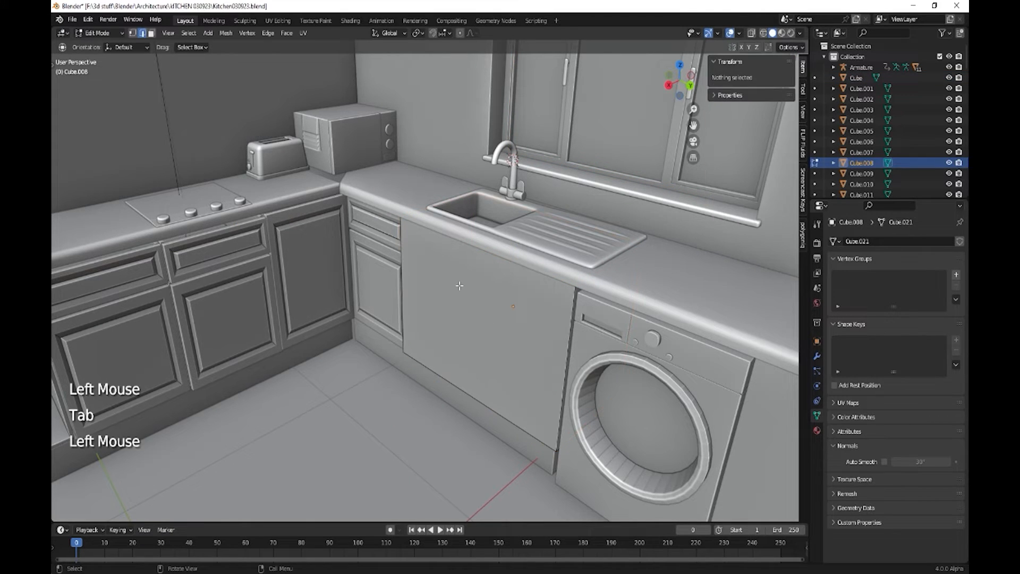
{"action": "key", "text": "Tab"}
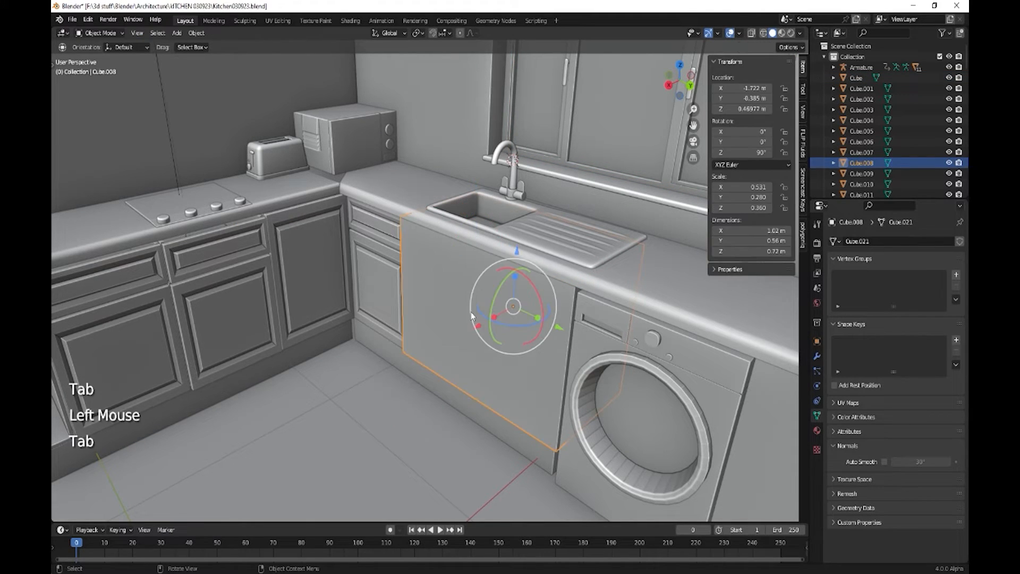
{"action": "key", "text": "Tab"}
{"action": "key", "text": "3"}
{"action": "left_click", "coordinate": [471, 310]}
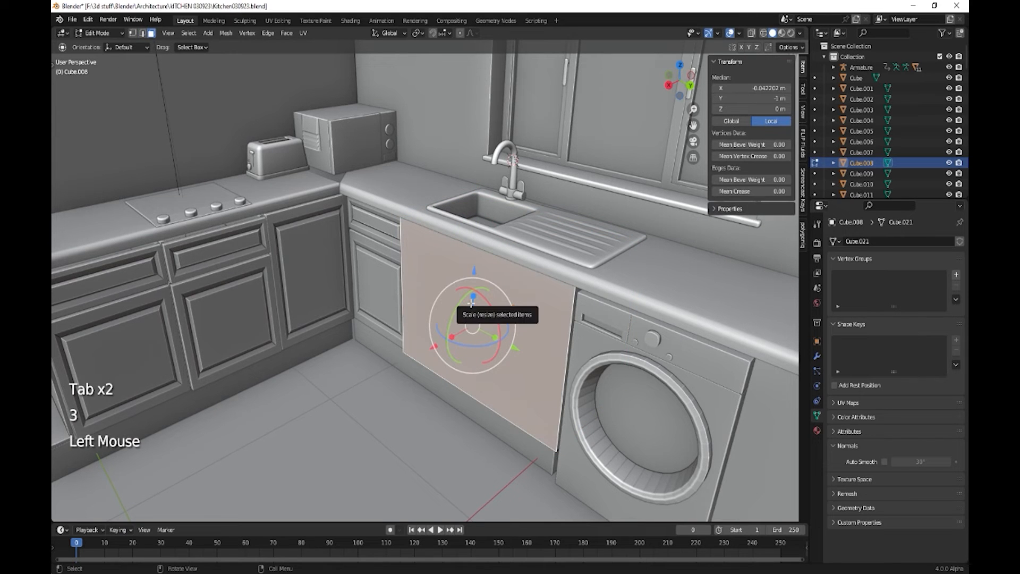
{"action": "key", "text": "Delete"}
{"action": "left_click", "coordinate": [472, 304]}
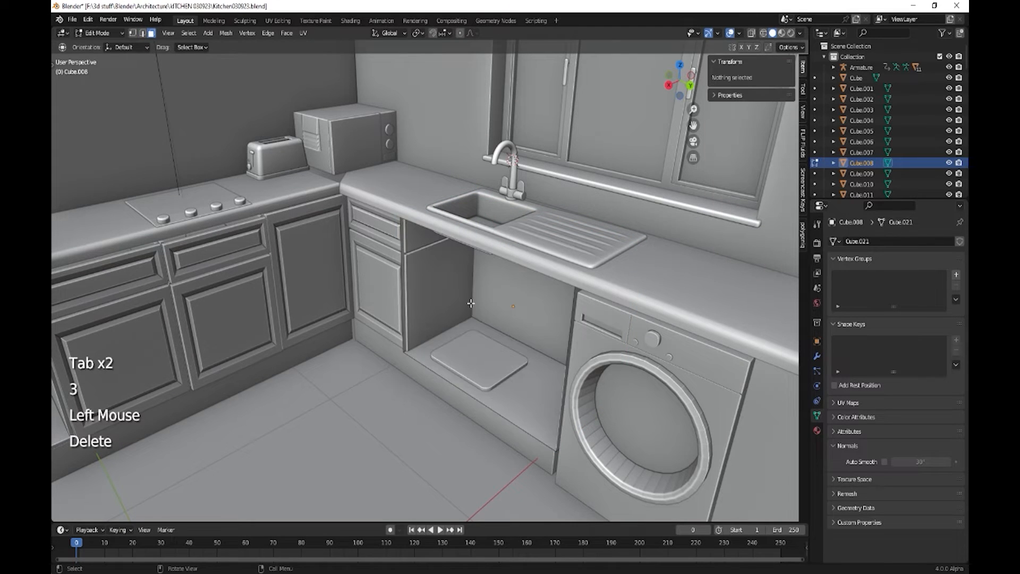
- Scale the opened sink cabinet along Y by about 0.949 to fit between the drawer unit and the washing machine
{"action": "middle_click_drag", "start_coordinate": [507, 383], "coordinate": [524, 355]}
{"action": "left_click", "coordinate": [498, 374]}
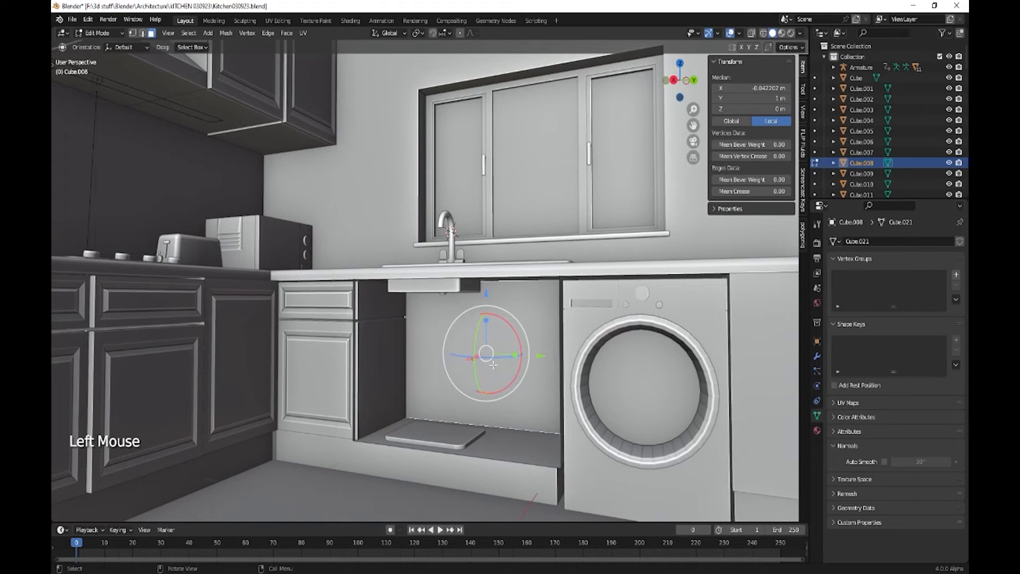
{"action": "key", "text": "Tab"}
{"action": "middle_click_drag", "start_coordinate": [447, 375], "coordinate": [467, 383]}
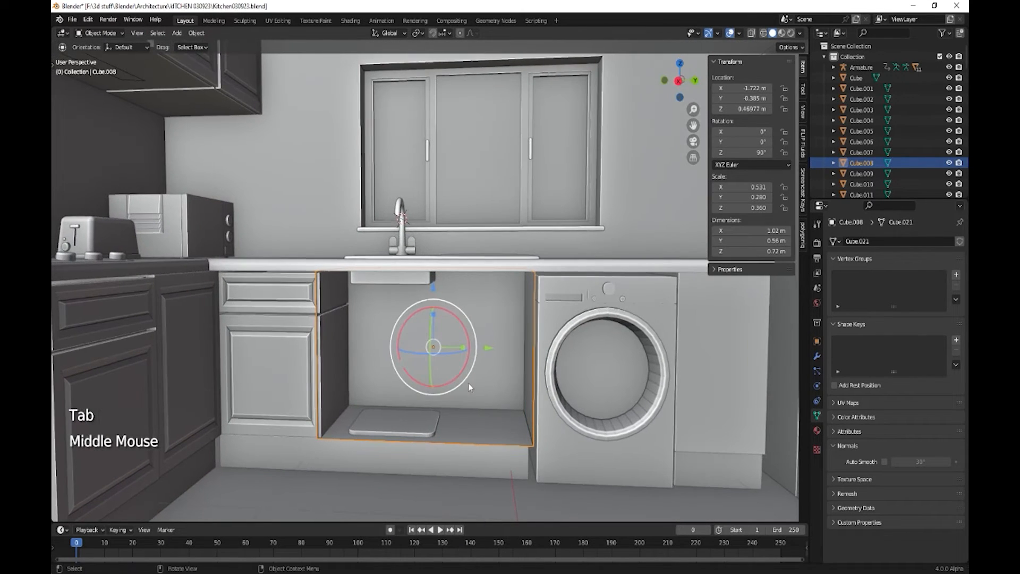
{"action": "left_click", "coordinate": [464, 348]}
{"action": "left_click_drag", "start_coordinate": [464, 348], "coordinate": [461, 352]}
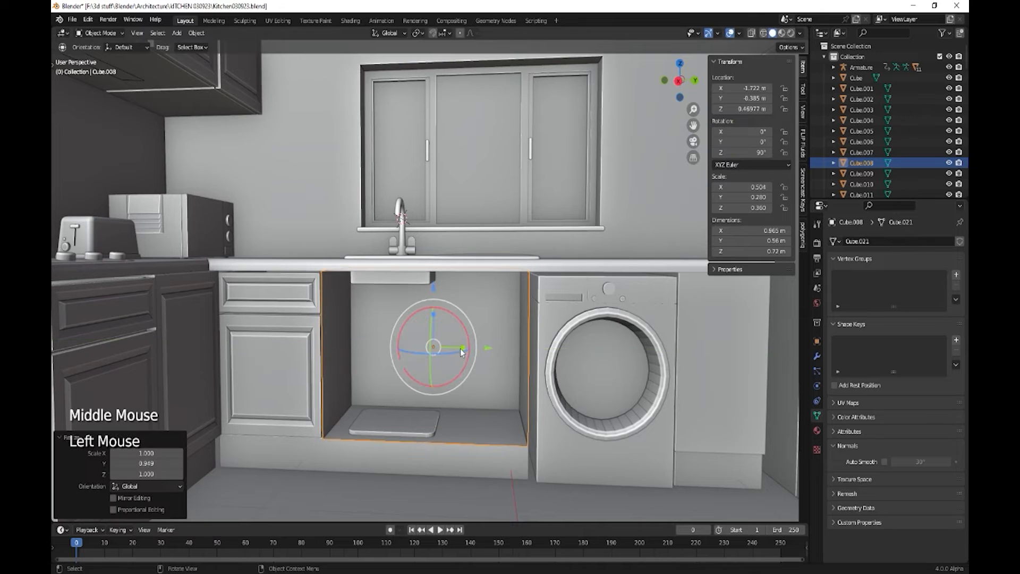
- Add a Solidify modifier to the sink cabinet and set its thickness to 0.05 m
{"action": "middle_click_drag", "start_coordinate": [514, 396], "coordinate": [491, 412]}
{"action": "left_click", "coordinate": [818, 357]}
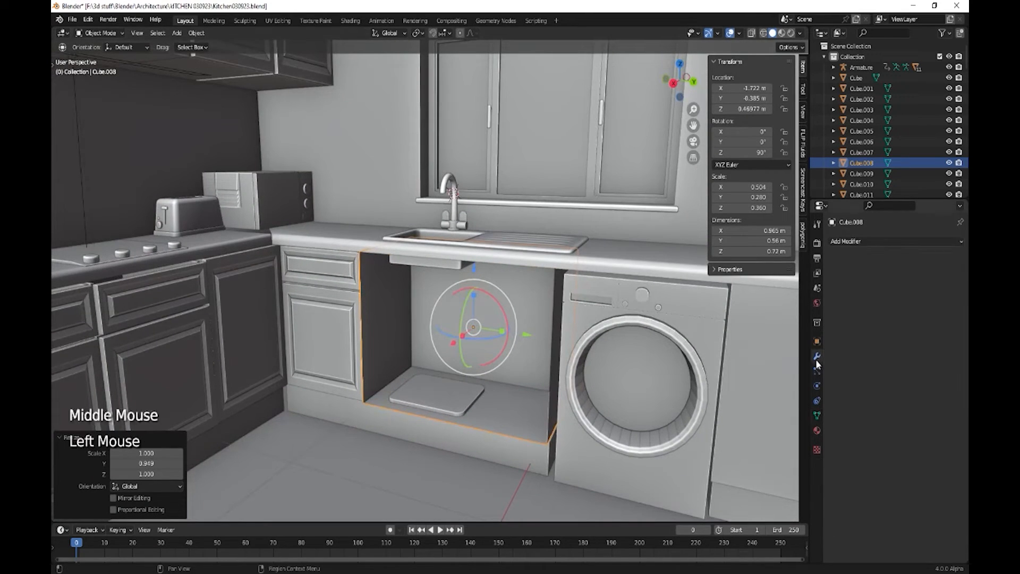
{"action": "left_click", "coordinate": [846, 242]}
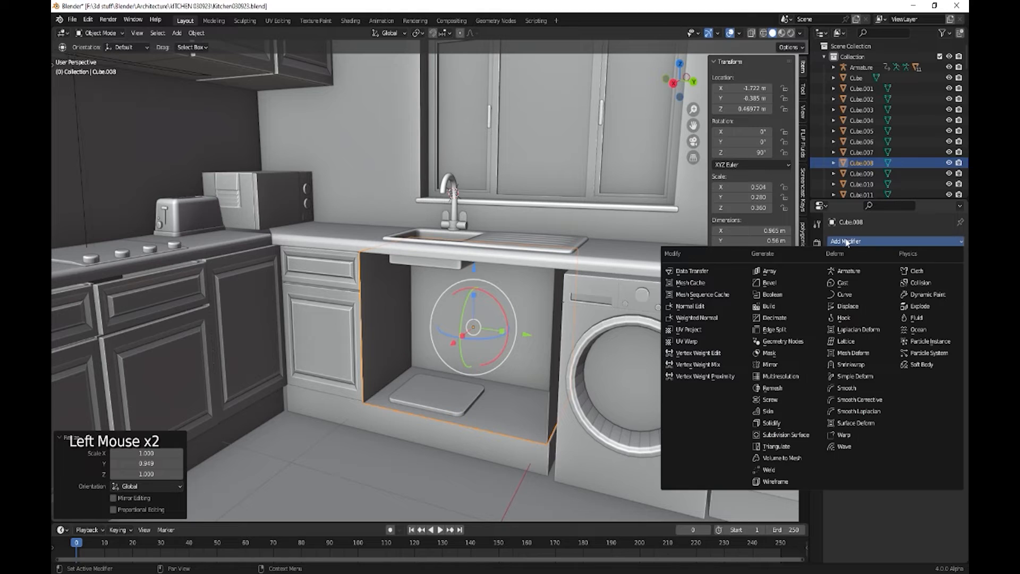
{"action": "left_click", "coordinate": [789, 423]}
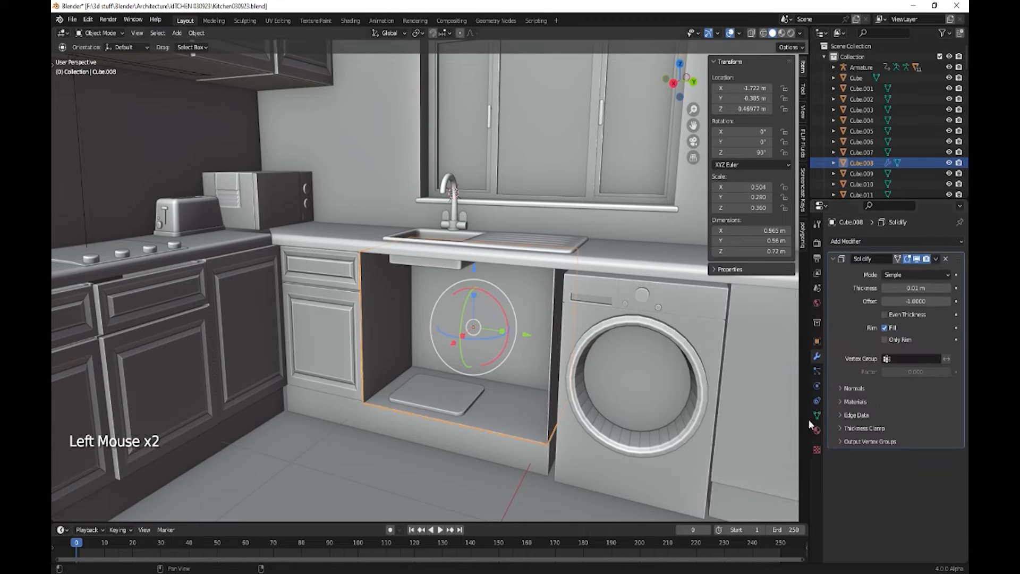
{"action": "left_click", "coordinate": [948, 289]}
{"action": "left_click", "coordinate": [948, 289]}
{"action": "left_click", "coordinate": [948, 289]}
{"action": "left_click", "coordinate": [947, 289]}
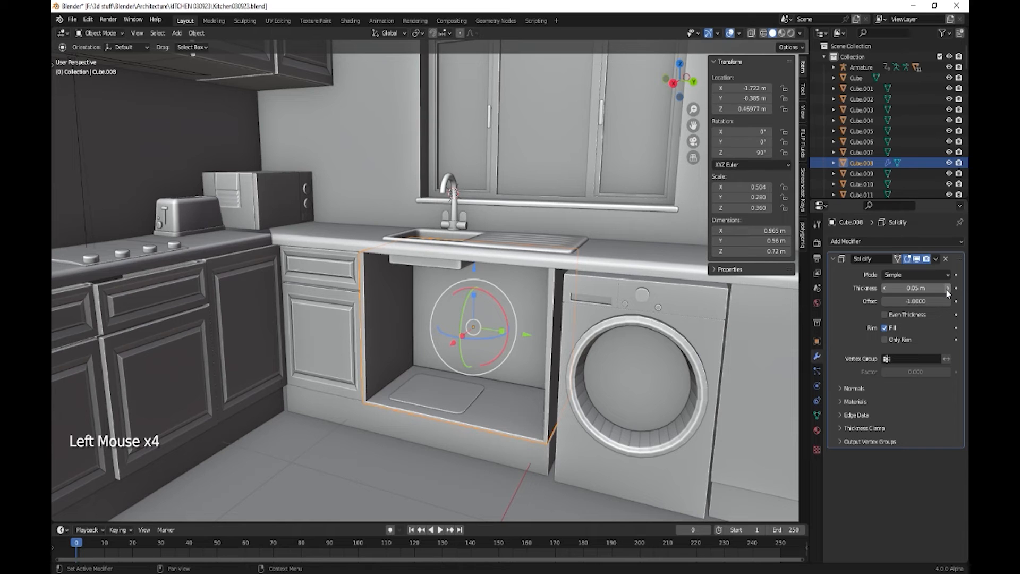
{"action": "key", "text": "Tab"}
{"action": "scroll", "coordinate": [585, 350], "scroll_direction": "up", "scroll_amount": 2}
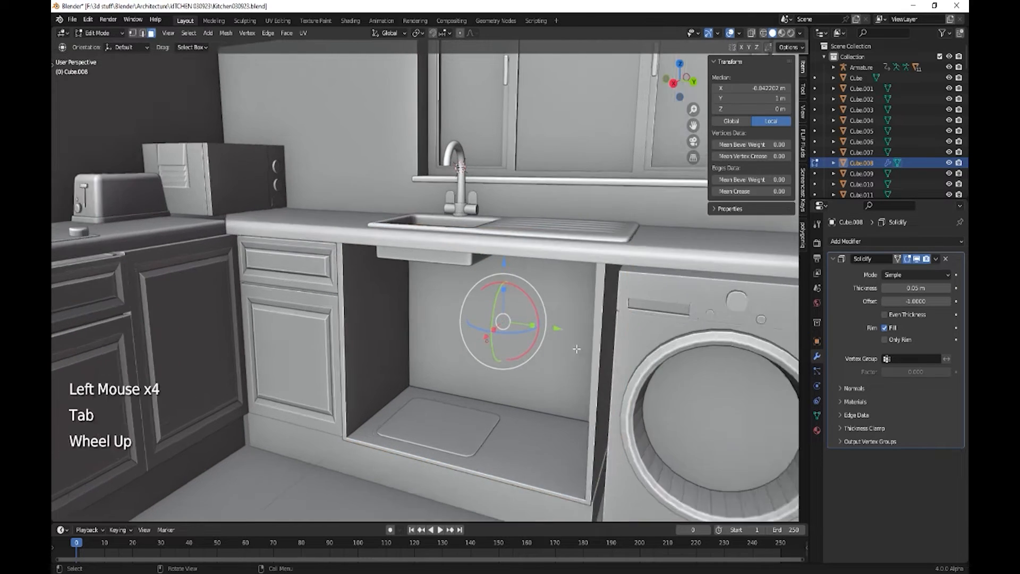
{"action": "middle_click_drag", "start_coordinate": [576, 349], "coordinate": [490, 337]}
{"action": "left_click", "coordinate": [314, 291]}
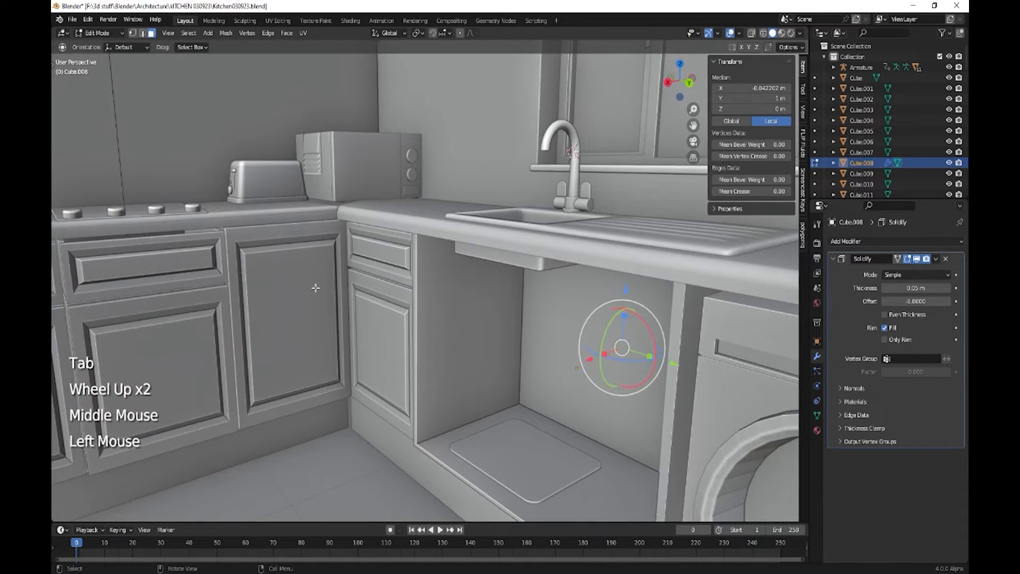
{"action": "key", "text": "Tab"}
- Duplicate the tall corner door and place the copy about 1.05 m along Y in front of the open sink cabinet
{"action": "left_click", "coordinate": [298, 293]}
{"action": "middle_click_drag", "start_coordinate": [283, 324], "coordinate": [305, 323]}
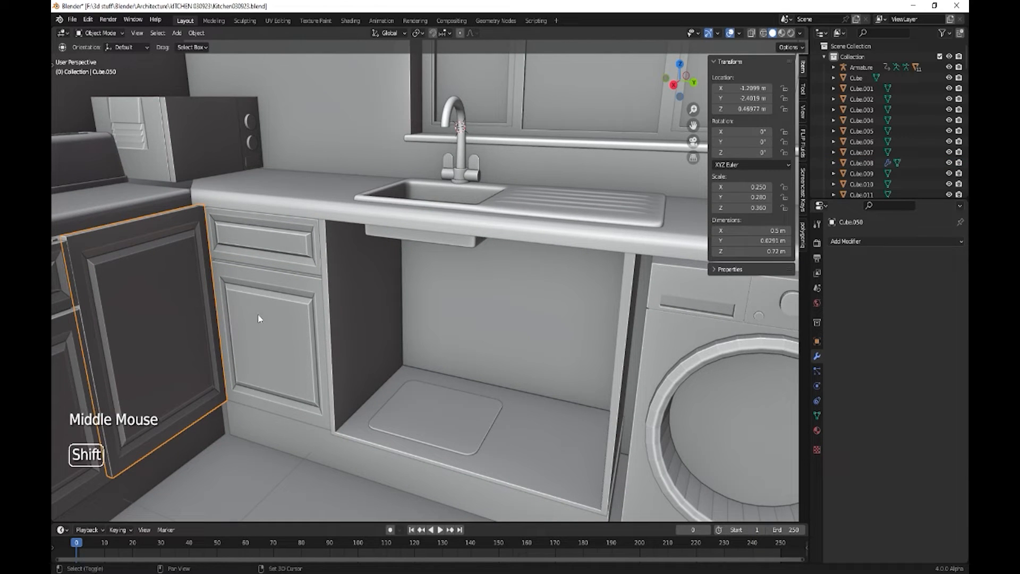
{"action": "key", "text": "shift+d"}
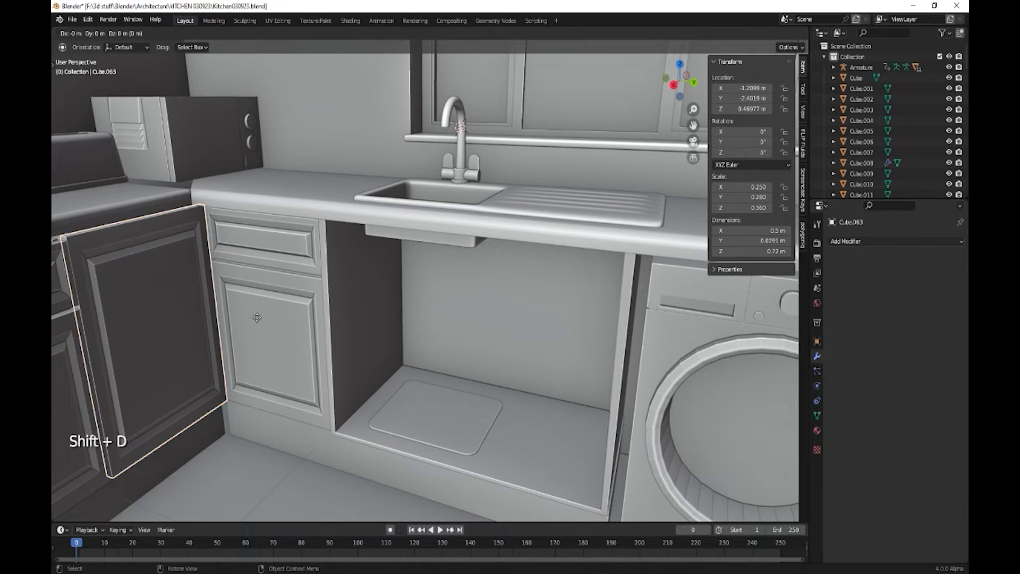
{"action": "key", "text": "y"}
{"action": "left_click", "coordinate": [436, 379]}
- Rotate the copied tall door -90° about Z
{"action": "type", "text": "r"}
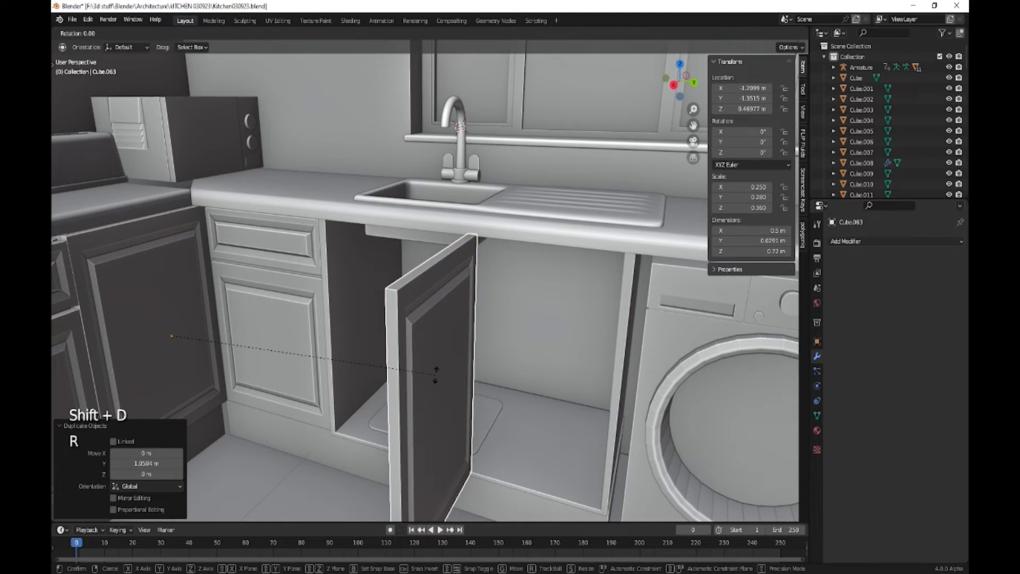
{"action": "type", "text": "z90"}
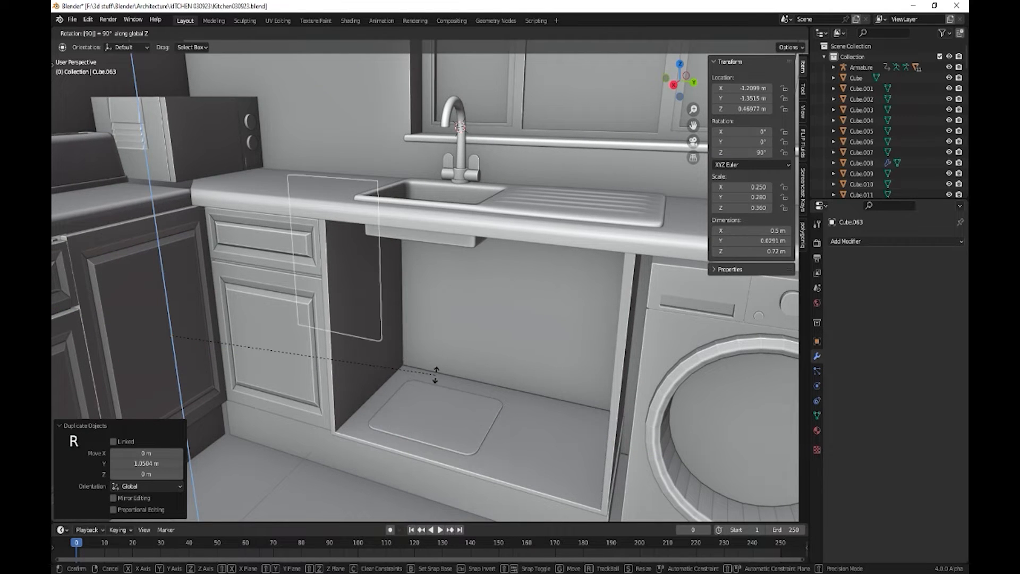
{"action": "type", "text": "-"}
{"action": "key", "text": "Return"}
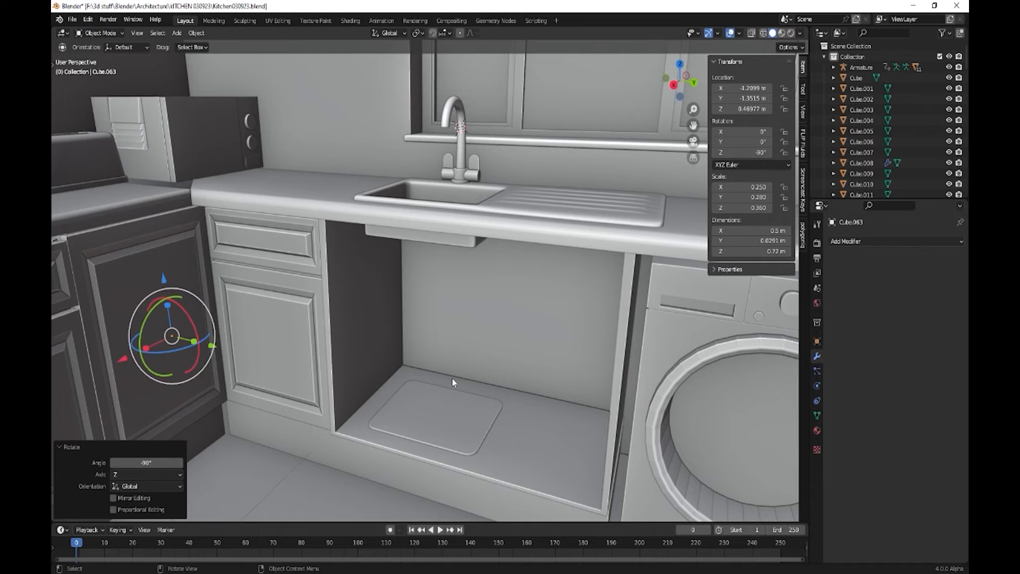
{"action": "scroll", "coordinate": [372, 372], "scroll_direction": "down", "scroll_amount": 3}
{"action": "scroll", "coordinate": [377, 375], "scroll_direction": "up", "scroll_amount": 2}
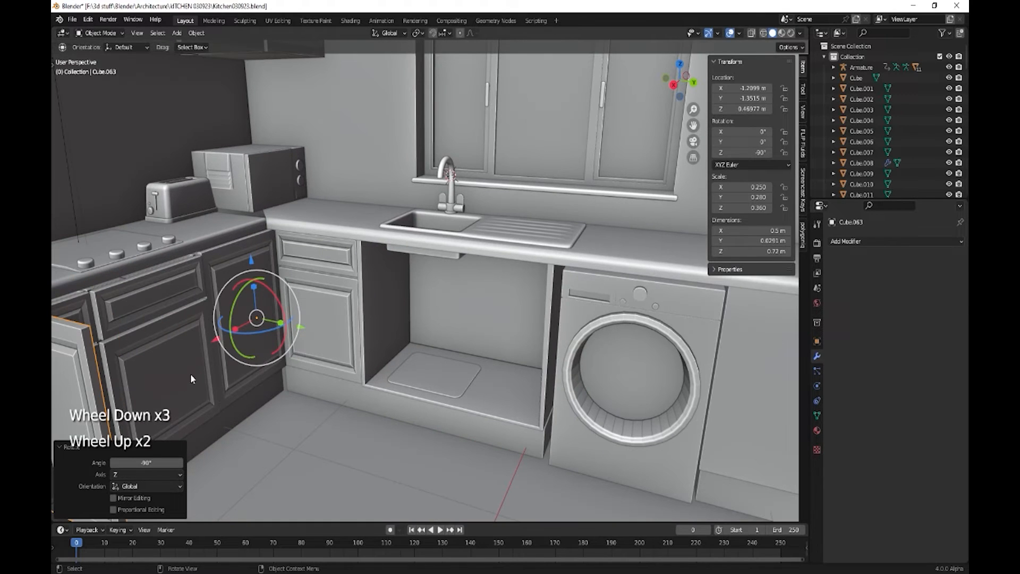
- Set the rotated door copy's origin to its geometry
{"action": "left_click", "coordinate": [196, 35]}
{"action": "mouse_move", "coordinate": [210, 58]}
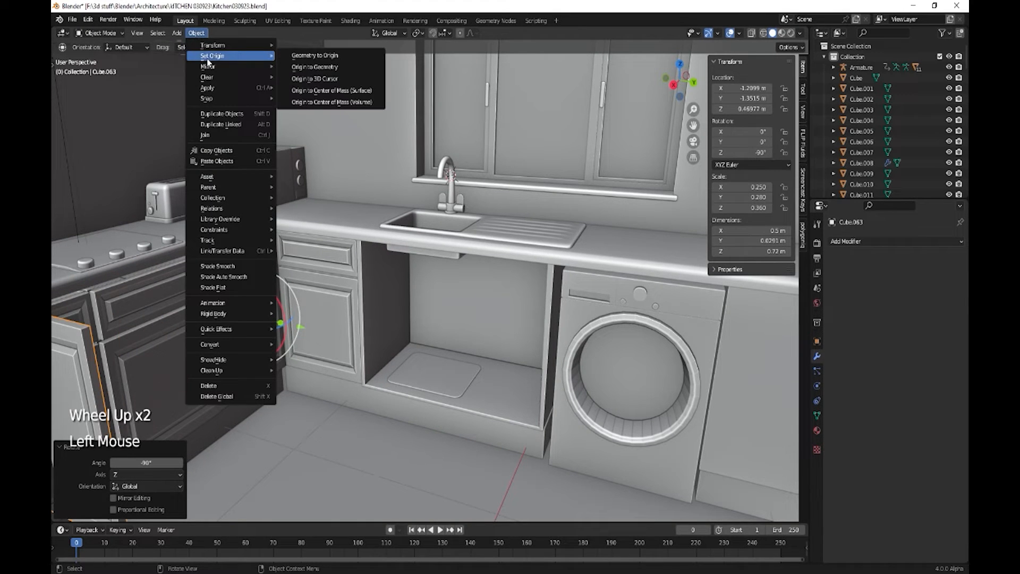
{"action": "left_click", "coordinate": [313, 66]}
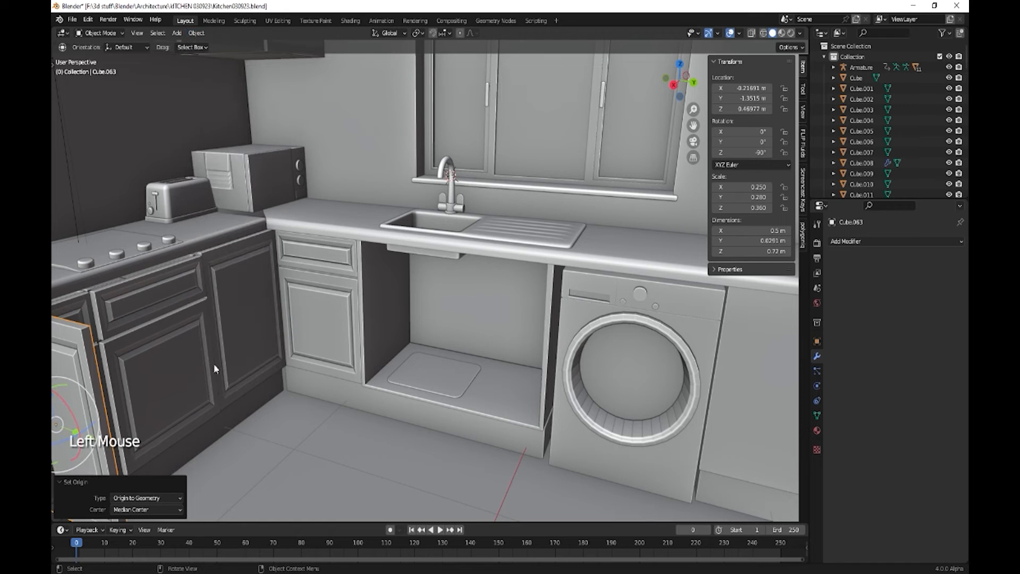
- Move the door about -1.2 m along X and 0.729 m along Y to cover the half of the sink cabinet beside the drawer unit
{"action": "middle_click_drag", "start_coordinate": [154, 389], "coordinate": [189, 396]}
{"action": "left_click_drag", "start_coordinate": [69, 369], "coordinate": [306, 357]}
{"action": "middle_click_drag", "start_coordinate": [341, 398], "coordinate": [351, 362]}
{"action": "left_click_drag", "start_coordinate": [293, 343], "coordinate": [439, 341]}
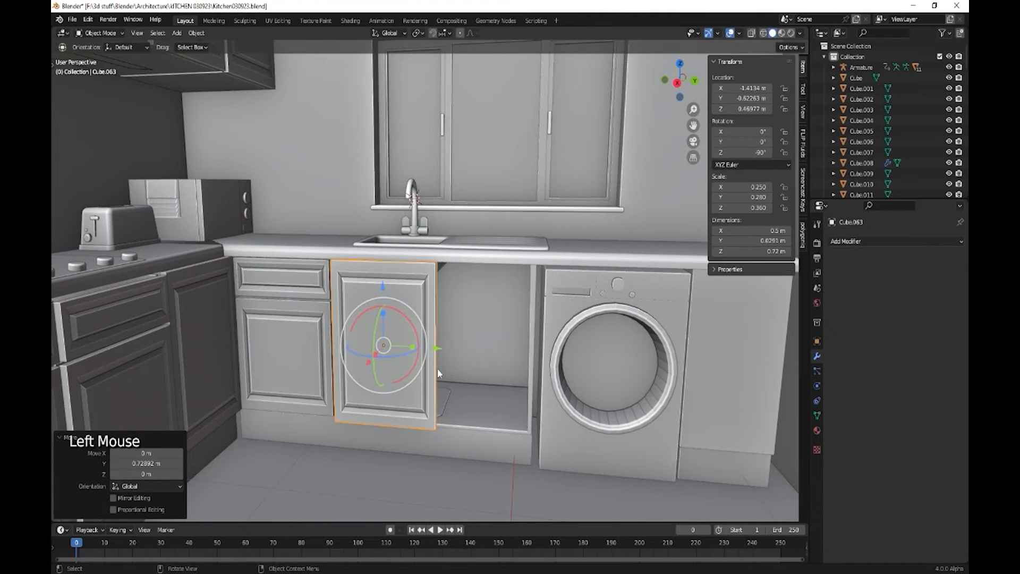
- Duplicate the sink cabinet door and place the copy about 0.446 m along Y over the half beside the washing machine
{"action": "key", "text": "shift"}
{"action": "key", "text": "shift+d"}
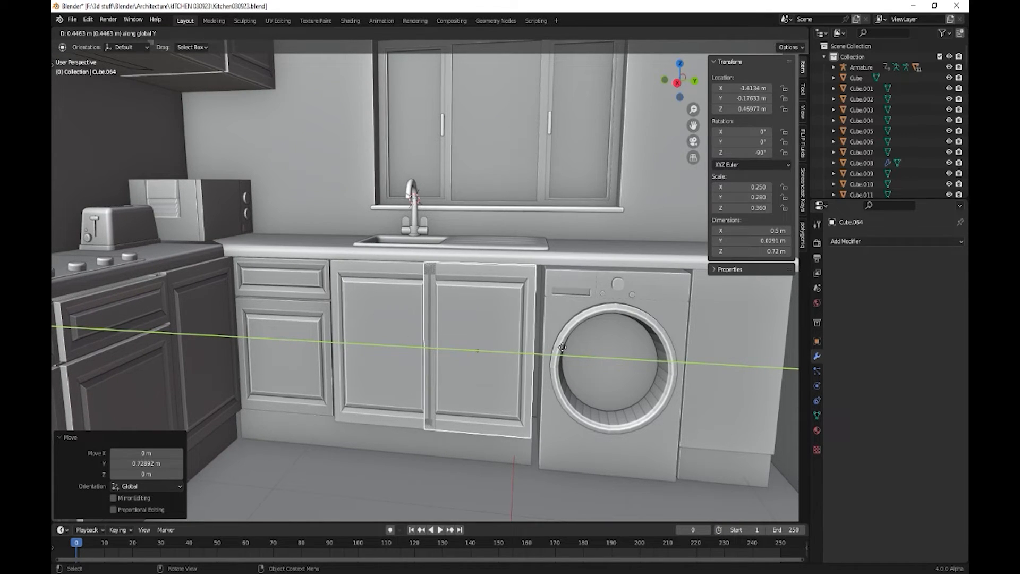
{"action": "left_click", "coordinate": [463, 400]}
- With X-ray on, narrow the door beside the washing machine by moving its inner side, frame and bevel faces along Y away from the overlap
{"action": "mouse_move", "coordinate": [419, 412]}
{"action": "middle_mouse_down"}
{"action": "mouse_move", "coordinate": [432, 416]}
{"action": "mouse_move", "coordinate": [435, 403]}
{"action": "middle_mouse_up"}
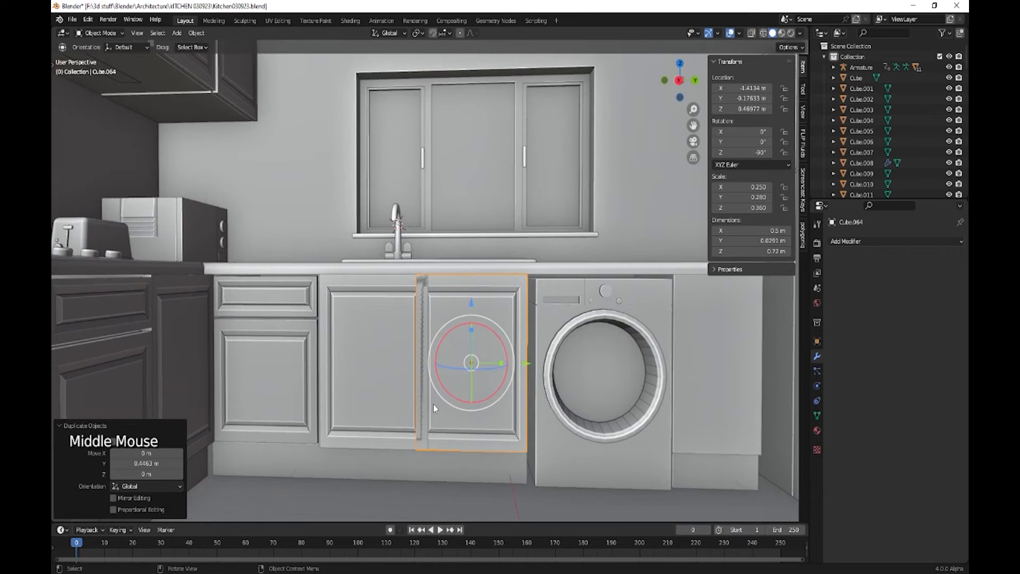
{"action": "scroll", "coordinate": [402, 433], "scroll_direction": "up", "scroll_amount": 2}
{"action": "scroll", "coordinate": [401, 433], "scroll_direction": "up", "scroll_amount": 2}
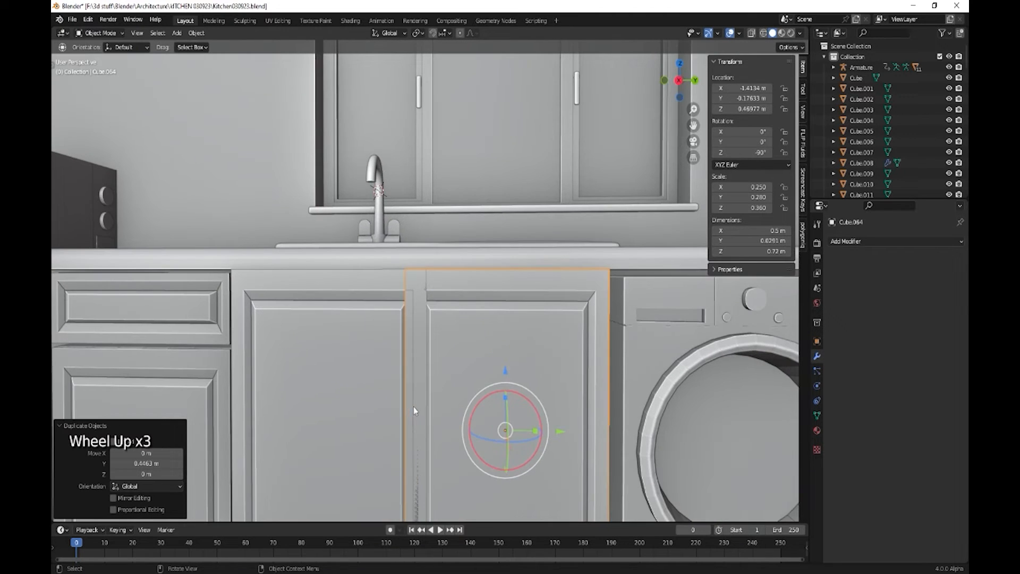
{"action": "key", "text": "Tab"}
{"action": "middle_click_drag", "start_coordinate": [425, 388], "coordinate": [500, 393]}
{"action": "left_click", "coordinate": [751, 34]}
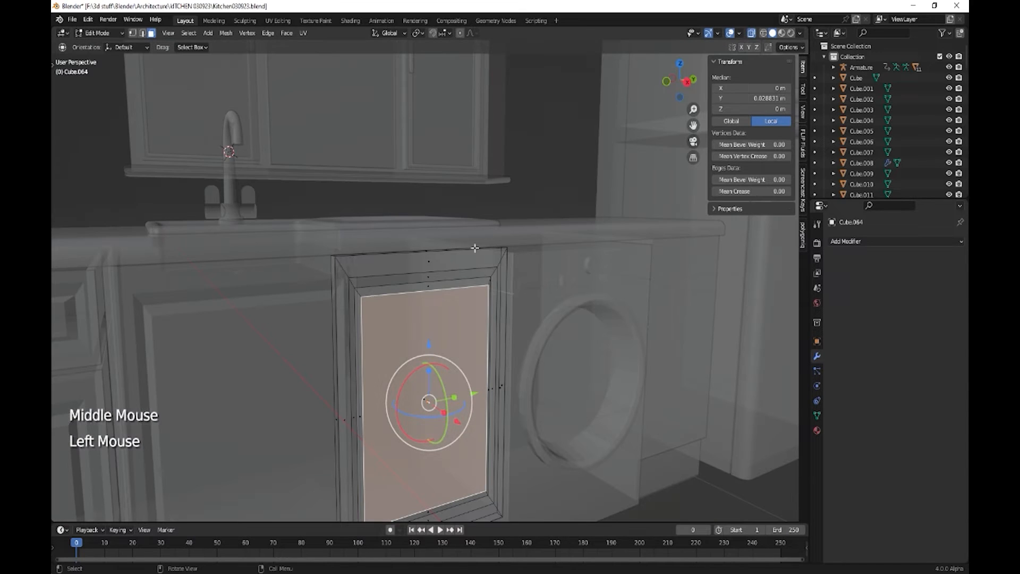
{"action": "left_click", "coordinate": [336, 420]}
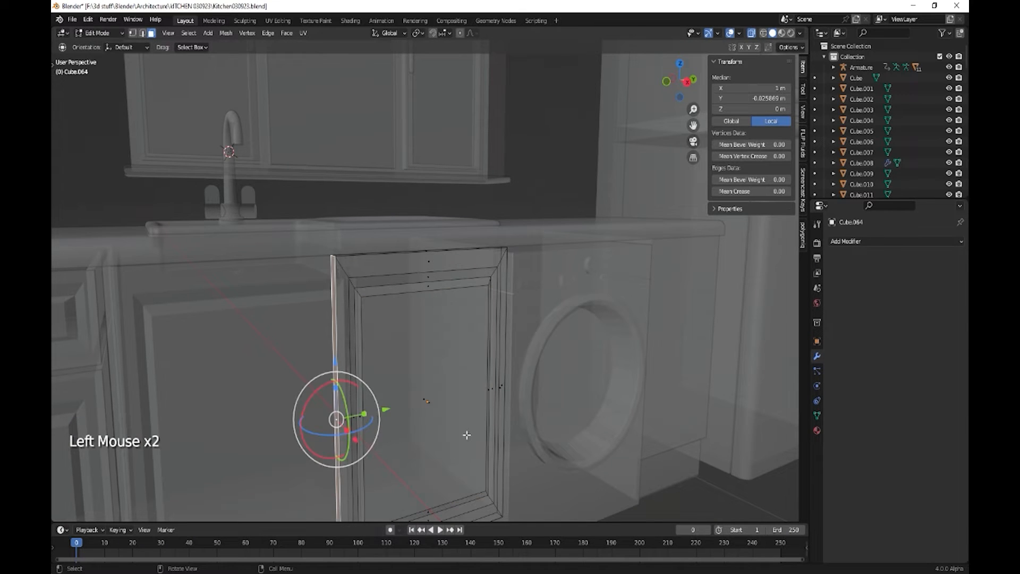
{"action": "middle_click_drag", "start_coordinate": [336, 420], "coordinate": [458, 429]}
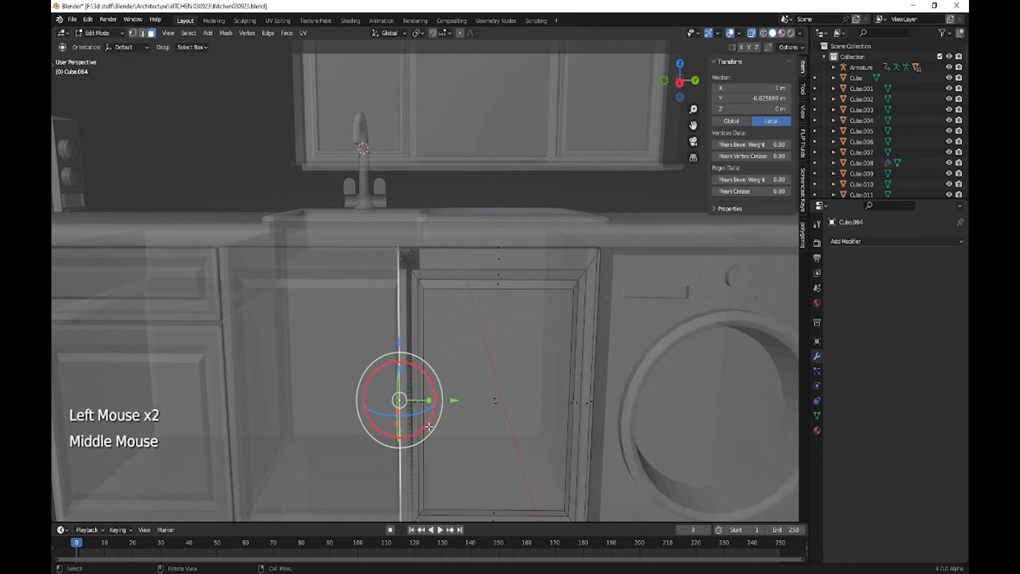
{"action": "left_click", "coordinate": [404, 403], "text": "shift"}
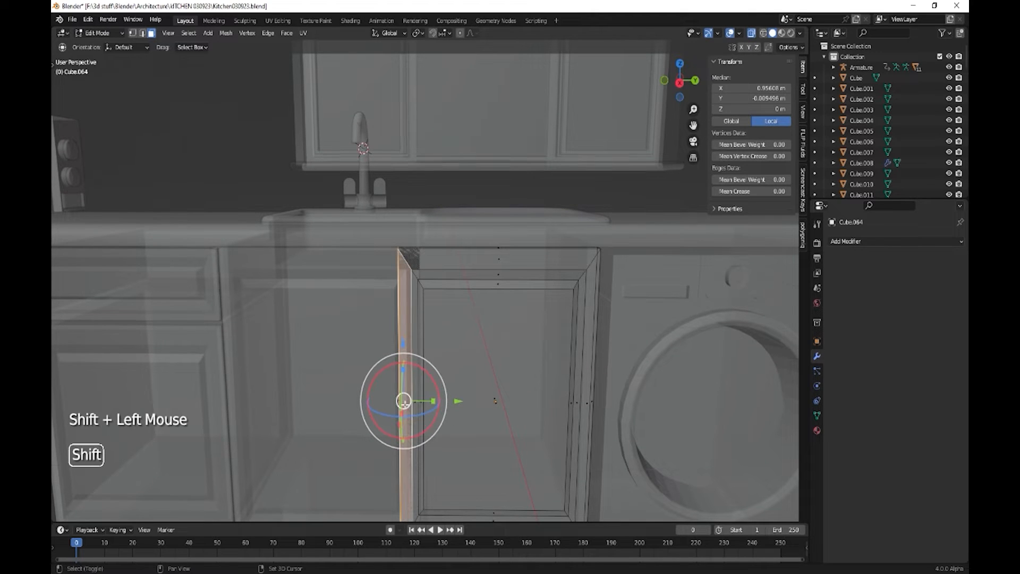
{"action": "left_click", "coordinate": [415, 402], "text": "shift"}
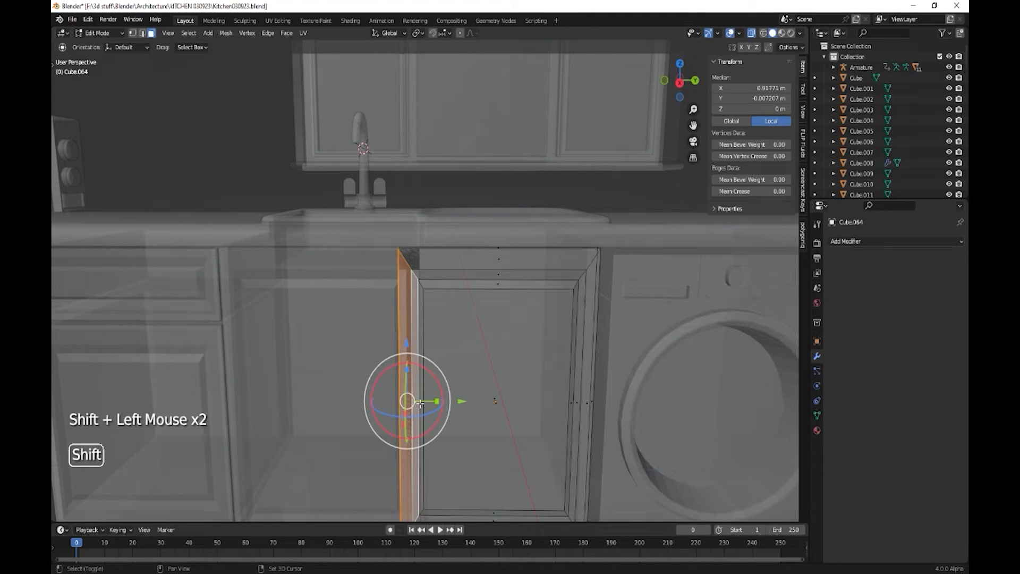
{"action": "left_click", "coordinate": [420, 404], "text": "shift"}
{"action": "left_click_drag", "start_coordinate": [466, 401], "coordinate": [483, 401]}
{"action": "key", "text": "Tab"}
- Move the inner side, frame and bevel faces of the door beside the drawer unit about -0.024 m along Y
{"action": "left_click", "coordinate": [381, 347]}
{"action": "key", "text": "Tab"}
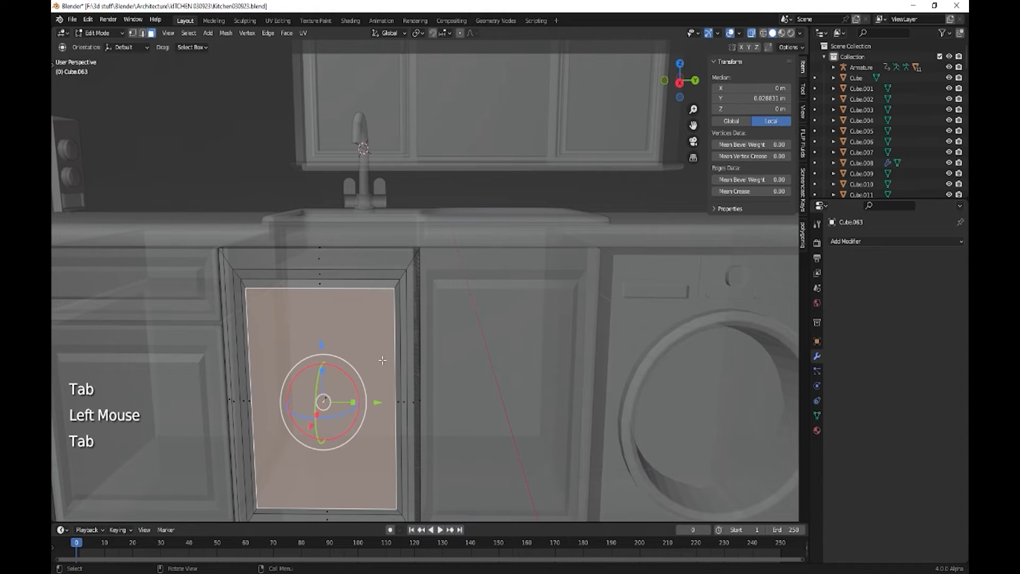
{"action": "left_click", "coordinate": [414, 406]}
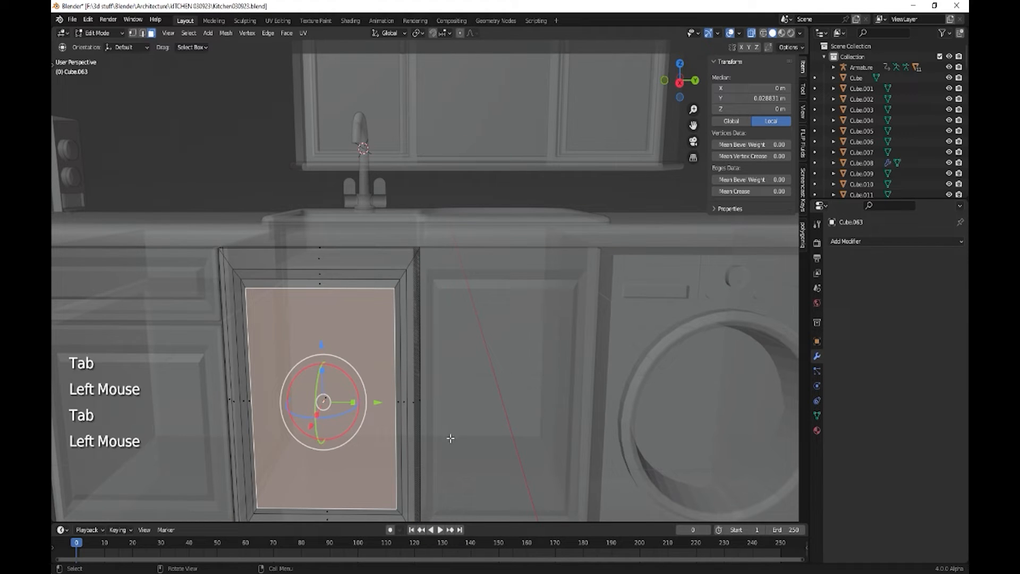
{"action": "middle_click_drag", "start_coordinate": [451, 438], "coordinate": [461, 418]}
{"action": "left_click", "coordinate": [458, 407]}
{"action": "left_click", "coordinate": [453, 411], "text": "shift"}
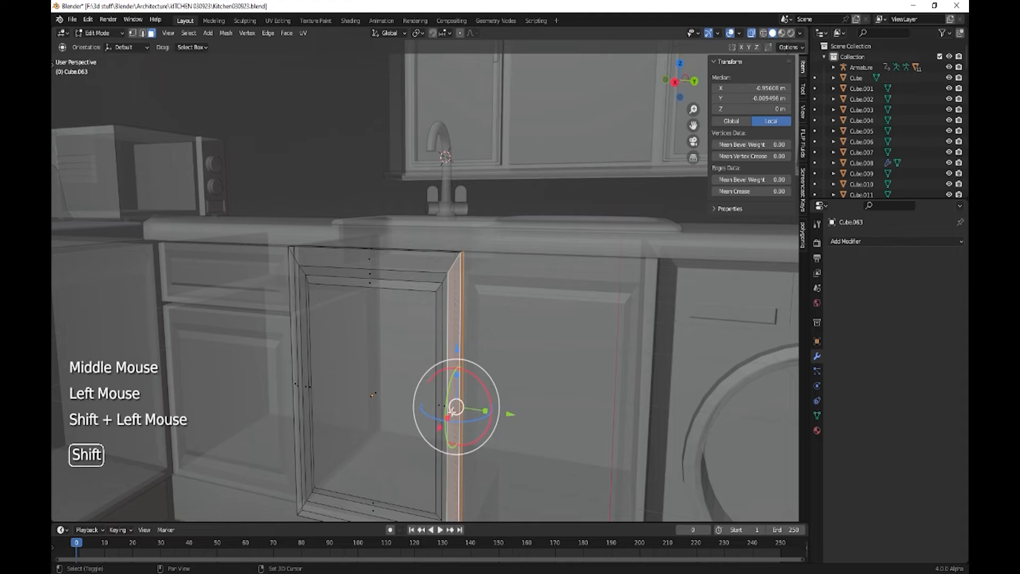
{"action": "left_click", "coordinate": [448, 406], "text": "shift"}
{"action": "left_click", "coordinate": [442, 407], "text": "shift"}
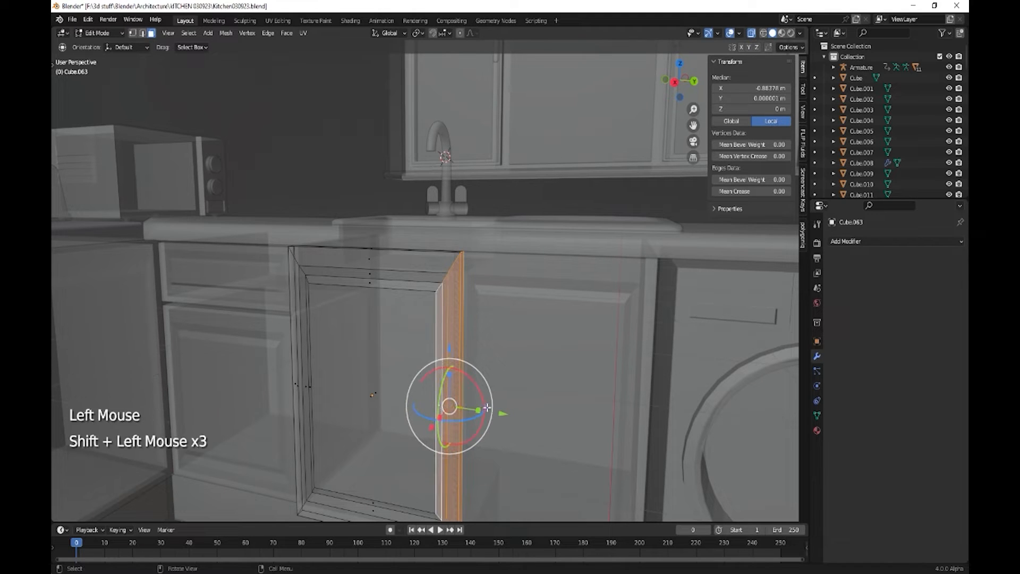
{"action": "left_click_drag", "start_coordinate": [502, 415], "coordinate": [493, 414]}
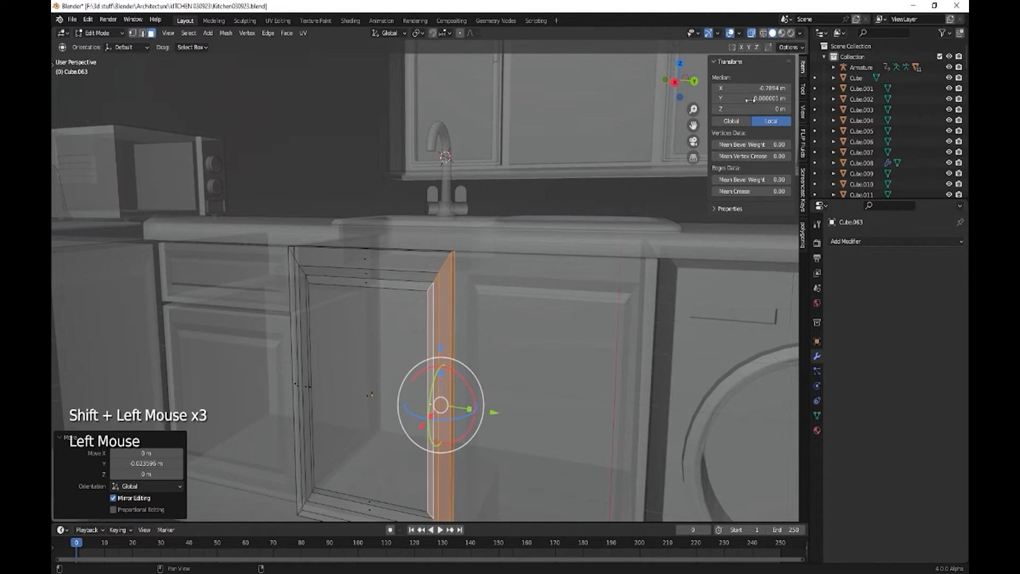
- Turn off X-ray and nudge the selected edge faces along Y towards the neighbouring door, making the door 0.48 m wide
{"action": "left_click", "coordinate": [749, 33]}
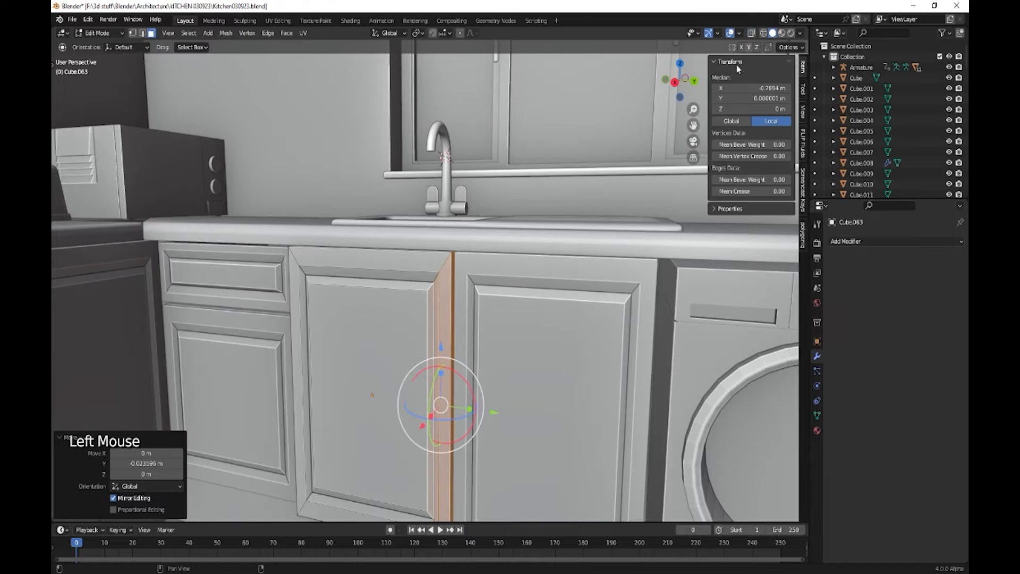
{"action": "middle_click_drag", "start_coordinate": [525, 386], "coordinate": [481, 404]}
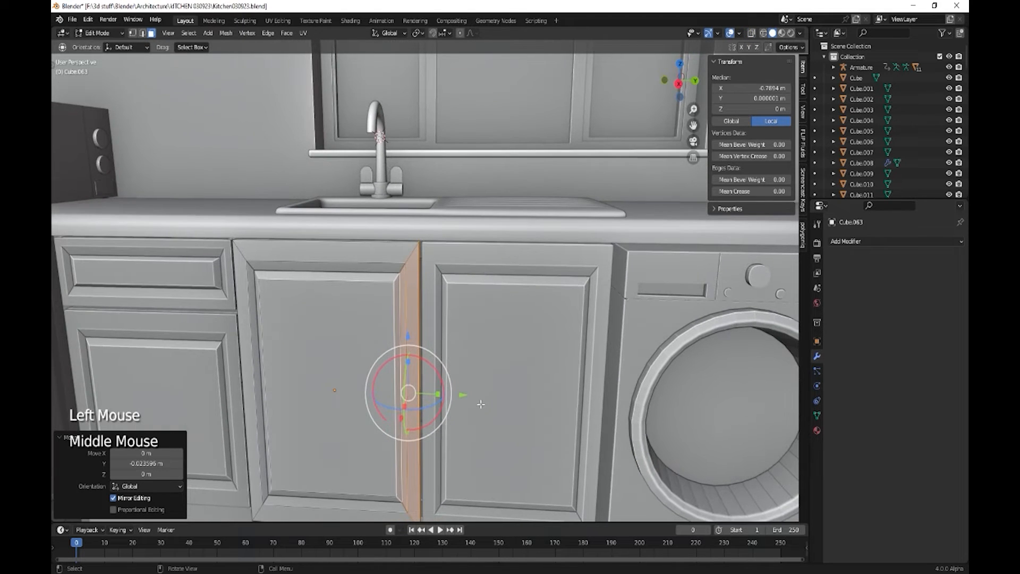
{"action": "left_click_drag", "start_coordinate": [461, 395], "coordinate": [464, 397]}
{"action": "key", "text": "Tab"}
- Duplicate the tall corner door and place the copy about 1.52 m along X over the open compartment beneath the oven
{"action": "scroll", "coordinate": [514, 413], "scroll_direction": "down", "scroll_amount": 2}
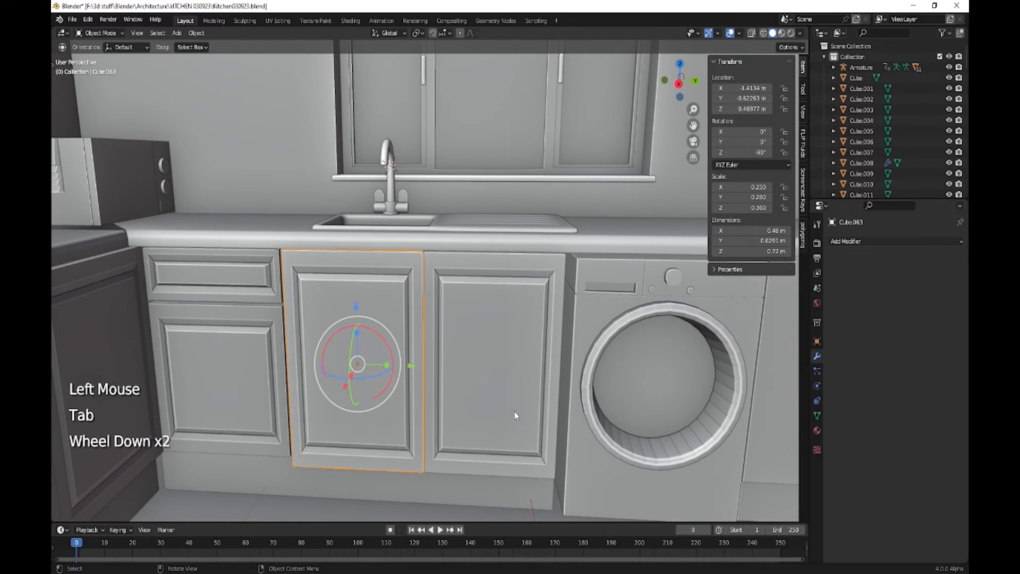
{"action": "middle_click_drag", "start_coordinate": [547, 432], "coordinate": [493, 435]}
{"action": "scroll", "coordinate": [489, 435], "scroll_direction": "down", "scroll_amount": 2}
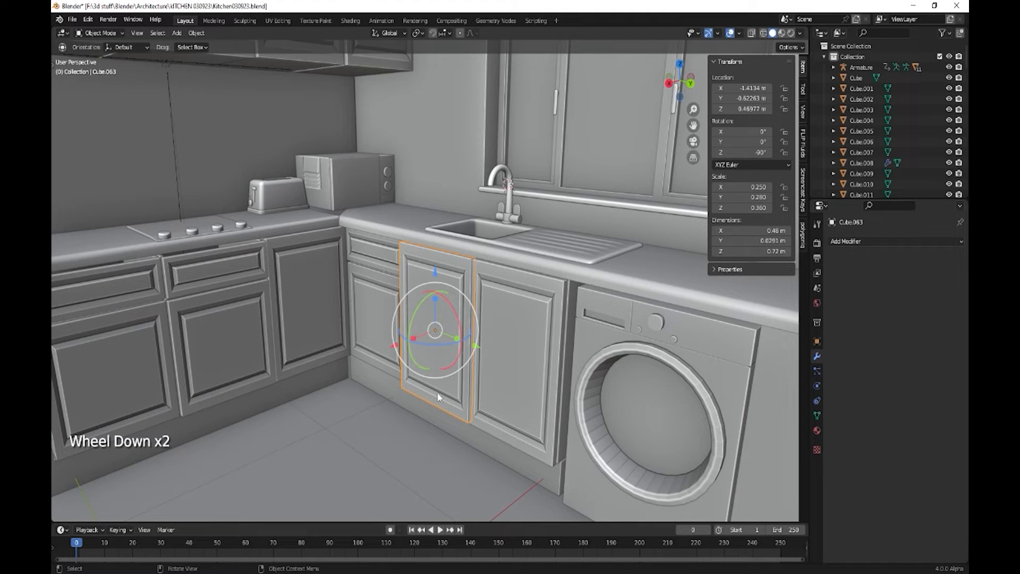
{"action": "mouse_move", "coordinate": [438, 396]}
{"action": "middle_mouse_down"}
{"action": "mouse_move", "coordinate": [454, 399]}
{"action": "mouse_move", "coordinate": [424, 406]}
{"action": "middle_mouse_up"}
{"action": "scroll", "coordinate": [456, 398], "scroll_direction": "up", "scroll_amount": 1}
{"action": "scroll", "coordinate": [463, 400], "scroll_direction": "up", "scroll_amount": 1}
{"action": "scroll", "coordinate": [424, 407], "scroll_direction": "down", "scroll_amount": 2}
{"action": "middle_click_drag", "start_coordinate": [365, 391], "coordinate": [504, 402], "text": "shift"}
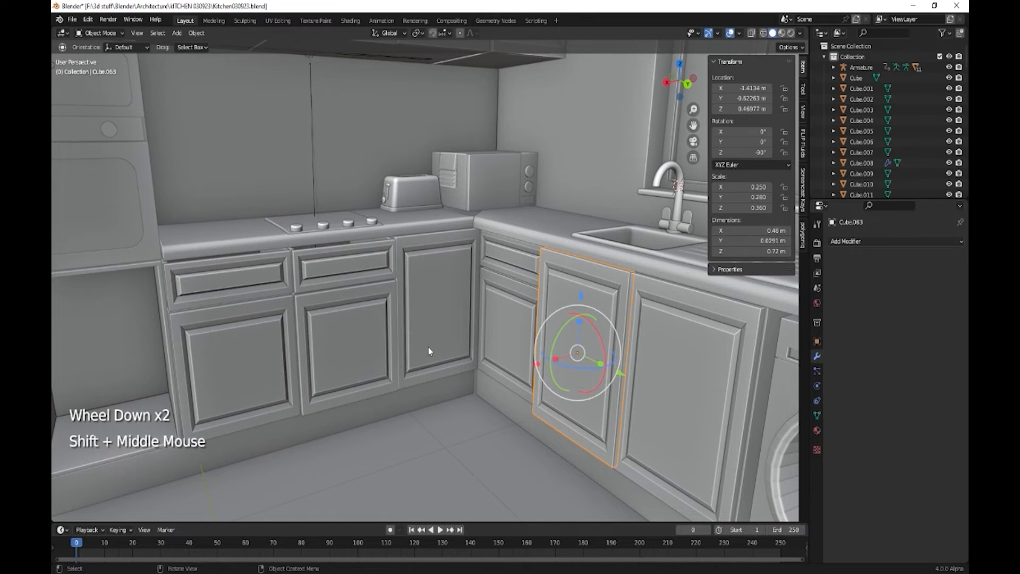
{"action": "middle_click_drag", "start_coordinate": [310, 341], "coordinate": [372, 337], "text": "shift"}
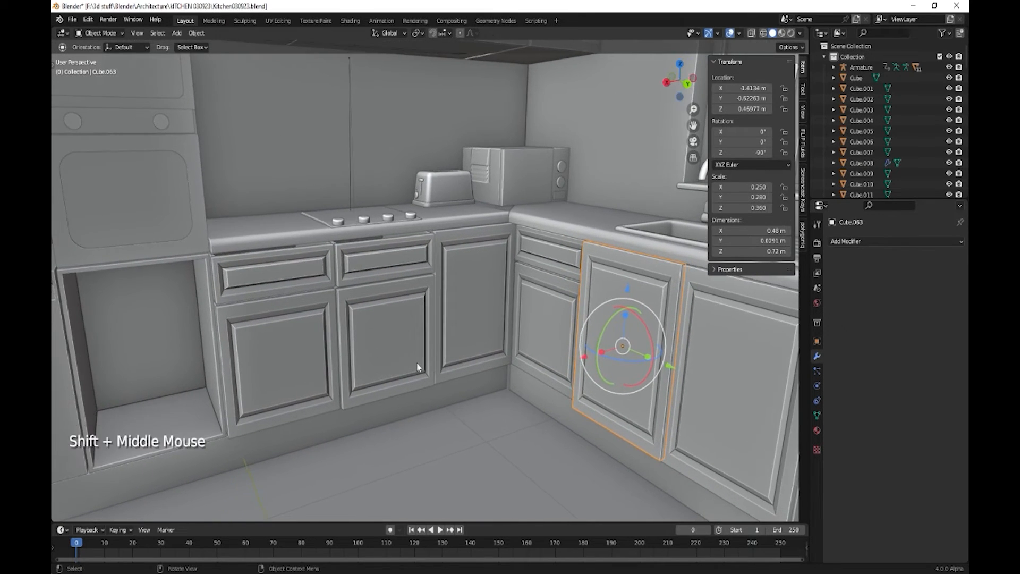
{"action": "left_click", "coordinate": [460, 304]}
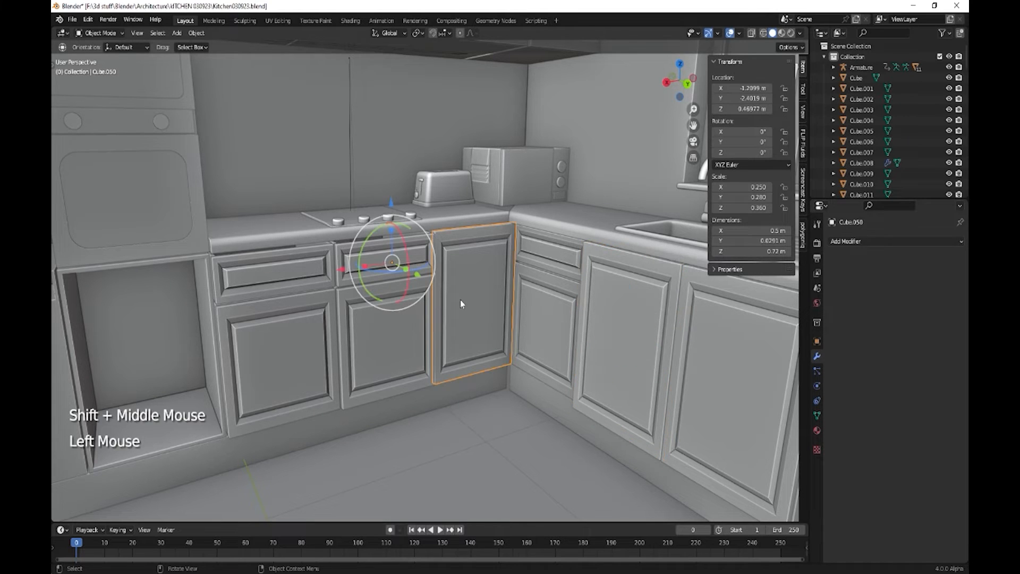
{"action": "key", "text": "shift+d"}
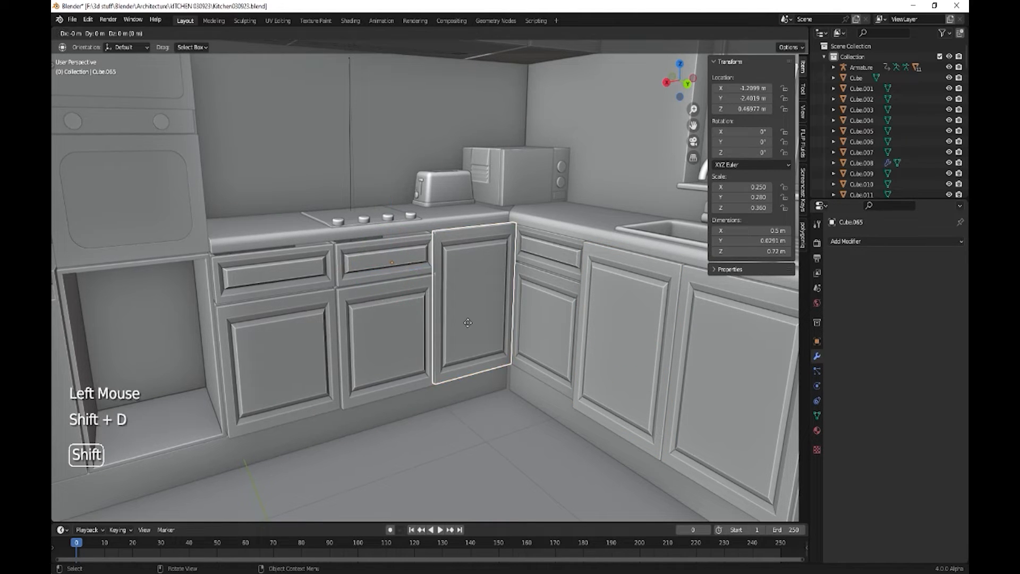
{"action": "left_click", "coordinate": [213, 313]}
- Add a UV sphere and rotate it 90° about X
{"action": "middle_click_drag", "start_coordinate": [387, 380], "coordinate": [509, 416], "text": "shift"}
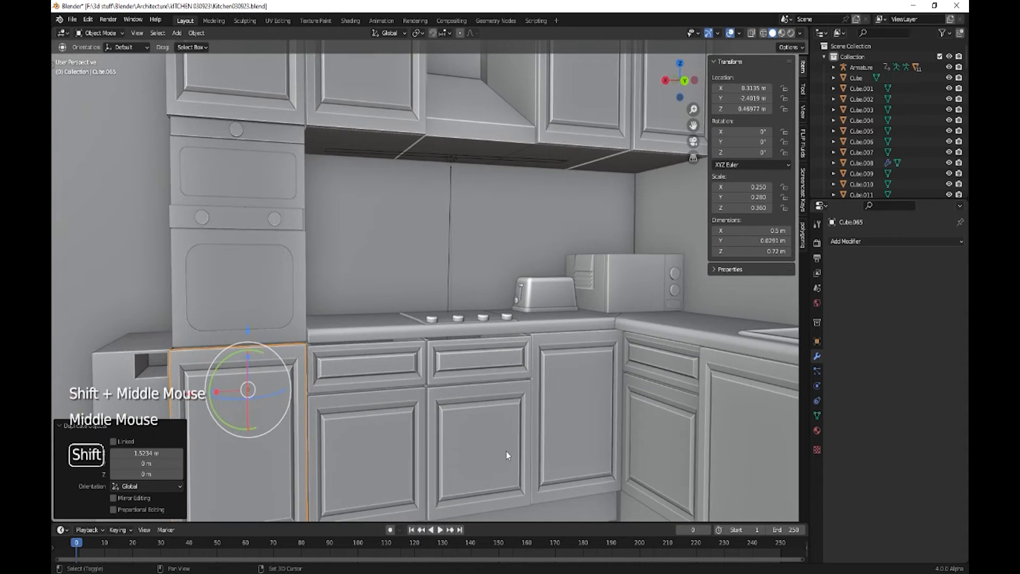
{"action": "middle_click_drag", "start_coordinate": [506, 451], "coordinate": [452, 399], "text": "shift"}
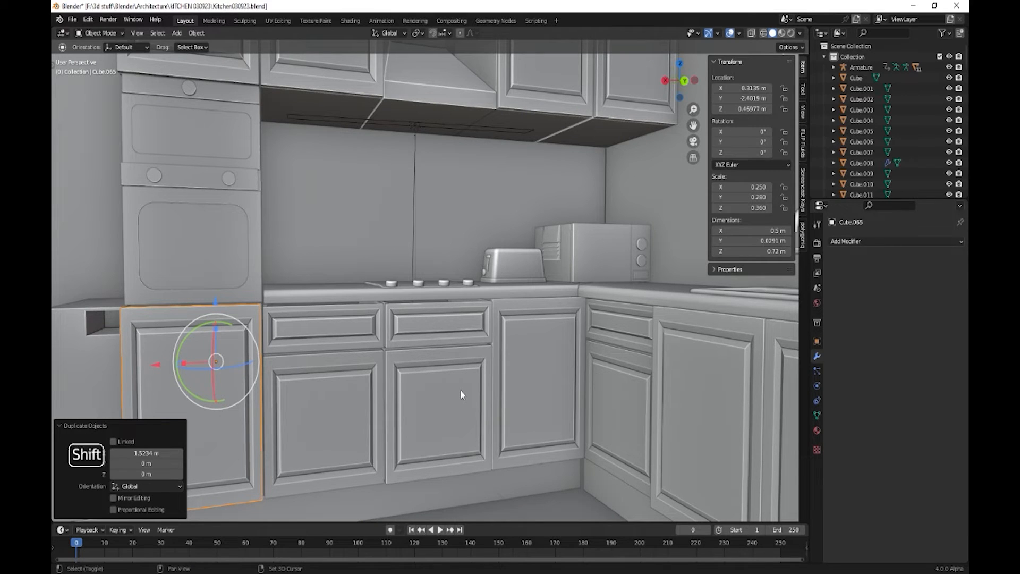
{"action": "key", "text": "shift+a"}
{"action": "mouse_move", "coordinate": [455, 358]}
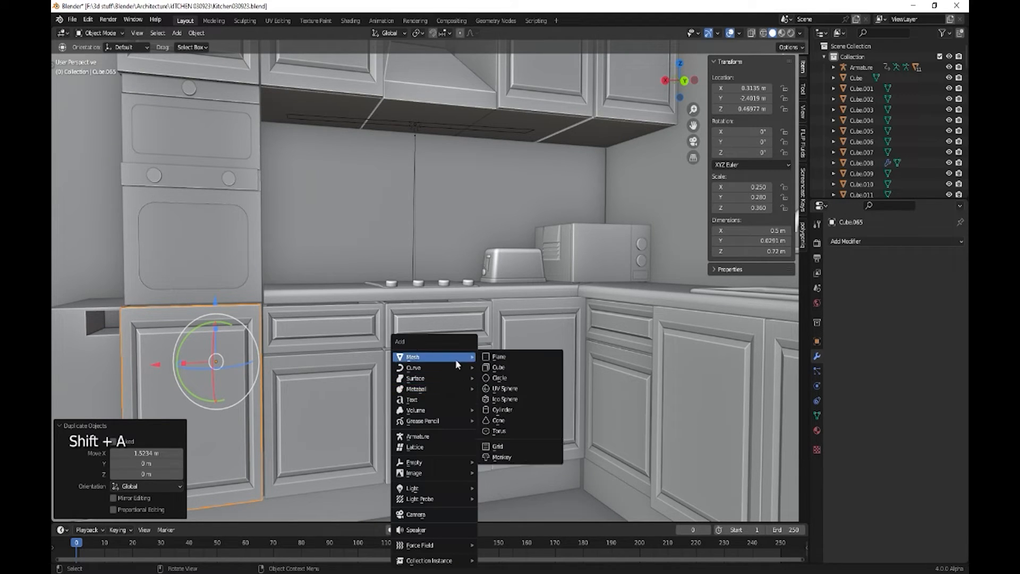
{"action": "left_click", "coordinate": [507, 388]}
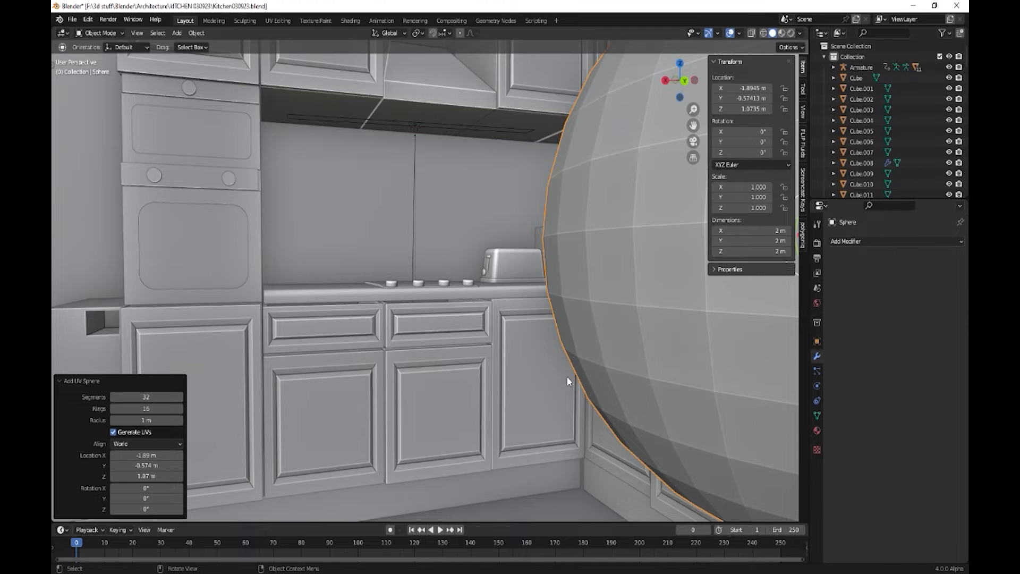
{"action": "type", "text": "rx90"}
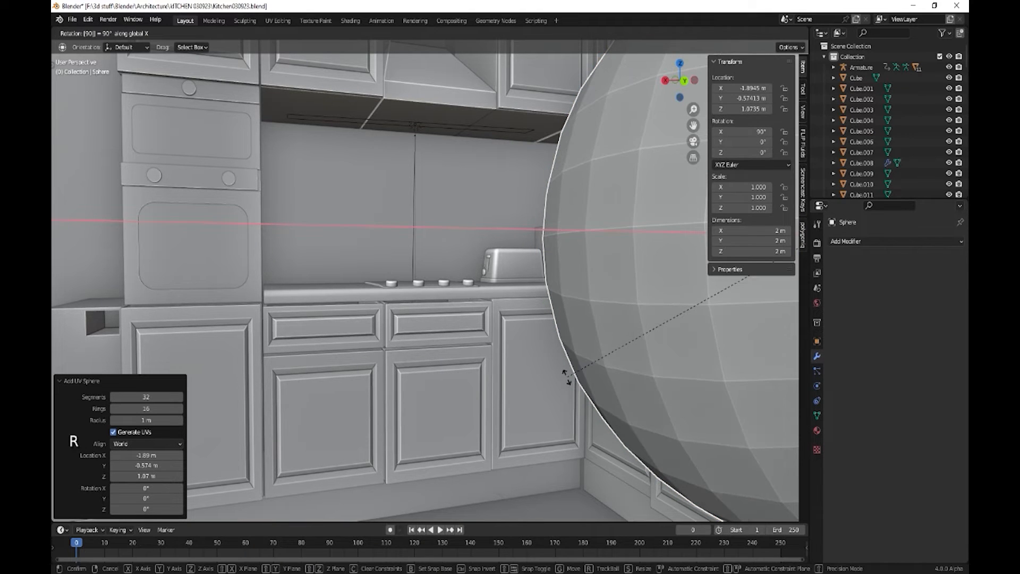
{"action": "key", "text": "Return"}
- Scale the sphere down to about 0.031 and move it about 1.89 m along X towards the oven unit
{"action": "key", "text": "s"}
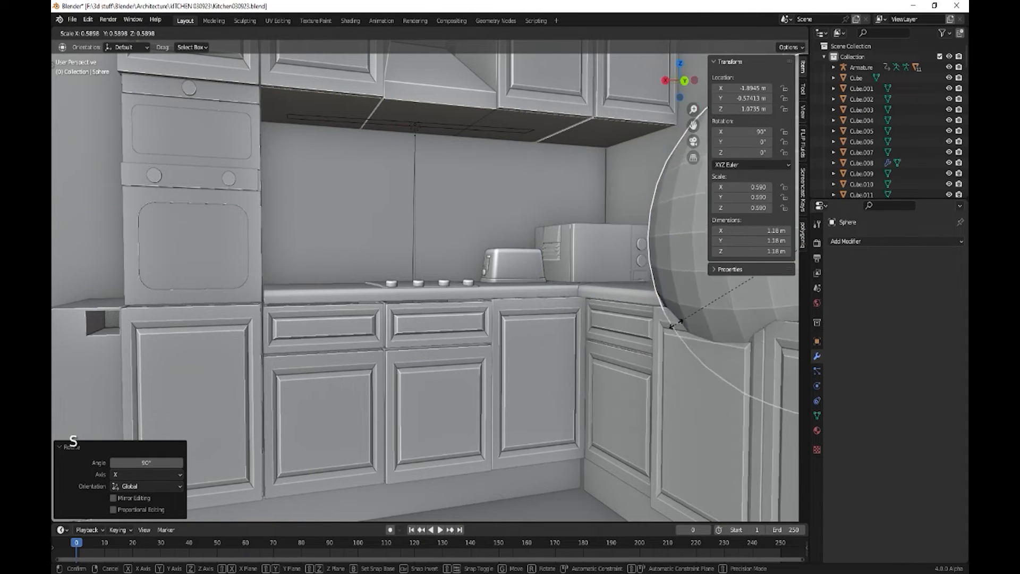
{"action": "left_click", "coordinate": [764, 290]}
{"action": "scroll", "coordinate": [727, 391], "scroll_direction": "down", "scroll_amount": 3}
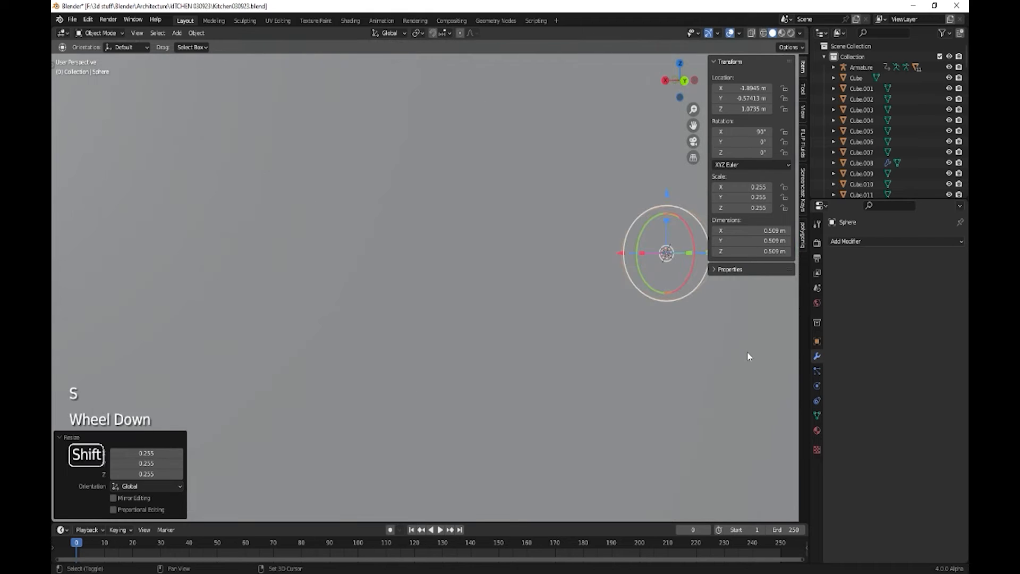
{"action": "middle_click_drag", "start_coordinate": [747, 355], "coordinate": [693, 352], "text": "shift"}
{"action": "scroll", "coordinate": [680, 280], "scroll_direction": "up", "scroll_amount": 2}
{"action": "left_click_drag", "start_coordinate": [667, 247], "coordinate": [343, 250]}
{"action": "key", "text": "s"}
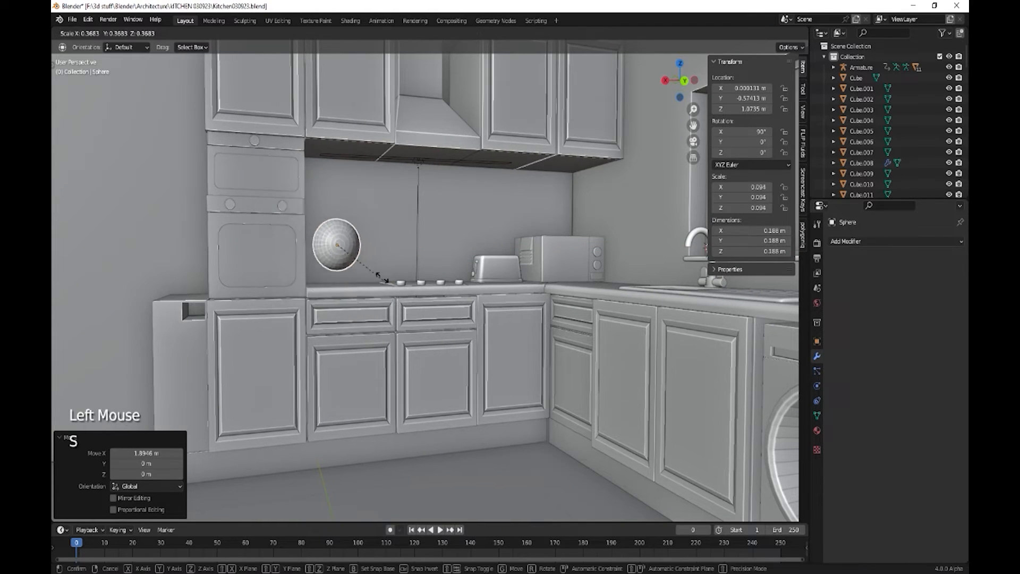
{"action": "left_click", "coordinate": [354, 262]}
- Move the sphere about -0.91 m along Y, lower it to Z 0.471 m and shift it about 0.069 m along X
{"action": "middle_click_drag", "start_coordinate": [354, 266], "coordinate": [452, 260]}
{"action": "left_click", "coordinate": [453, 259]}
{"action": "left_click_drag", "start_coordinate": [453, 259], "coordinate": [298, 263]}
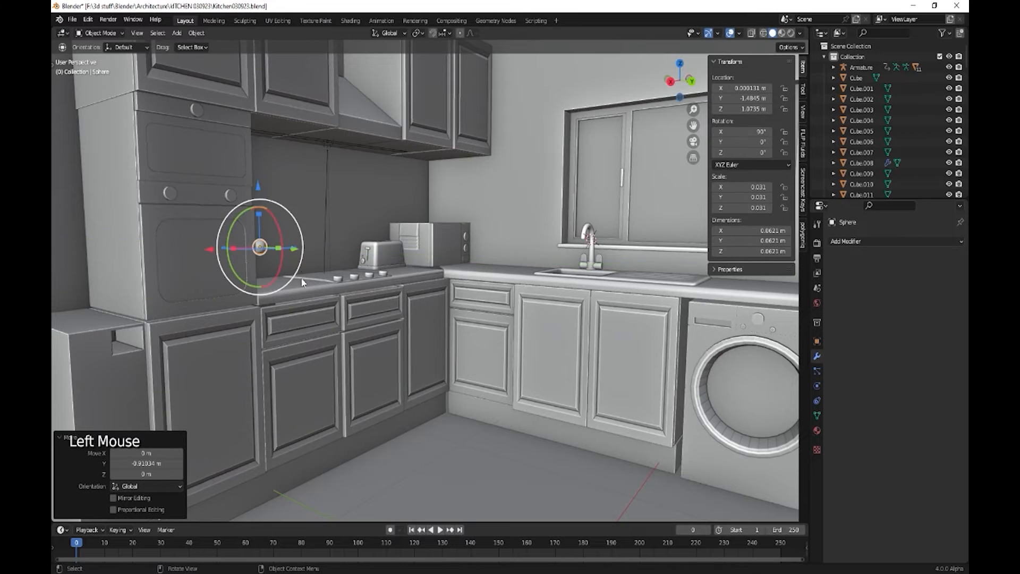
{"action": "middle_click_drag", "start_coordinate": [298, 262], "coordinate": [306, 254]}
{"action": "left_click_drag", "start_coordinate": [300, 185], "coordinate": [296, 306]}
{"action": "left_click_drag", "start_coordinate": [251, 370], "coordinate": [234, 370]}
{"action": "key", "text": "KP_Decimal"}
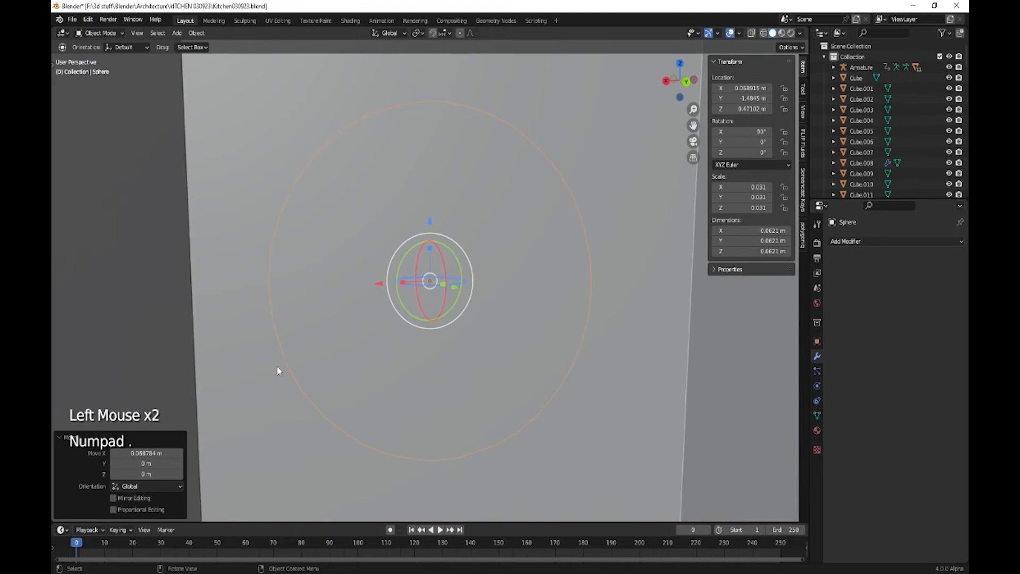
- Bring the sphere out to Y -1.377 m, shift it to X 0.080 m and raise it to Z 0.737 m at the under-oven door's upper corner
{"action": "scroll", "coordinate": [280, 367], "scroll_direction": "down", "scroll_amount": 6}
{"action": "middle_click_drag", "start_coordinate": [279, 368], "coordinate": [550, 301]}
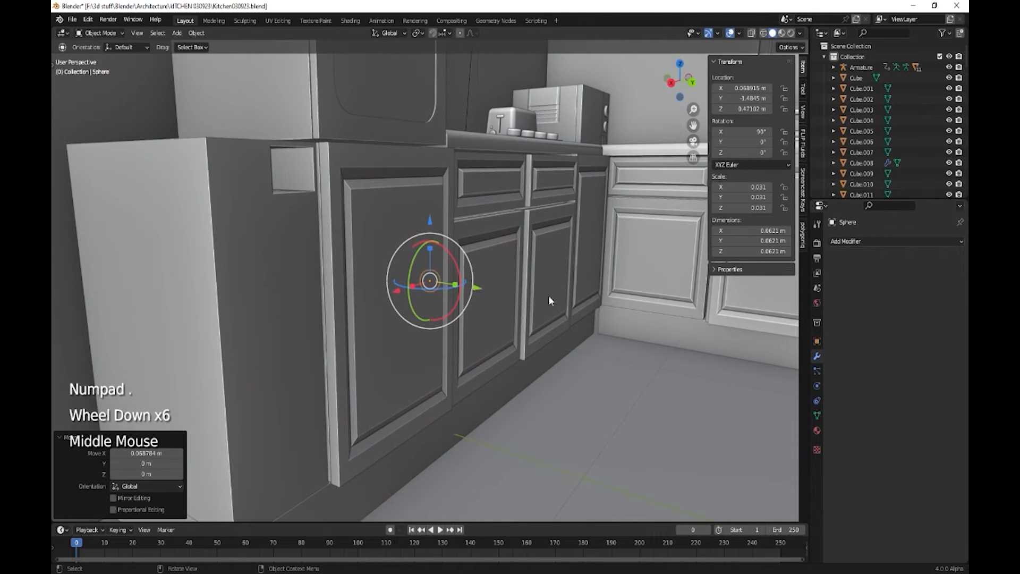
{"action": "left_click_drag", "start_coordinate": [488, 290], "coordinate": [507, 296]}
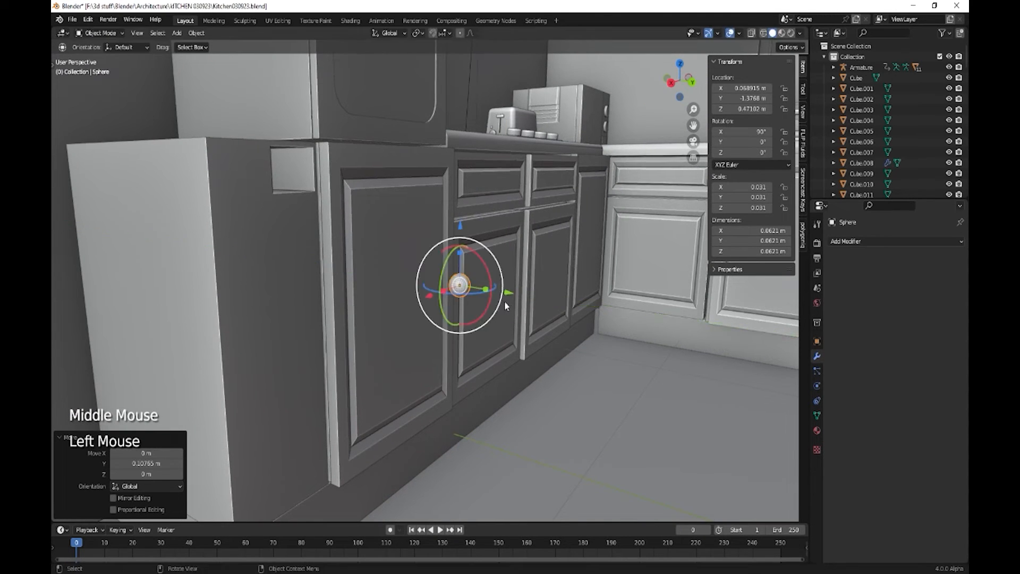
{"action": "middle_click_drag", "start_coordinate": [507, 297], "coordinate": [471, 346]}
{"action": "left_click_drag", "start_coordinate": [380, 292], "coordinate": [377, 291]}
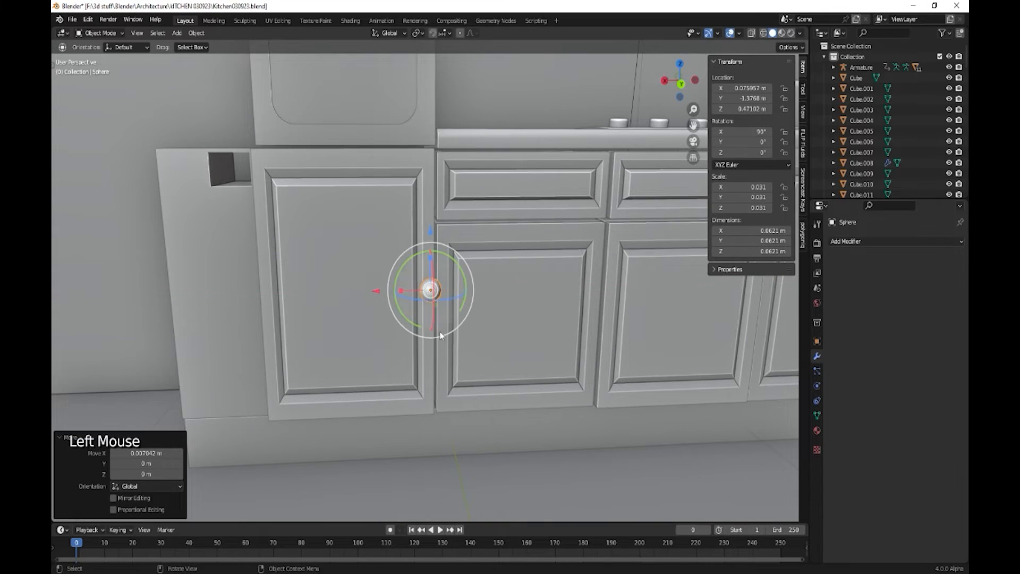
{"action": "mouse_move", "coordinate": [419, 319]}
{"action": "middle_mouse_down"}
{"action": "mouse_move", "coordinate": [432, 322]}
{"action": "mouse_move", "coordinate": [417, 324]}
{"action": "middle_mouse_up"}
{"action": "left_click_drag", "start_coordinate": [378, 291], "coordinate": [374, 287]}
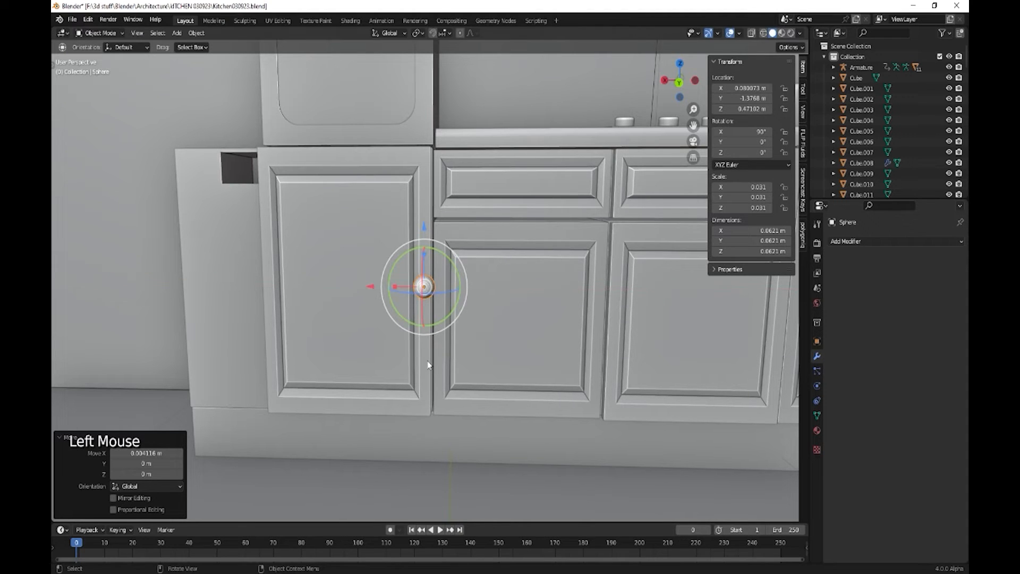
{"action": "left_click_drag", "start_coordinate": [424, 232], "coordinate": [429, 124]}
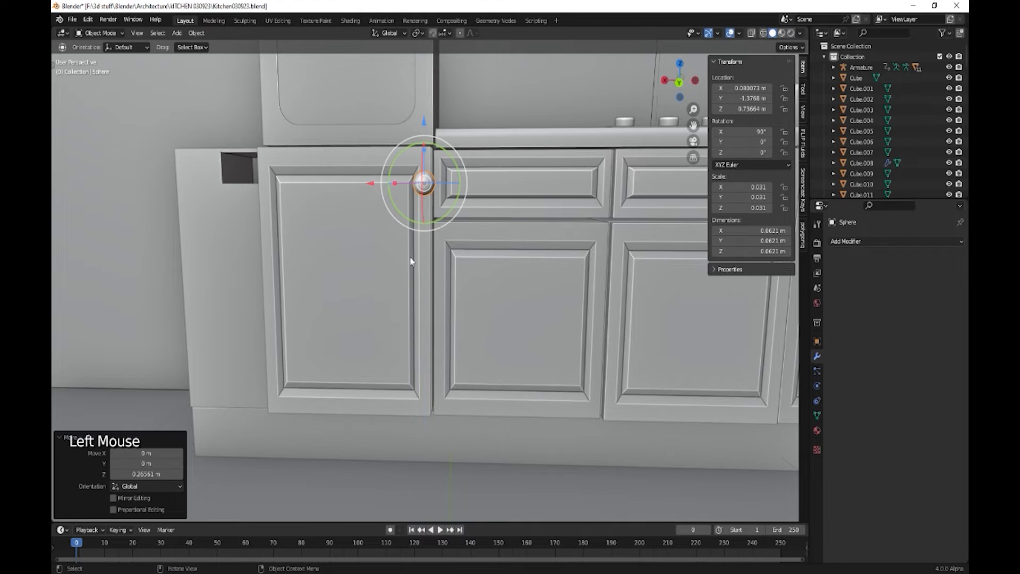
- Pull the sphere about 0.276 m along Y away from the door and clear the selection of its mesh in edit mode
{"action": "middle_click_drag", "start_coordinate": [411, 261], "coordinate": [449, 230]}
{"action": "scroll", "coordinate": [467, 221], "scroll_direction": "up", "scroll_amount": 3}
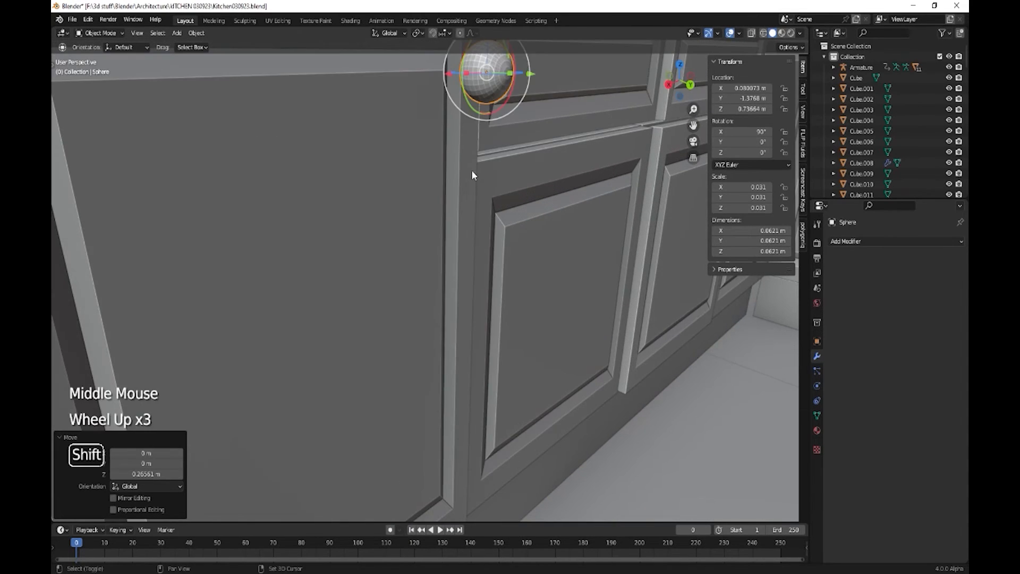
{"action": "middle_click_drag", "start_coordinate": [471, 170], "coordinate": [444, 314], "text": "shift"}
{"action": "left_click_drag", "start_coordinate": [439, 311], "coordinate": [669, 409]}
{"action": "middle_click_drag", "start_coordinate": [679, 443], "coordinate": [658, 433]}
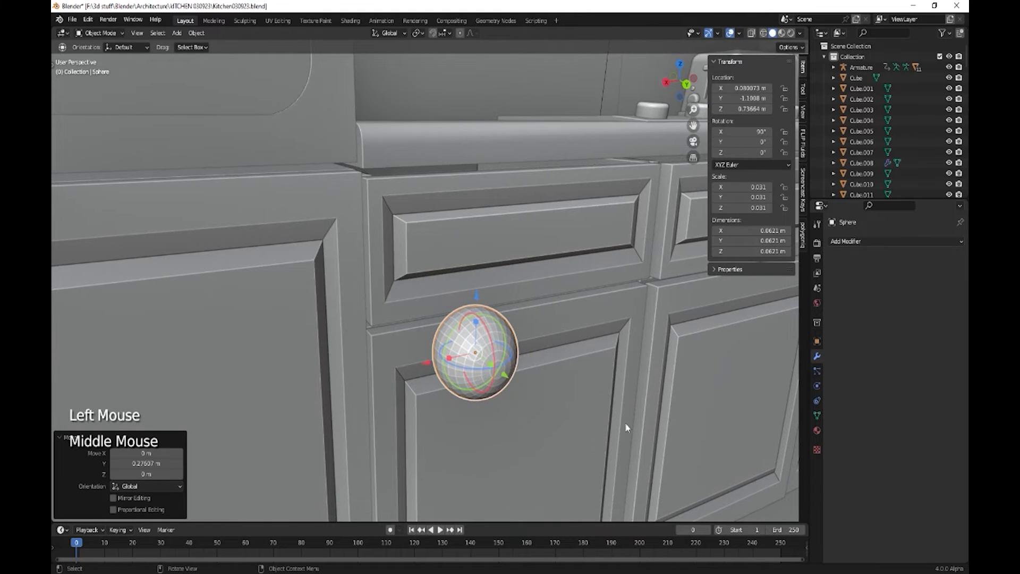
{"action": "key", "text": "Tab"}
{"action": "middle_click_drag", "start_coordinate": [517, 412], "coordinate": [505, 403]}
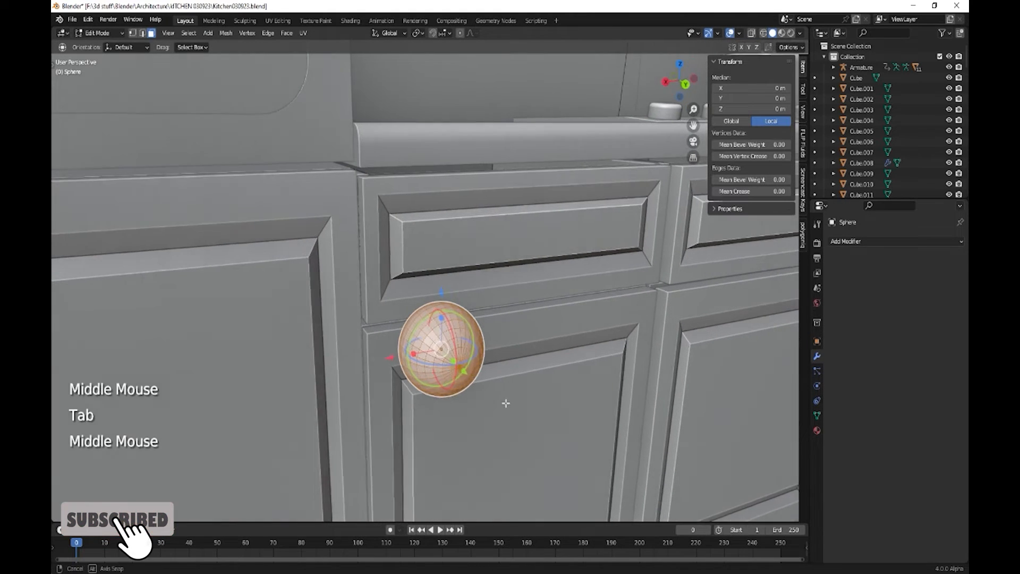
{"action": "scroll", "coordinate": [494, 414], "scroll_direction": "up", "scroll_amount": 2}
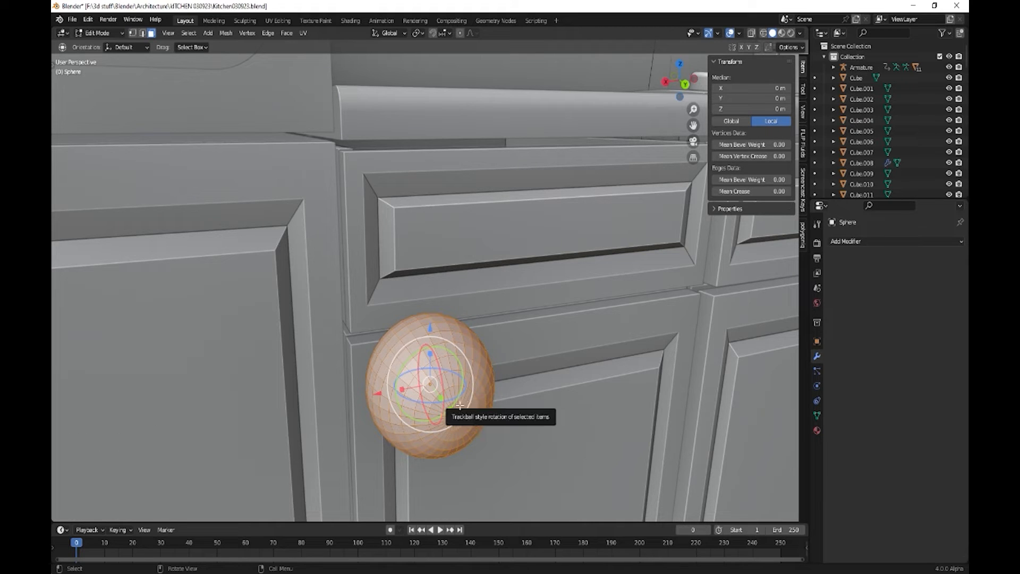
{"action": "key", "text": "alt+a"}
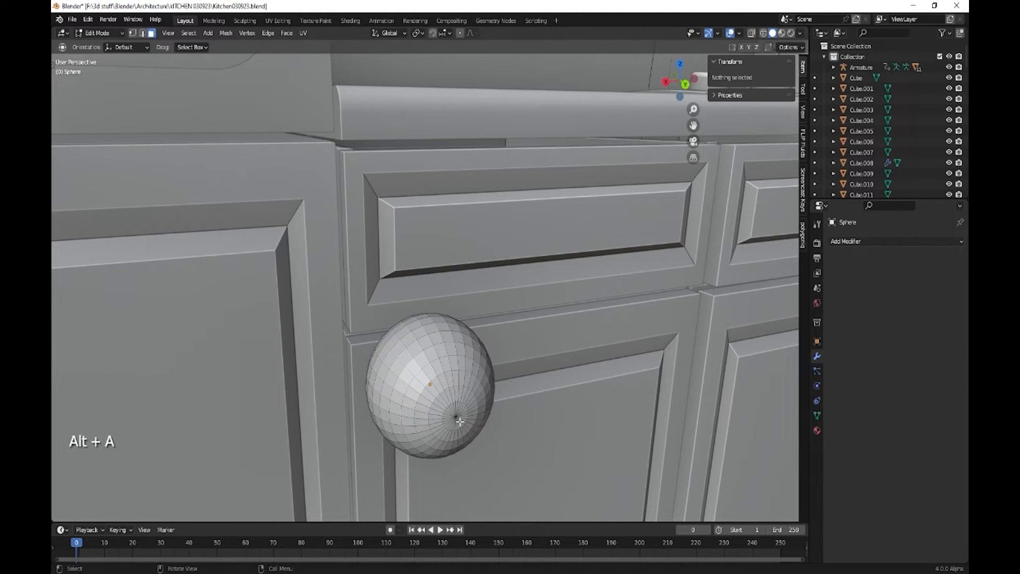
- Circle-select the faces around the sphere's front pole and extrude them about 0.0146 m along Y as the knob's neck
{"action": "middle_click_drag", "start_coordinate": [467, 430], "coordinate": [465, 426]}
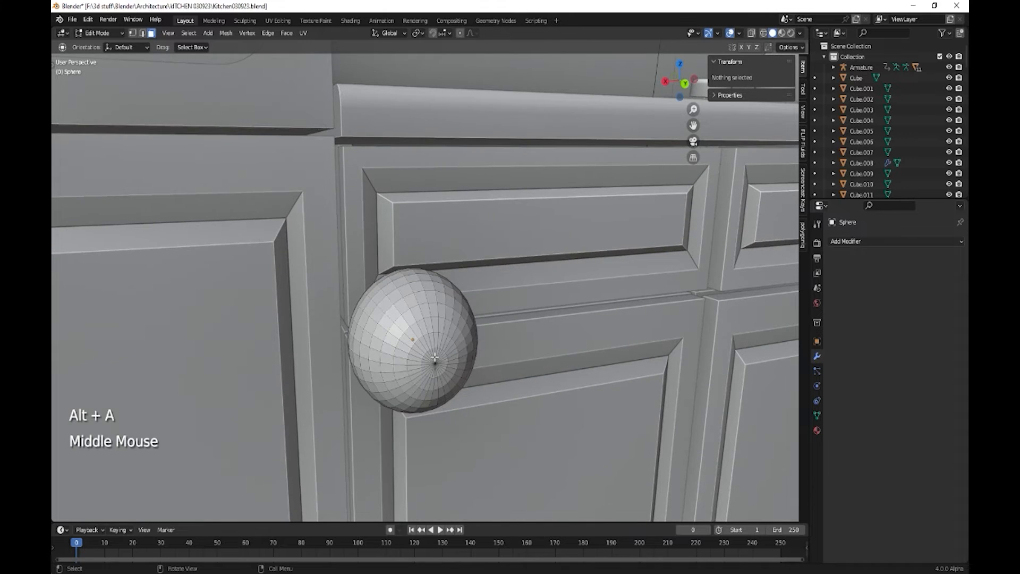
{"action": "key", "text": "c"}
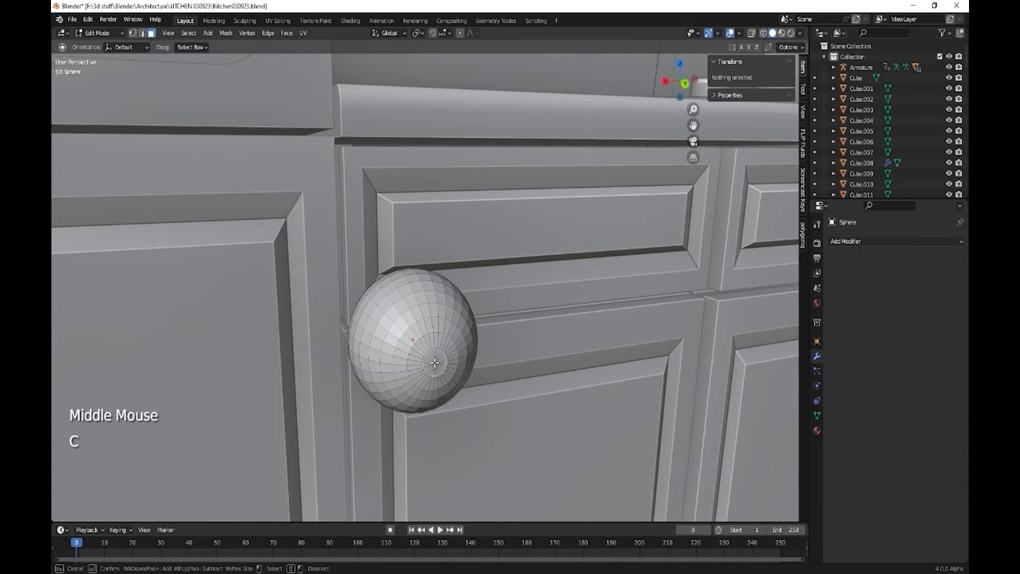
{"action": "left_click", "coordinate": [435, 363]}
{"action": "mouse_move", "coordinate": [436, 366]}
{"action": "left_mouse_down"}
{"action": "mouse_move", "coordinate": [418, 352]}
{"action": "mouse_move", "coordinate": [434, 361]}
{"action": "left_mouse_up"}
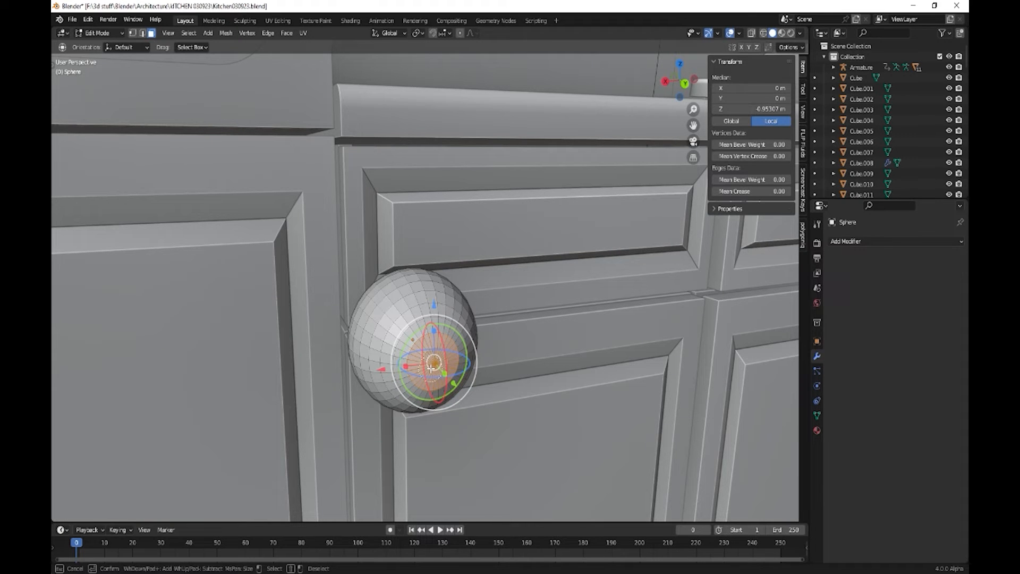
{"action": "right_click", "coordinate": [431, 371]}
{"action": "middle_click_drag", "start_coordinate": [480, 425], "coordinate": [433, 389]}
{"action": "key", "text": "KP_Decimal"}
{"action": "scroll", "coordinate": [437, 386], "scroll_direction": "down", "scroll_amount": 4}
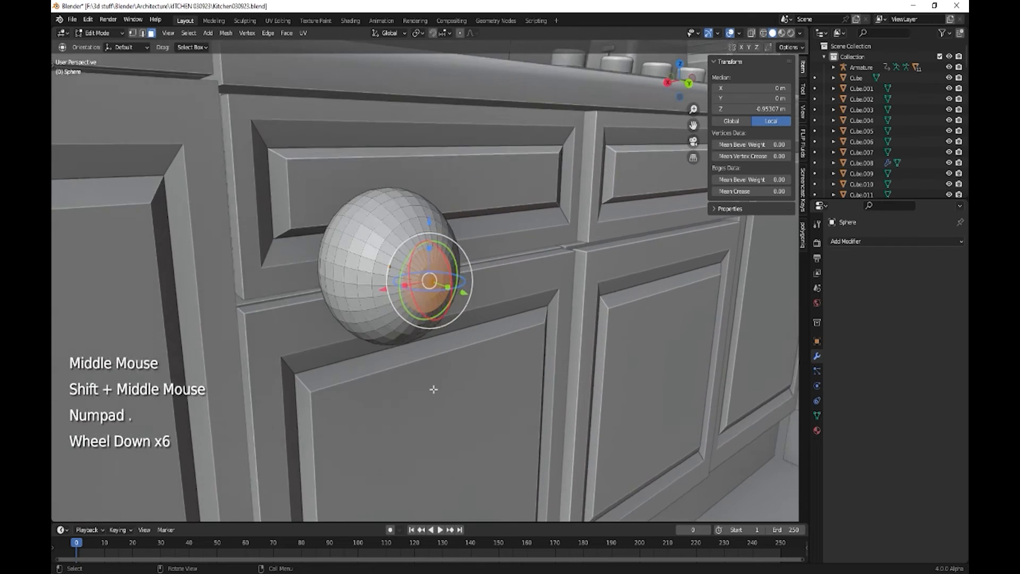
{"action": "middle_click_drag", "start_coordinate": [433, 390], "coordinate": [493, 381]}
{"action": "key", "text": "e"}
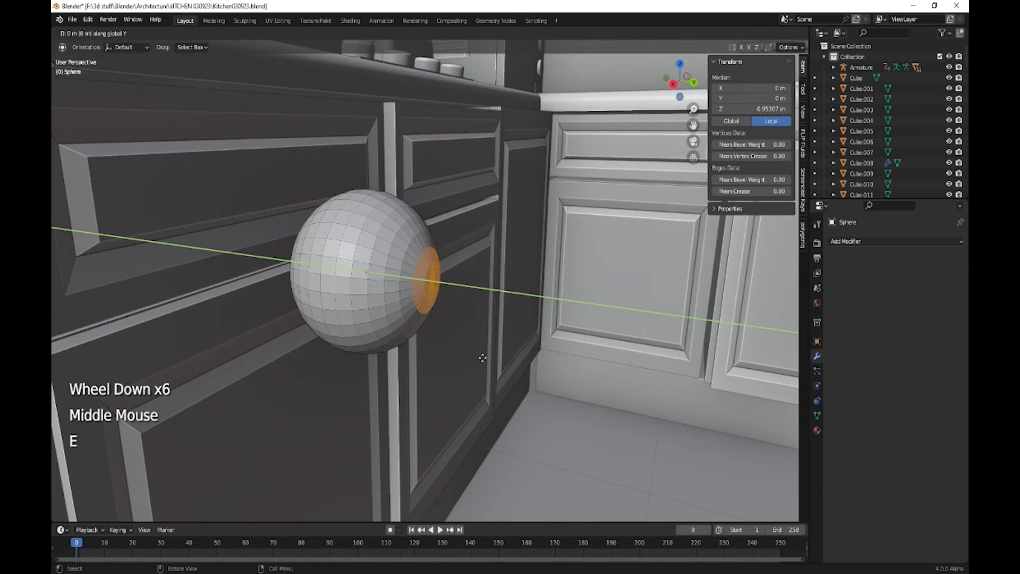
{"action": "left_click", "coordinate": [510, 361]}
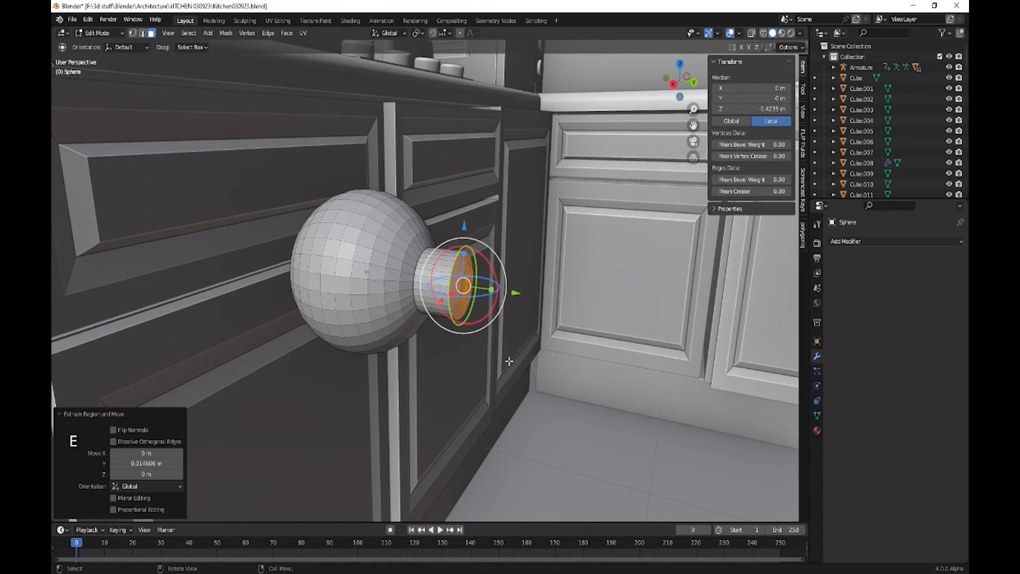
- Make a vertex on the rim of the neck's end the active one and set the transform pivot point to the active element
{"action": "key", "text": "1"}
{"action": "scroll", "coordinate": [512, 348], "scroll_direction": "up", "scroll_amount": 3}
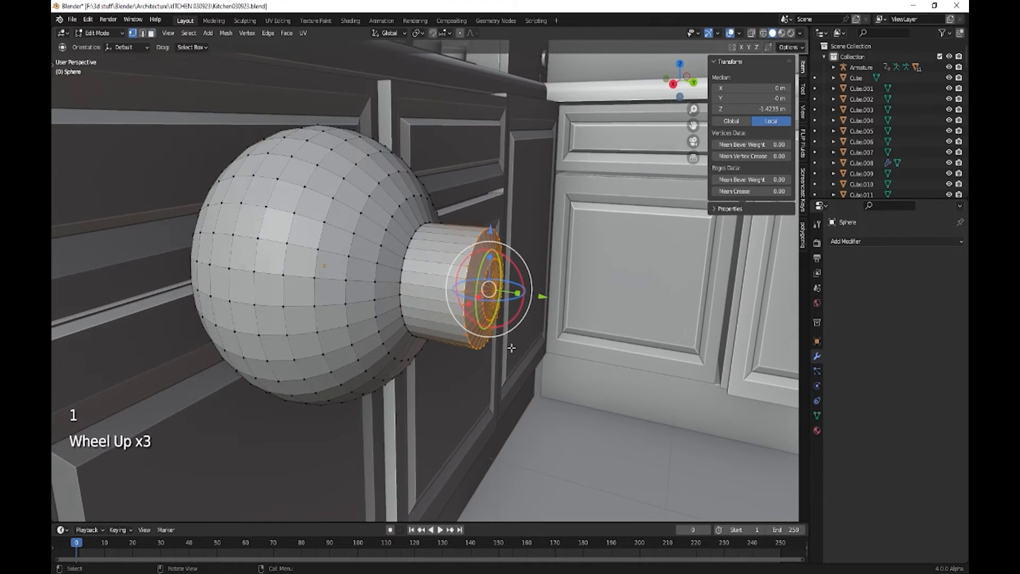
{"action": "scroll", "coordinate": [511, 347], "scroll_direction": "up", "scroll_amount": 3}
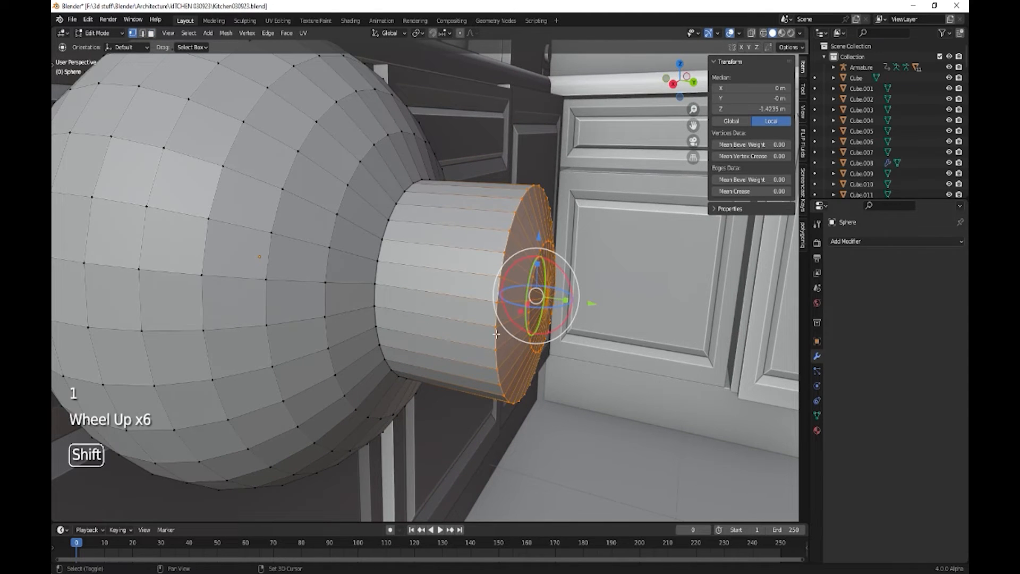
{"action": "left_click", "coordinate": [494, 332], "text": "shift"}
{"action": "left_click", "coordinate": [494, 332], "text": "shift"}
{"action": "middle_click_drag", "start_coordinate": [597, 394], "coordinate": [555, 375]}
{"action": "left_click", "coordinate": [390, 34]}
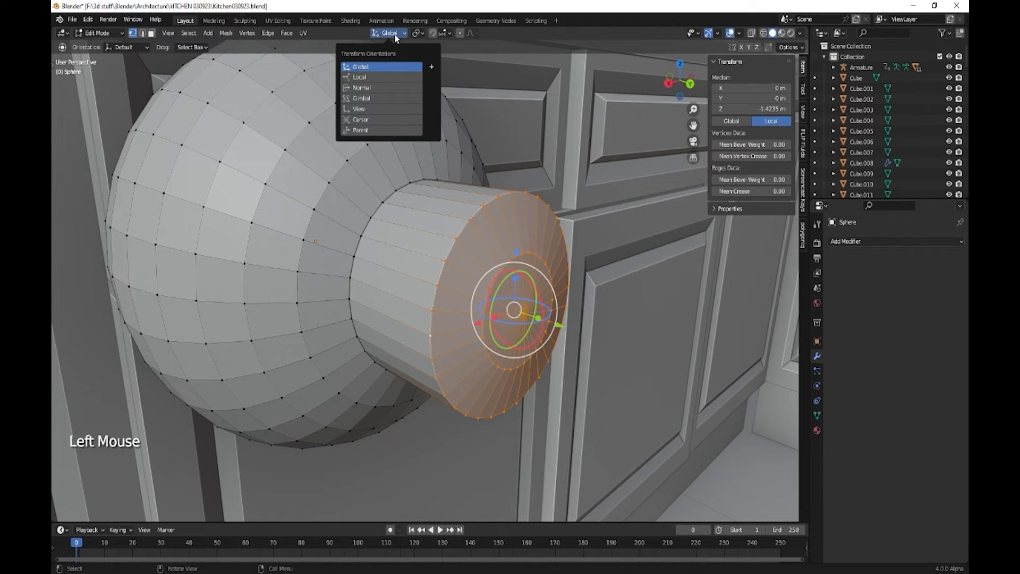
{"action": "left_click", "coordinate": [420, 33]}
{"action": "left_click", "coordinate": [436, 95]}
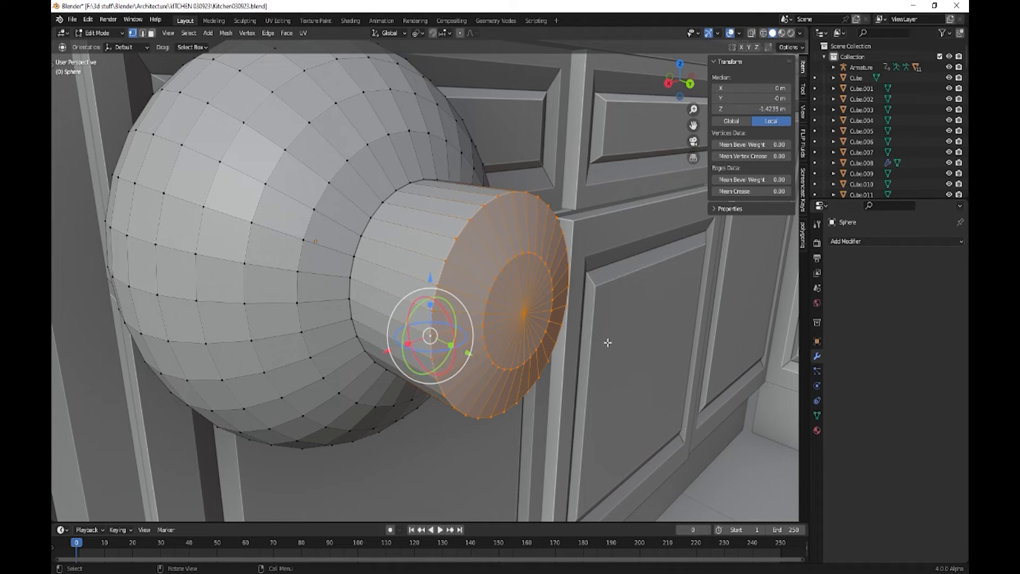
- Flatten the neck's end by scaling it to 0 along global Y and return to object mode
{"action": "key", "text": "s"}
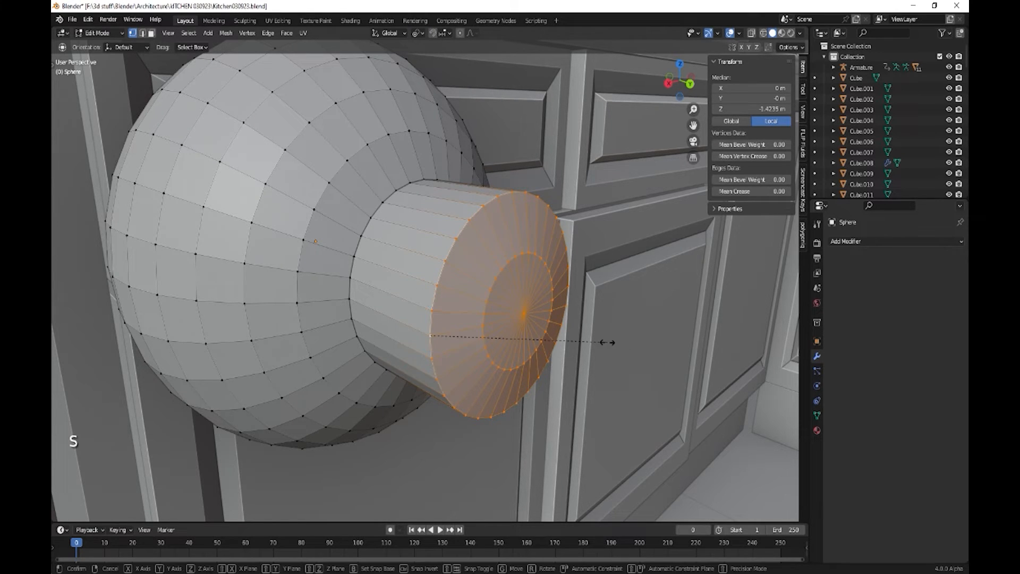
{"action": "key", "text": "y"}
{"action": "key", "text": "0"}
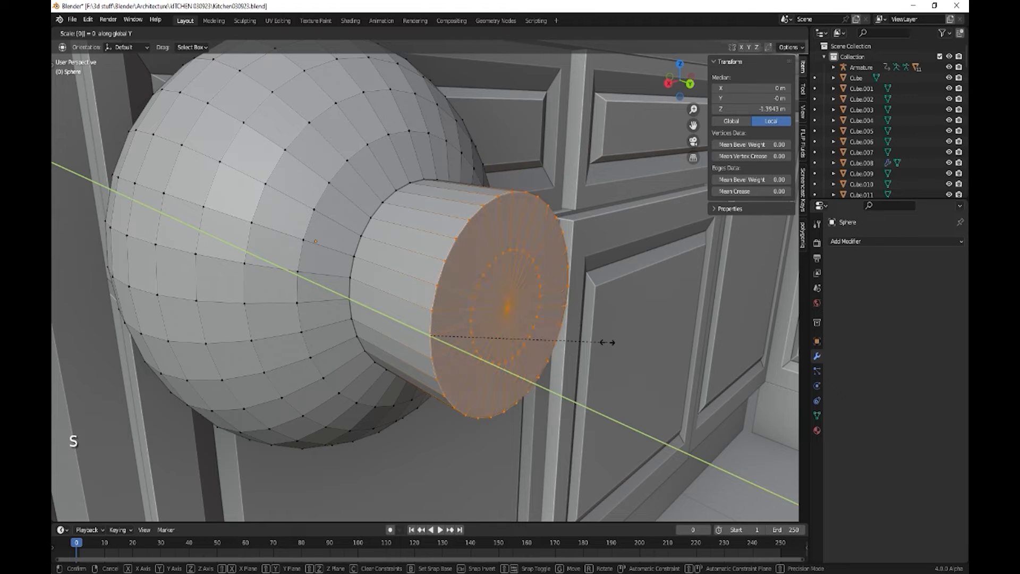
{"action": "key", "text": "Return"}
{"action": "scroll", "coordinate": [611, 412], "scroll_direction": "down", "scroll_amount": 2}
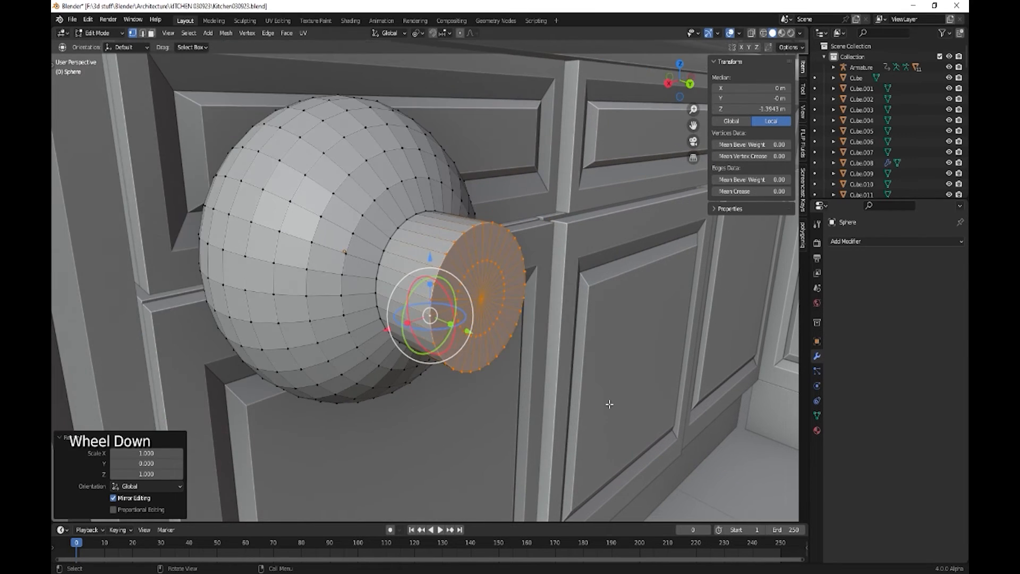
{"action": "key", "text": "Tab"}
- Rotate the knob 180° about Z so its neck points towards the cabinet door
{"action": "scroll", "coordinate": [532, 383], "scroll_direction": "down", "scroll_amount": 1}
{"action": "scroll", "coordinate": [523, 379], "scroll_direction": "down", "scroll_amount": 1}
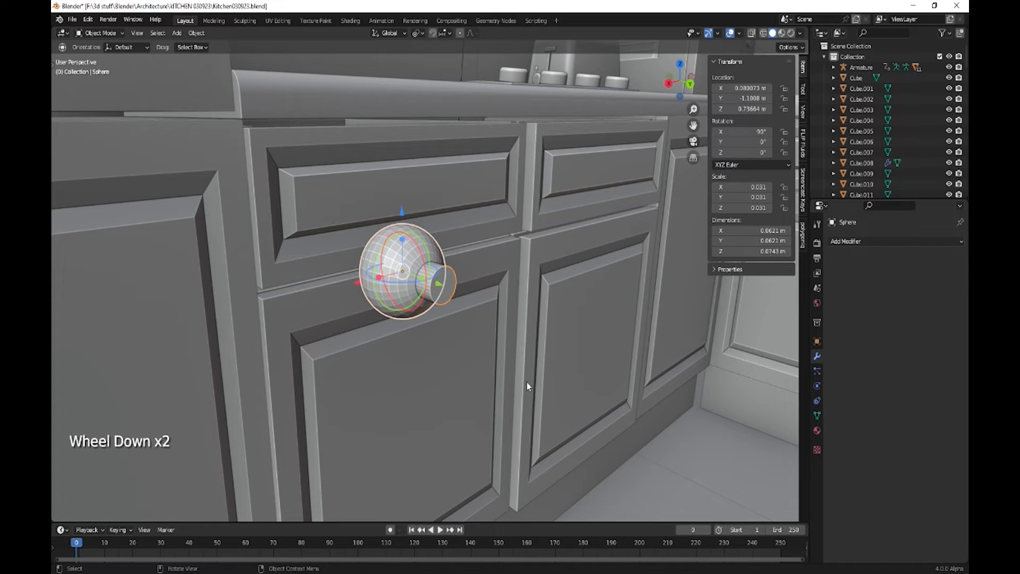
{"action": "key", "text": "r"}
{"action": "type", "text": "z1"}
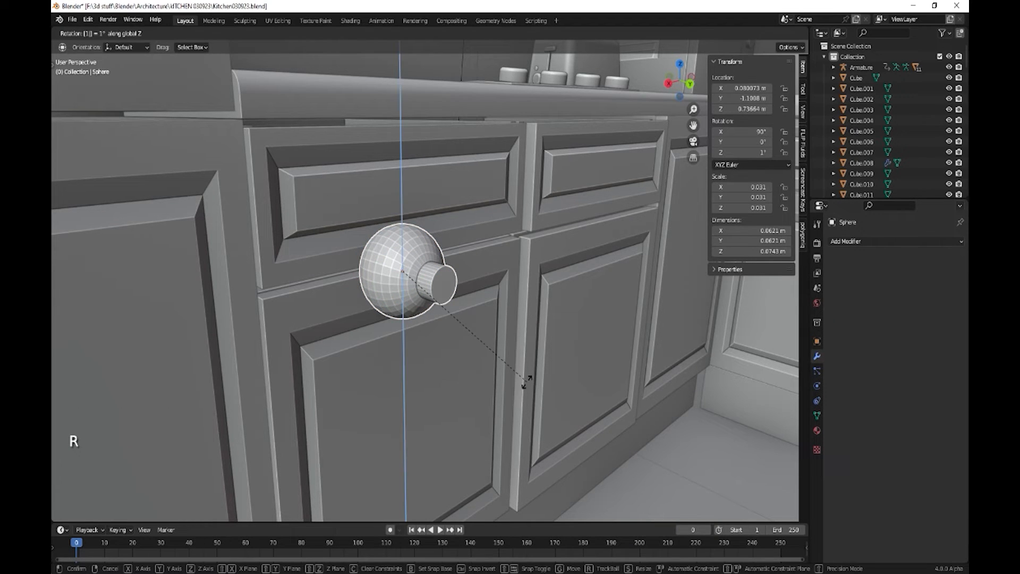
{"action": "type", "text": "7"}
{"action": "key", "text": "BackSpace"}
{"action": "type", "text": "80"}
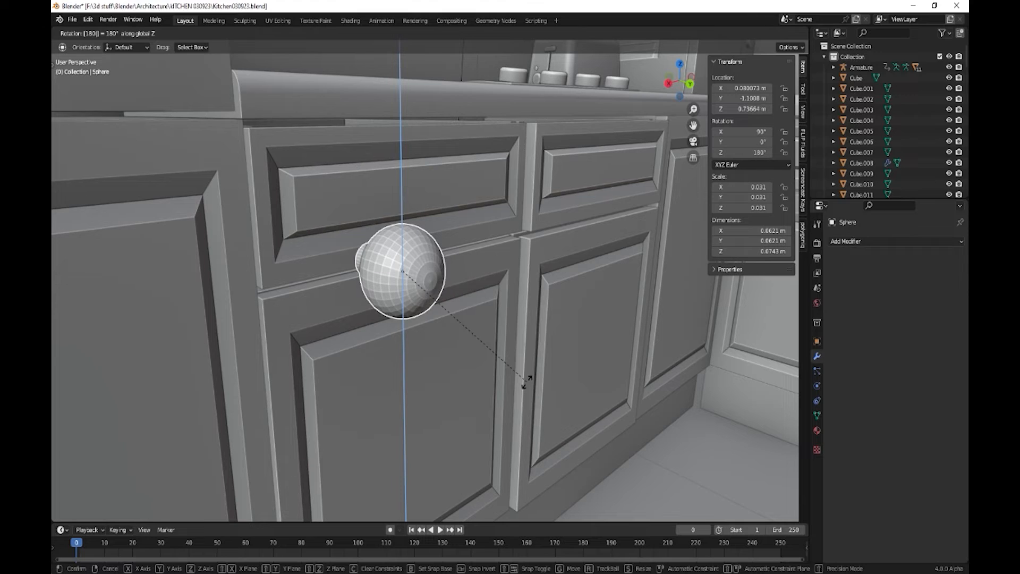
{"action": "key", "text": "Return"}
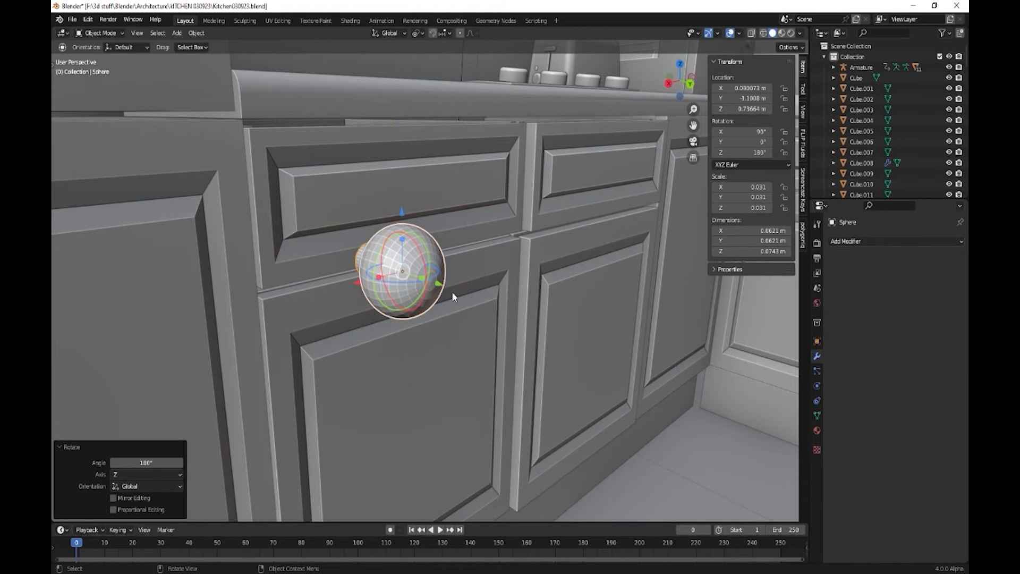
- Move the knob back along Y to -1.366 m so its neck meets the door under the oven
{"action": "key", "text": "Tab"}
{"action": "key", "text": "Tab"}
{"action": "left_click_drag", "start_coordinate": [444, 291], "coordinate": [252, 218]}
{"action": "middle_click_drag", "start_coordinate": [253, 218], "coordinate": [550, 315]}
{"action": "left_click_drag", "start_coordinate": [435, 271], "coordinate": [396, 266]}
- Scale the knob down by a factor of 0.691 and adjust its X position to about 0.078 m on the door's frame
{"action": "middle_click_drag", "start_coordinate": [552, 356], "coordinate": [499, 345]}
{"action": "scroll", "coordinate": [466, 342], "scroll_direction": "down", "scroll_amount": 4}
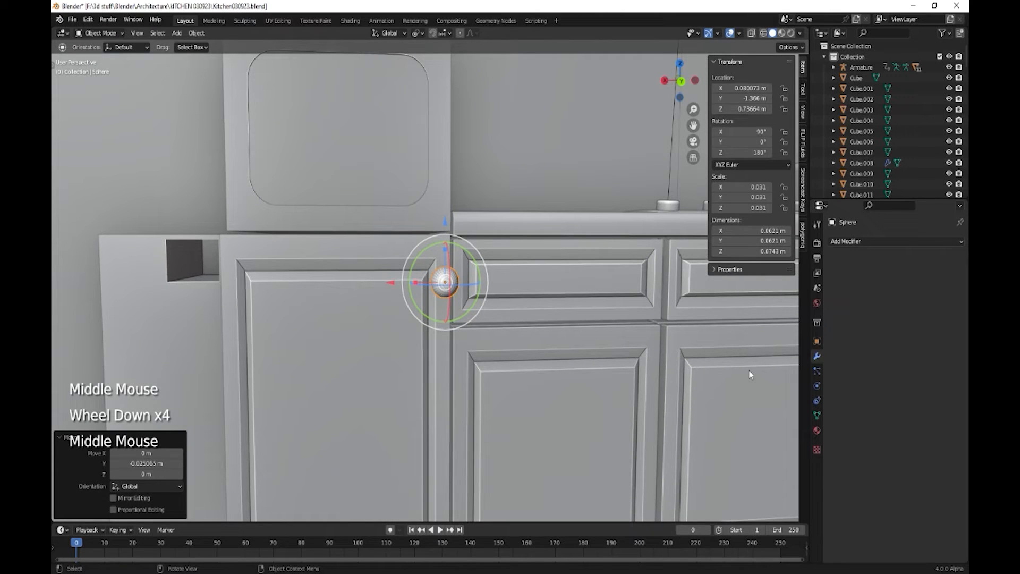
{"action": "key", "text": "s"}
{"action": "left_click", "coordinate": [659, 333]}
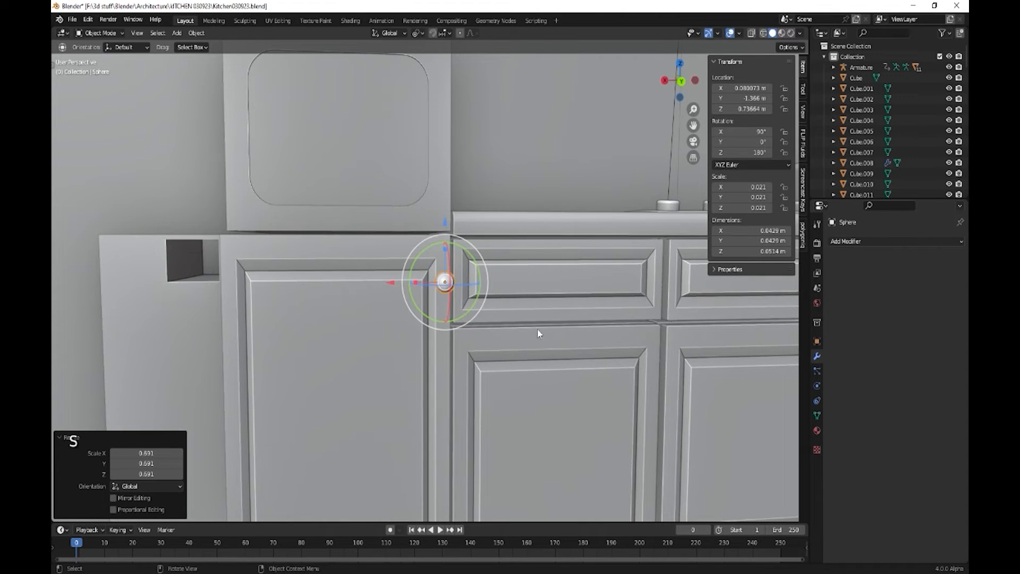
{"action": "left_click_drag", "start_coordinate": [391, 285], "coordinate": [399, 286]}
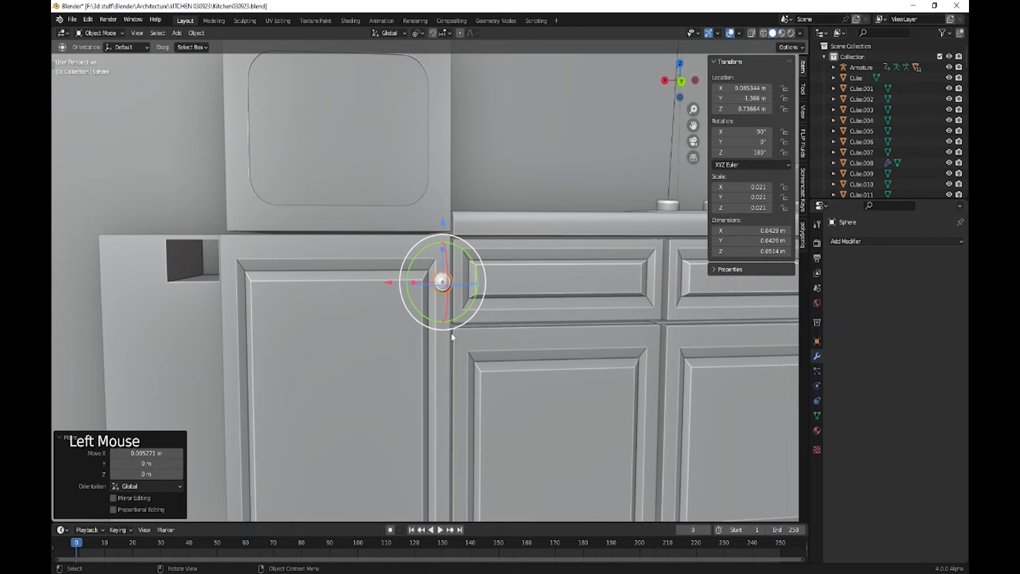
{"action": "scroll", "coordinate": [469, 351], "scroll_direction": "down", "scroll_amount": 2}
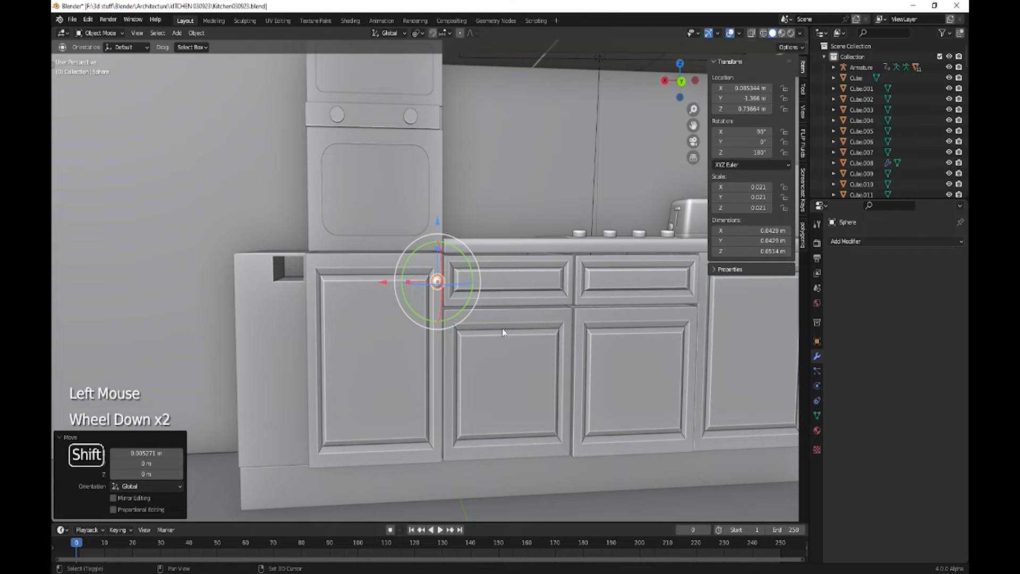
{"action": "middle_click_drag", "start_coordinate": [503, 332], "coordinate": [487, 432], "text": "shift"}
{"action": "middle_click_drag", "start_coordinate": [519, 367], "coordinate": [378, 277], "text": "shift"}
{"action": "scroll", "coordinate": [452, 268], "scroll_direction": "up", "scroll_amount": 3}
{"action": "left_click_drag", "start_coordinate": [280, 252], "coordinate": [281, 245]}
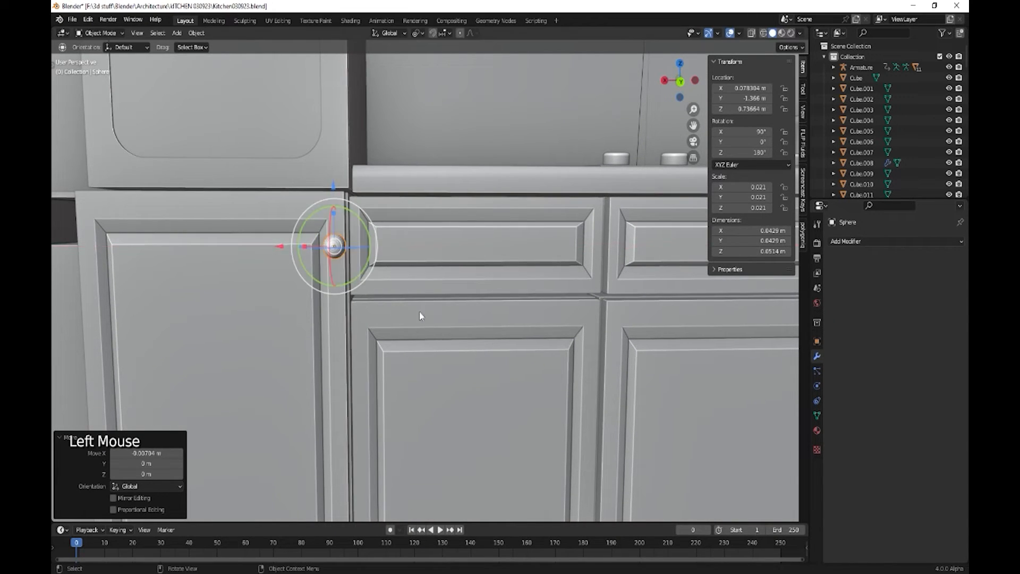
{"action": "scroll", "coordinate": [426, 327], "scroll_direction": "down", "scroll_amount": 1}
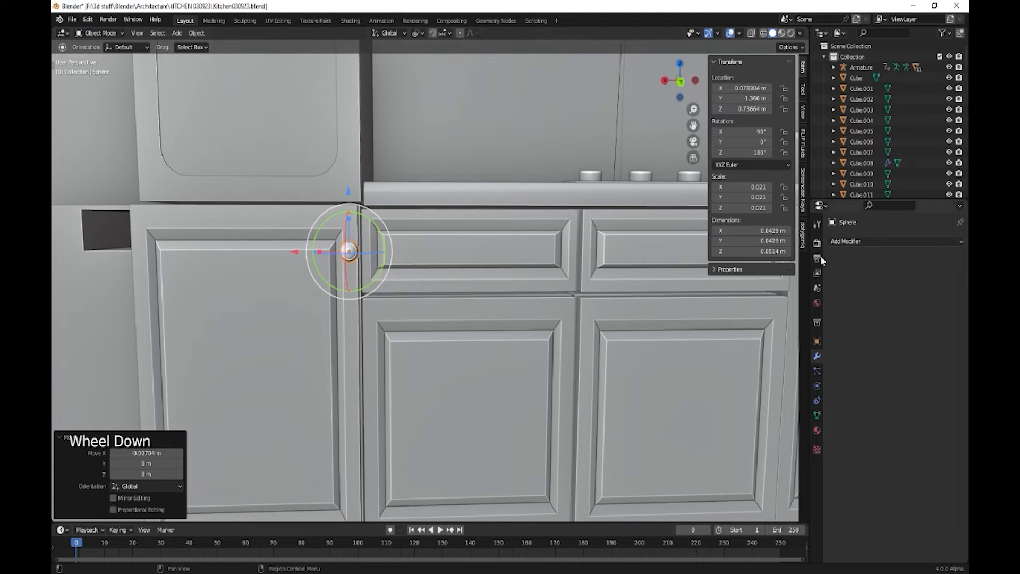
- Give the knob a new material with Metallic 1.000 and Roughness 0.217
{"action": "left_click", "coordinate": [817, 430]}
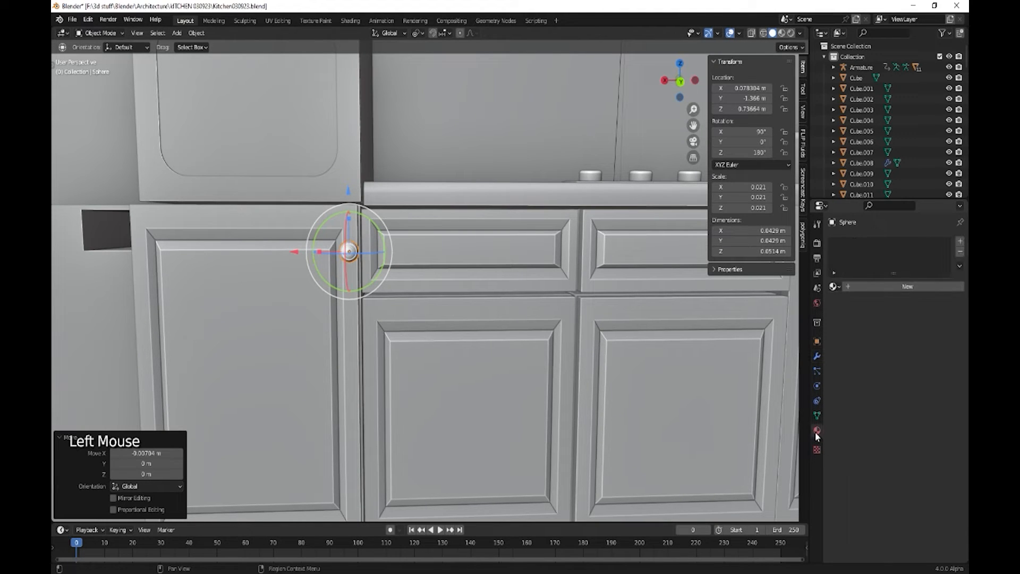
{"action": "left_click", "coordinate": [909, 287]}
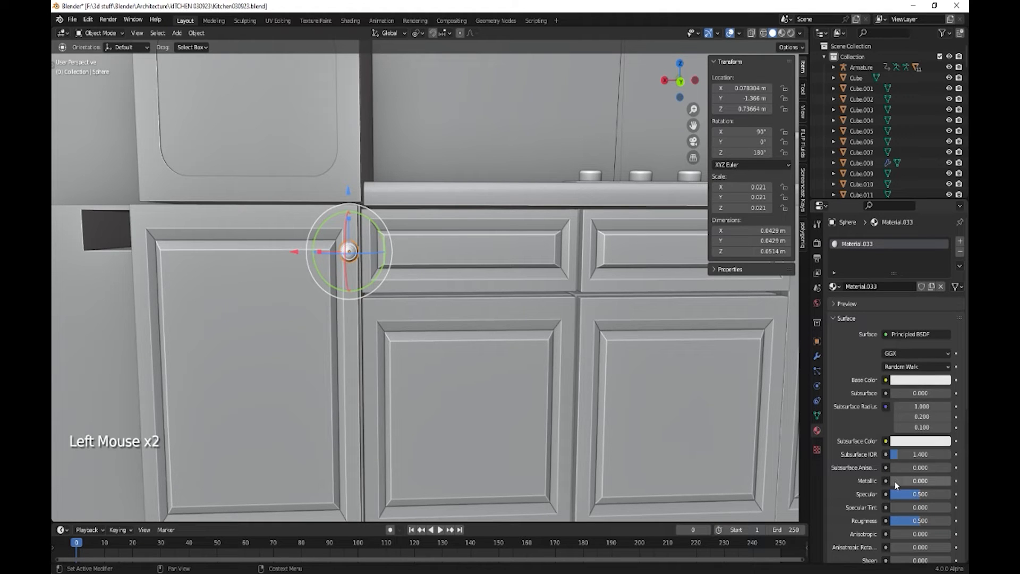
{"action": "left_click_drag", "start_coordinate": [897, 481], "coordinate": [951, 481]}
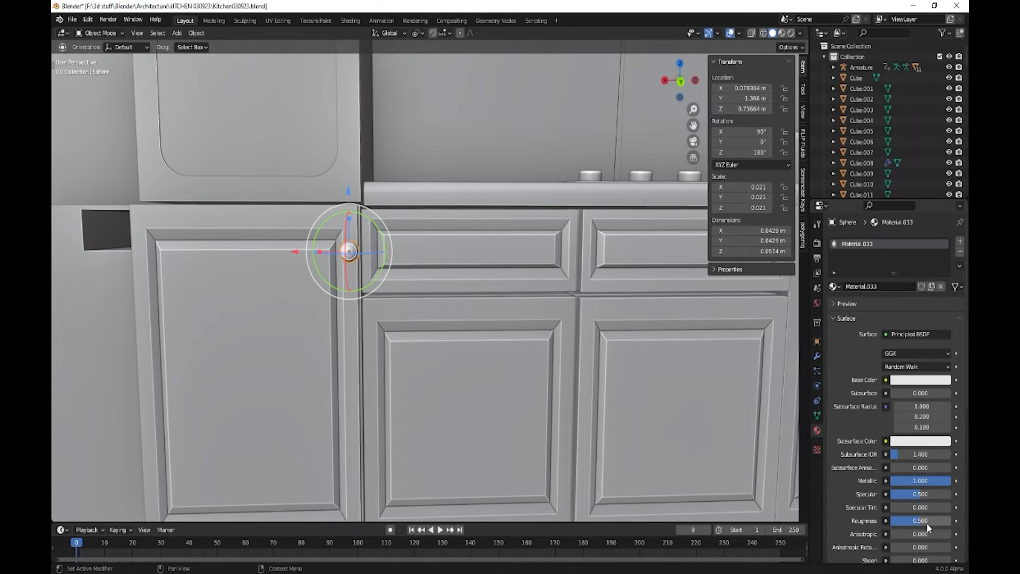
{"action": "left_click_drag", "start_coordinate": [928, 526], "coordinate": [913, 527]}
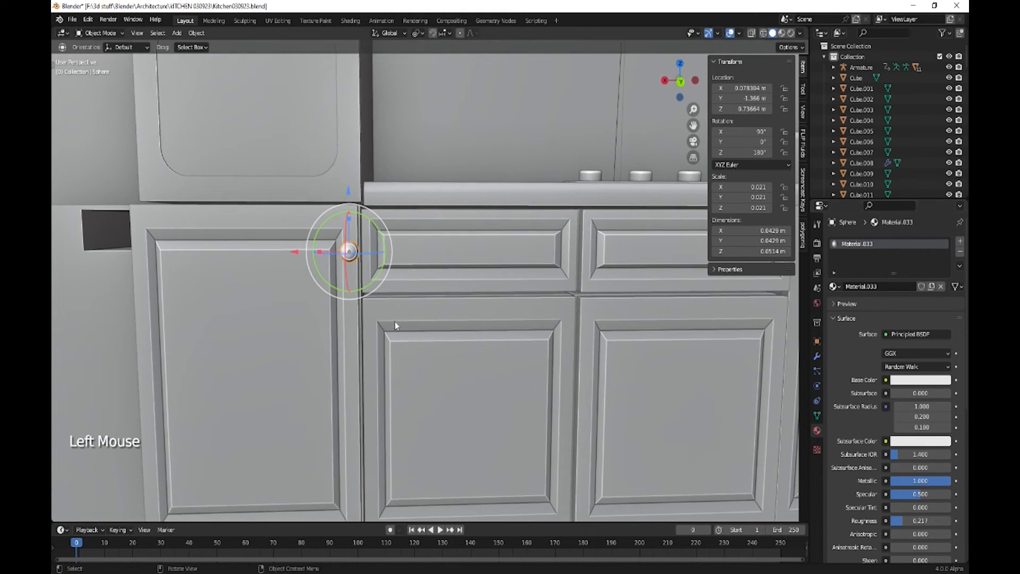
- Duplicate the knob along X onto the middle of the first drawer front, at about X -0.189 m
{"action": "key", "text": "shift"}
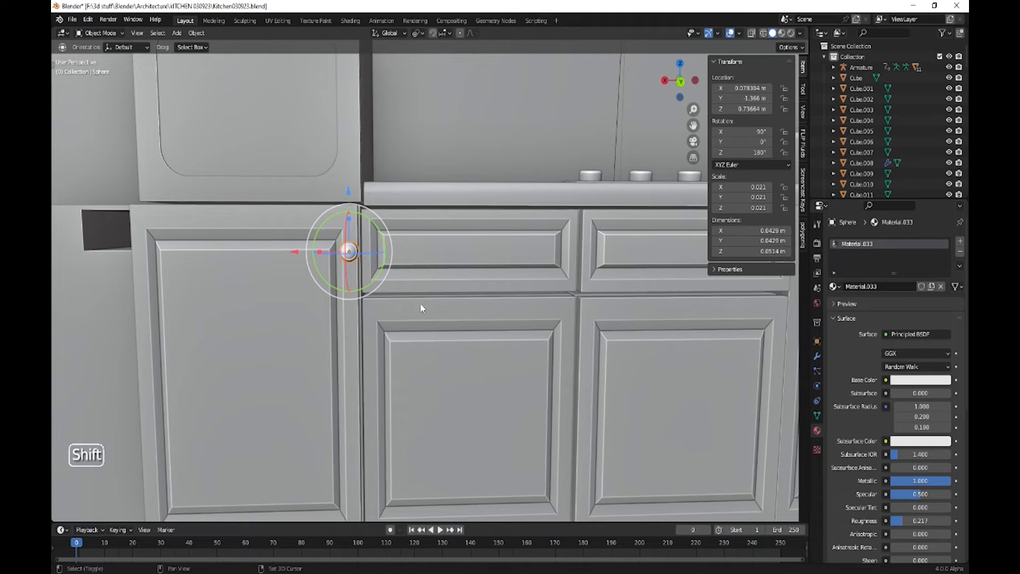
{"action": "key", "text": "shift+d"}
{"action": "key", "text": "x"}
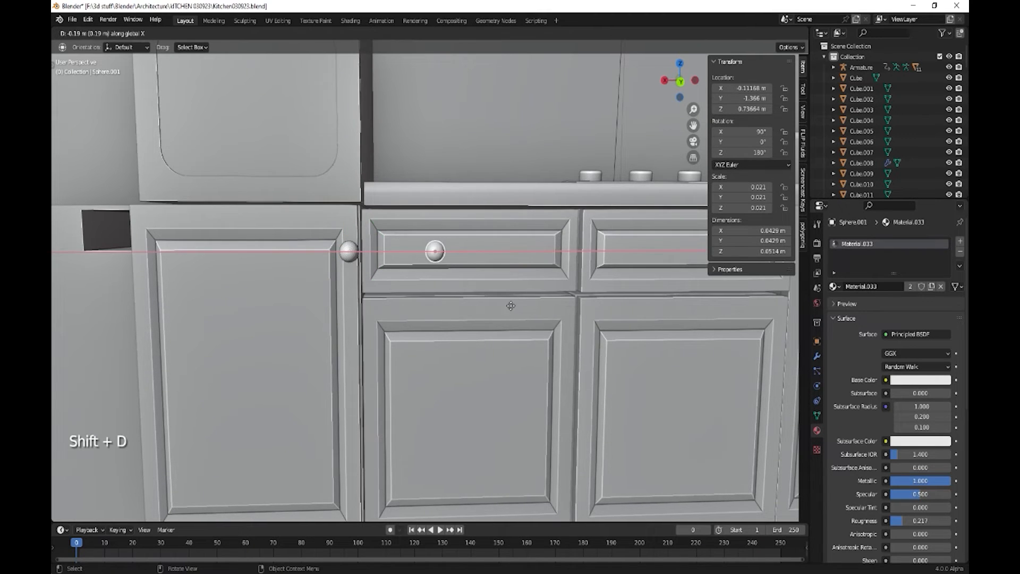
{"action": "left_click", "coordinate": [543, 305]}
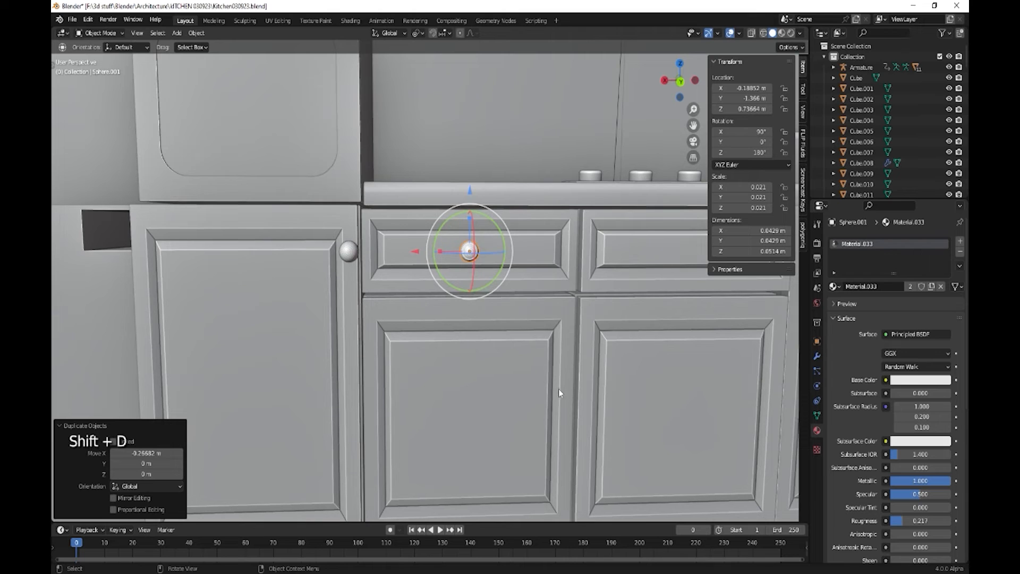
- Duplicate the drawer knob along X by about -0.517 m onto the middle of the adjacent drawer front
{"action": "scroll", "coordinate": [559, 392], "scroll_direction": "down", "scroll_amount": 3}
{"action": "middle_click_drag", "start_coordinate": [561, 388], "coordinate": [421, 388], "text": "shift"}
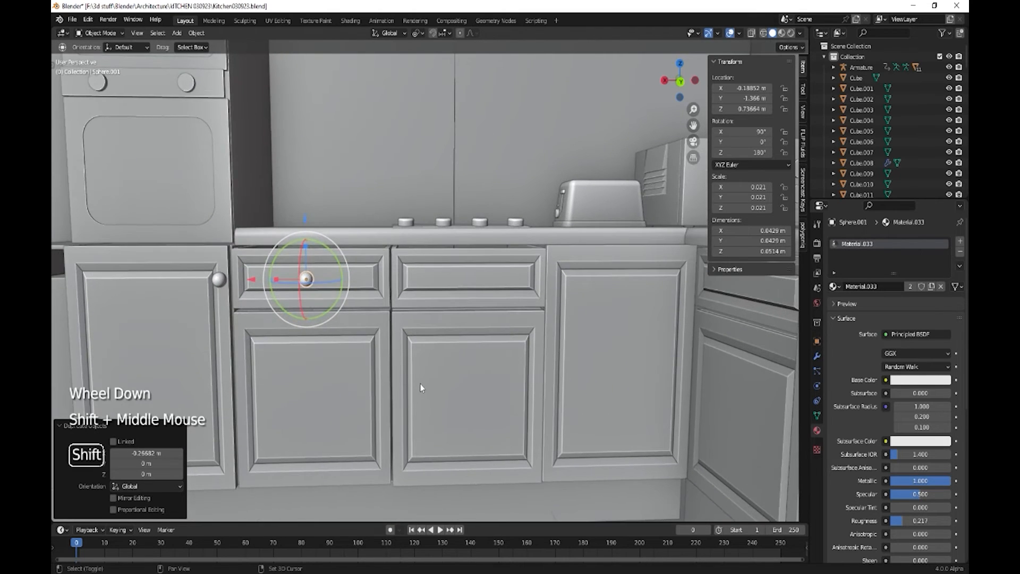
{"action": "key", "text": "shift+d"}
{"action": "key", "text": "x"}
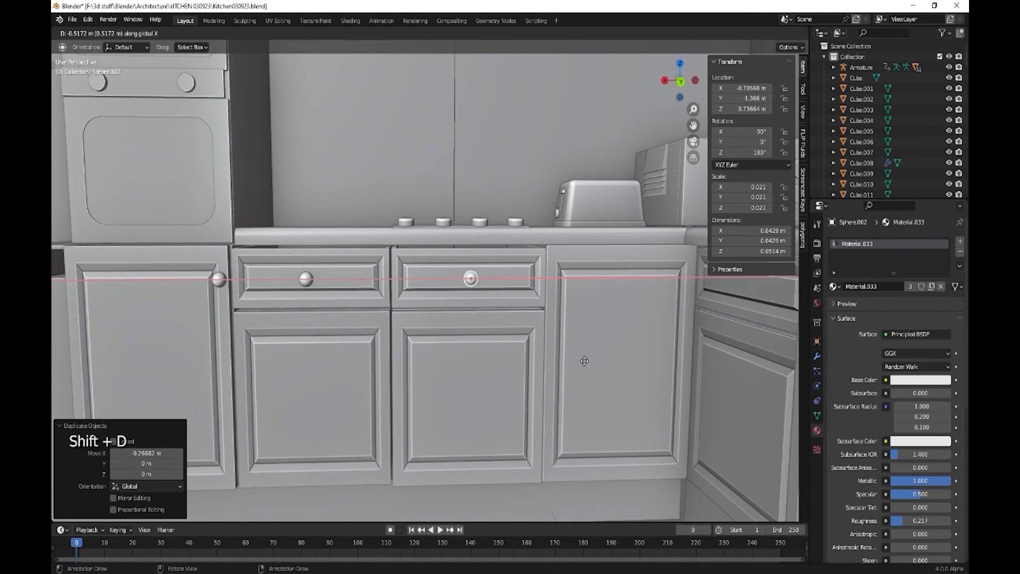
{"action": "left_click", "coordinate": [584, 361]}
- Duplicate both drawer knobs down along Z by about 0.121 m onto the top rails of the doors below
{"action": "left_click", "coordinate": [307, 279], "text": "shift"}
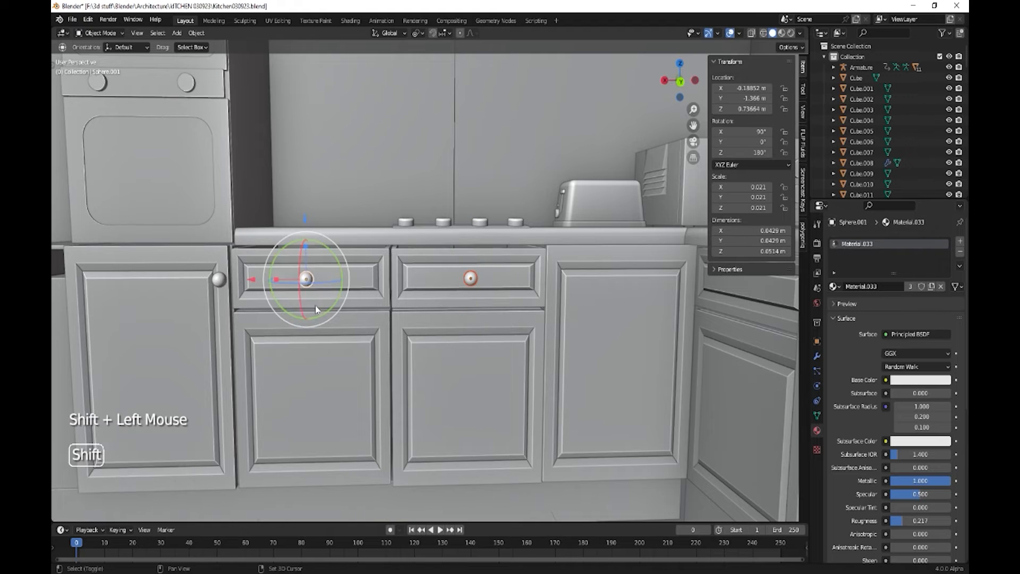
{"action": "key", "text": "shift+d"}
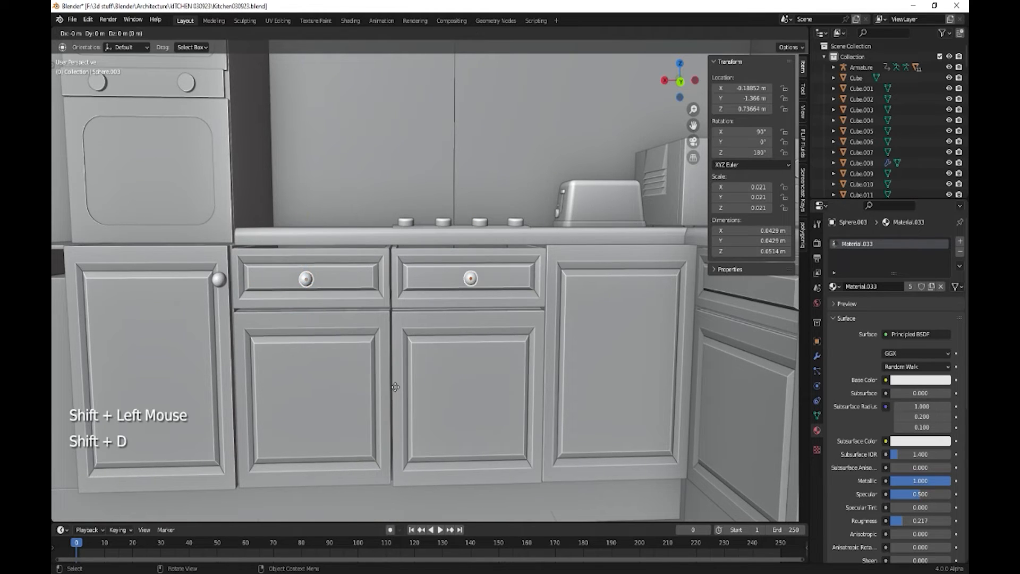
{"action": "key", "text": "z"}
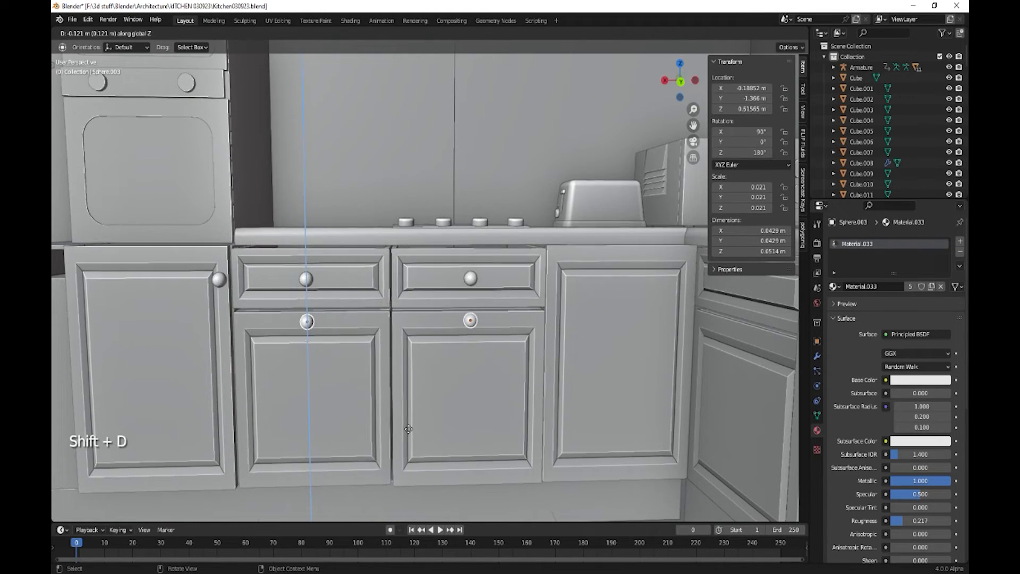
{"action": "left_click", "coordinate": [407, 431]}
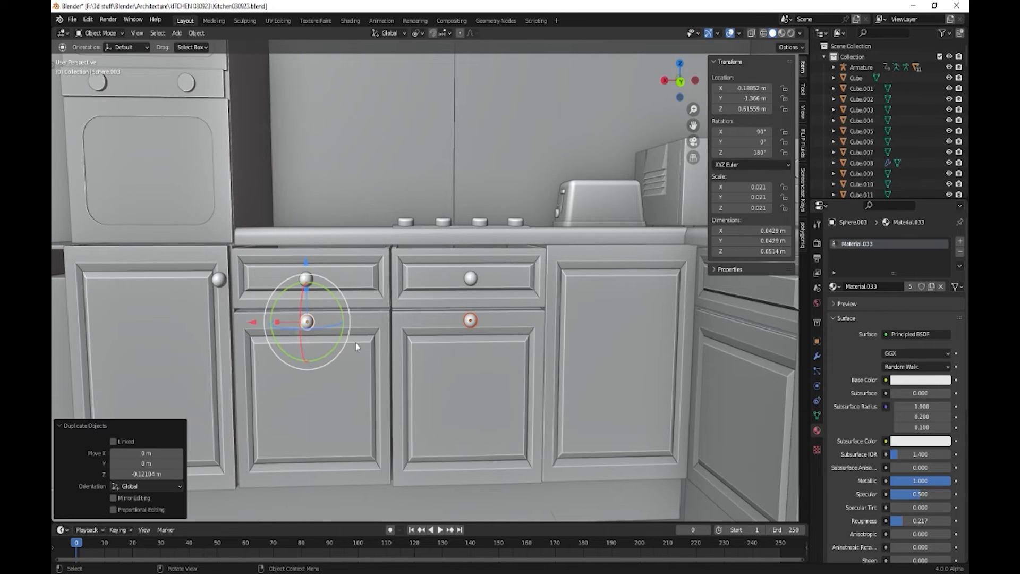
- Move the two door knobs along X to the doors' side frames, at about -0.418 m and -0.926 m
{"action": "left_click_drag", "start_coordinate": [261, 324], "coordinate": [328, 320]}
{"action": "left_click", "coordinate": [372, 322]}
{"action": "middle_click_drag", "start_coordinate": [496, 416], "coordinate": [379, 416], "text": "shift"}
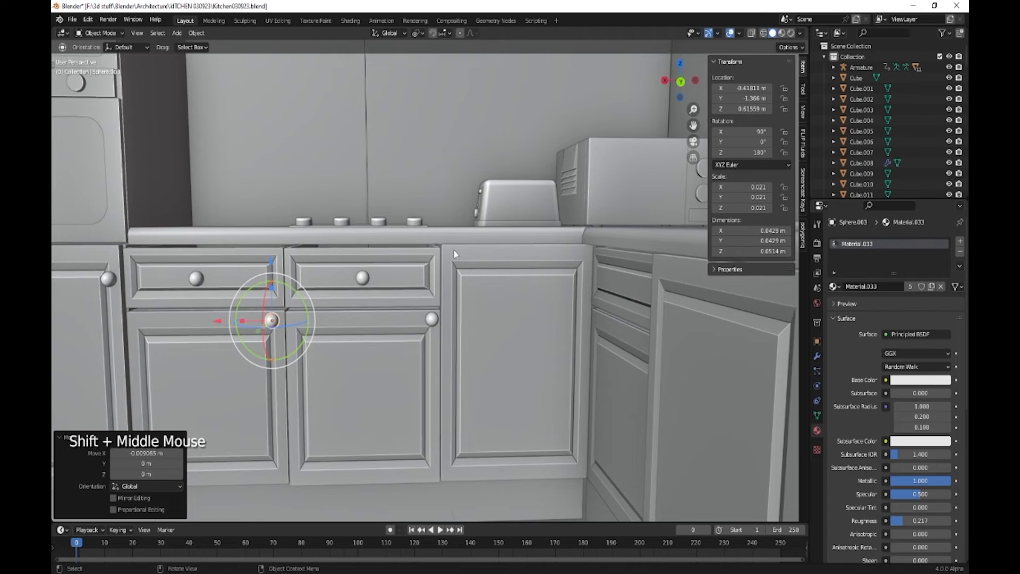
{"action": "left_click", "coordinate": [432, 320]}
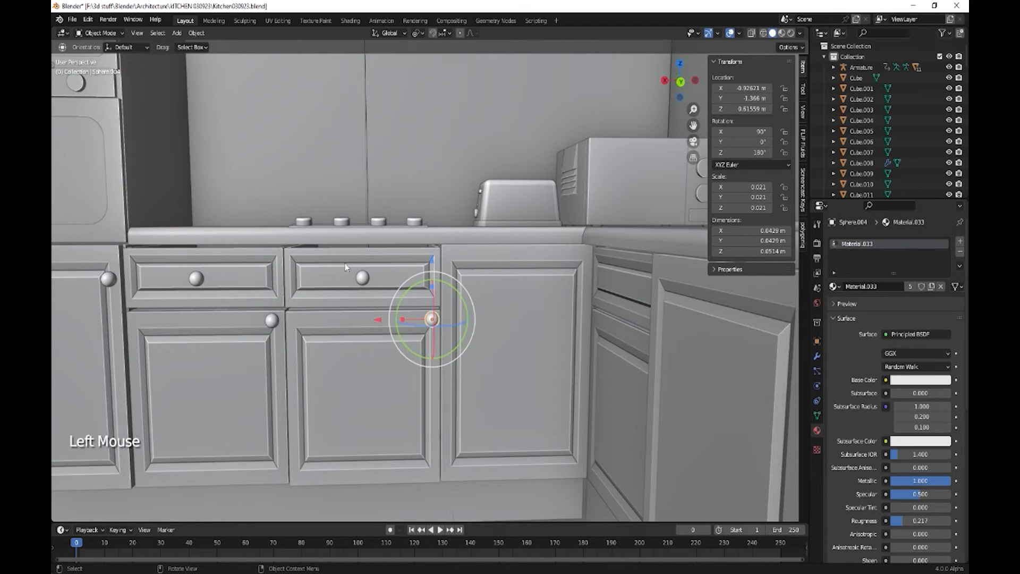
- Duplicate the second drawer's knob along X by about -0.273 m onto the side frame of the neighbouring full-height door
{"action": "left_click", "coordinate": [363, 279]}
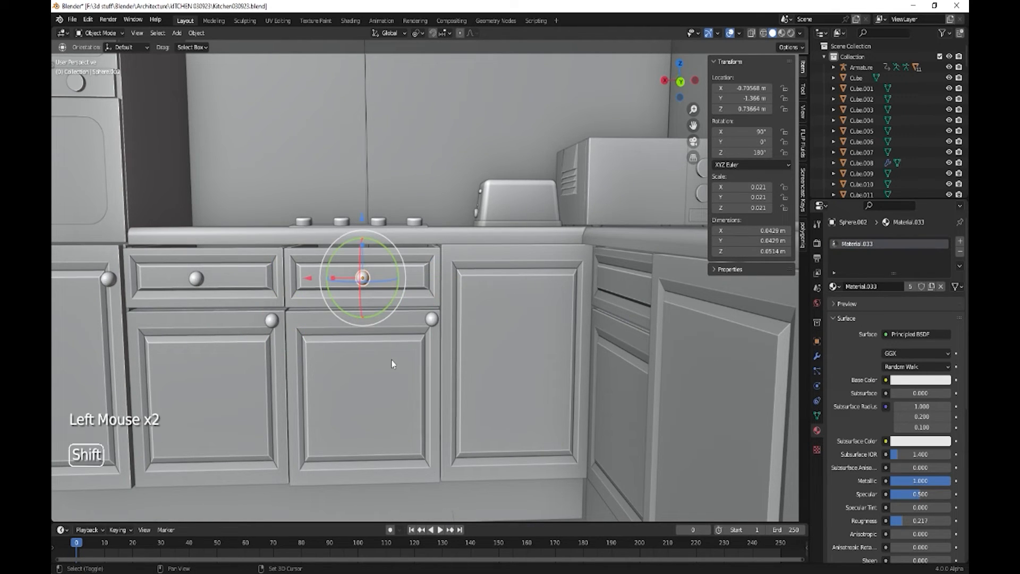
{"action": "key", "text": "shift+d"}
{"action": "key", "text": "x"}
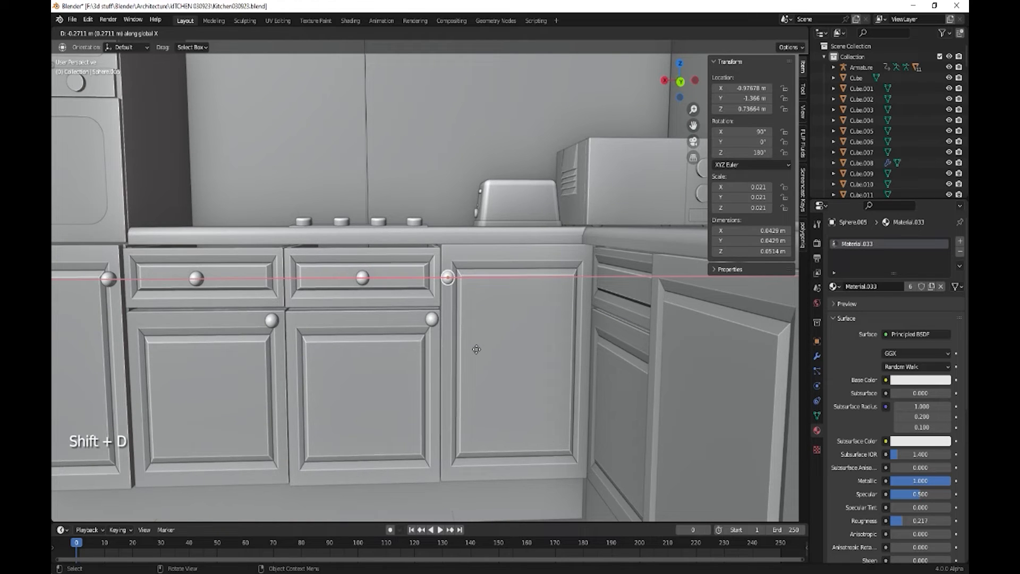
{"action": "left_click", "coordinate": [477, 349]}
- Fine-tune the full-height door knob's X position to about -0.977 m and check how it sits on the frame
{"action": "middle_click_drag", "start_coordinate": [481, 352], "coordinate": [469, 358]}
{"action": "left_click", "coordinate": [678, 82]}
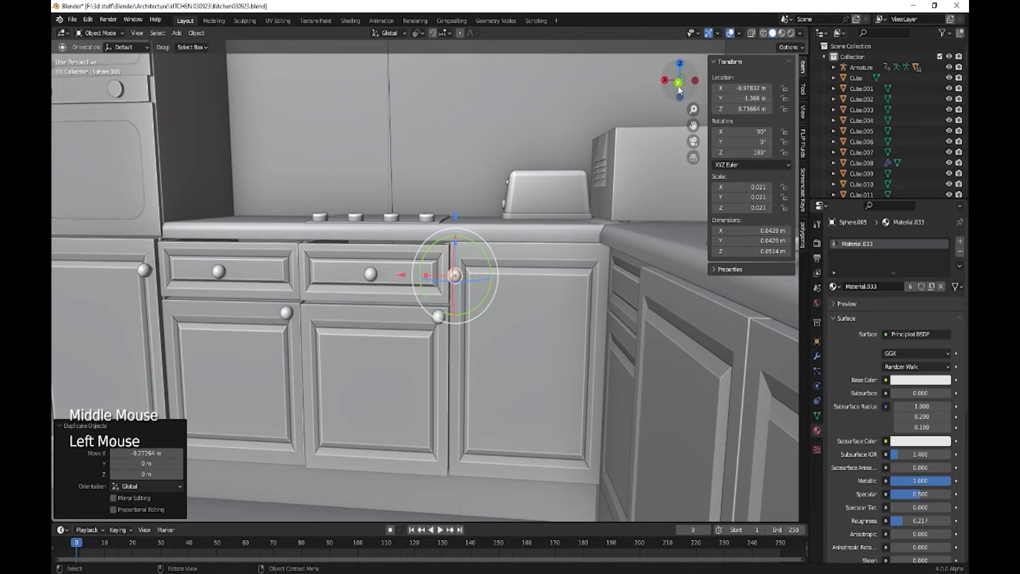
{"action": "scroll", "coordinate": [482, 348], "scroll_direction": "up", "scroll_amount": 6}
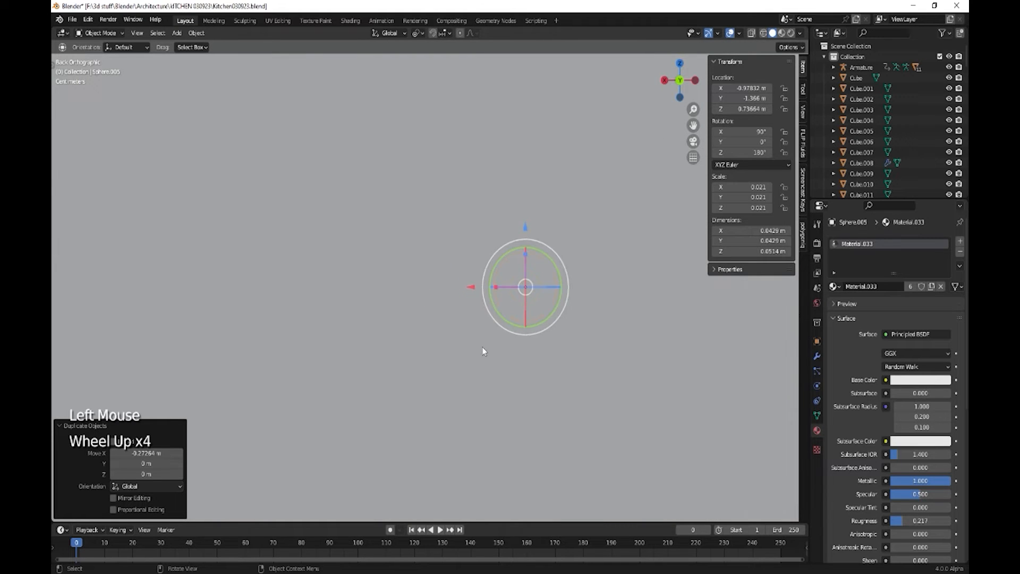
{"action": "middle_click_drag", "start_coordinate": [460, 339], "coordinate": [476, 278]}
{"action": "left_click_drag", "start_coordinate": [503, 219], "coordinate": [505, 219]}
{"action": "middle_click_drag", "start_coordinate": [505, 219], "coordinate": [521, 413]}
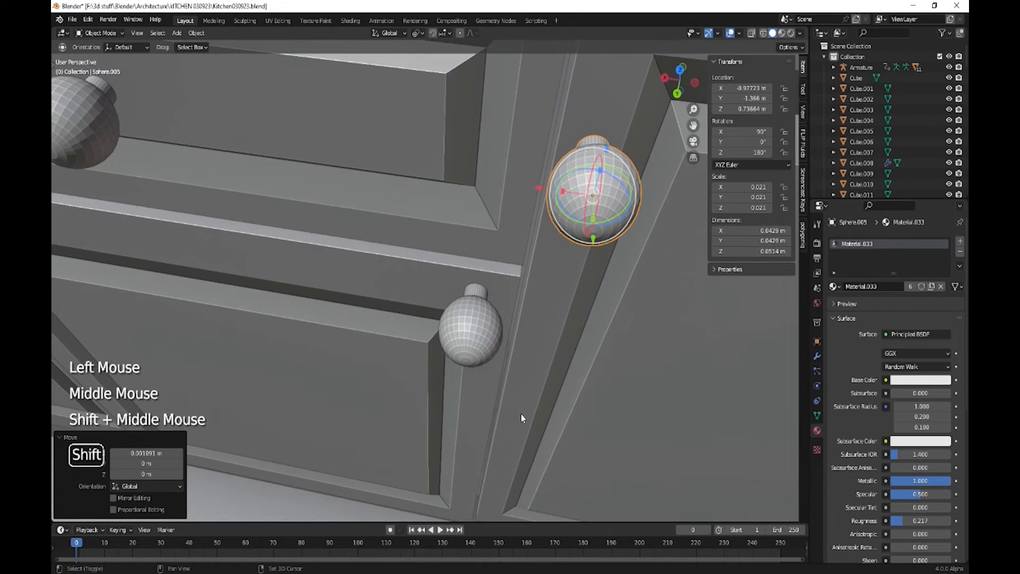
- Raise the two drawer fronts under the hob together with their knobs by about 0.003 m along Z
{"action": "scroll", "coordinate": [543, 342], "scroll_direction": "down", "scroll_amount": 4}
{"action": "middle_click_drag", "start_coordinate": [522, 365], "coordinate": [527, 316]}
{"action": "scroll", "coordinate": [524, 331], "scroll_direction": "down", "scroll_amount": 1}
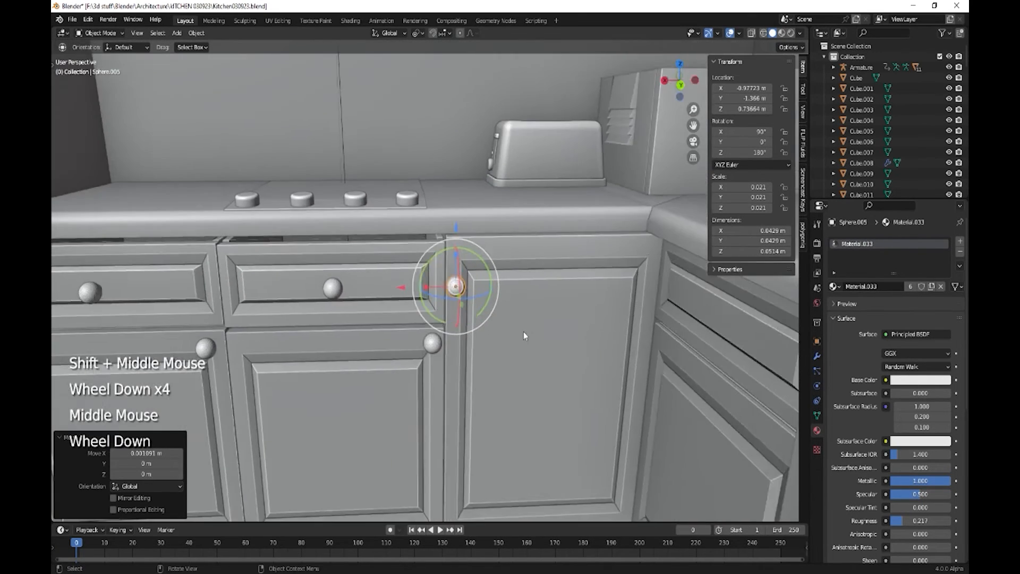
{"action": "scroll", "coordinate": [521, 335], "scroll_direction": "down", "scroll_amount": 1}
{"action": "middle_click_drag", "start_coordinate": [482, 357], "coordinate": [326, 315]}
{"action": "left_click", "coordinate": [324, 312]}
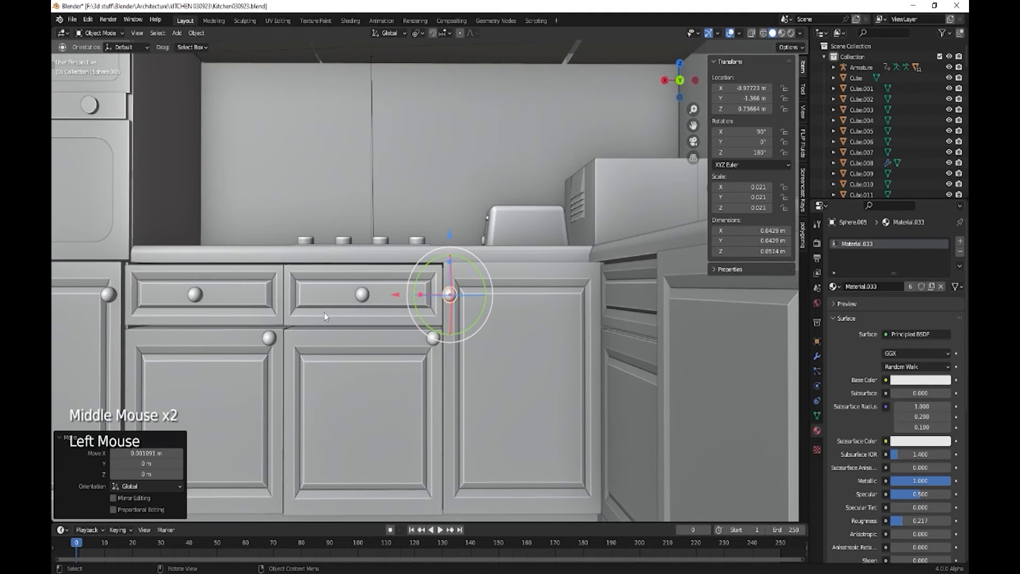
{"action": "left_click", "coordinate": [362, 295], "text": "shift"}
{"action": "left_click", "coordinate": [205, 300], "text": "shift"}
{"action": "left_click", "coordinate": [197, 294], "text": "shift"}
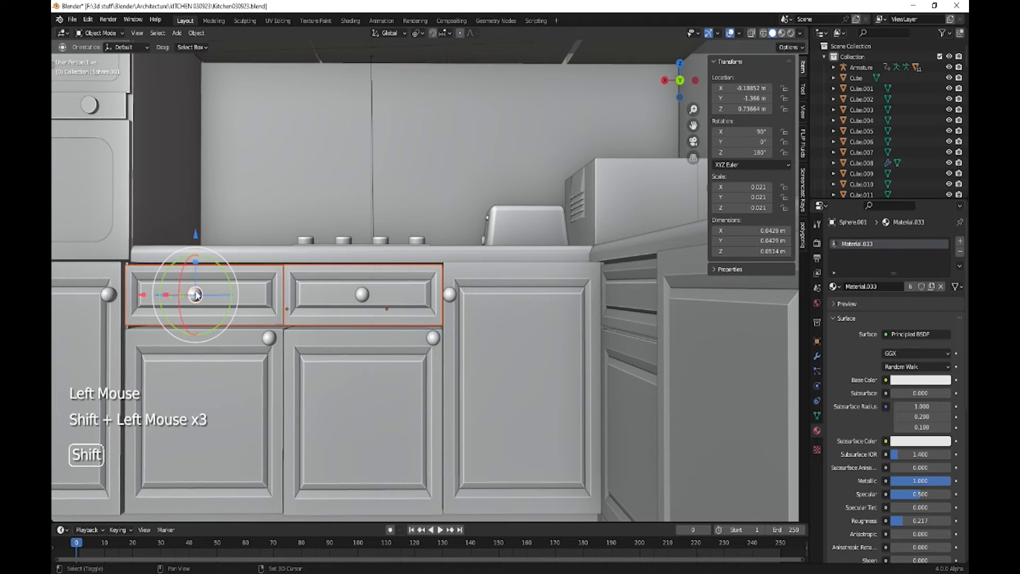
{"action": "left_click_drag", "start_coordinate": [196, 235], "coordinate": [197, 237]}
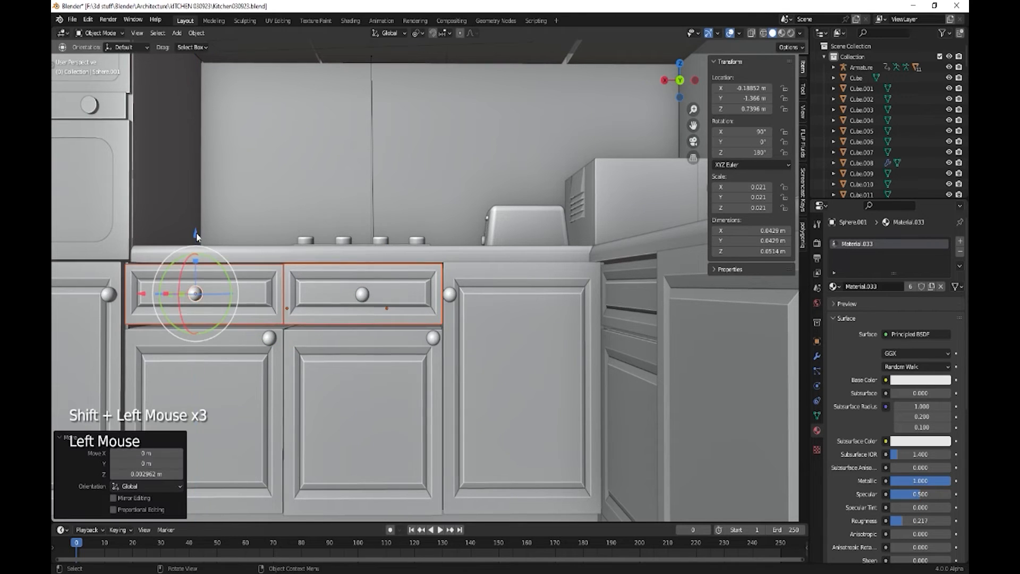
- Duplicate the second lower door's knob along X by about -0.519 m to the door on the adjoining sink run
{"action": "middle_click_drag", "start_coordinate": [463, 366], "coordinate": [506, 373]}
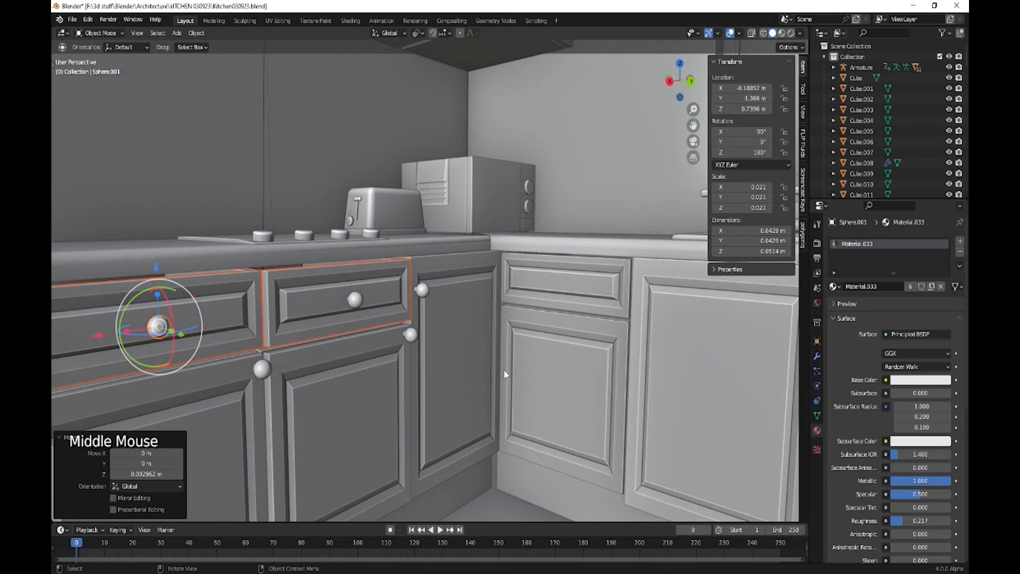
{"action": "left_click", "coordinate": [417, 345]}
{"action": "key", "text": "shift"}
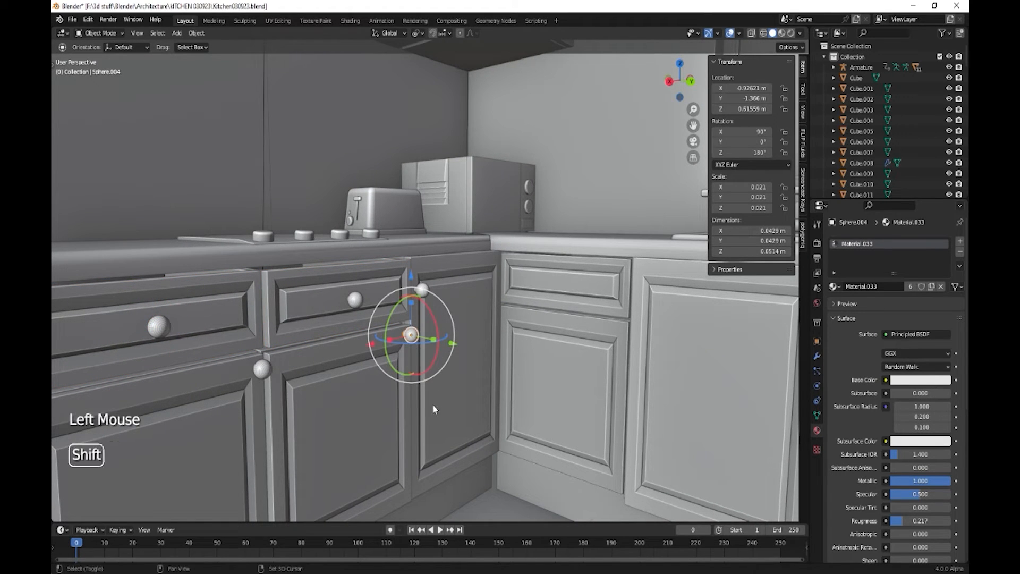
{"action": "key", "text": "shift+d"}
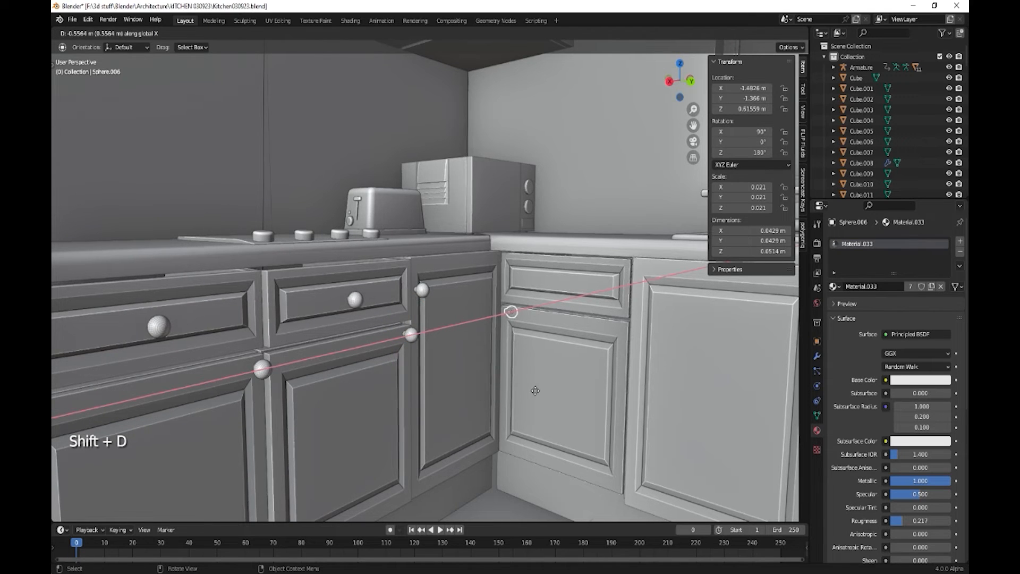
{"action": "left_click", "coordinate": [530, 393]}
- Rotate the copied knob -90° about Z so its neck points towards the sink-run door
{"action": "key", "text": "r"}
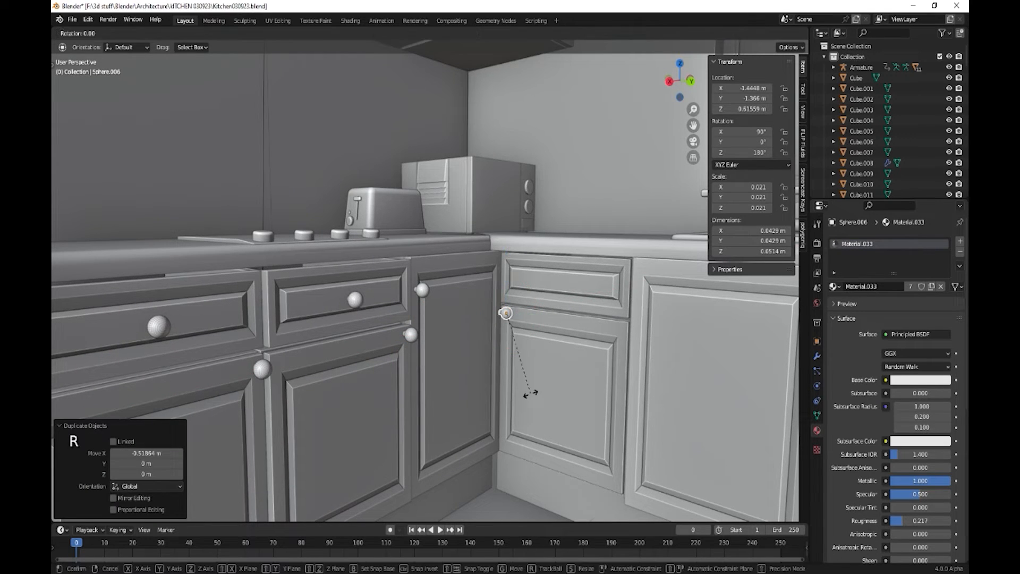
{"action": "key", "text": "z"}
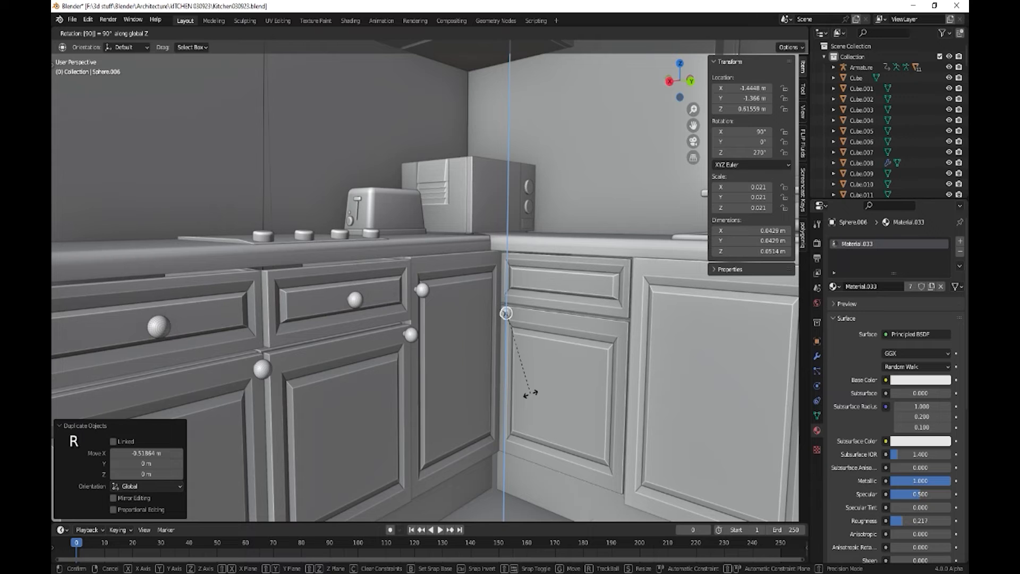
{"action": "key", "text": "Return"}
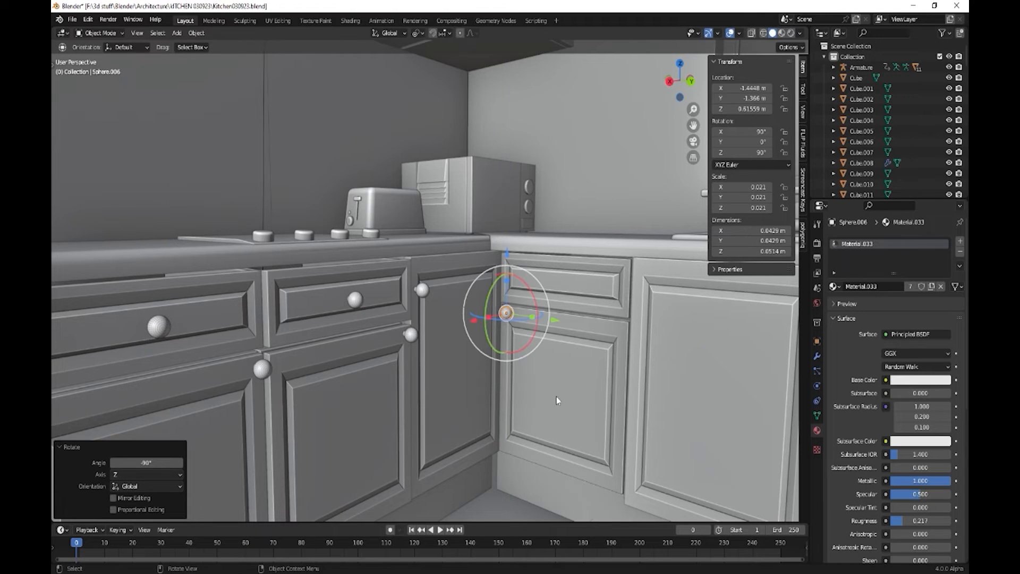
- Adjust the rotated knob along Y to about -1.371 m so it sits on the door's side frame
{"action": "scroll", "coordinate": [553, 372], "scroll_direction": "up", "scroll_amount": 2}
{"action": "middle_click_drag", "start_coordinate": [553, 356], "coordinate": [476, 412], "text": "shift"}
{"action": "scroll", "coordinate": [460, 389], "scroll_direction": "up", "scroll_amount": 3}
{"action": "middle_click_drag", "start_coordinate": [564, 428], "coordinate": [584, 435]}
{"action": "left_click_drag", "start_coordinate": [402, 364], "coordinate": [391, 372]}
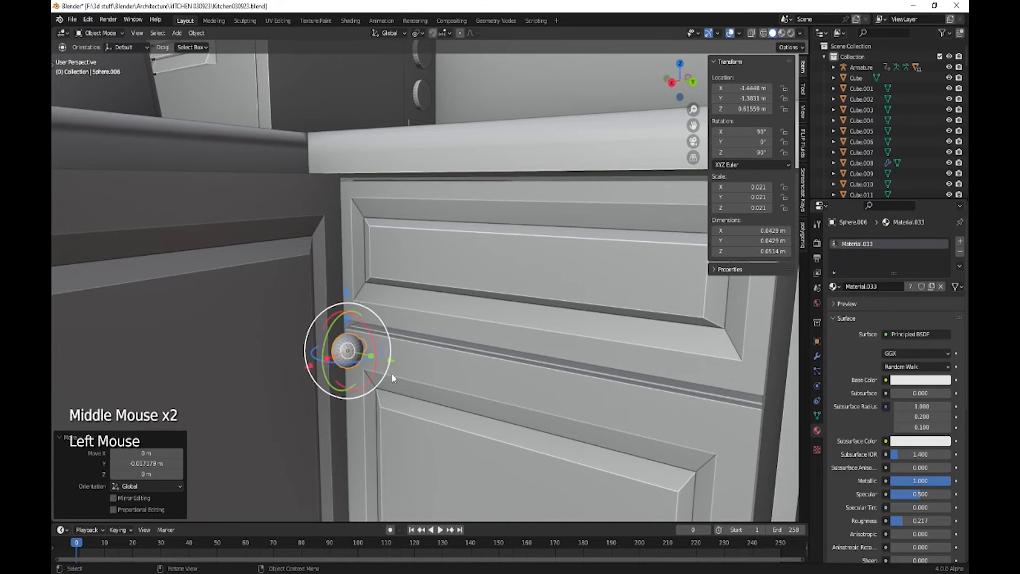
{"action": "scroll", "coordinate": [404, 381], "scroll_direction": "down", "scroll_amount": 3}
{"action": "mouse_move", "coordinate": [413, 389]}
{"action": "middle_mouse_down"}
{"action": "mouse_move", "coordinate": [438, 391]}
{"action": "mouse_move", "coordinate": [404, 380]}
{"action": "middle_mouse_up"}
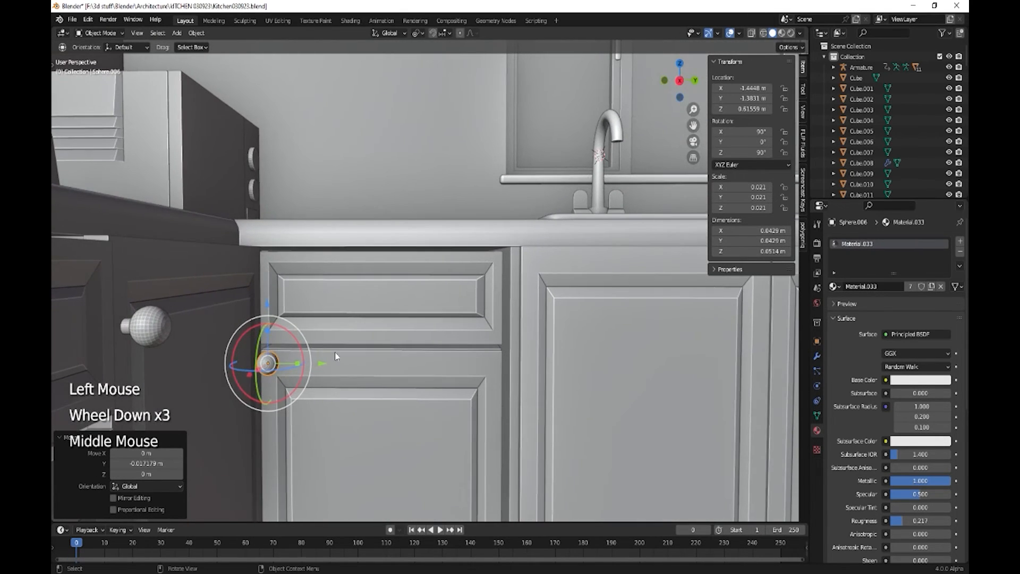
{"action": "left_click_drag", "start_coordinate": [318, 361], "coordinate": [340, 375]}
- Duplicate the sink-run door's knob up by about 0.124 m along Z, and shift the copy about 0.199 m along Y to the drawer front's centre
{"action": "scroll", "coordinate": [367, 392], "scroll_direction": "down", "scroll_amount": 1}
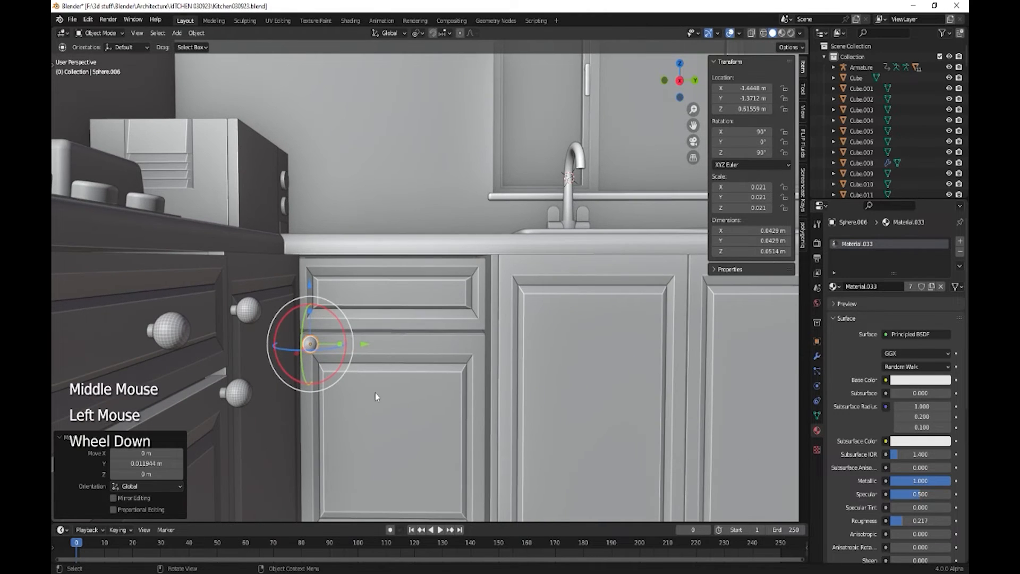
{"action": "key", "text": "shift+d"}
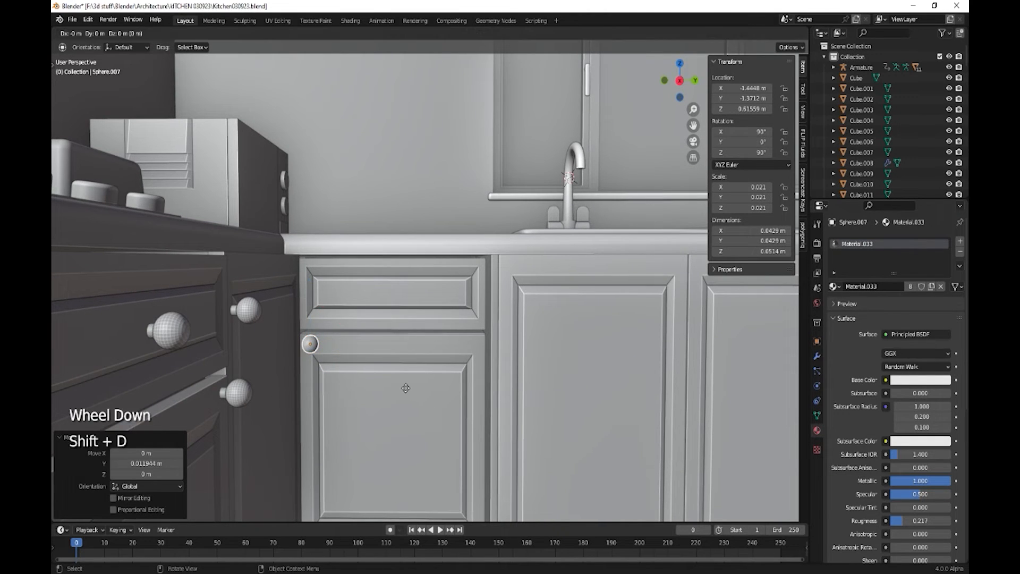
{"action": "key", "text": "z"}
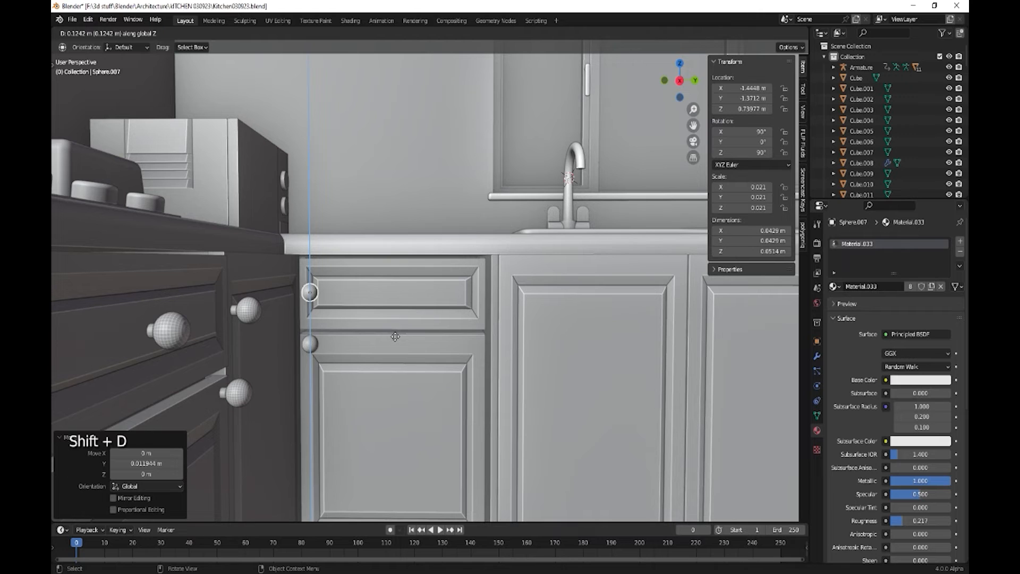
{"action": "left_click", "coordinate": [395, 336]}
{"action": "left_click_drag", "start_coordinate": [360, 293], "coordinate": [435, 294]}
- Duplicate the sink-run drawer's knob along Y by about 0.763 m onto the inner side frame of the first door under the sink
{"action": "scroll", "coordinate": [460, 400], "scroll_direction": "down", "scroll_amount": 2}
{"action": "scroll", "coordinate": [460, 401], "scroll_direction": "down", "scroll_amount": 1, "text": "shift"}
{"action": "middle_click_drag", "start_coordinate": [460, 400], "coordinate": [444, 388], "text": "shift"}
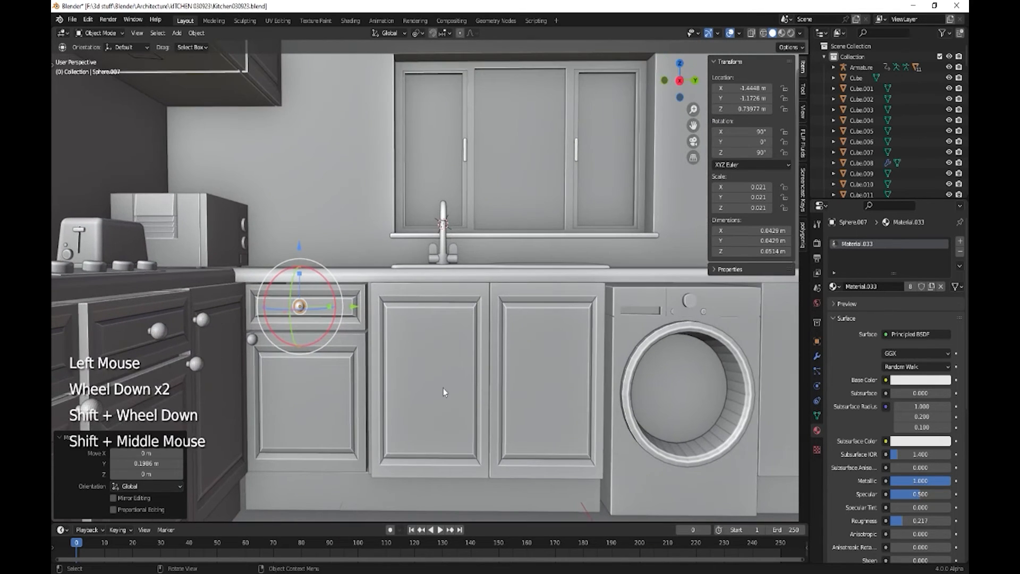
{"action": "key", "text": "shift"}
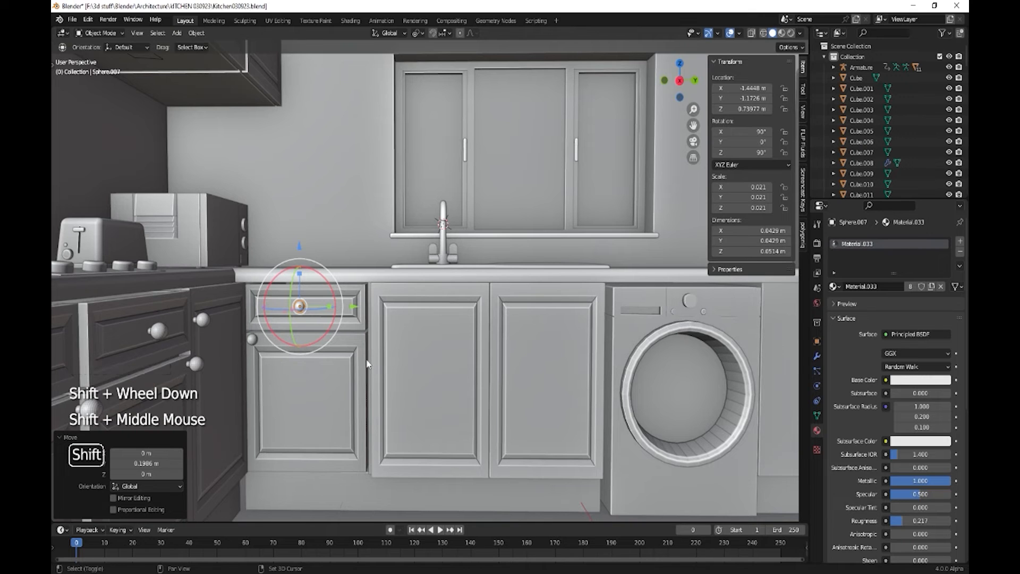
{"action": "key", "text": "shift+d"}
{"action": "key", "text": "y"}
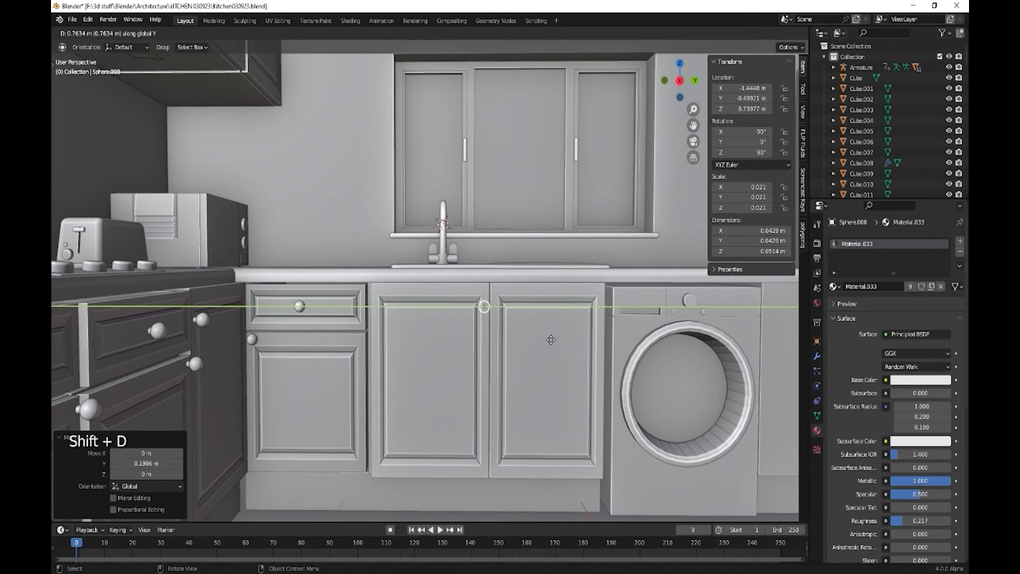
{"action": "left_click", "coordinate": [551, 339]}
- Duplicate the first under-sink door's knob along Y by about 0.051 m onto the adjacent door beside the washing machine
{"action": "key", "text": "shift+d"}
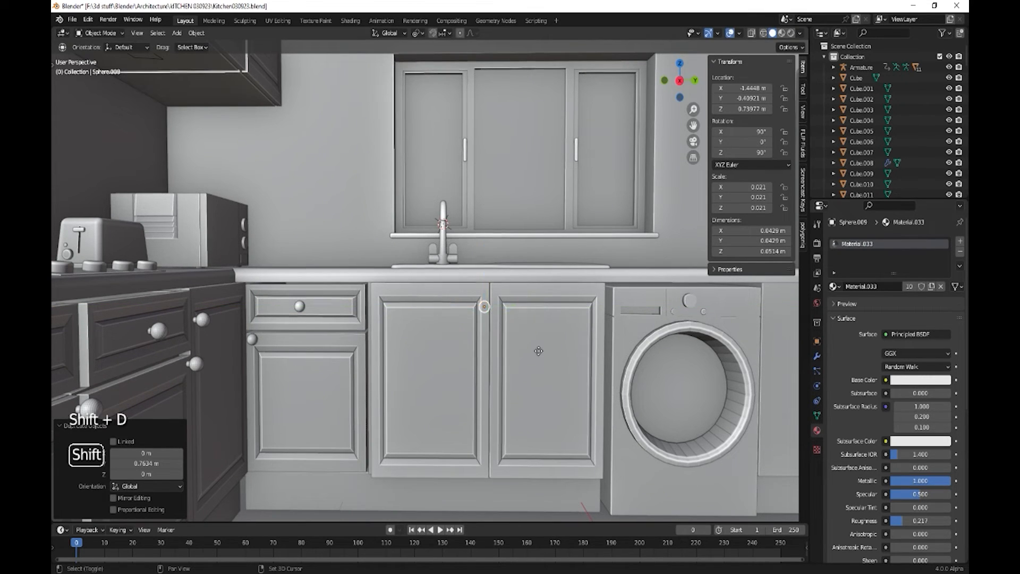
{"action": "key", "text": "y"}
{"action": "left_click", "coordinate": [552, 351]}
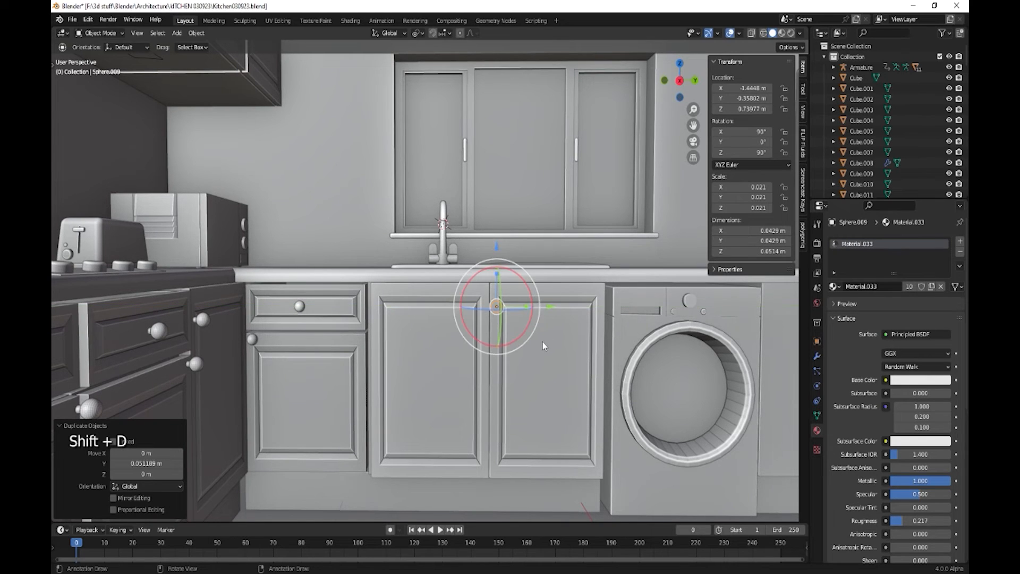
- Select both under-sink door knobs through the see-through geometry and move them about 0.074 m along X, out of the doors
{"action": "scroll", "coordinate": [527, 315], "scroll_direction": "up", "scroll_amount": 4}
{"action": "middle_click_drag", "start_coordinate": [600, 363], "coordinate": [629, 276]}
{"action": "left_click", "coordinate": [752, 34]}
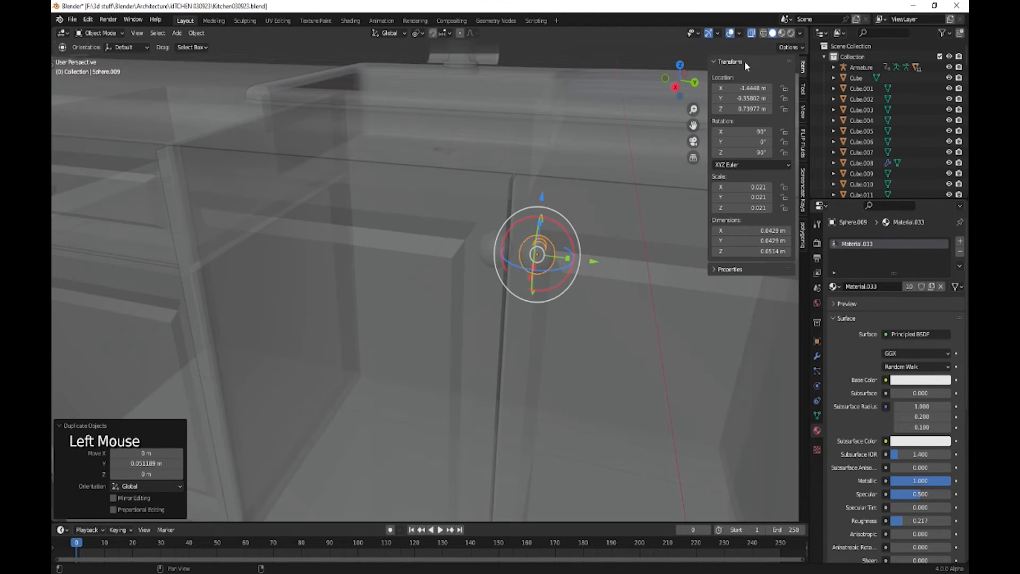
{"action": "middle_click_drag", "start_coordinate": [521, 301], "coordinate": [298, 276]}
{"action": "left_click", "coordinate": [269, 301], "text": "shift"}
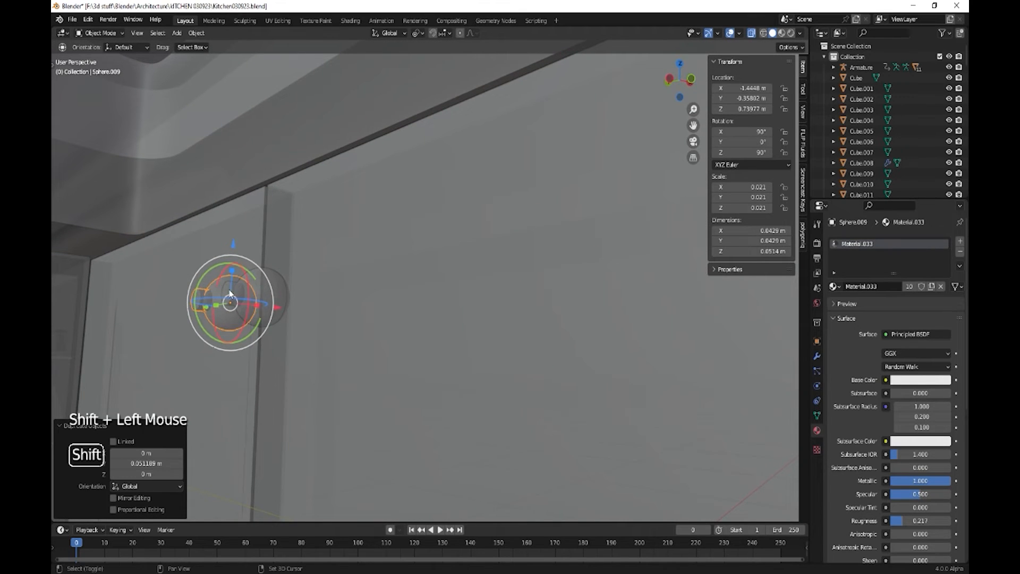
{"action": "left_click", "coordinate": [250, 297]}
{"action": "left_click", "coordinate": [247, 299]}
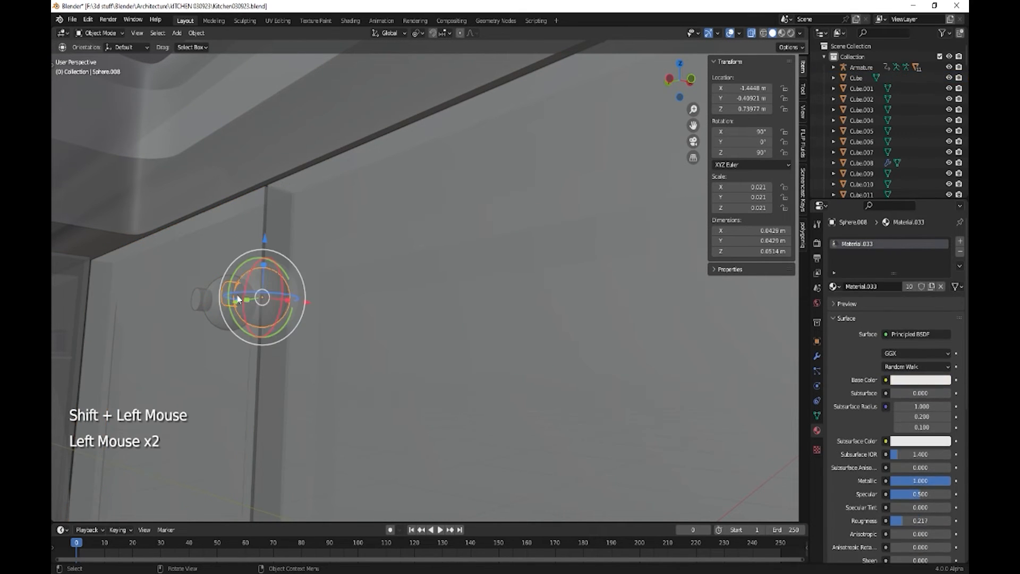
{"action": "left_click", "coordinate": [201, 304], "text": "shift"}
{"action": "middle_click_drag", "start_coordinate": [343, 320], "coordinate": [347, 370]}
{"action": "left_click_drag", "start_coordinate": [391, 259], "coordinate": [441, 259]}
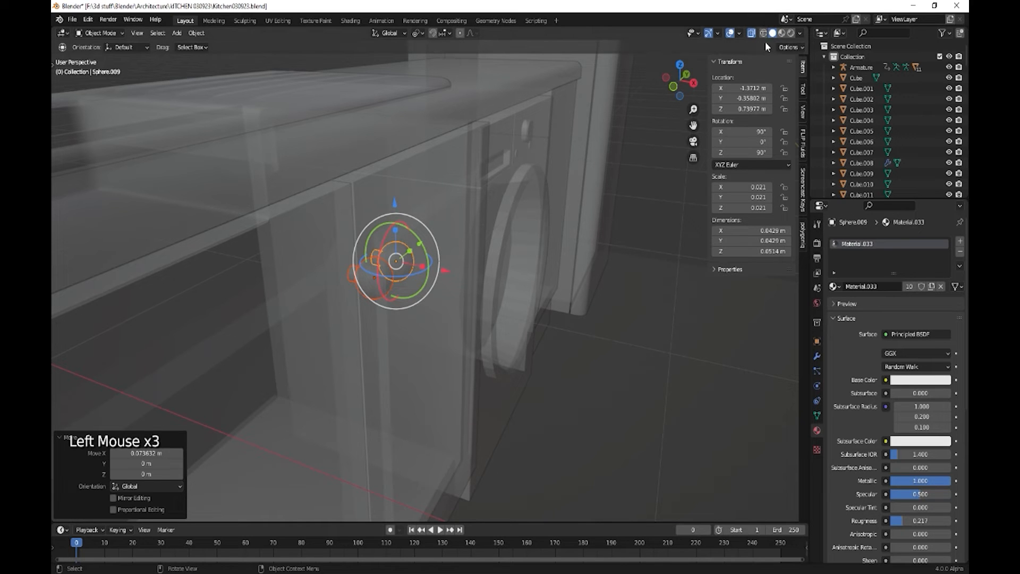
- Restore the opaque view and shift both under-sink knobs about -0.008 m along Y and -0.010 m along X so they meet the doors
{"action": "left_click", "coordinate": [751, 34]}
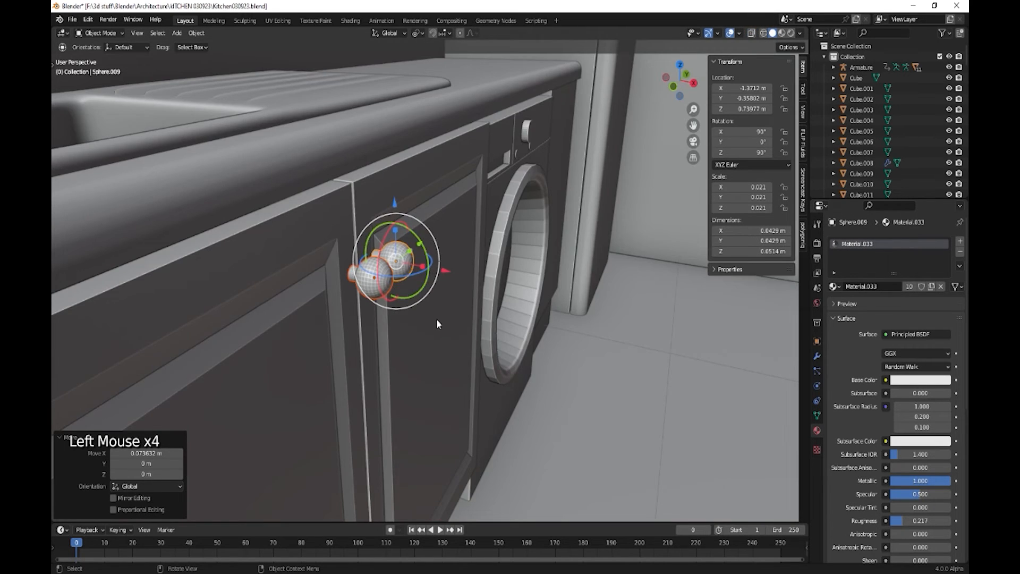
{"action": "middle_click_drag", "start_coordinate": [437, 324], "coordinate": [357, 344]}
{"action": "left_click_drag", "start_coordinate": [554, 262], "coordinate": [537, 261]}
{"action": "middle_click_drag", "start_coordinate": [537, 261], "coordinate": [527, 329]}
{"action": "left_click_drag", "start_coordinate": [441, 233], "coordinate": [434, 315]}
- Move only the first under-sink door's knob about 0.004 m along Y to centre it on the door's side frame
{"action": "middle_click_drag", "start_coordinate": [434, 314], "coordinate": [473, 307]}
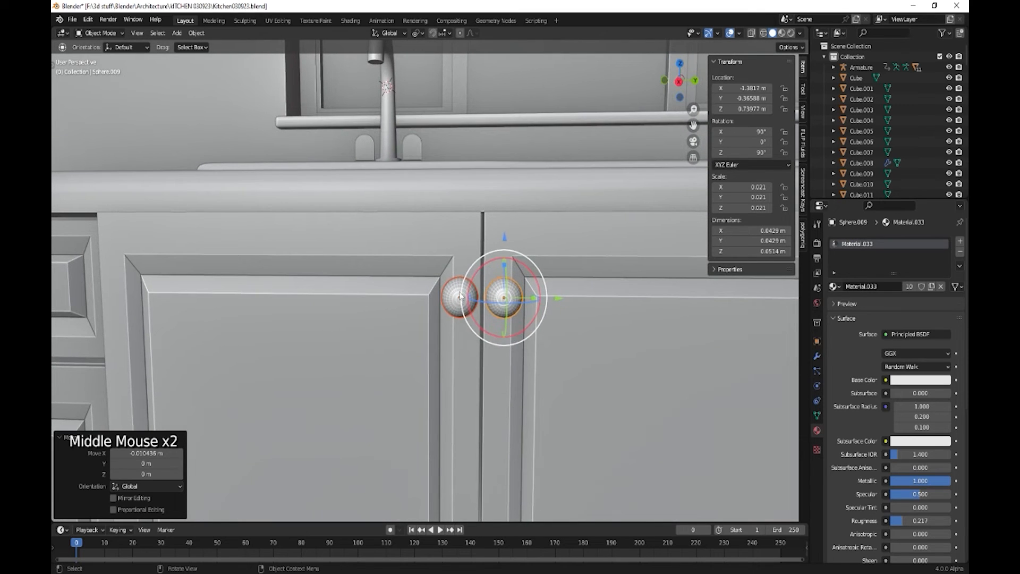
{"action": "left_click", "coordinate": [473, 307]}
{"action": "left_click_drag", "start_coordinate": [515, 303], "coordinate": [518, 300]}
{"action": "scroll", "coordinate": [498, 372], "scroll_direction": "down", "scroll_amount": 2}
{"action": "scroll", "coordinate": [498, 397], "scroll_direction": "down", "scroll_amount": 2}
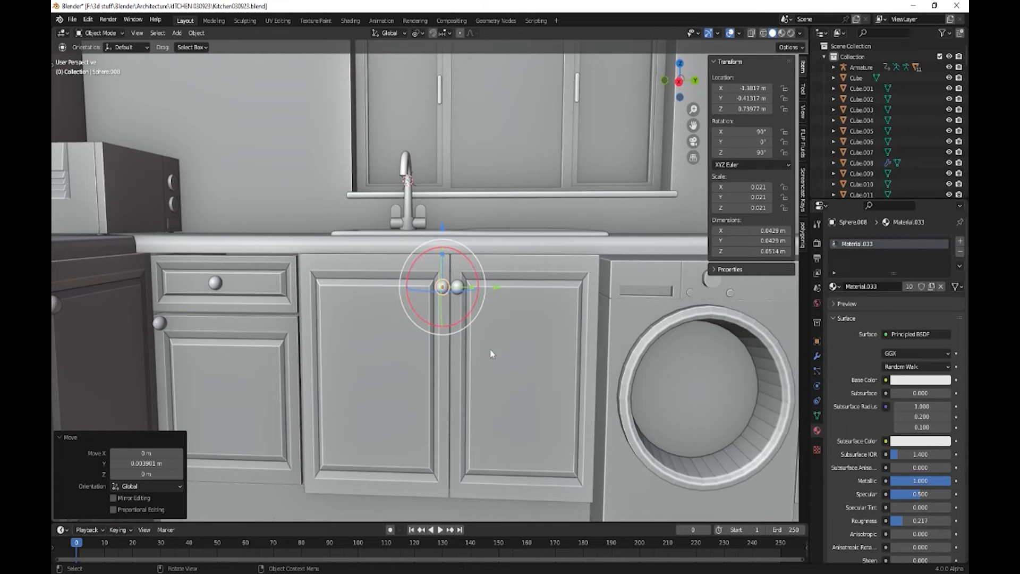
- In wireframe, widen the knob-side frame of the under-sink door beside the washing machine by moving its vertical panel moulding faces along Y
{"action": "left_click", "coordinate": [529, 320]}
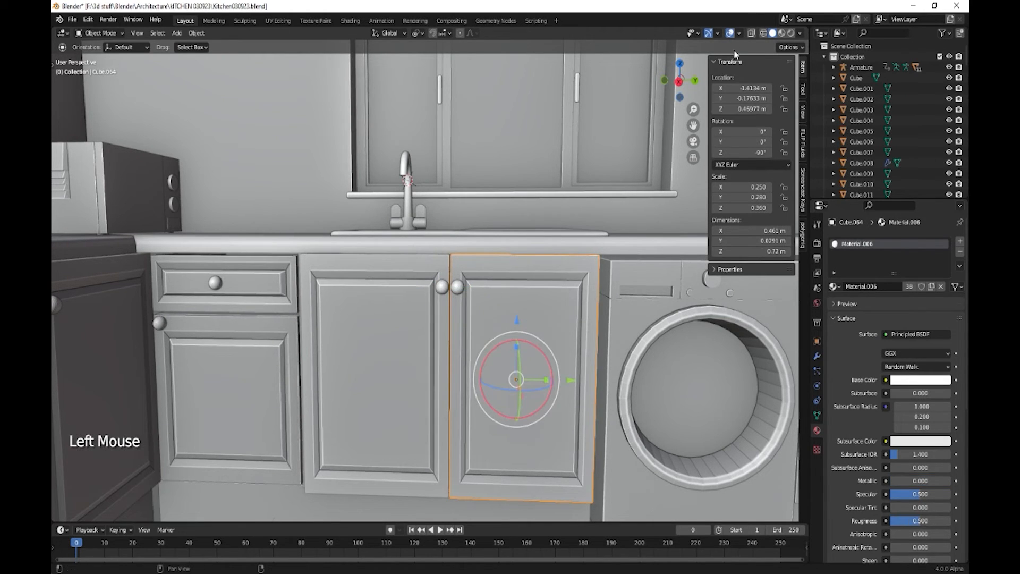
{"action": "left_click", "coordinate": [751, 33]}
{"action": "left_click", "coordinate": [764, 33]}
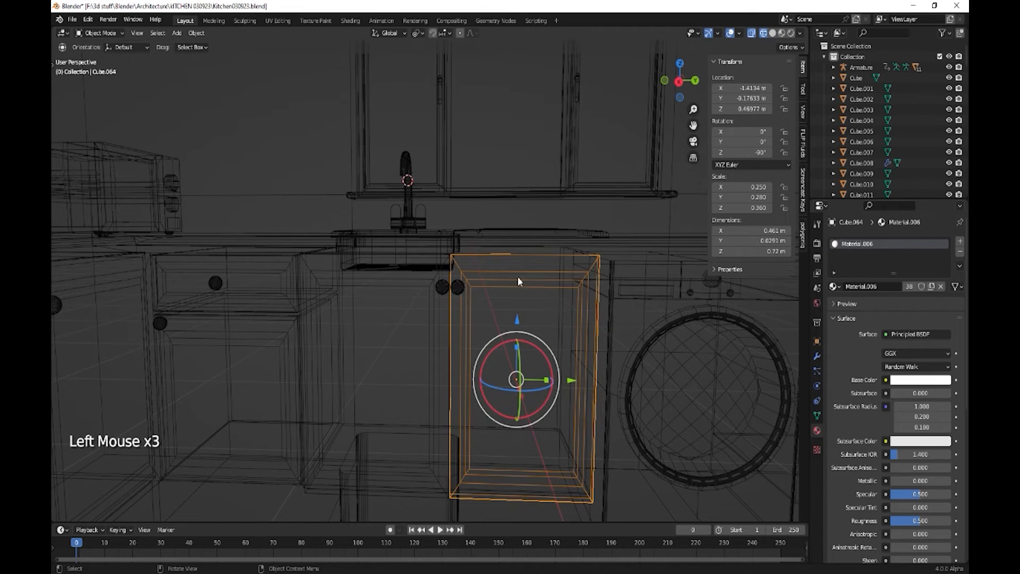
{"action": "key", "text": "Tab"}
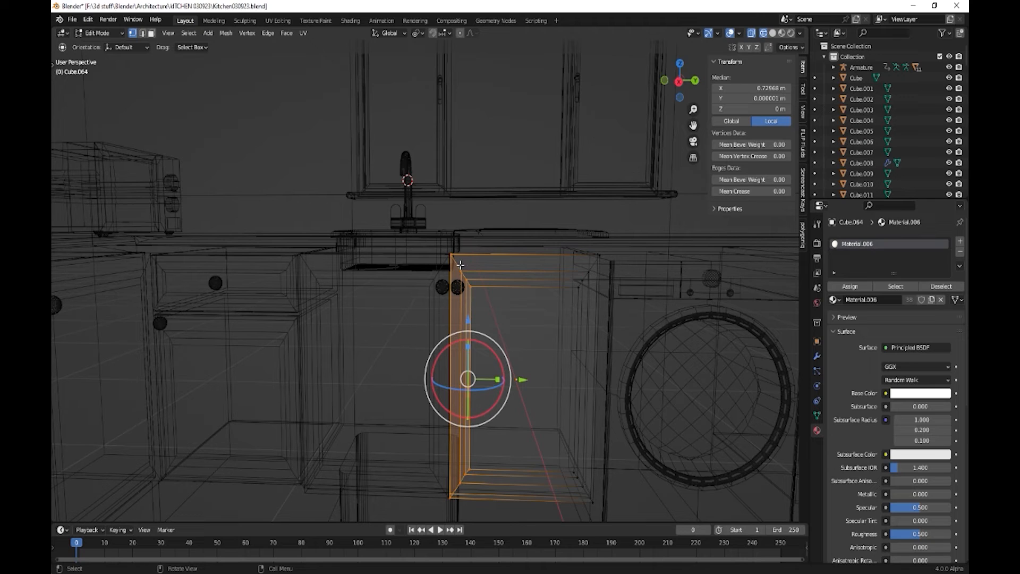
{"action": "left_click", "coordinate": [463, 308]}
{"action": "key", "text": "3"}
{"action": "left_click", "coordinate": [462, 311]}
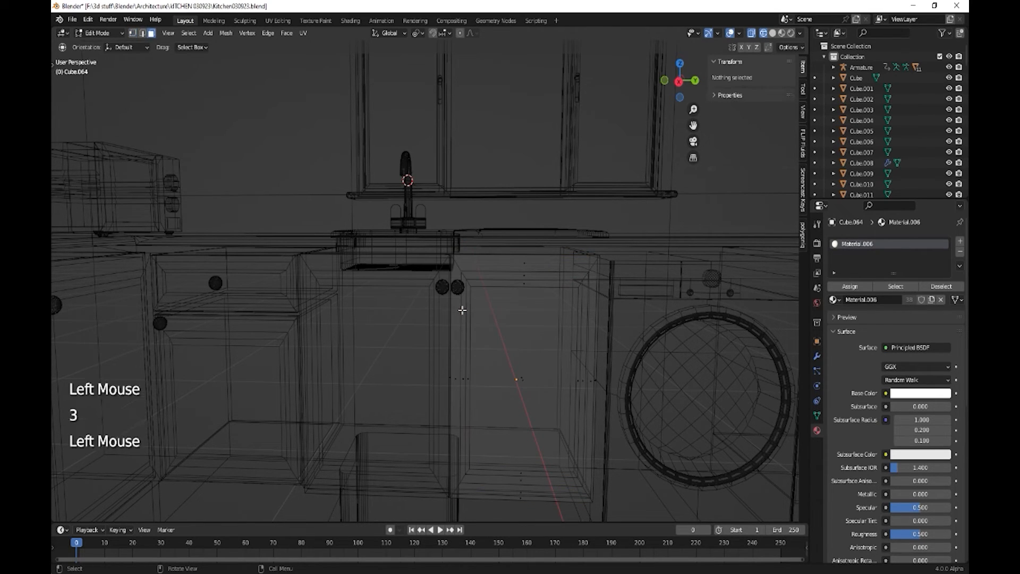
{"action": "left_click", "coordinate": [464, 381]}
{"action": "scroll", "coordinate": [473, 404], "scroll_direction": "up", "scroll_amount": 2}
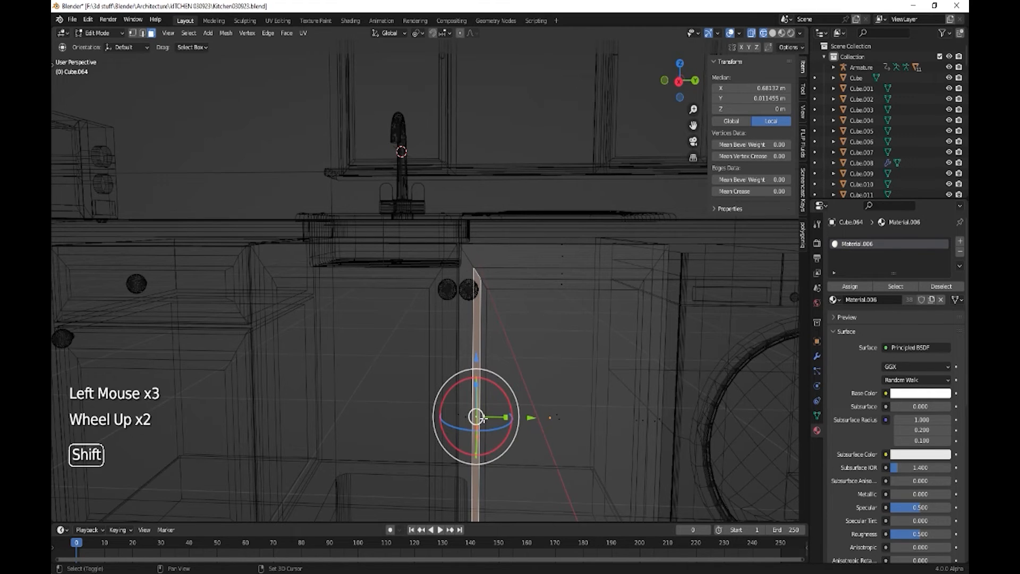
{"action": "left_click", "coordinate": [481, 418], "text": "shift"}
{"action": "left_click_drag", "start_coordinate": [532, 417], "coordinate": [550, 418]}
{"action": "key", "text": "Tab"}
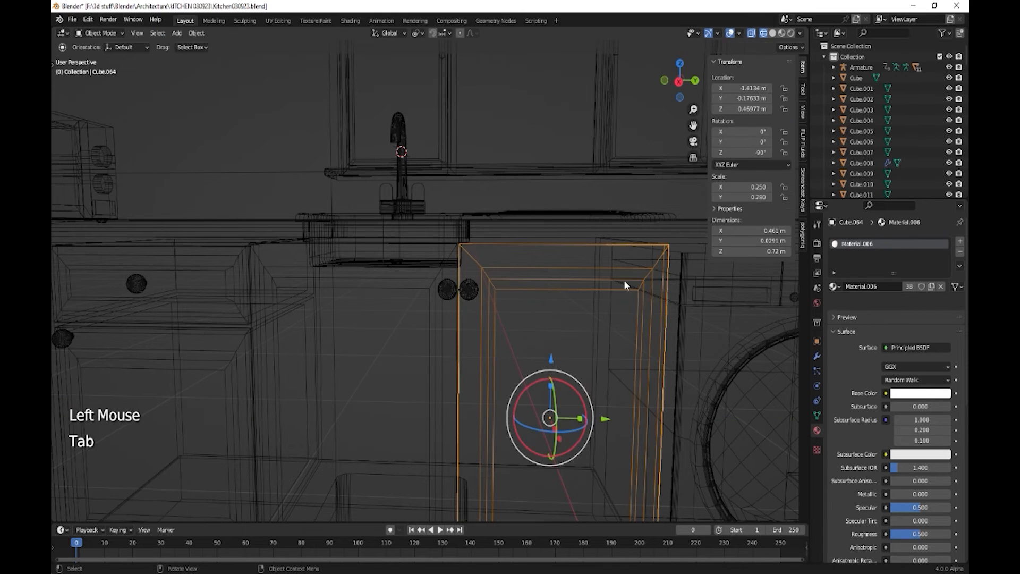
- Restore the opaque solid view and shift the widened door's knob about 0.004 m along Y onto its side frame
{"action": "left_click", "coordinate": [773, 33]}
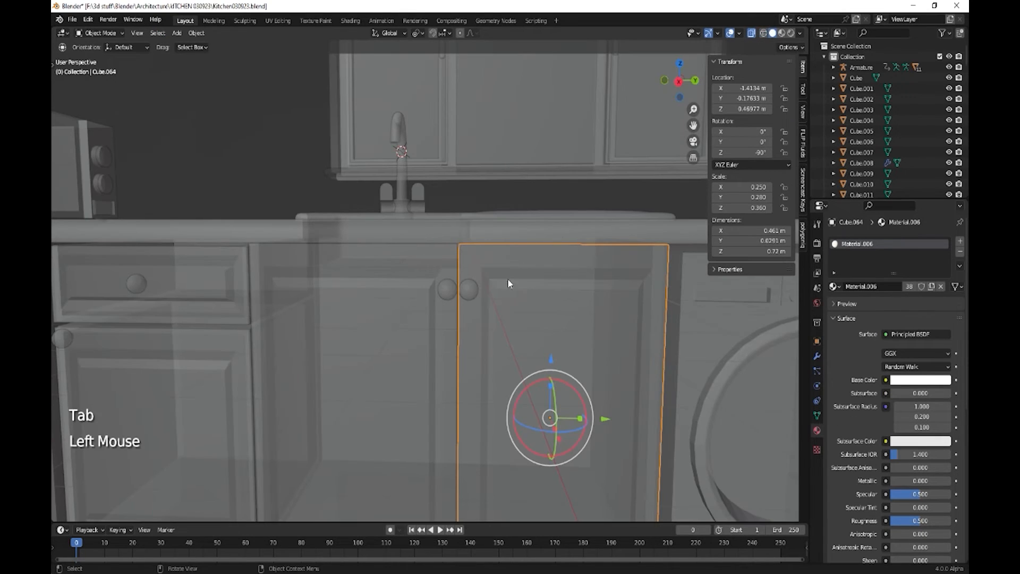
{"action": "left_click", "coordinate": [752, 33]}
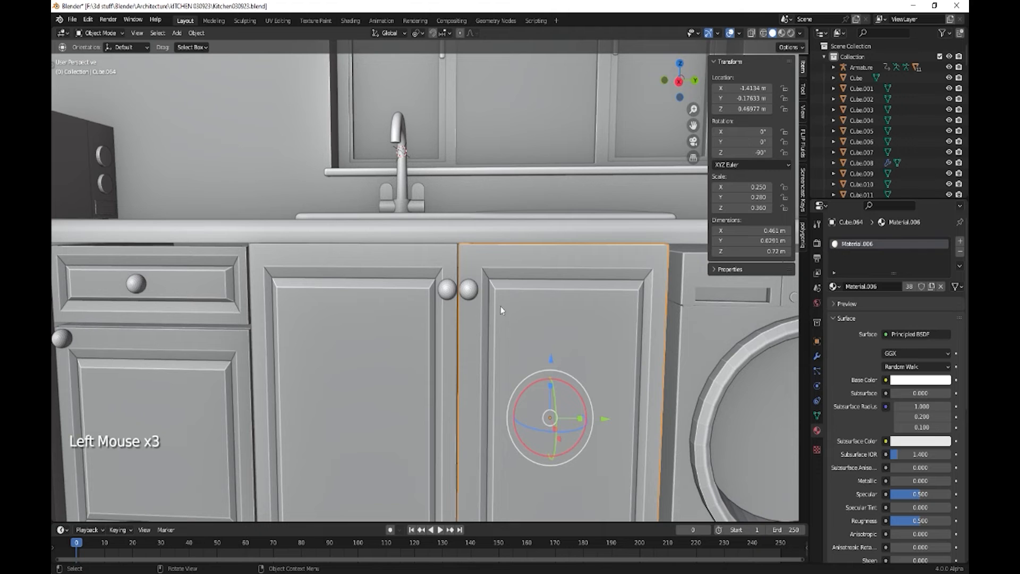
{"action": "left_click", "coordinate": [469, 292]}
{"action": "left_click_drag", "start_coordinate": [524, 292], "coordinate": [526, 293]}
- Duplicate the front face of the base unit between the washing machine and fridge, placing the copy about 0.768 m forward along X
{"action": "scroll", "coordinate": [539, 358], "scroll_direction": "down", "scroll_amount": 2}
{"action": "middle_click_drag", "start_coordinate": [538, 359], "coordinate": [675, 325]}
{"action": "scroll", "coordinate": [555, 360], "scroll_direction": "down", "scroll_amount": 1}
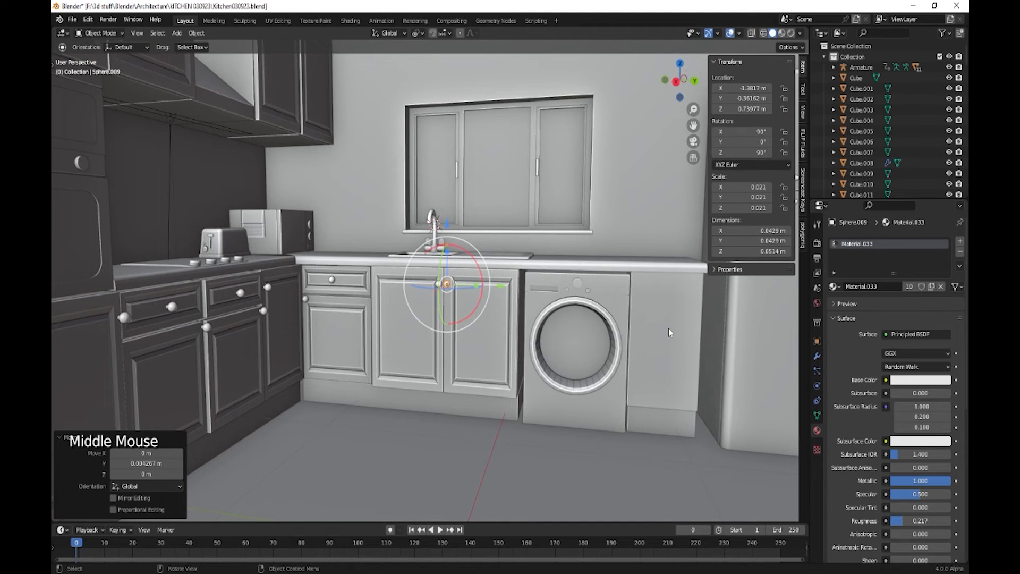
{"action": "left_click", "coordinate": [674, 348]}
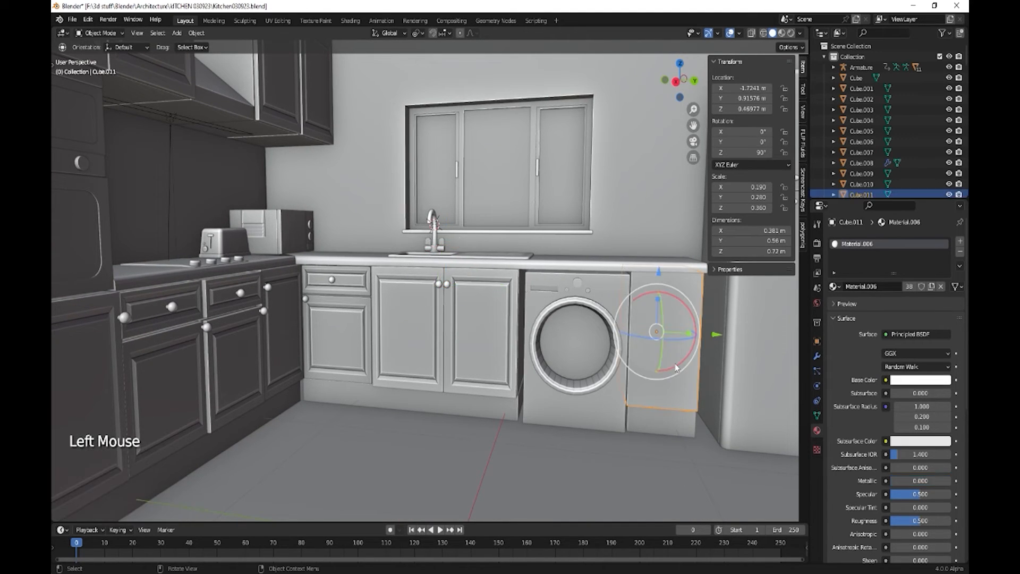
{"action": "middle_click_drag", "start_coordinate": [675, 363], "coordinate": [528, 344], "text": "shift"}
{"action": "scroll", "coordinate": [604, 354], "scroll_direction": "up", "scroll_amount": 2}
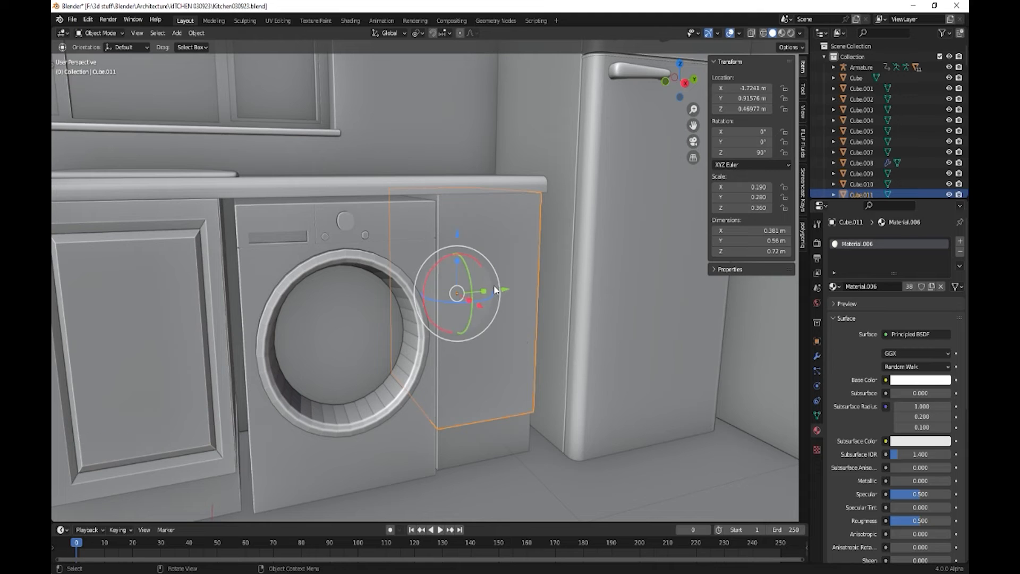
{"action": "key", "text": "Tab"}
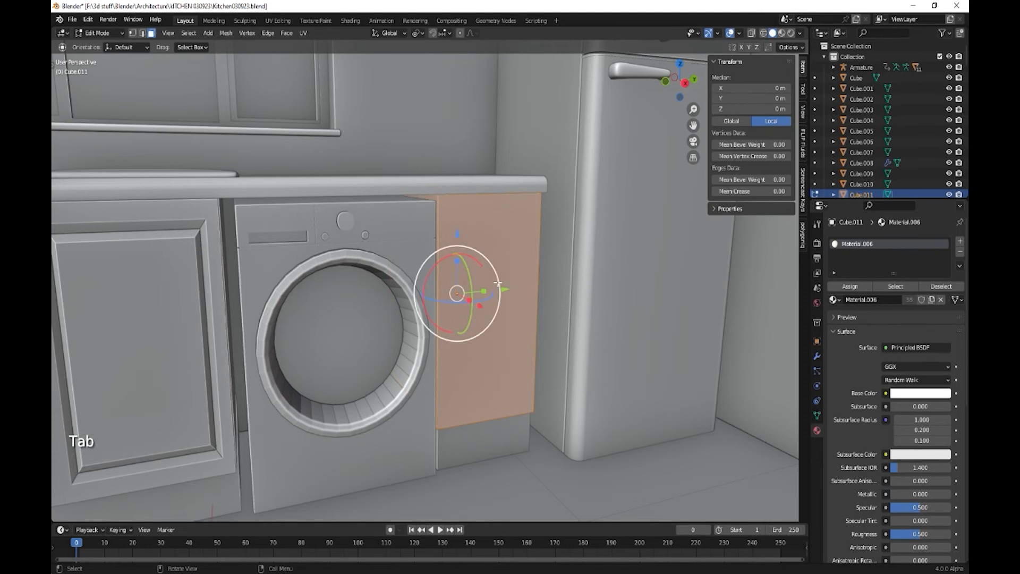
{"action": "key", "text": "3"}
{"action": "left_click", "coordinate": [496, 247]}
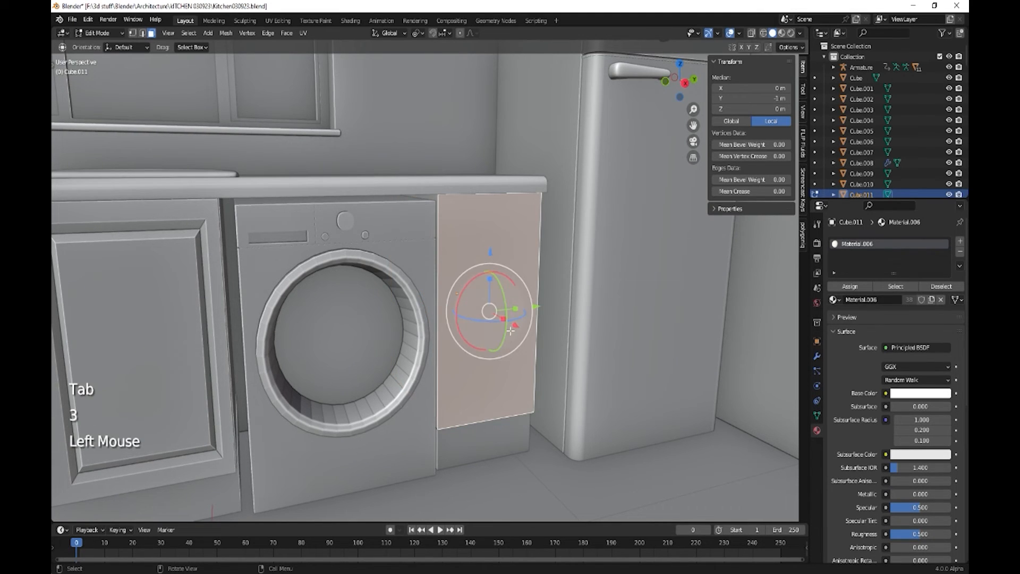
{"action": "key", "text": "shift"}
{"action": "key", "text": "shift+d"}
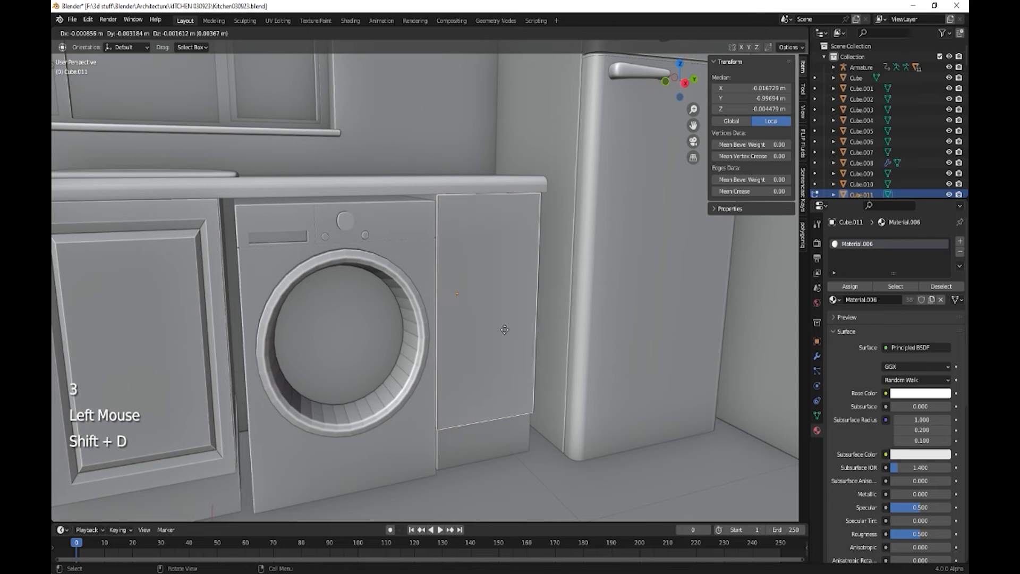
{"action": "left_click", "coordinate": [562, 345]}
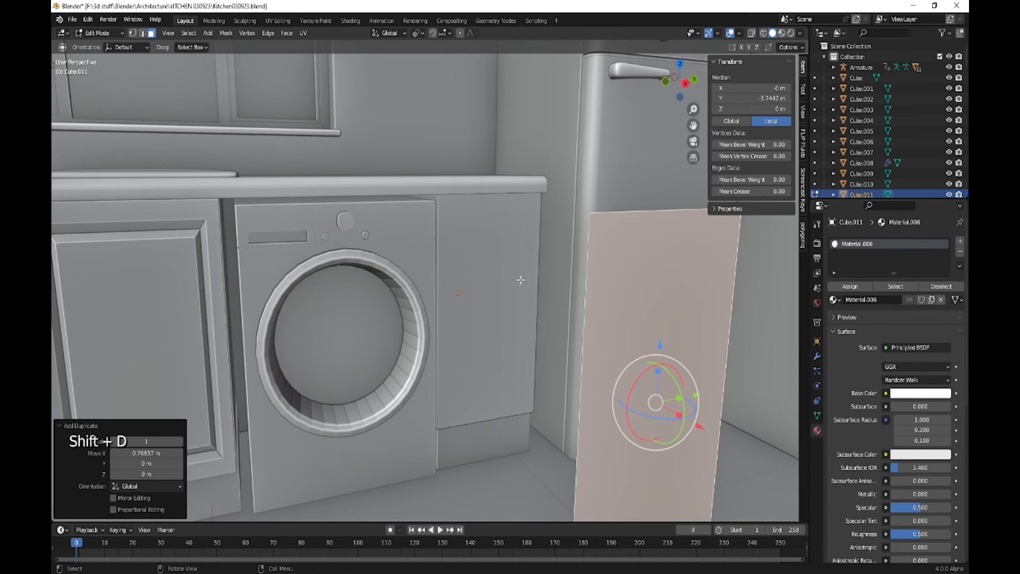
- Separate the duplicated front face from the base unit into its own object and leave mesh editing
{"action": "key", "text": "p"}
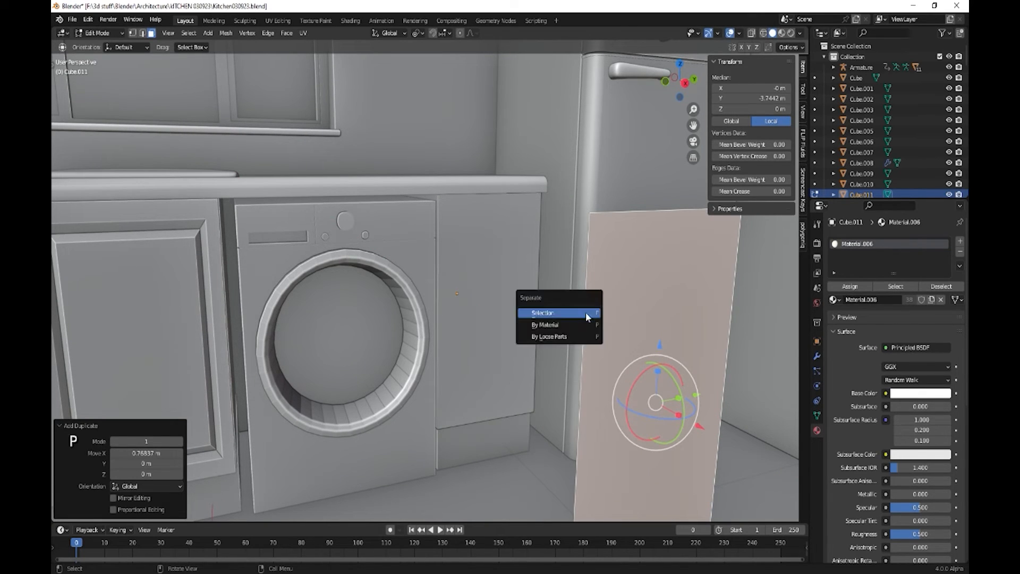
{"action": "left_click", "coordinate": [586, 312]}
{"action": "key", "text": "Tab"}
- Apply the scale of the base unit beside the washing machine and reopen its mesh for editing with the front face selected
{"action": "left_click", "coordinate": [518, 281]}
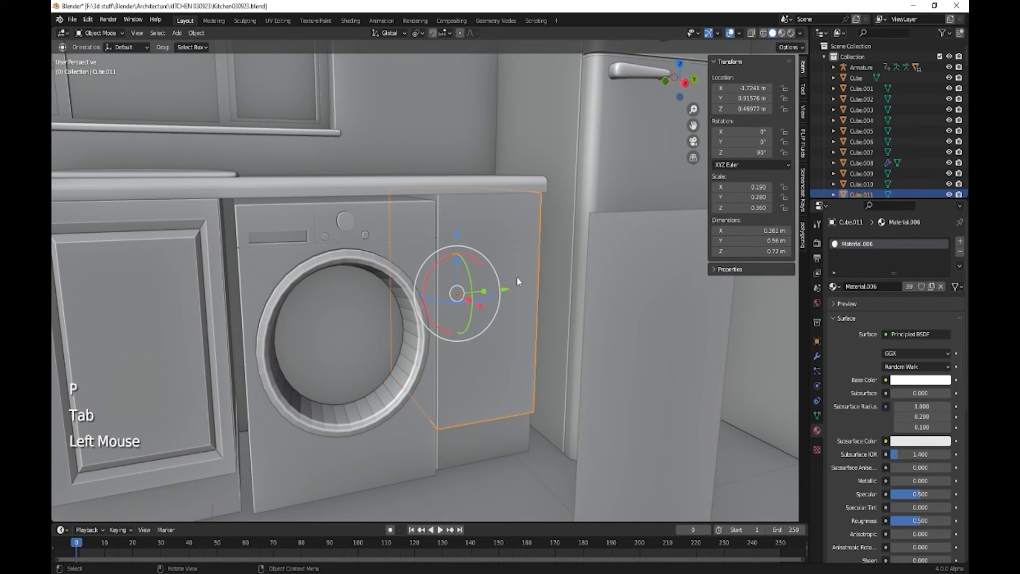
{"action": "key", "text": "Tab"}
{"action": "left_click", "coordinate": [508, 223]}
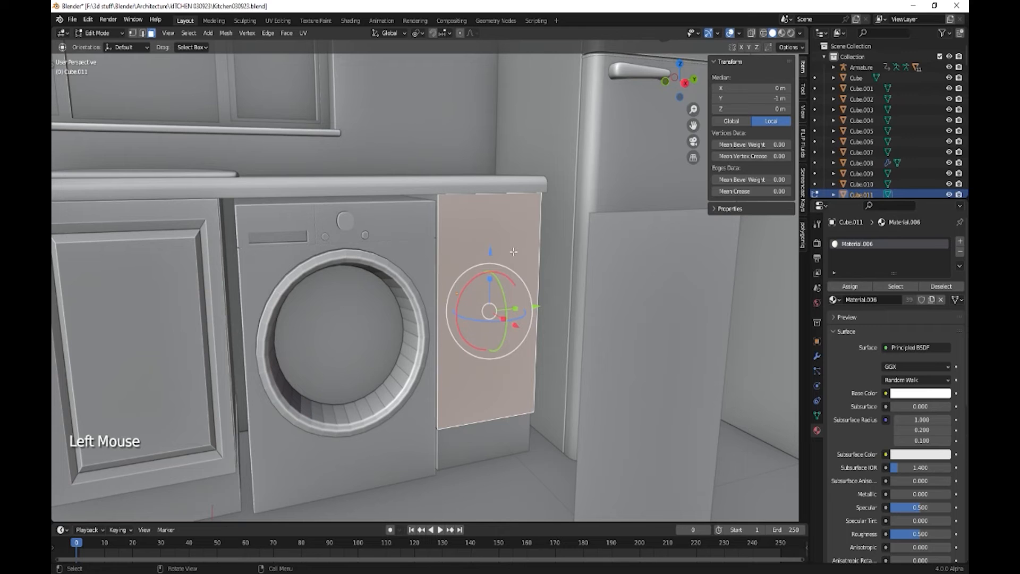
{"action": "key", "text": "Tab"}
{"action": "key", "text": "ctrl+a"}
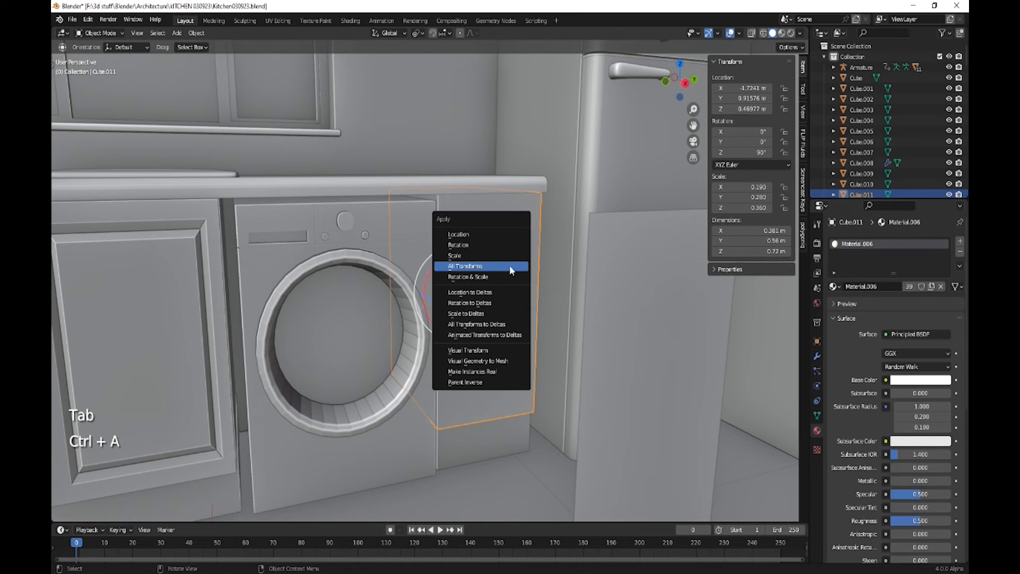
{"action": "left_click", "coordinate": [507, 258]}
{"action": "key", "text": "Tab"}
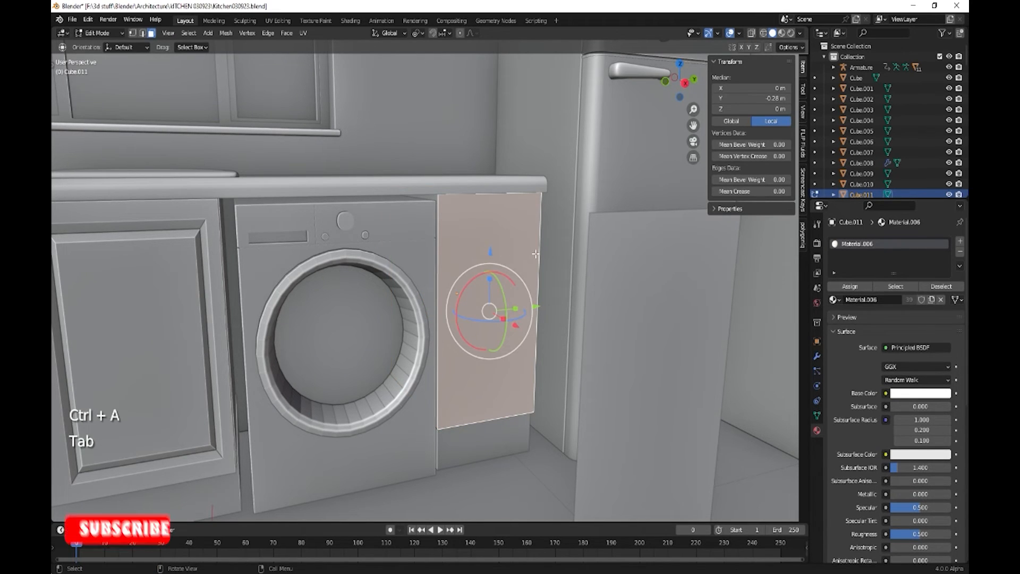
- Inset the end base unit's front face about 0.012 m and extrude it about 0.47 m inward to hollow the cabinet
{"action": "key", "text": "i"}
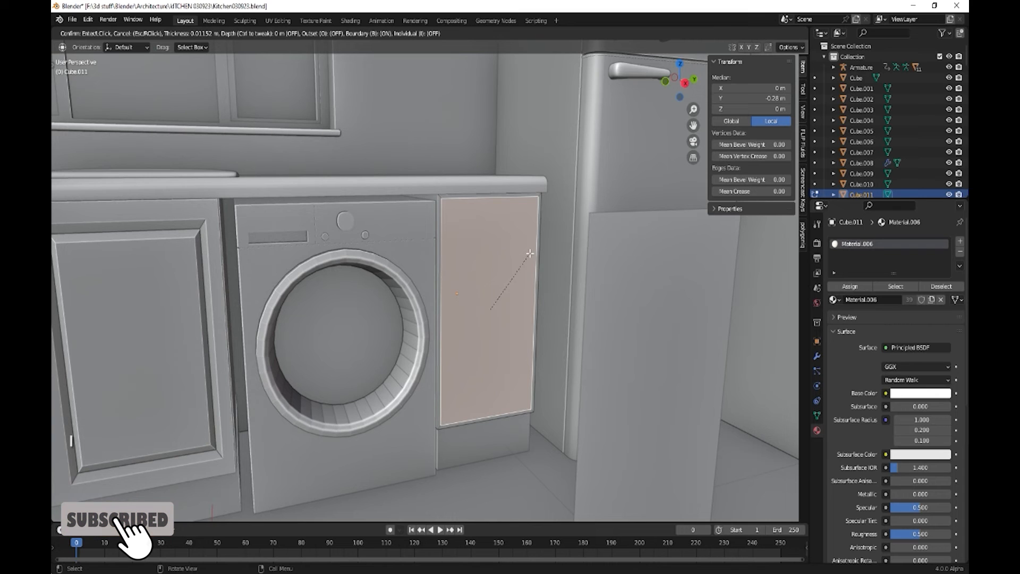
{"action": "left_click", "coordinate": [530, 254]}
{"action": "key", "text": "e"}
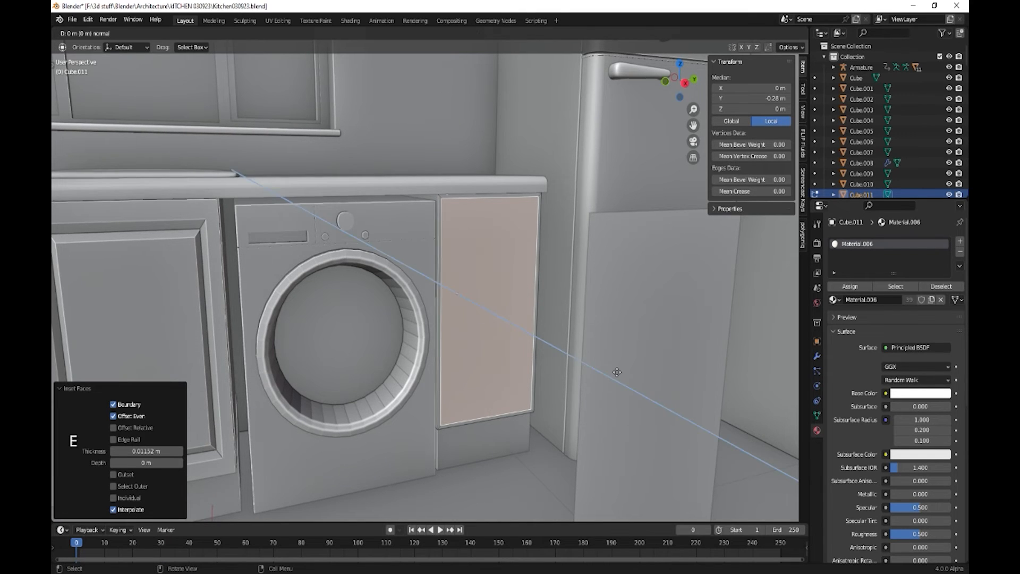
{"action": "left_click", "coordinate": [566, 348]}
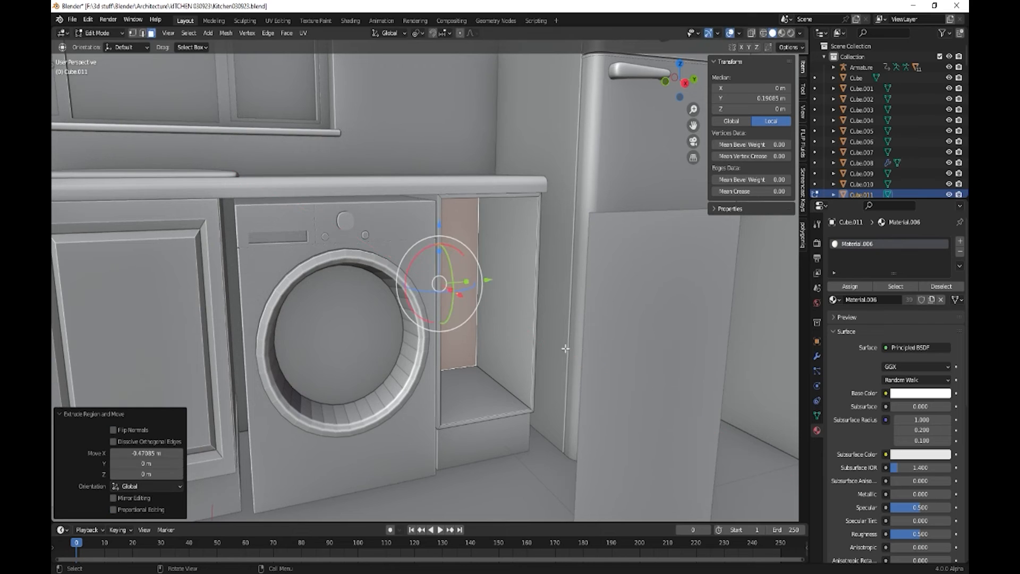
{"action": "key", "text": "Tab"}
- Extrude the separated front panel about 0.022 m along X to give it thickness, and leave mesh editing
{"action": "left_click", "coordinate": [631, 303]}
{"action": "middle_click_drag", "start_coordinate": [637, 347], "coordinate": [655, 365]}
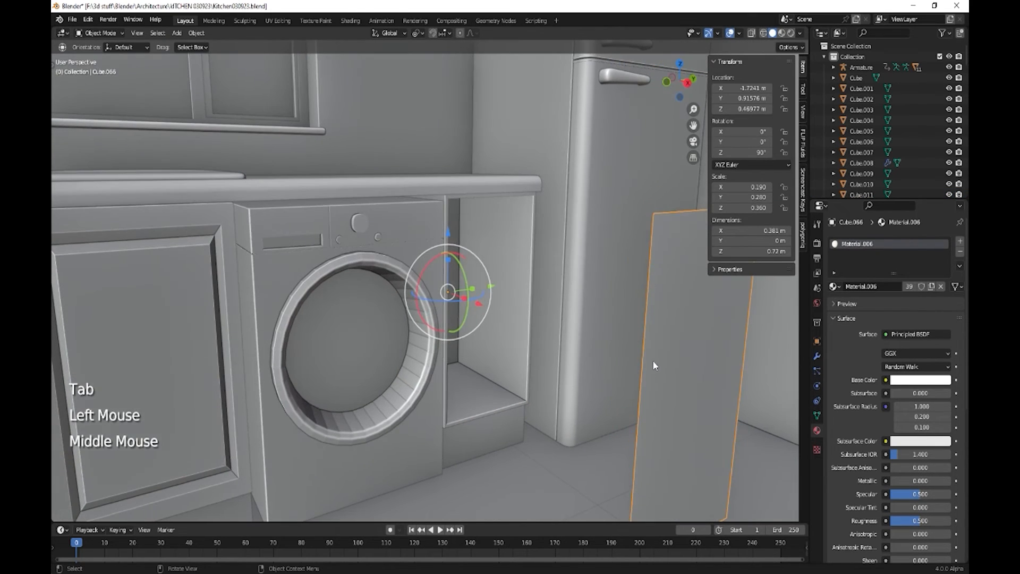
{"action": "key", "text": "Tab"}
{"action": "left_click", "coordinate": [667, 359]}
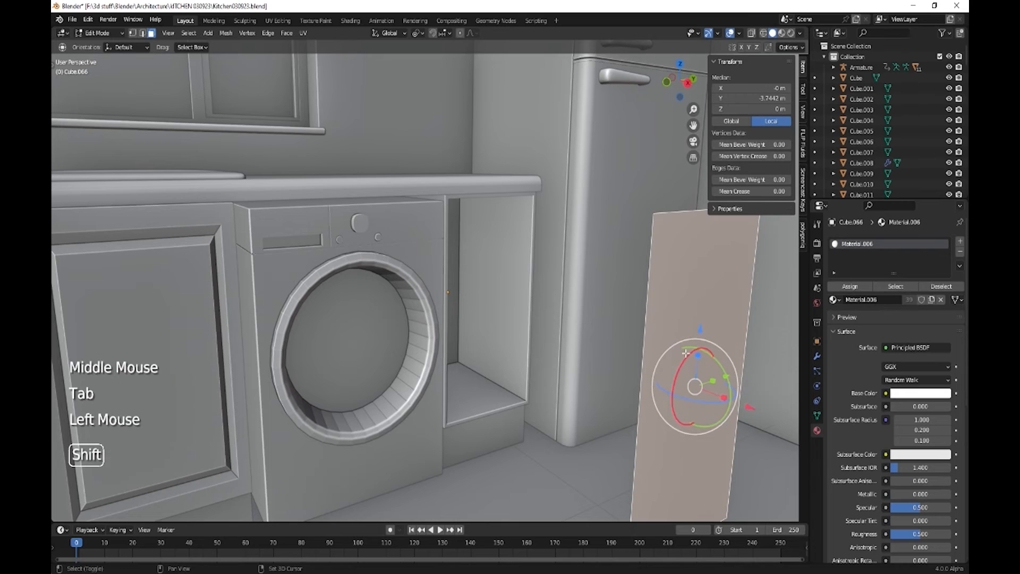
{"action": "middle_click_drag", "start_coordinate": [728, 374], "coordinate": [582, 303], "text": "shift"}
{"action": "key", "text": "e"}
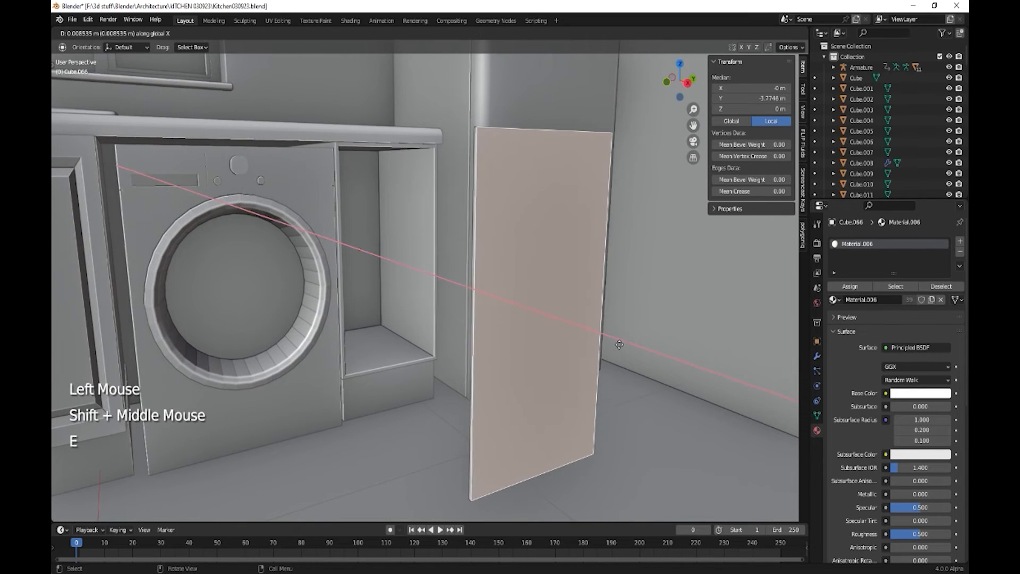
{"action": "left_click", "coordinate": [623, 347]}
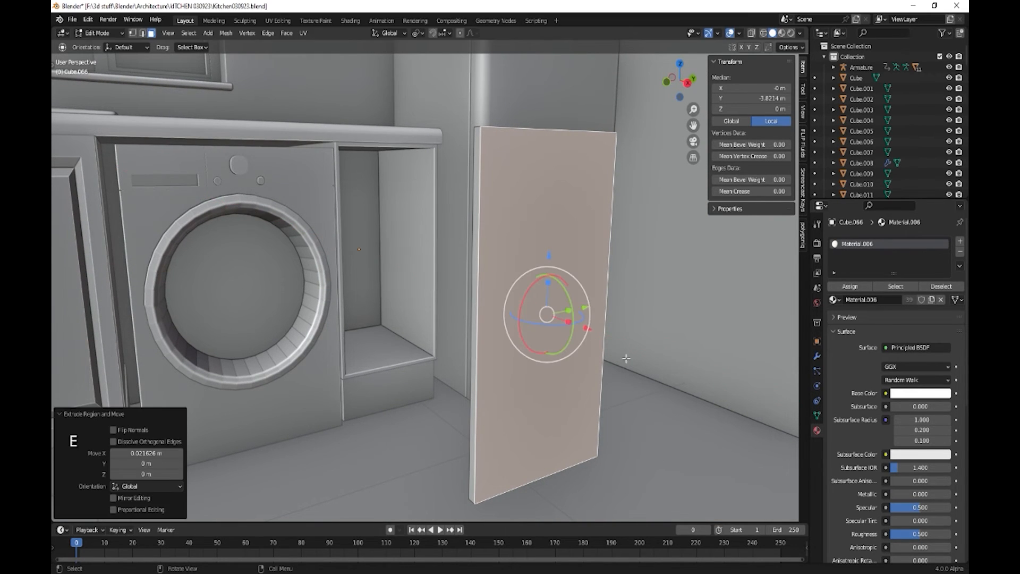
{"action": "key", "text": "Tab"}
{"action": "left_click", "coordinate": [537, 312]}
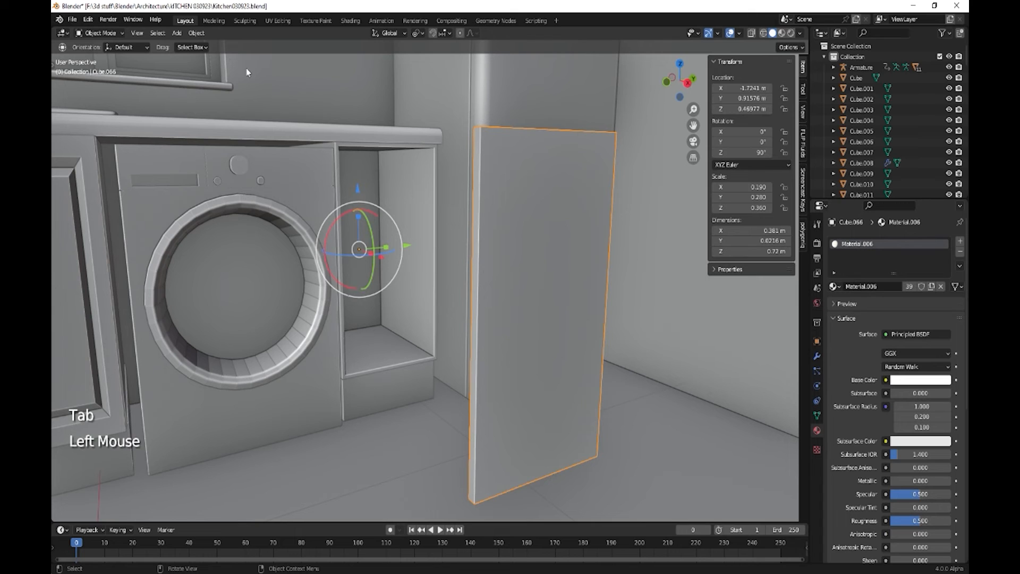
- Set the panel's origin to its geometry and move it about 0.754 m back along X onto the end unit's front
{"action": "left_click", "coordinate": [196, 33]}
{"action": "mouse_move", "coordinate": [215, 57]}
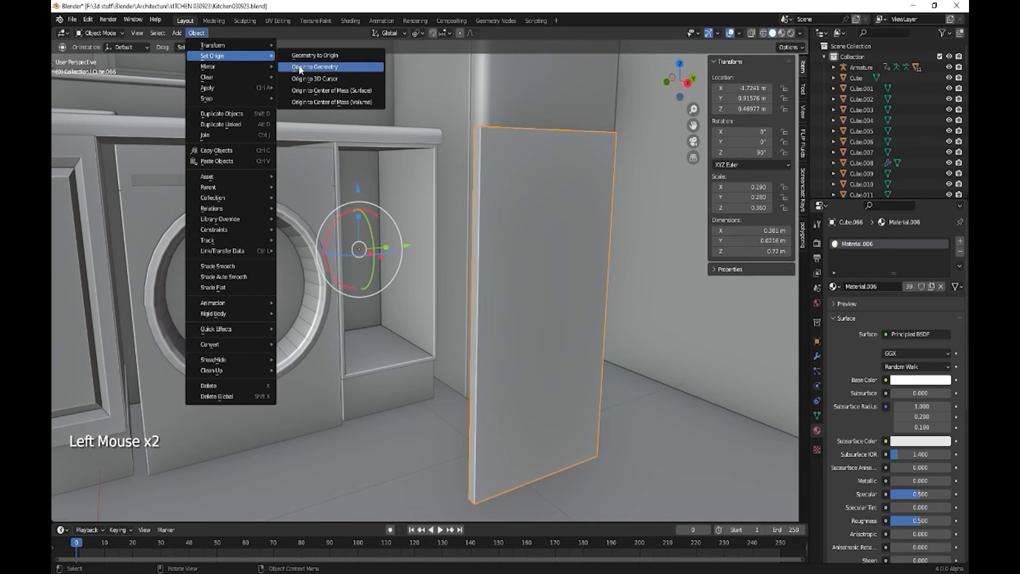
{"action": "left_click", "coordinate": [314, 67]}
{"action": "left_click_drag", "start_coordinate": [583, 329], "coordinate": [435, 260]}
{"action": "middle_click_drag", "start_coordinate": [490, 348], "coordinate": [451, 375]}
{"action": "scroll", "coordinate": [426, 354], "scroll_direction": "up", "scroll_amount": 2}
{"action": "scroll", "coordinate": [419, 390], "scroll_direction": "down", "scroll_amount": 2}
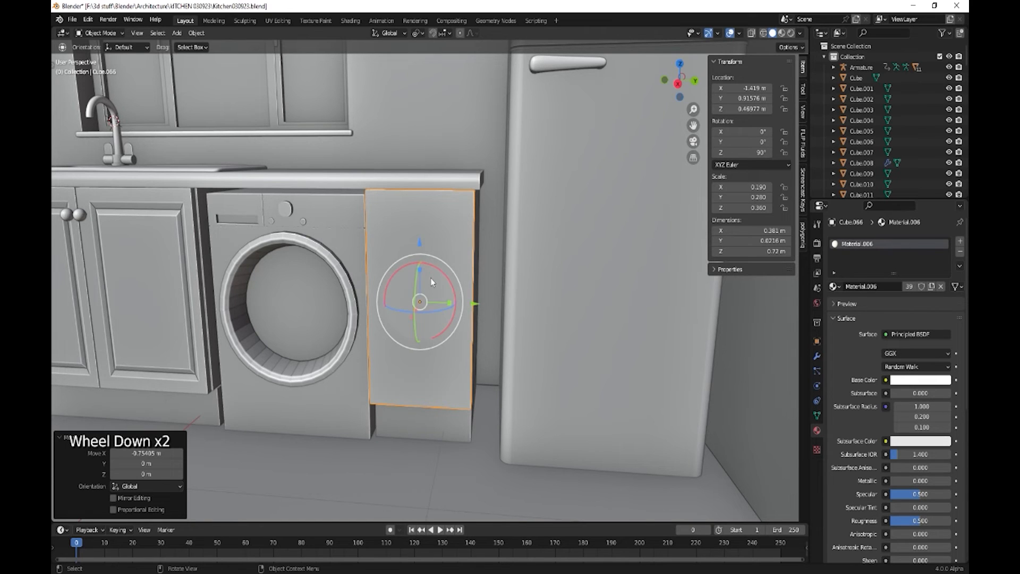
- Delete the flat panel and duplicate the sink unit's panelled door about 1.037 m along Y onto the end unit
{"action": "key", "text": "Delete"}
{"action": "left_click", "coordinate": [135, 238]}
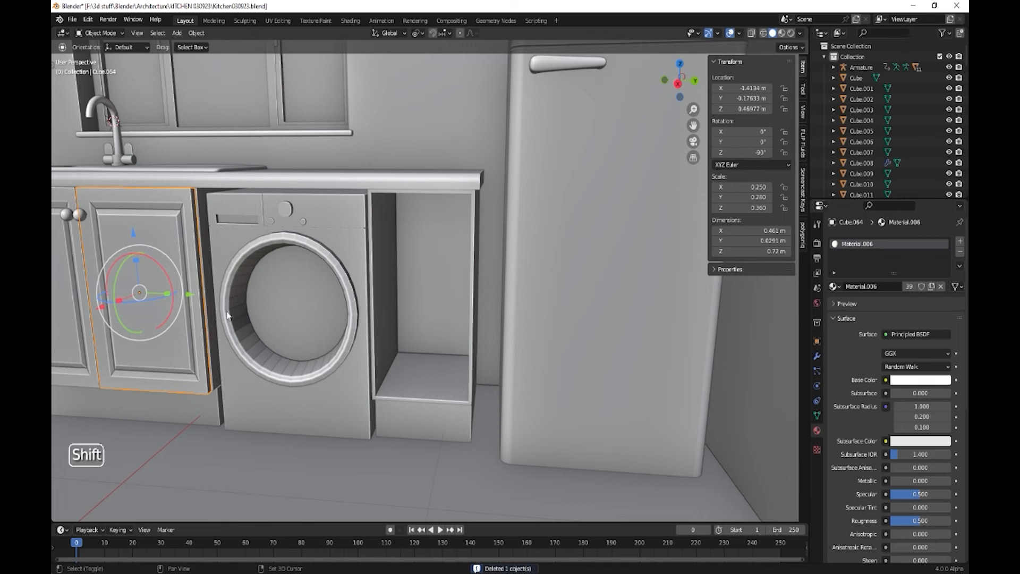
{"action": "key", "text": "shift+d"}
{"action": "key", "text": "y"}
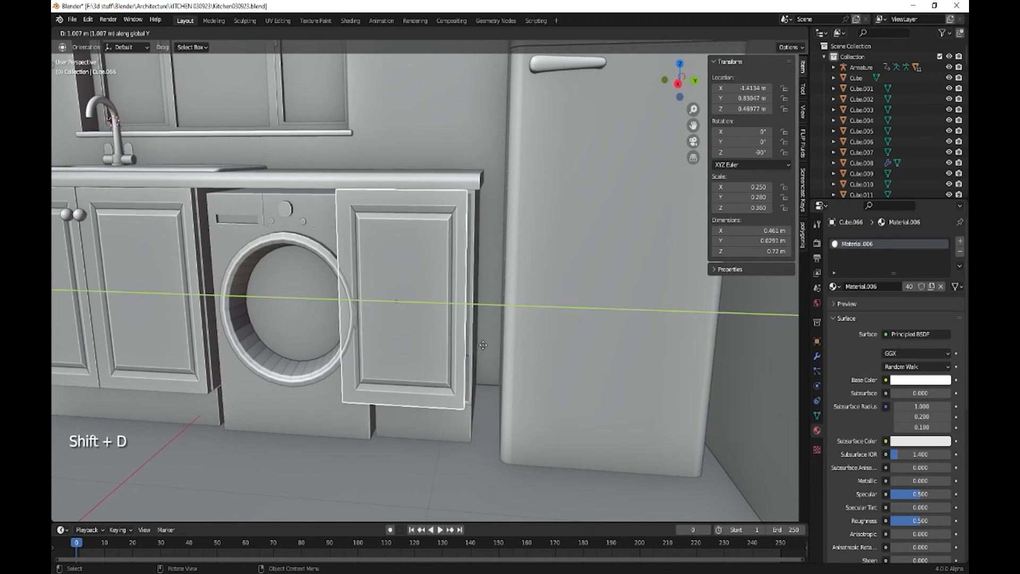
{"action": "left_click", "coordinate": [490, 345]}
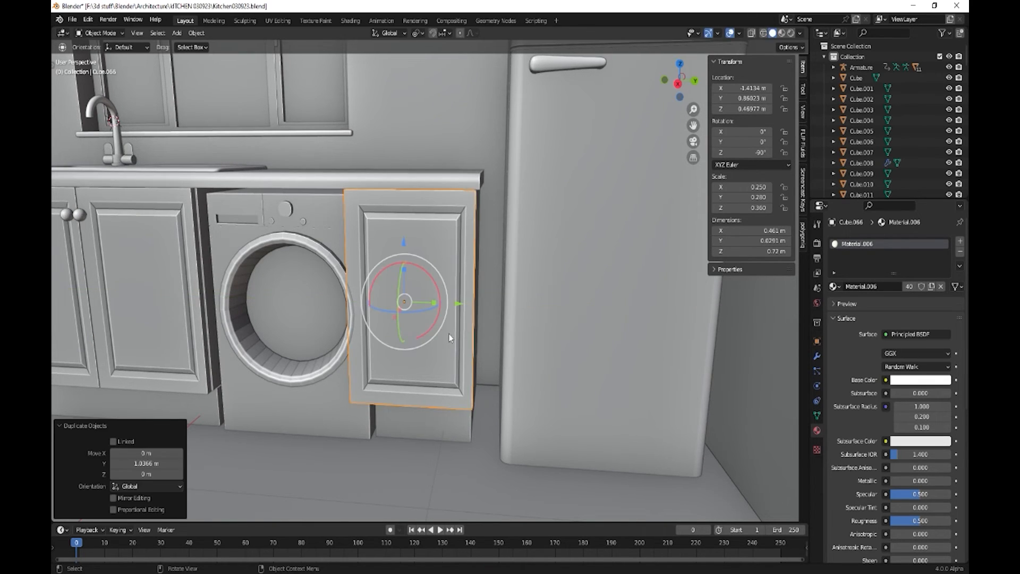
- Narrow the copied door by moving all its vertices on the washing machine side about 0.084 m along Y
{"action": "key", "text": "Tab"}
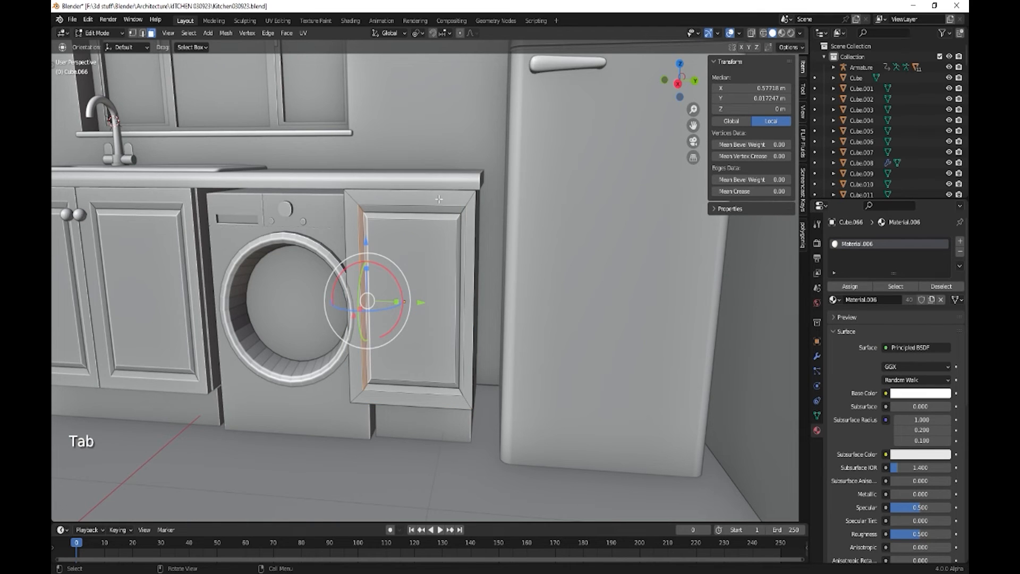
{"action": "key", "text": "1"}
{"action": "left_click", "coordinate": [751, 33]}
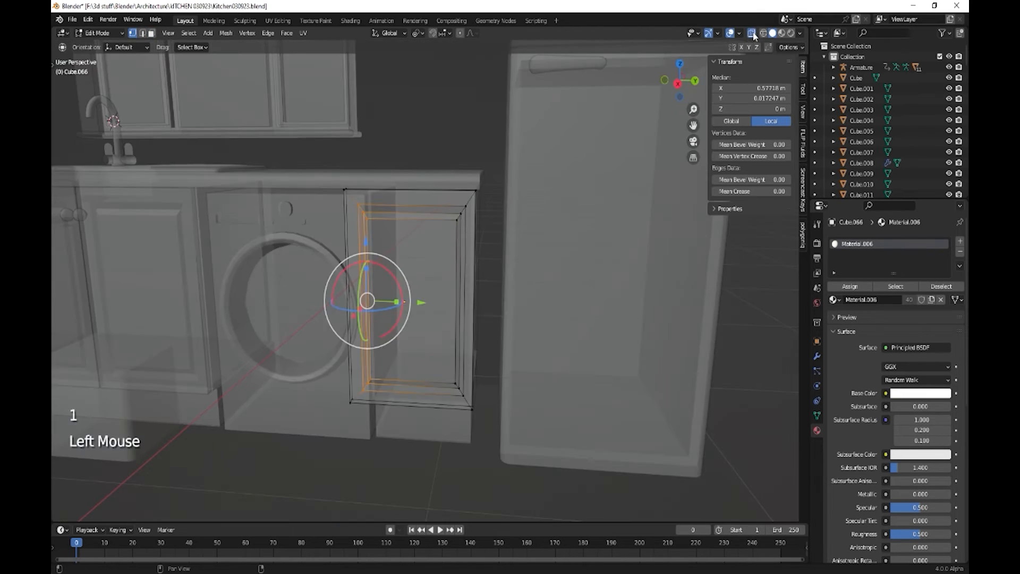
{"action": "left_click", "coordinate": [764, 33]}
{"action": "key", "text": "b"}
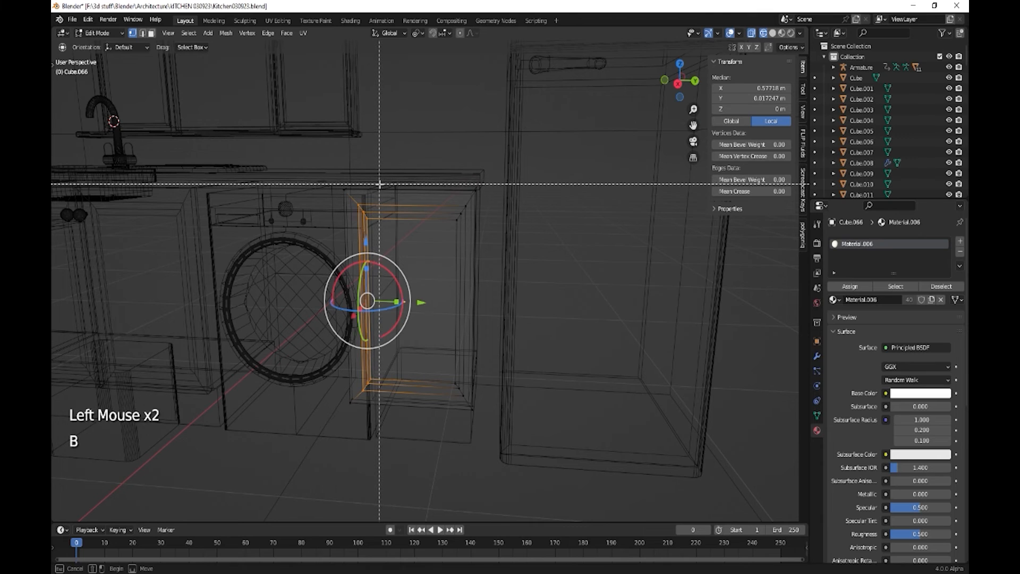
{"action": "left_click_drag", "start_coordinate": [381, 178], "coordinate": [314, 446]}
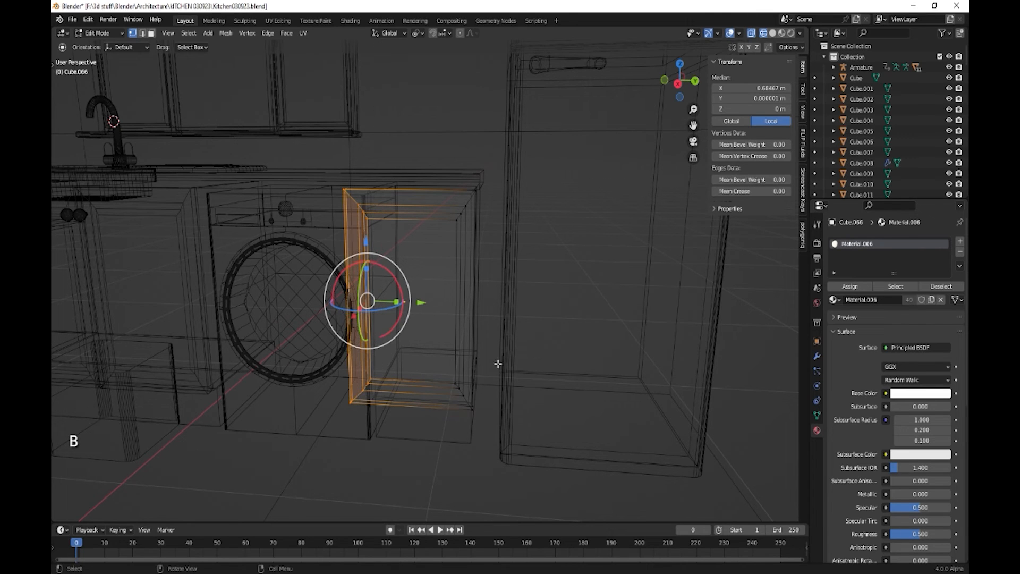
{"action": "left_click", "coordinate": [764, 33]}
{"action": "left_click", "coordinate": [773, 33]}
{"action": "left_click", "coordinate": [756, 34]}
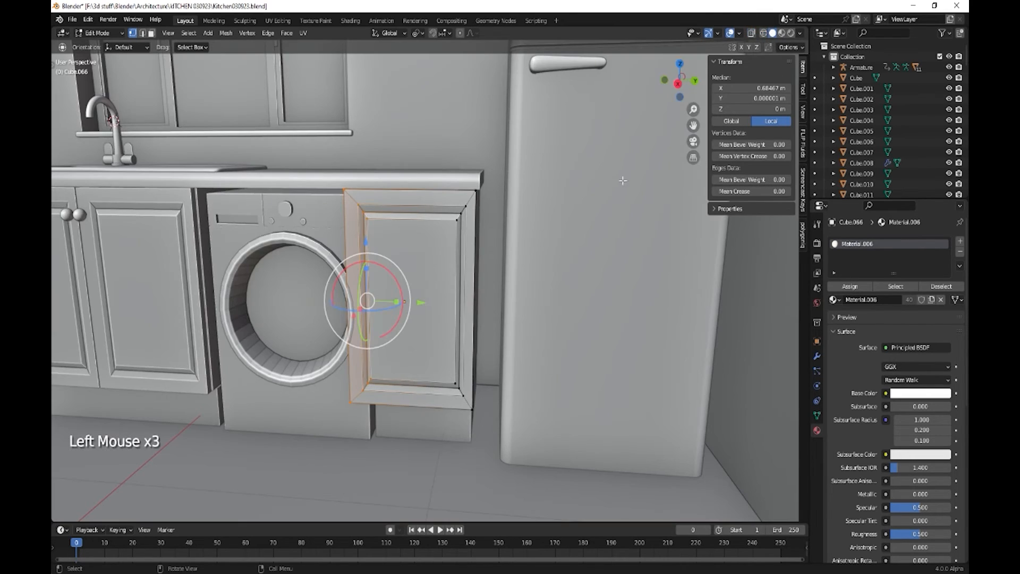
{"action": "mouse_move", "coordinate": [421, 304]}
{"action": "left_mouse_down"}
{"action": "mouse_move", "coordinate": [460, 308]}
{"action": "mouse_move", "coordinate": [441, 305]}
{"action": "left_mouse_up"}
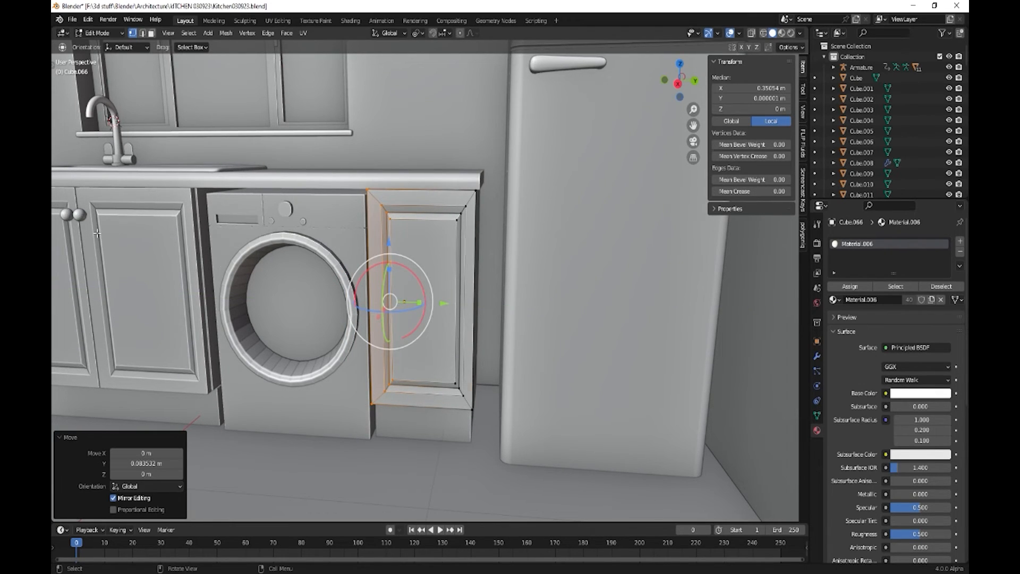
{"action": "key", "text": "Tab"}
- Duplicate the sink unit door's knob about 1.13 m along Y onto the end unit's narrow door
{"action": "left_click", "coordinate": [79, 219]}
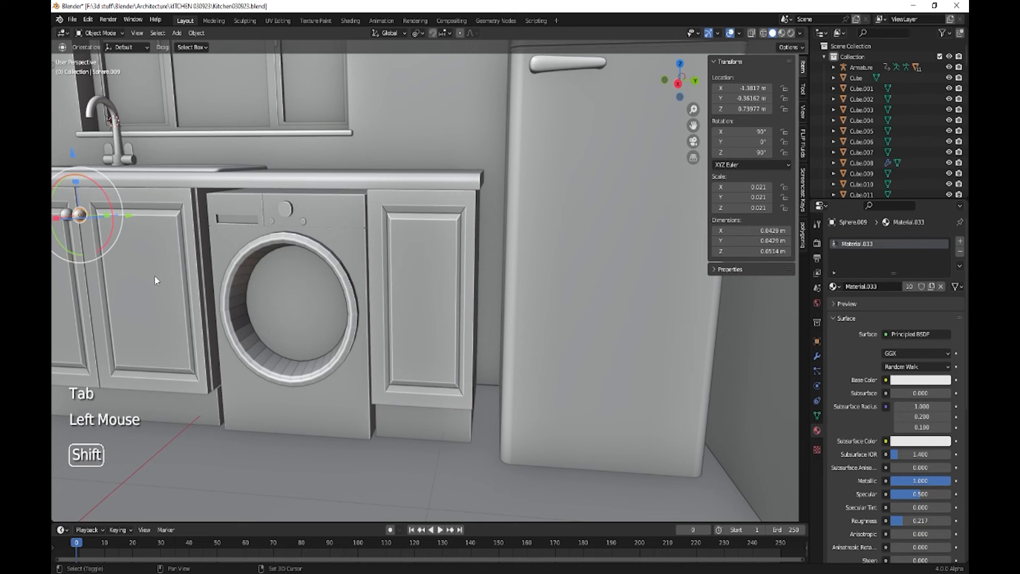
{"action": "key", "text": "shift+d"}
{"action": "key", "text": "y"}
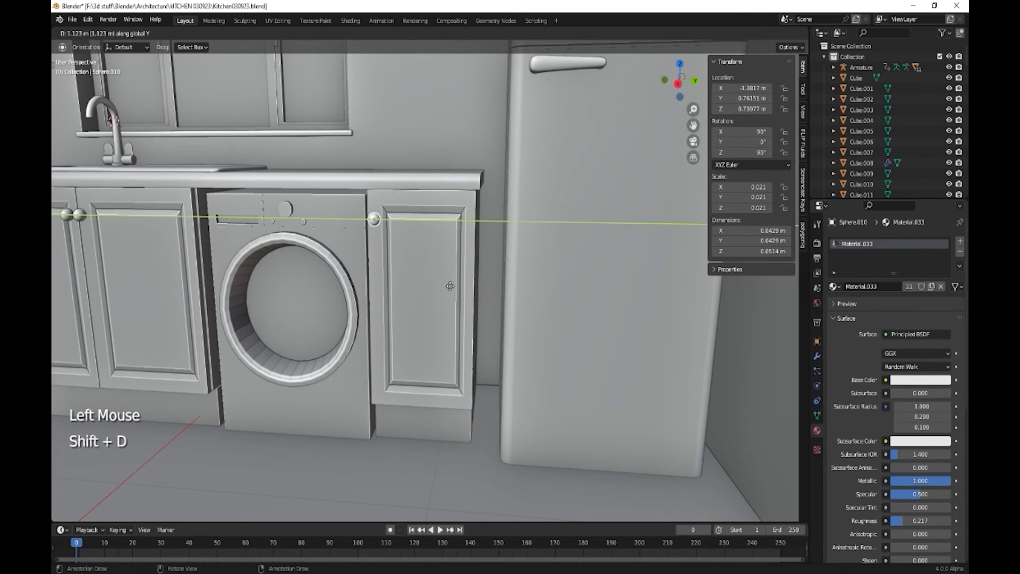
{"action": "left_click", "coordinate": [449, 283]}
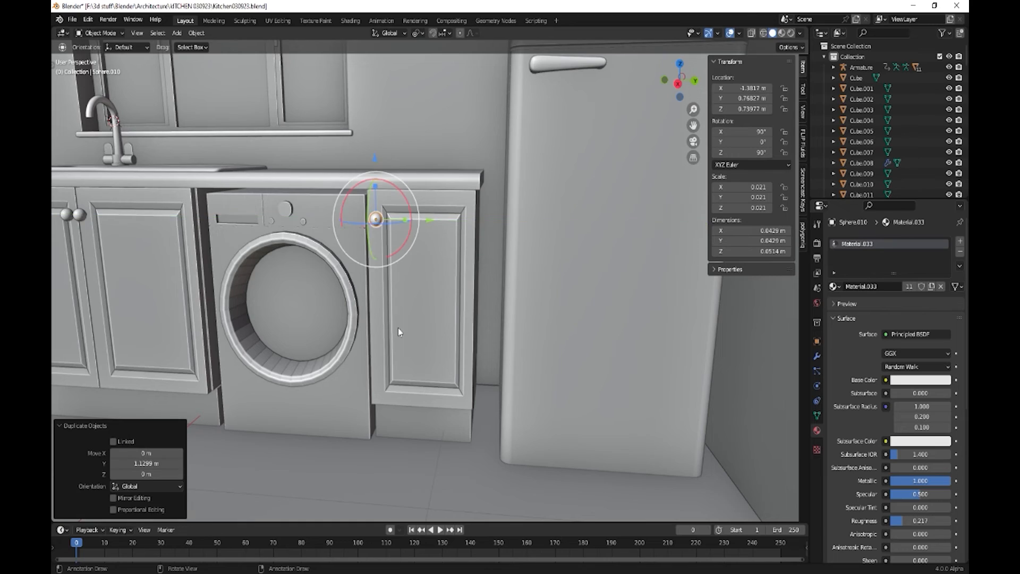
- Duplicate the knob of the door below the ovens about 0.943 m up along Z onto the wall cabinet door above
{"action": "scroll", "coordinate": [371, 384], "scroll_direction": "down", "scroll_amount": 2}
{"action": "middle_click_drag", "start_coordinate": [371, 383], "coordinate": [487, 390], "text": "shift"}
{"action": "middle_click_drag", "start_coordinate": [414, 274], "coordinate": [312, 376], "text": "shift"}
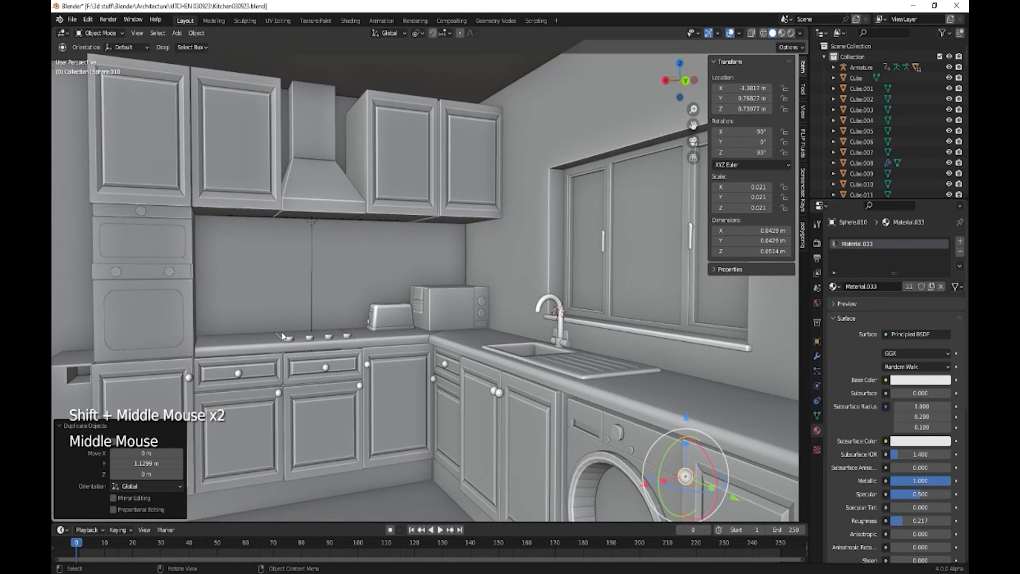
{"action": "left_click", "coordinate": [188, 378]}
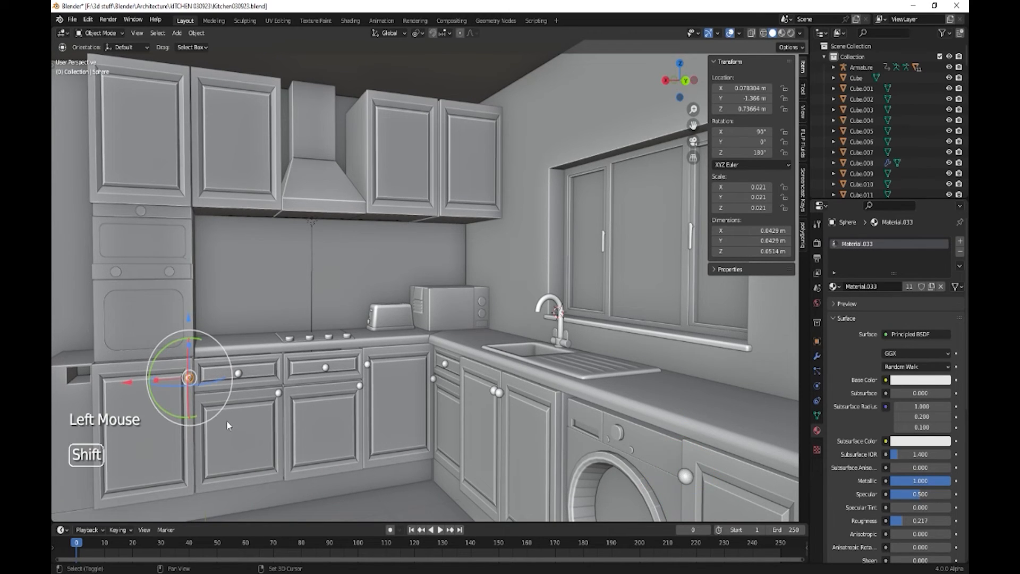
{"action": "key", "text": "shift+d"}
{"action": "key", "text": "z"}
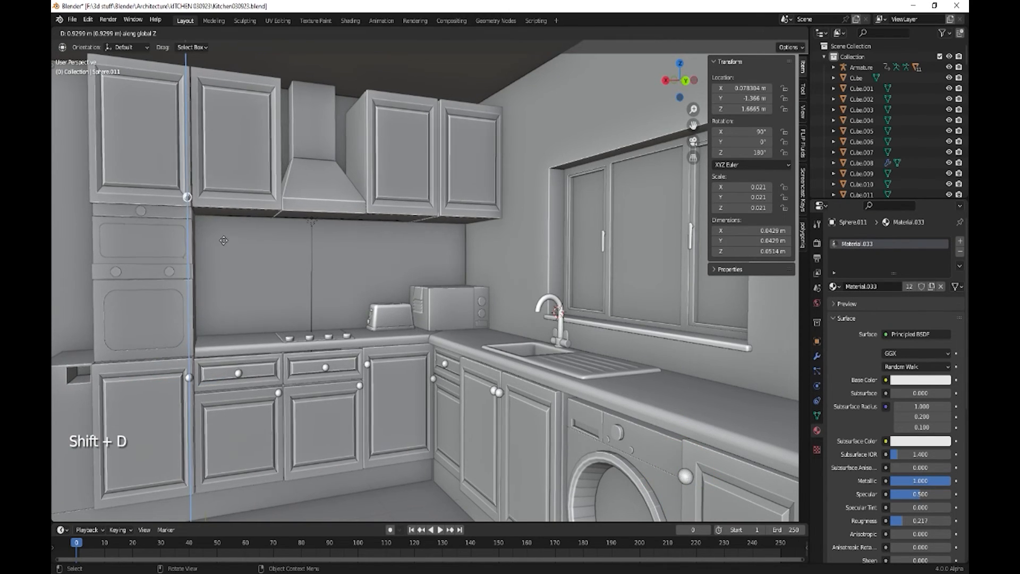
{"action": "left_click", "coordinate": [223, 240]}
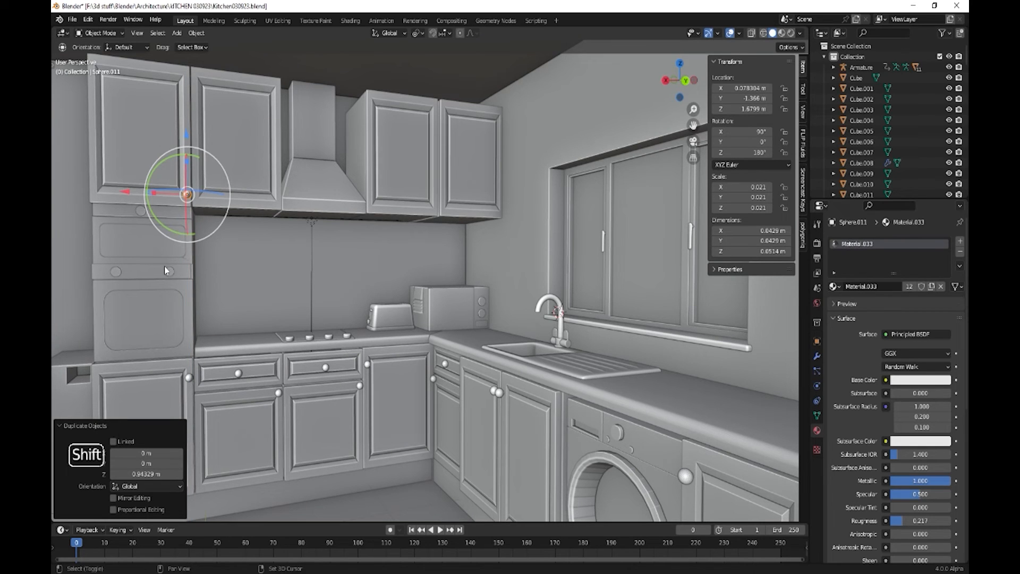
- Duplicate the wall cabinet knob about -0.503 m along X onto the door beside the extractor hood
{"action": "key", "text": "shift+d"}
{"action": "key", "text": "x"}
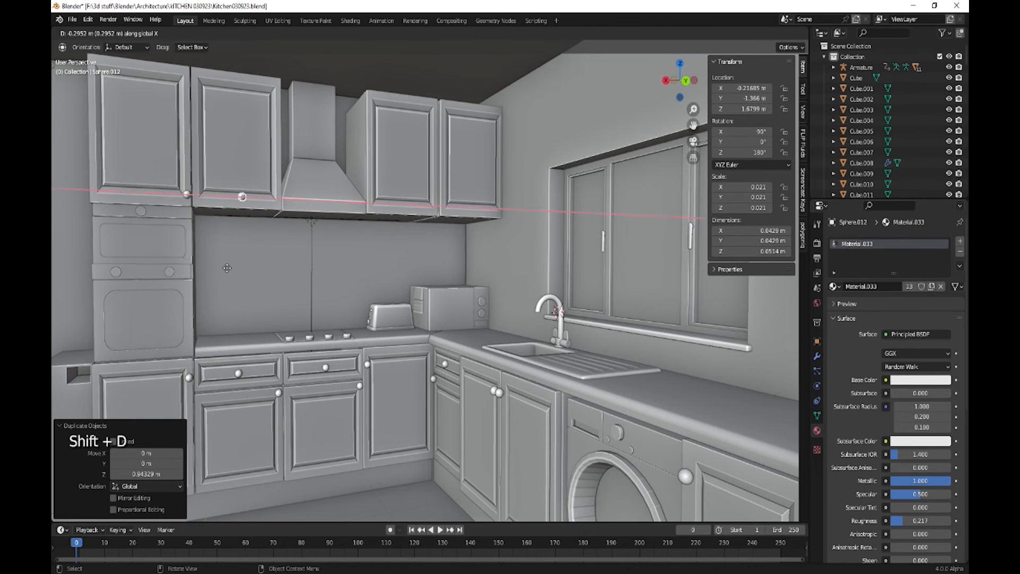
{"action": "left_click", "coordinate": [269, 282]}
- Place two more knob copies along X on the wall doors beyond the hood, offset about -0.602 m and -0.504 m
{"action": "middle_click_drag", "start_coordinate": [268, 281], "coordinate": [313, 324]}
{"action": "scroll", "coordinate": [366, 285], "scroll_direction": "up", "scroll_amount": 2}
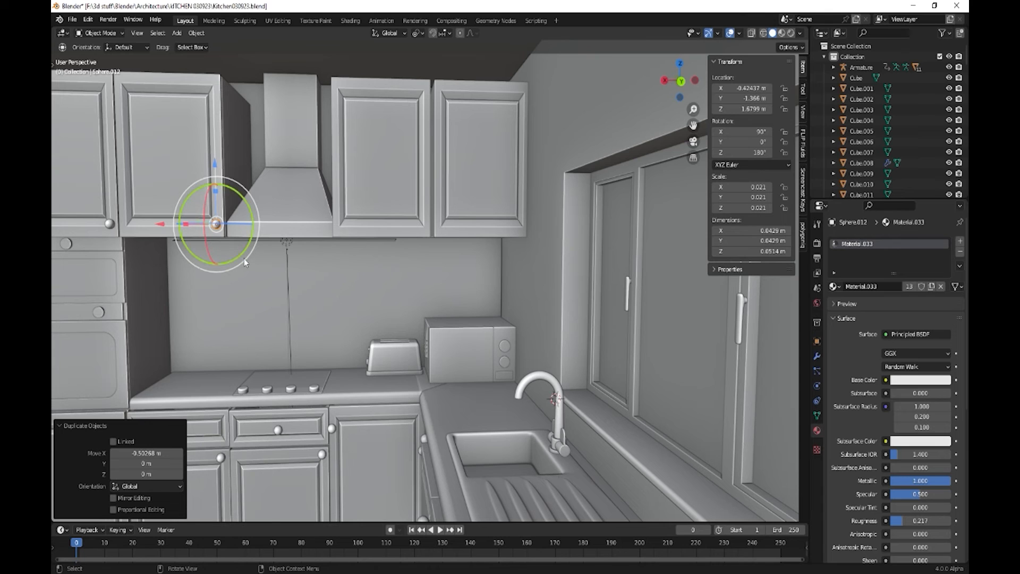
{"action": "key", "text": "shift+d"}
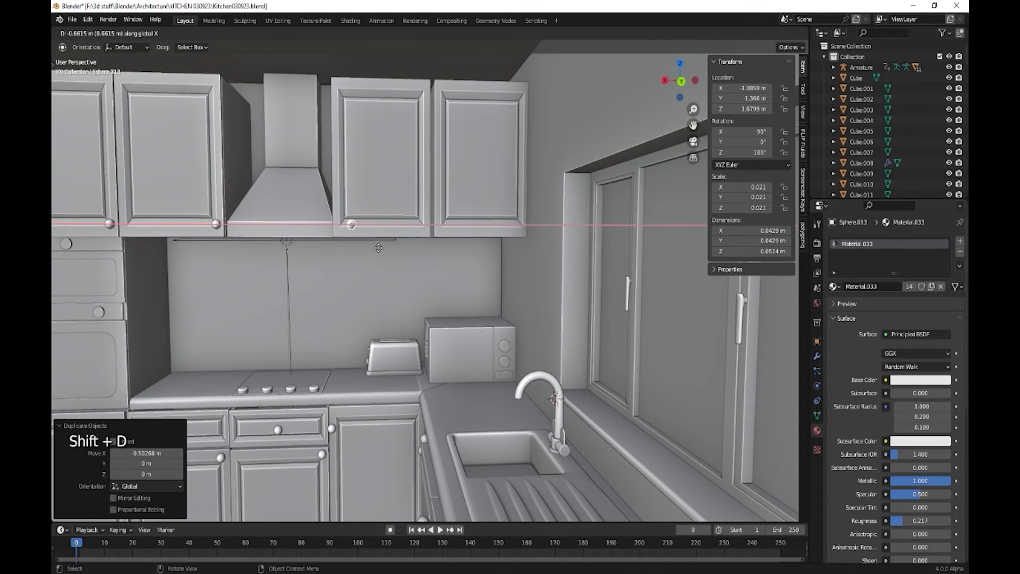
{"action": "left_click", "coordinate": [367, 247]}
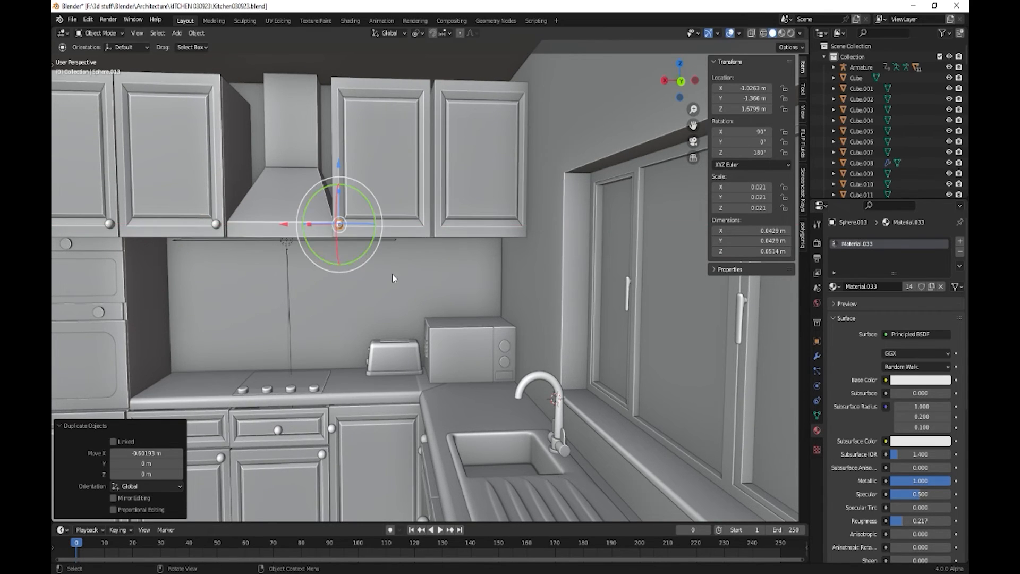
{"action": "key", "text": "shift+d"}
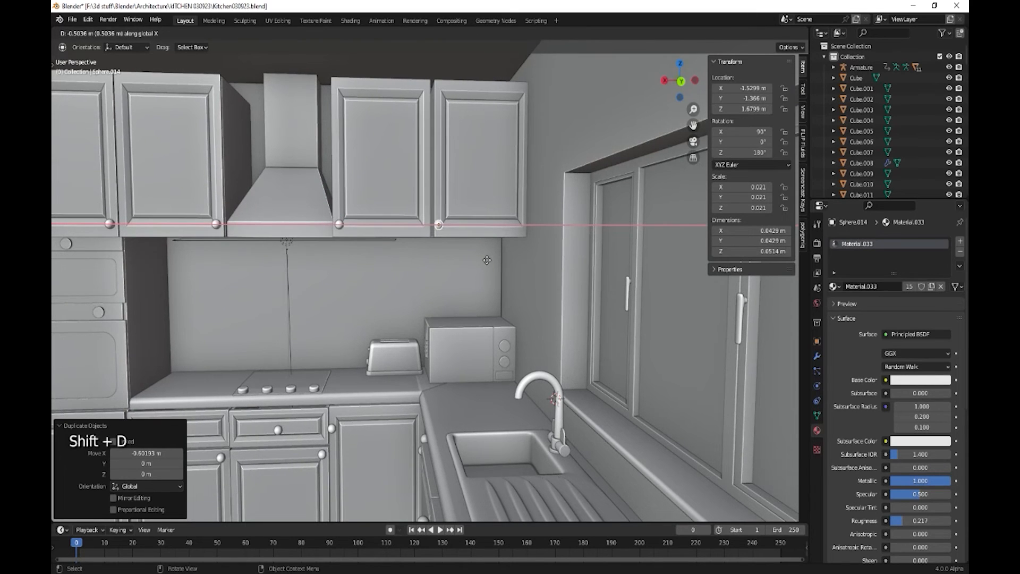
{"action": "left_click", "coordinate": [488, 264]}
- Preview the whole kitchen in rendered shading and select the wall cabinet door above the ovens
{"action": "scroll", "coordinate": [341, 356], "scroll_direction": "down", "scroll_amount": 2}
{"action": "middle_click_drag", "start_coordinate": [341, 356], "coordinate": [443, 375]}
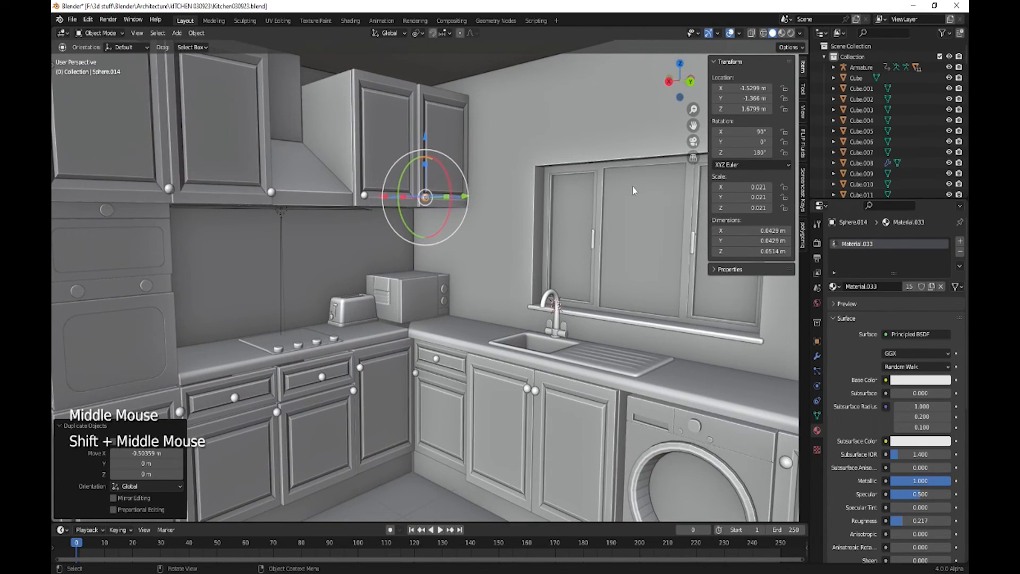
{"action": "left_click", "coordinate": [791, 33]}
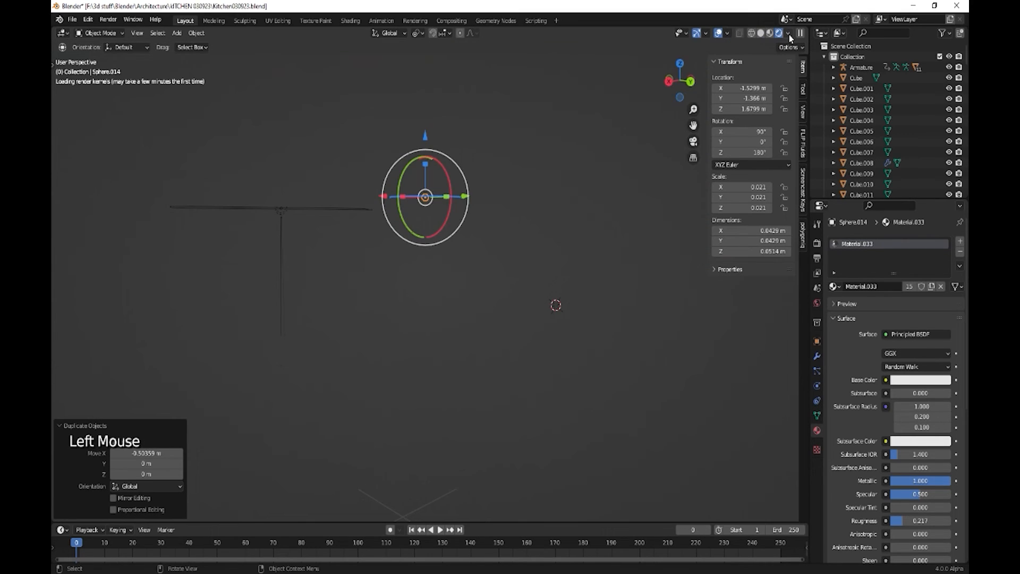
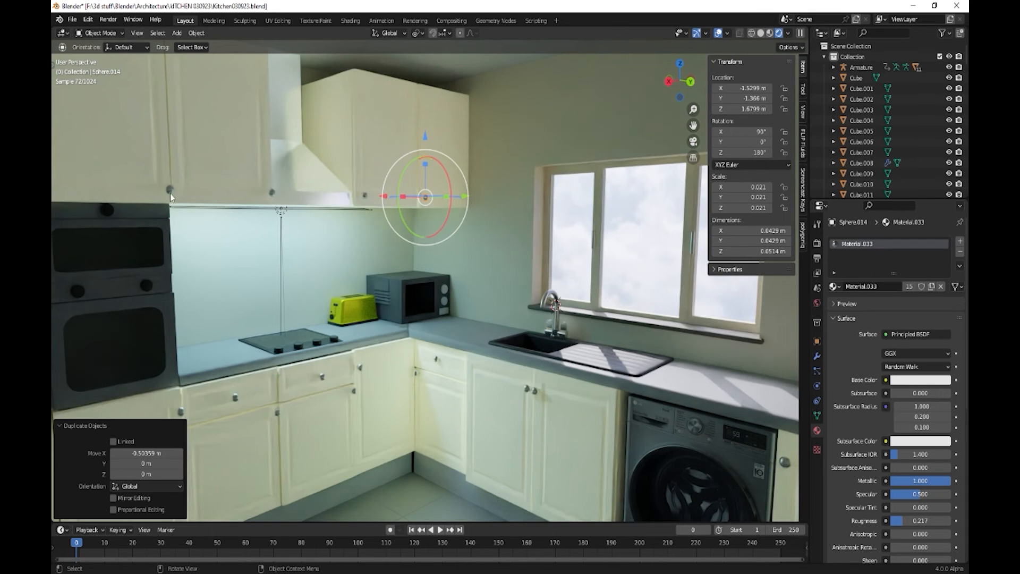
{"action": "left_click", "coordinate": [147, 149]}
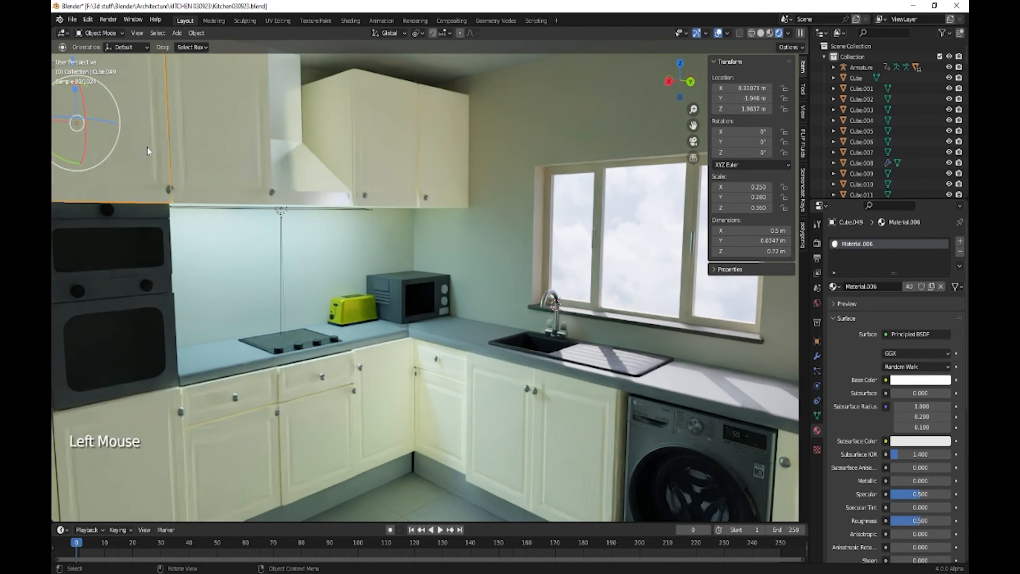
- Change the base colour of the cabinet door material from cream to a saturated orange
{"action": "left_click", "coordinate": [925, 382]}
{"action": "left_click_drag", "start_coordinate": [945, 274], "coordinate": [944, 305]}
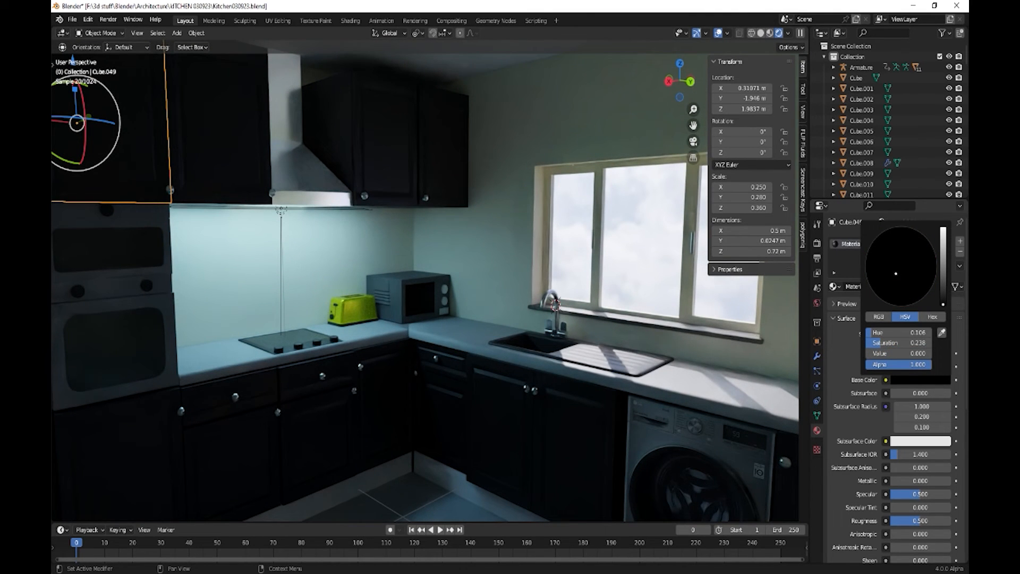
{"action": "left_click_drag", "start_coordinate": [944, 305], "coordinate": [944, 287]}
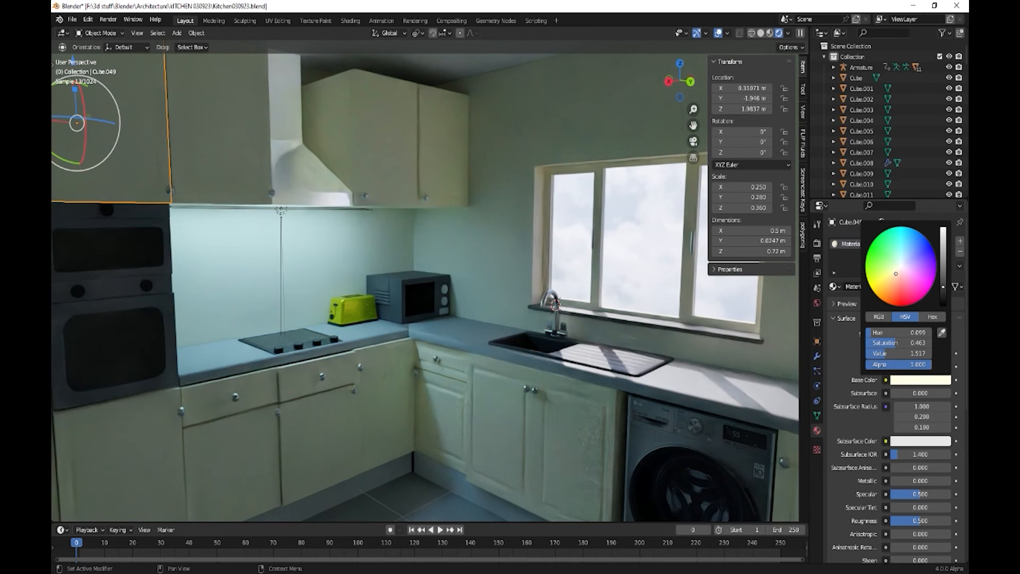
{"action": "left_click_drag", "start_coordinate": [897, 272], "coordinate": [885, 289]}
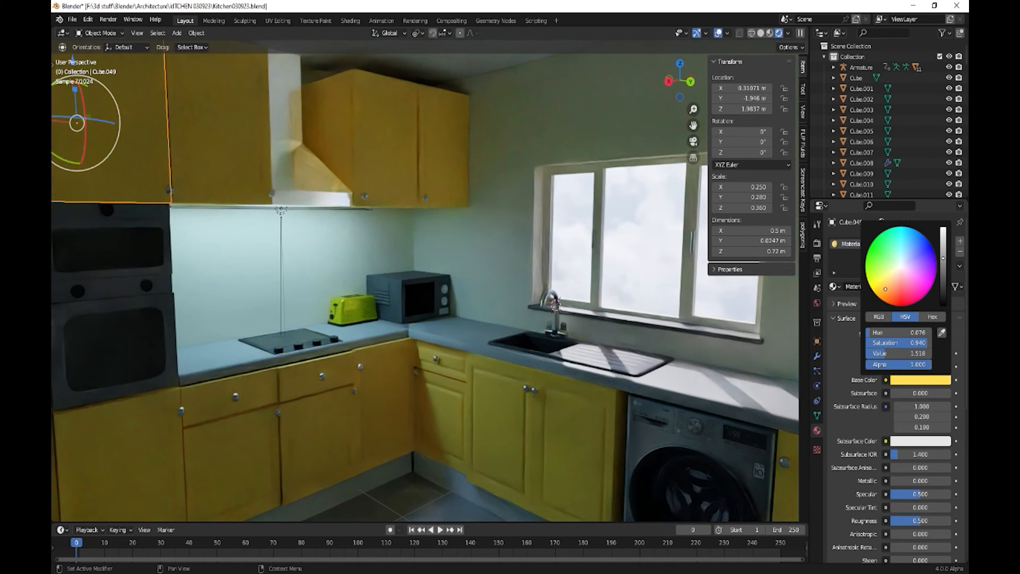
{"action": "mouse_move", "coordinate": [885, 289]}
{"action": "left_mouse_down"}
{"action": "mouse_move", "coordinate": [881, 259]}
{"action": "mouse_move", "coordinate": [911, 242]}
{"action": "mouse_move", "coordinate": [926, 257]}
{"action": "mouse_move", "coordinate": [917, 289]}
{"action": "mouse_move", "coordinate": [899, 307]}
{"action": "mouse_move", "coordinate": [885, 301]}
{"action": "left_mouse_up"}
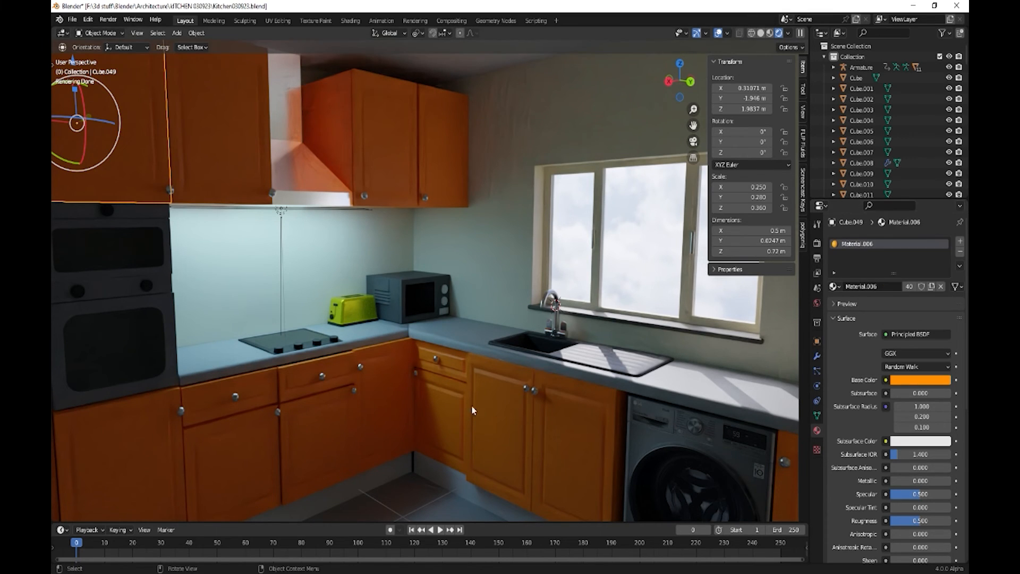
- Switch to solid shading and examine where the sink unit's doors meet the cabinet carcass behind them
{"action": "scroll", "coordinate": [481, 415], "scroll_direction": "up", "scroll_amount": 2}
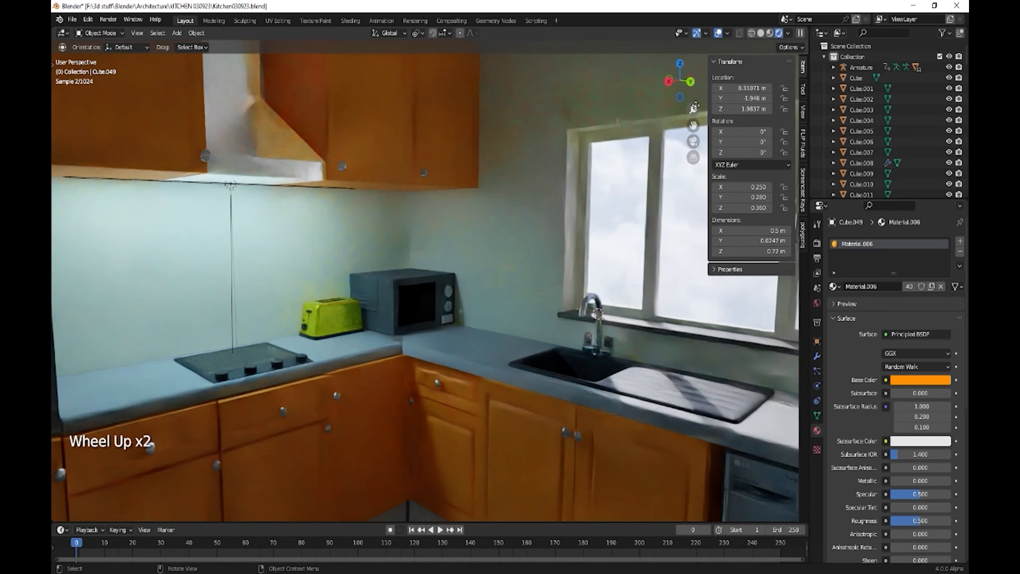
{"action": "left_click", "coordinate": [761, 33]}
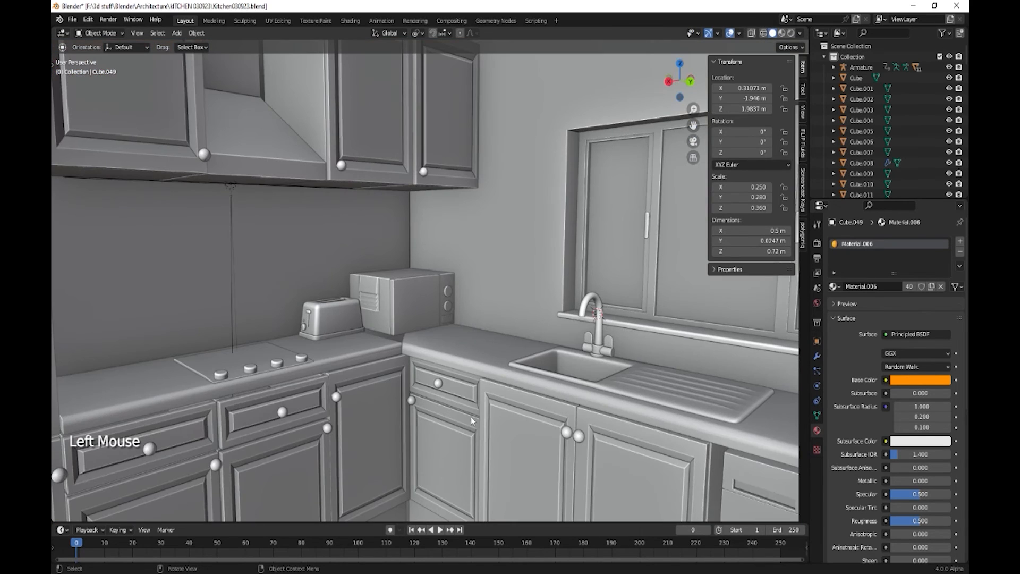
{"action": "scroll", "coordinate": [481, 428], "scroll_direction": "up", "scroll_amount": 1}
{"action": "scroll", "coordinate": [483, 430], "scroll_direction": "up", "scroll_amount": 3}
{"action": "middle_click_drag", "start_coordinate": [484, 431], "coordinate": [418, 275]}
{"action": "scroll", "coordinate": [490, 362], "scroll_direction": "down", "scroll_amount": 2}
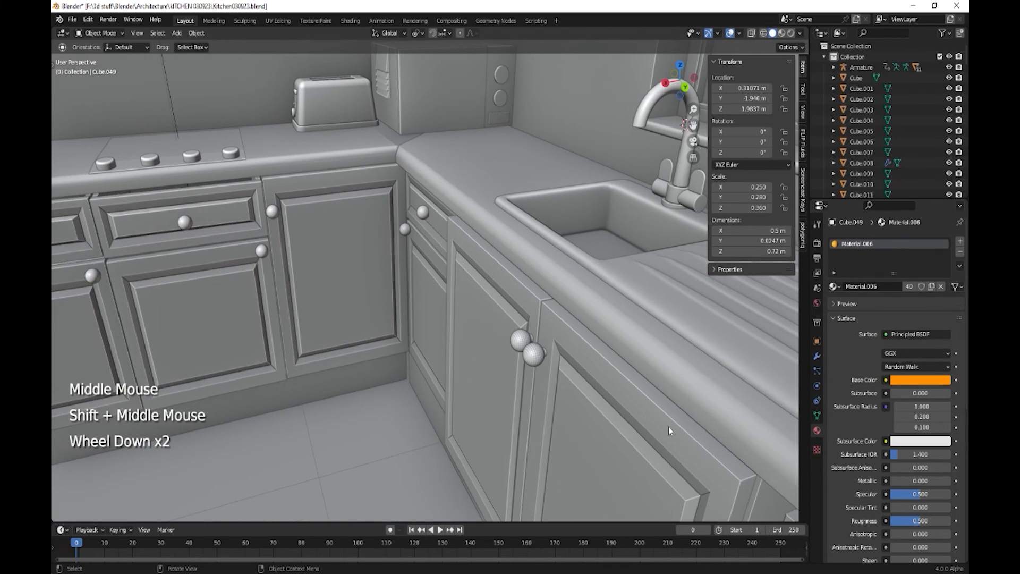
{"action": "middle_click_drag", "start_coordinate": [668, 426], "coordinate": [526, 372], "text": "shift"}
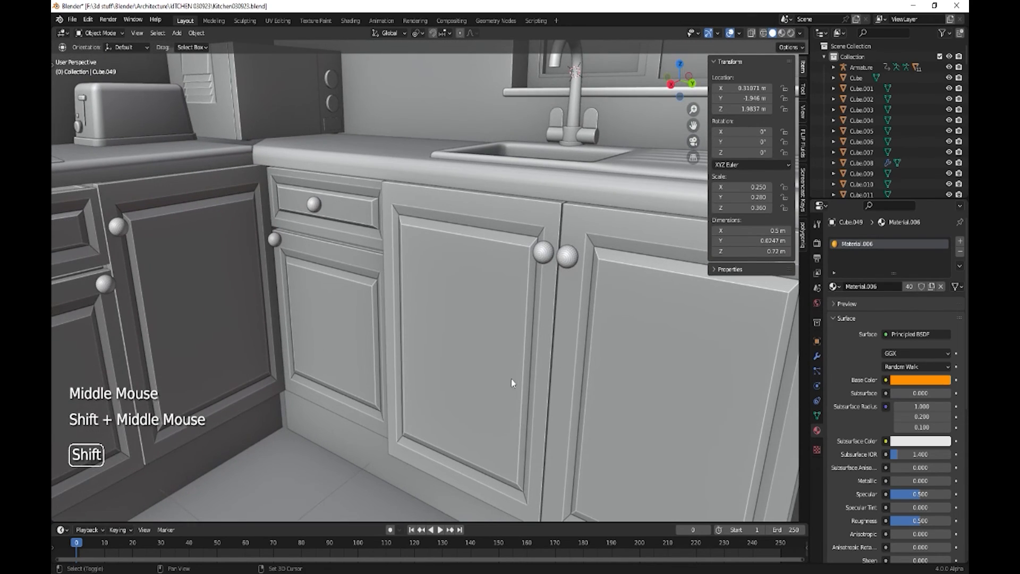
{"action": "middle_click_drag", "start_coordinate": [606, 396], "coordinate": [522, 321]}
{"action": "left_click", "coordinate": [509, 237]}
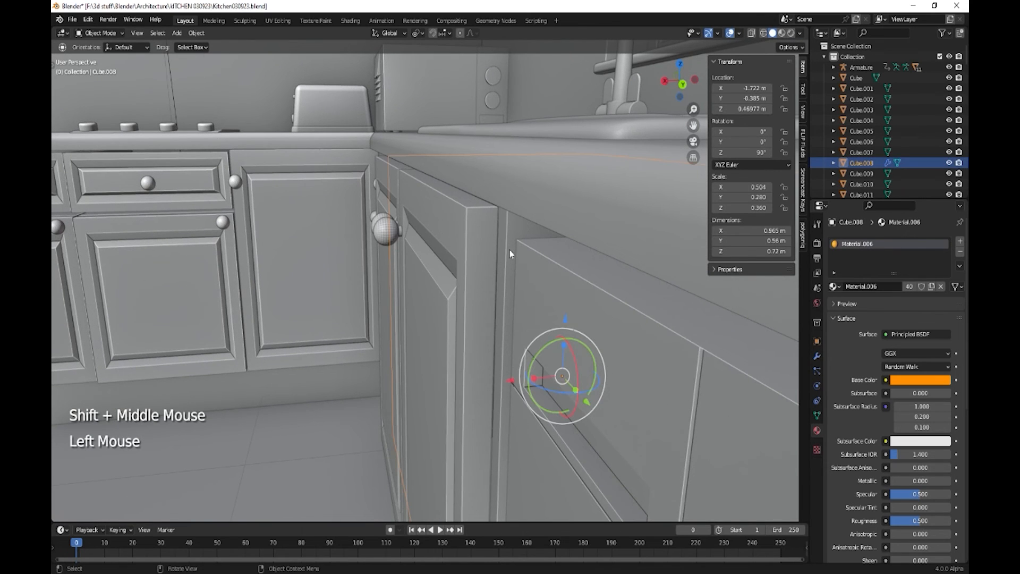
{"action": "key", "text": "Tab"}
{"action": "left_click", "coordinate": [511, 261]}
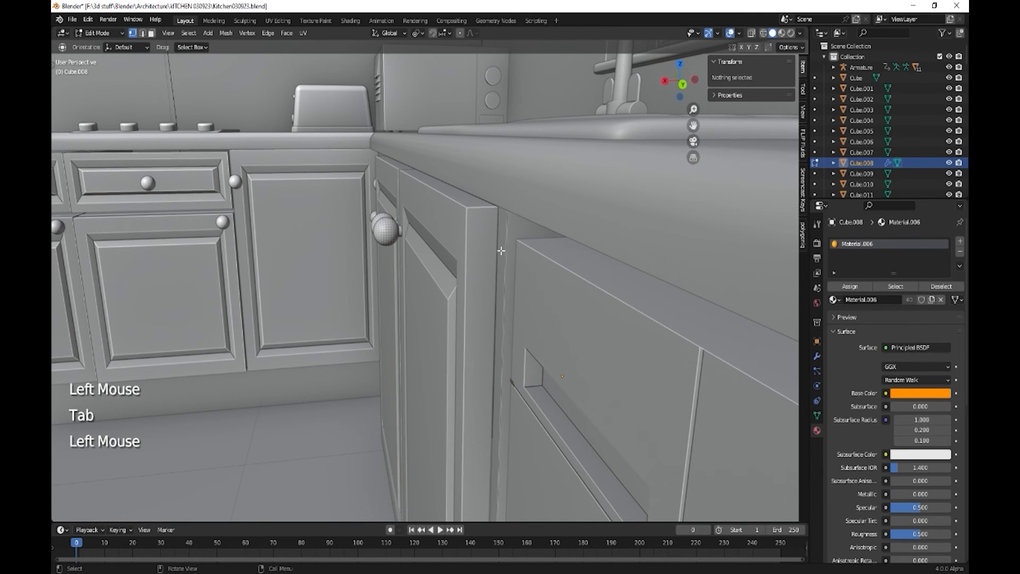
{"action": "key", "text": "Tab"}
- Move both sink cabinet doors and their two knobs about 0.329 m along X, away from the carcass
{"action": "left_click", "coordinate": [435, 298]}
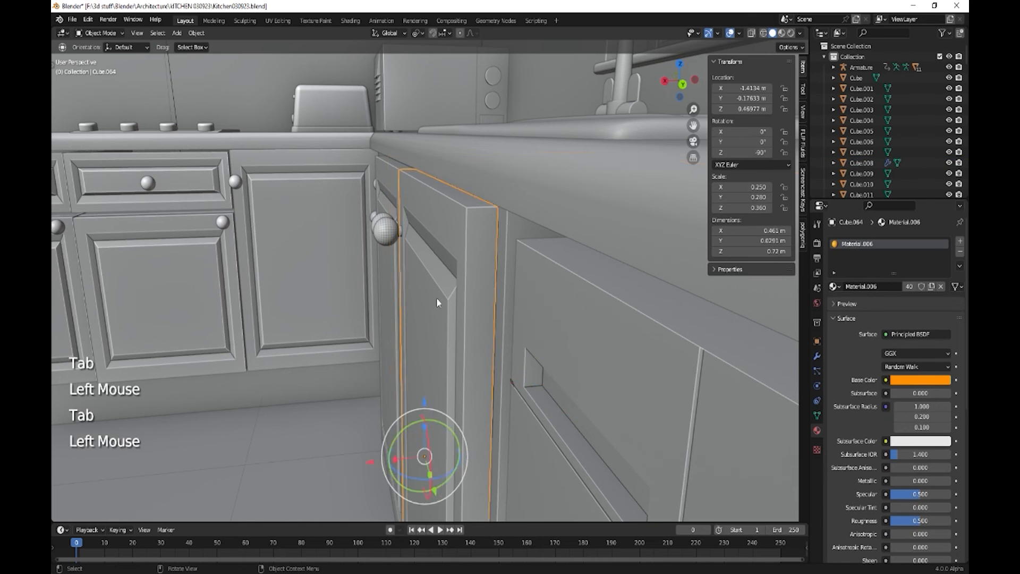
{"action": "middle_click_drag", "start_coordinate": [435, 298], "coordinate": [435, 299]}
{"action": "left_click", "coordinate": [374, 177], "text": "shift"}
{"action": "left_click", "coordinate": [410, 235], "text": "shift"}
{"action": "left_click", "coordinate": [397, 227], "text": "shift"}
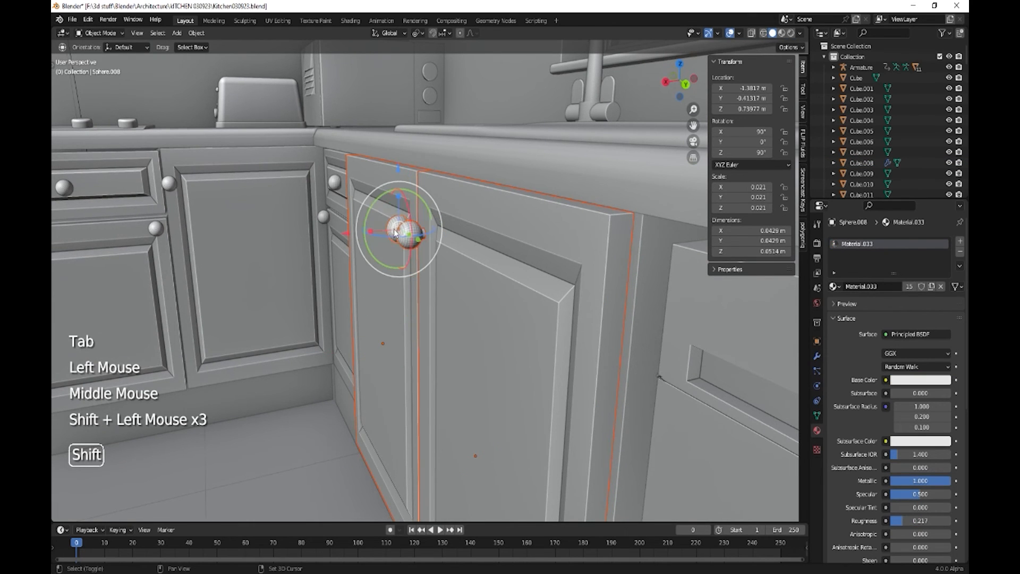
{"action": "left_click_drag", "start_coordinate": [398, 222], "coordinate": [138, 245]}
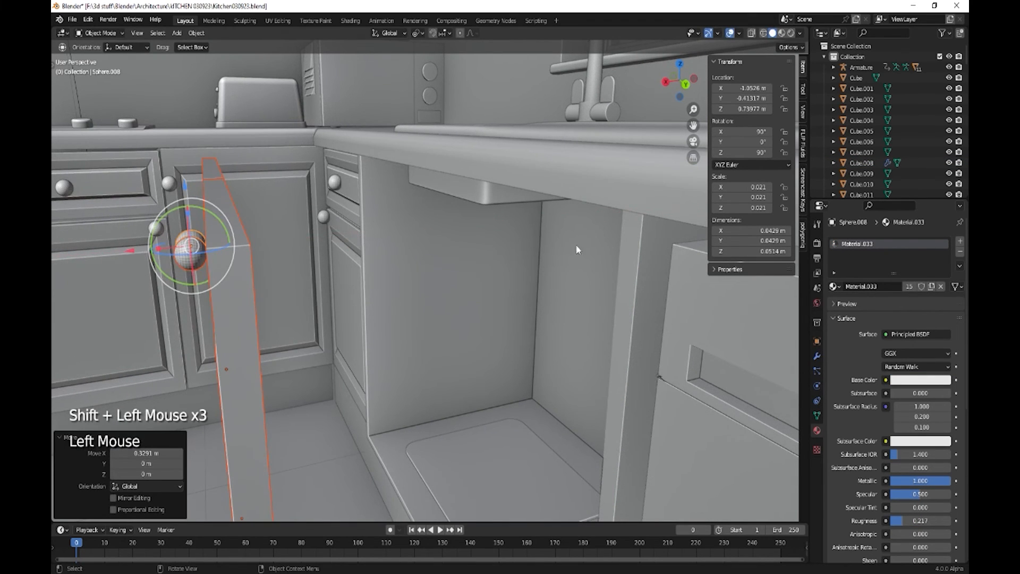
- Try to select the front edge faces of the sink cabinet carcass in face select mode
{"action": "double_click", "coordinate": [633, 260]}
{"action": "key", "text": "Tab"}
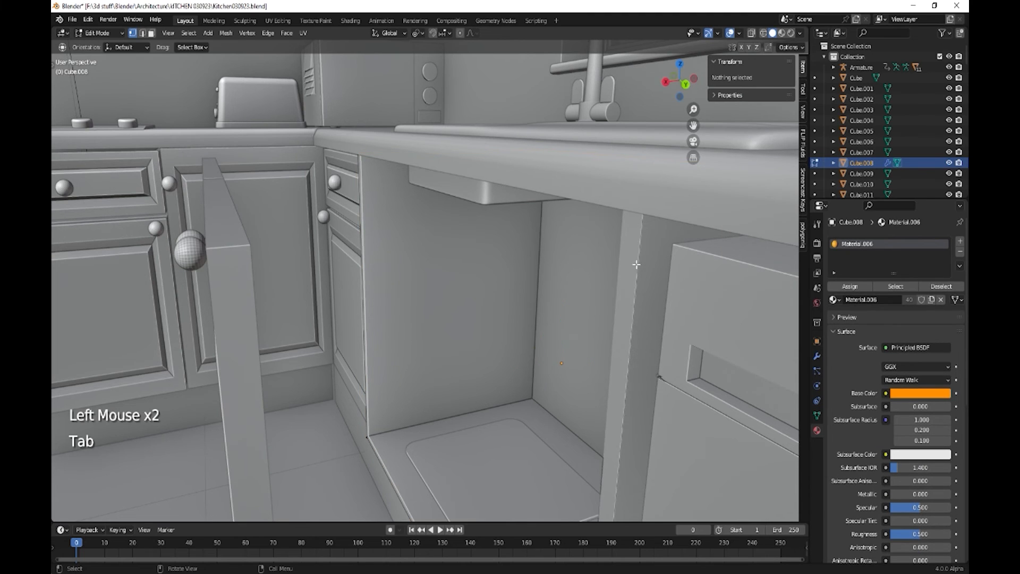
{"action": "key", "text": "3"}
{"action": "left_click", "coordinate": [630, 266]}
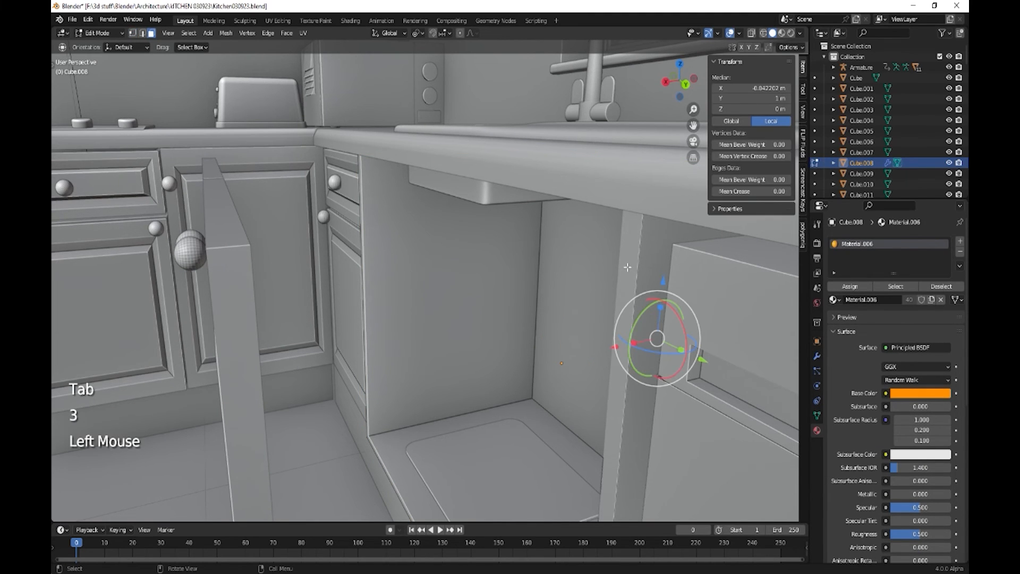
{"action": "double_click", "coordinate": [628, 269]}
{"action": "middle_click_drag", "start_coordinate": [550, 343], "coordinate": [569, 294], "text": "shift"}
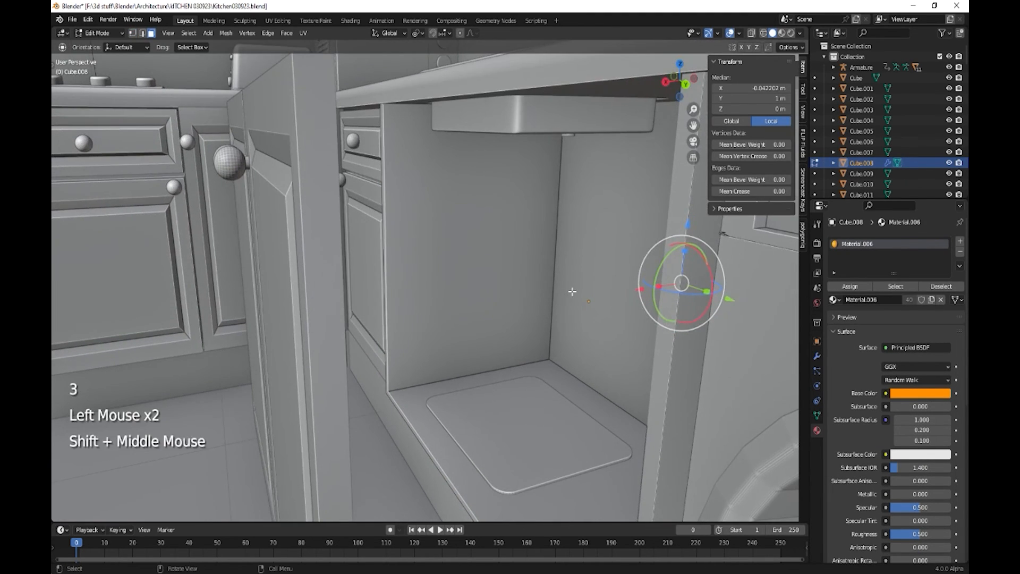
{"action": "key", "text": "Tab"}
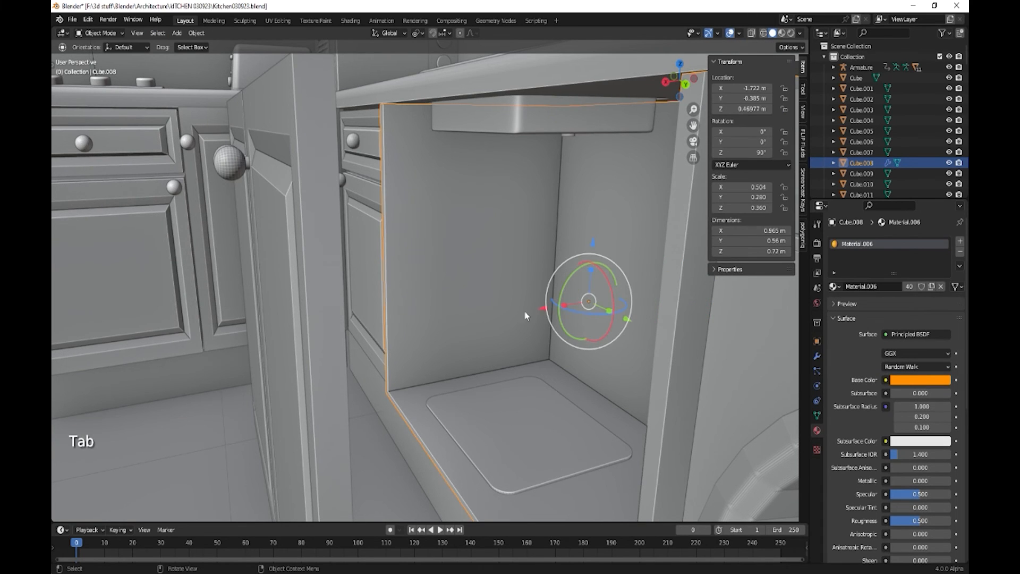
{"action": "left_click", "coordinate": [401, 411]}
{"action": "key", "text": "Tab"}
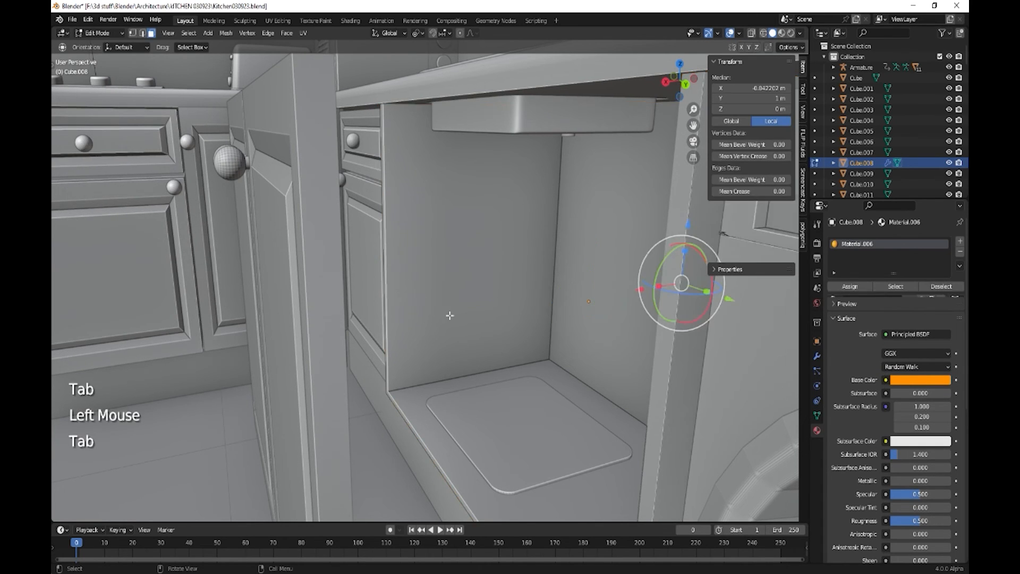
{"action": "left_click", "coordinate": [388, 151]}
{"action": "left_click", "coordinate": [669, 320]}
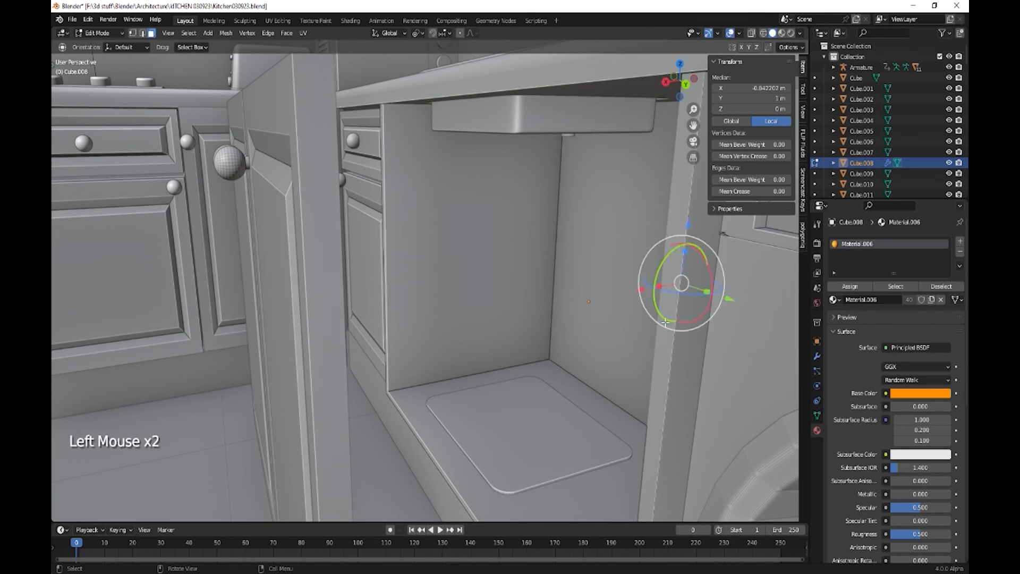
{"action": "left_click", "coordinate": [493, 268]}
{"action": "left_click", "coordinate": [431, 317]}
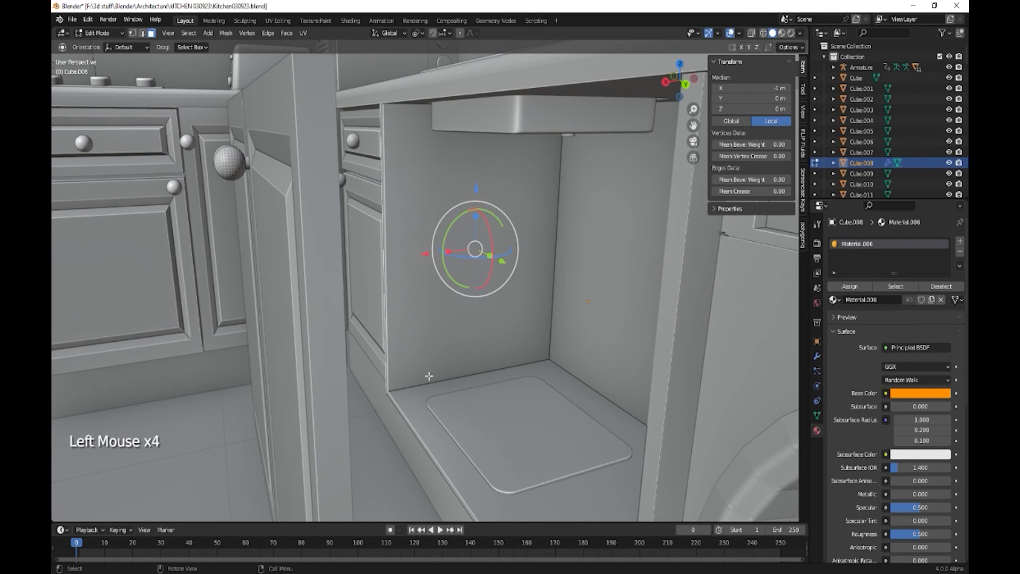
{"action": "left_click", "coordinate": [421, 398]}
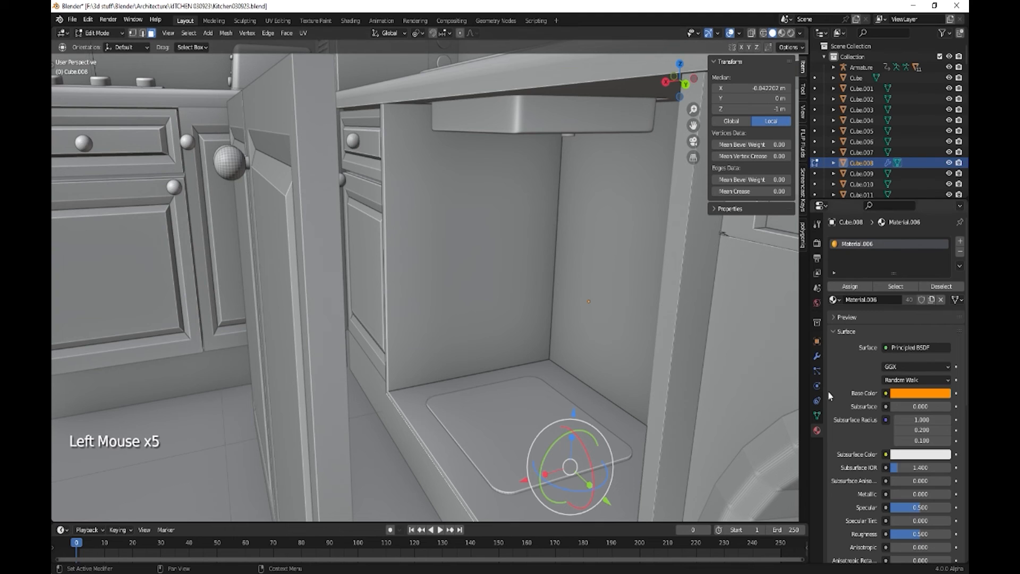
- Apply the Solidify modifier on the sink cabinet carcass in Object Mode
{"action": "left_click", "coordinate": [817, 356]}
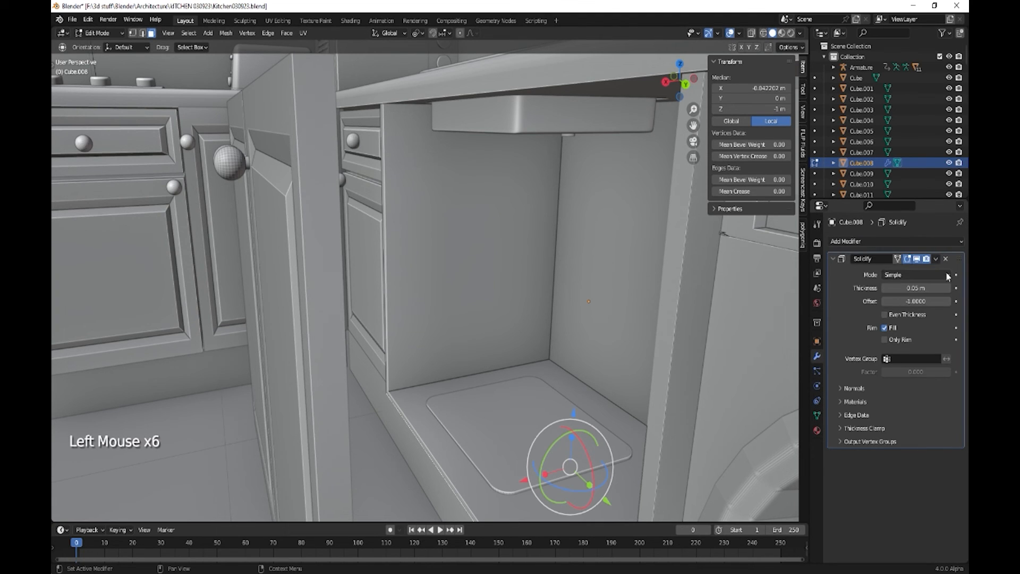
{"action": "left_click", "coordinate": [936, 259]}
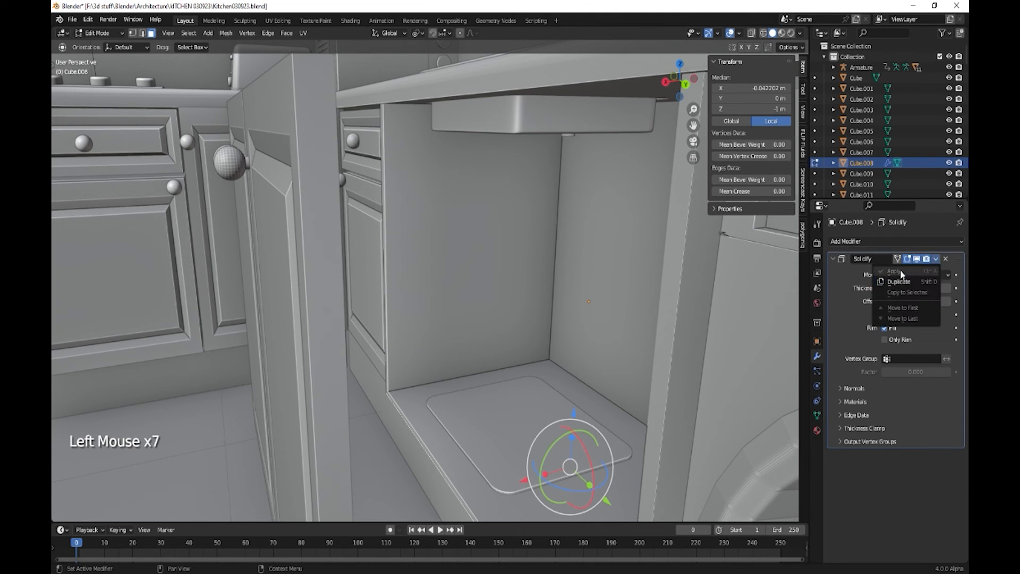
{"action": "key", "text": "Tab"}
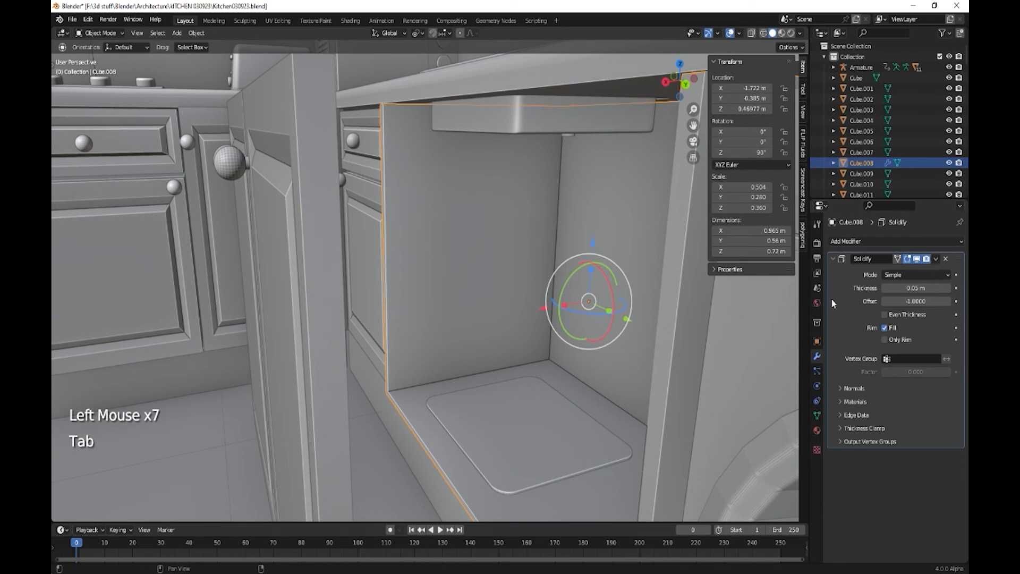
{"action": "left_click", "coordinate": [936, 259]}
{"action": "left_click", "coordinate": [912, 281]}
- Select the carcass's two side front faces and lower front face, and move them about -0.043 m along X
{"action": "key", "text": "Tab"}
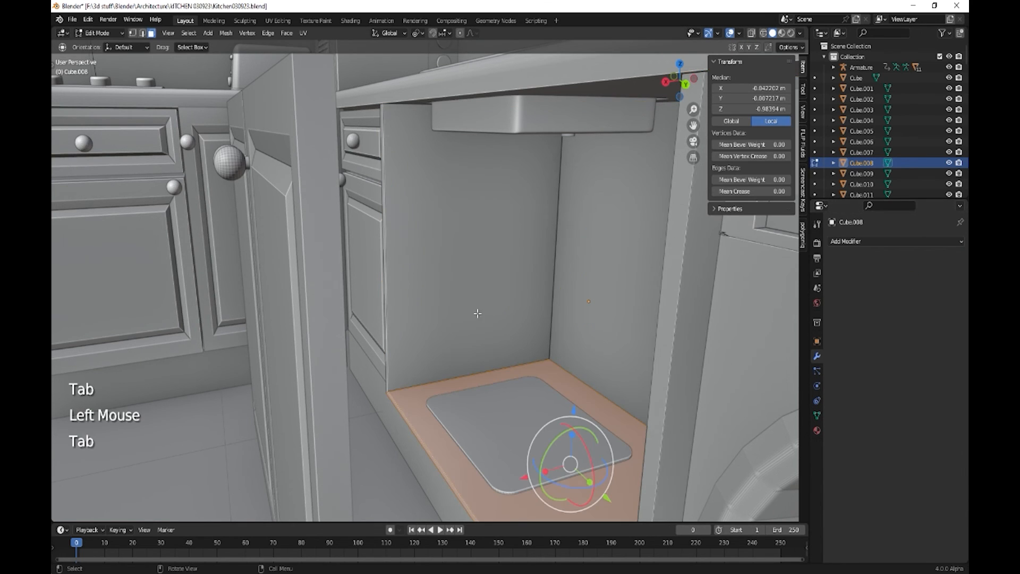
{"action": "left_click", "coordinate": [668, 317]}
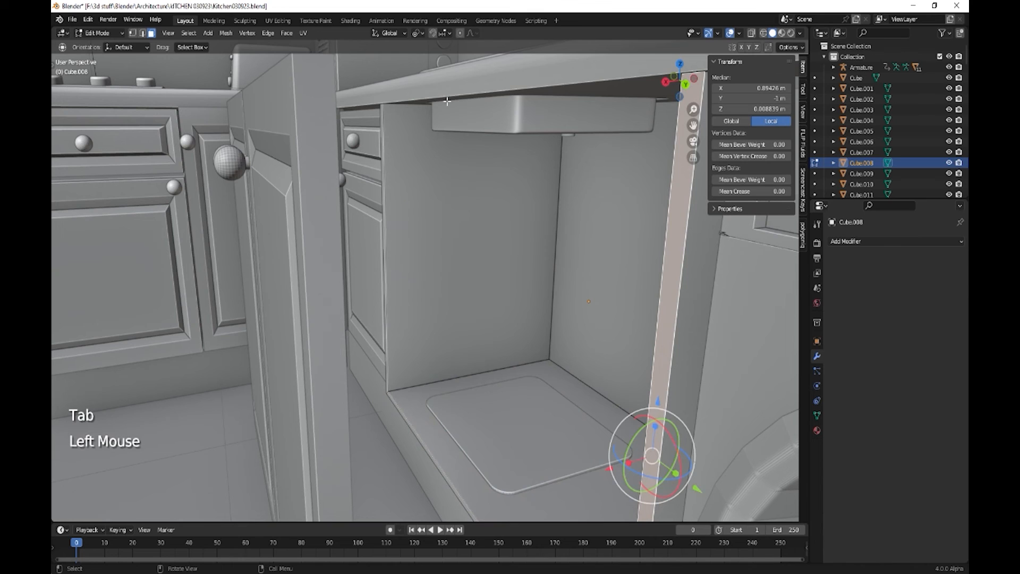
{"action": "left_click", "coordinate": [382, 113], "text": "shift"}
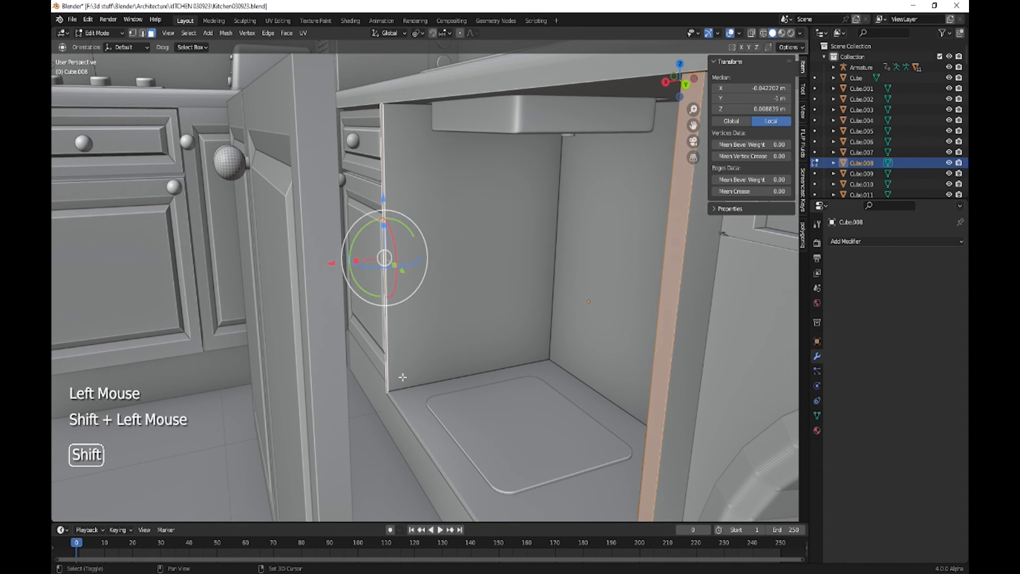
{"action": "left_click", "coordinate": [426, 448], "text": "shift"}
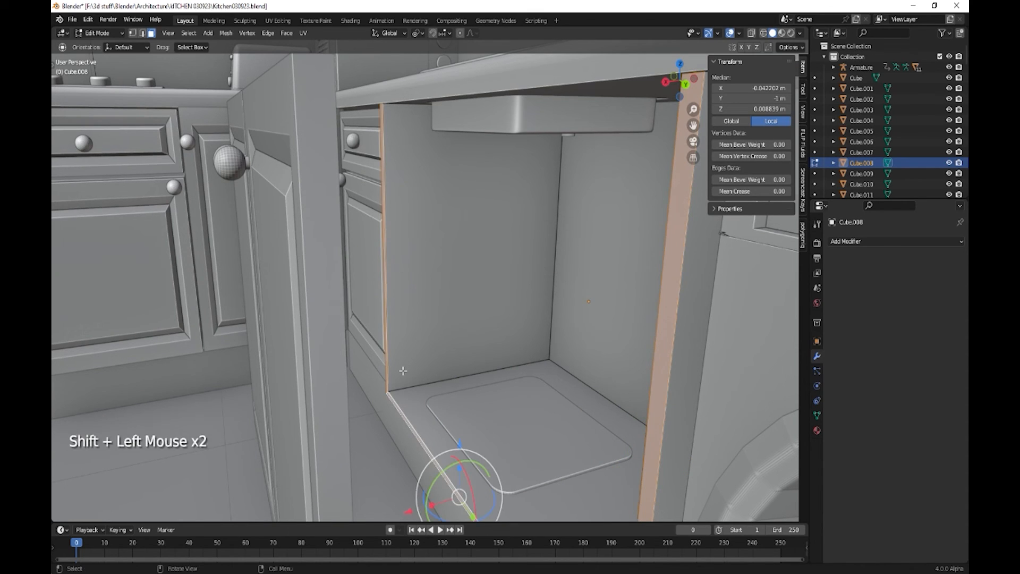
{"action": "left_click_drag", "start_coordinate": [409, 512], "coordinate": [425, 504]}
- Move both sink cabinet doors and their knobs about -0.384 m along X, back against the carcass
{"action": "scroll", "coordinate": [299, 356], "scroll_direction": "down", "scroll_amount": 2}
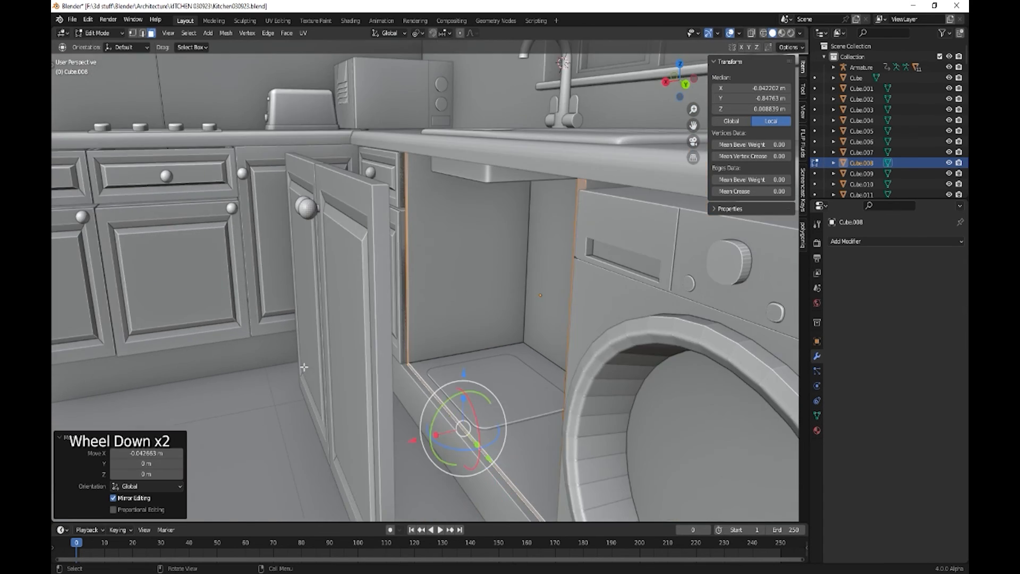
{"action": "key", "text": "Tab"}
{"action": "left_click", "coordinate": [365, 260]}
{"action": "left_click", "coordinate": [298, 263], "text": "shift"}
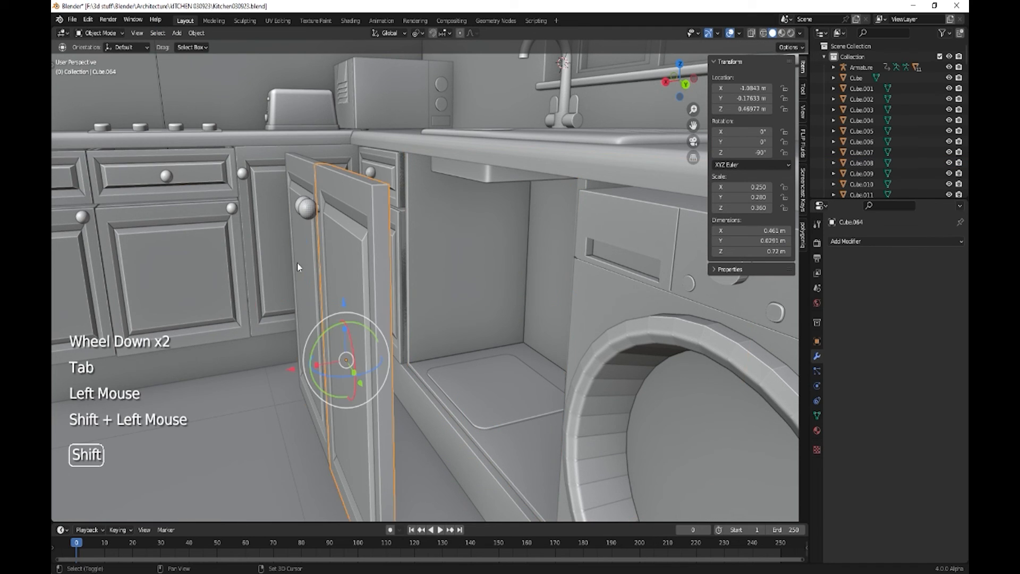
{"action": "left_click", "coordinate": [306, 208], "text": "shift"}
{"action": "left_click", "coordinate": [304, 207], "text": "shift"}
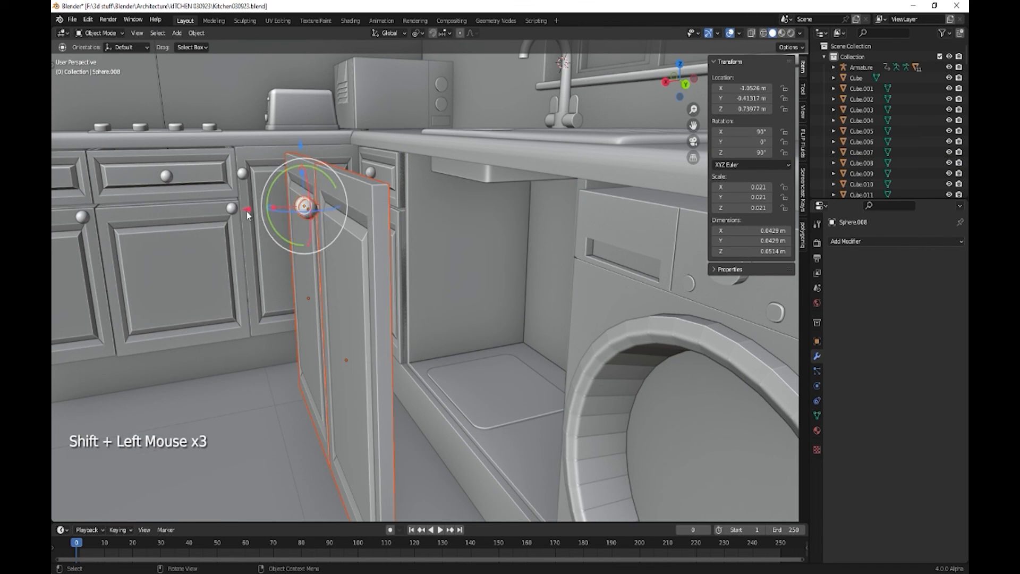
{"action": "left_click_drag", "start_coordinate": [248, 211], "coordinate": [395, 204]}
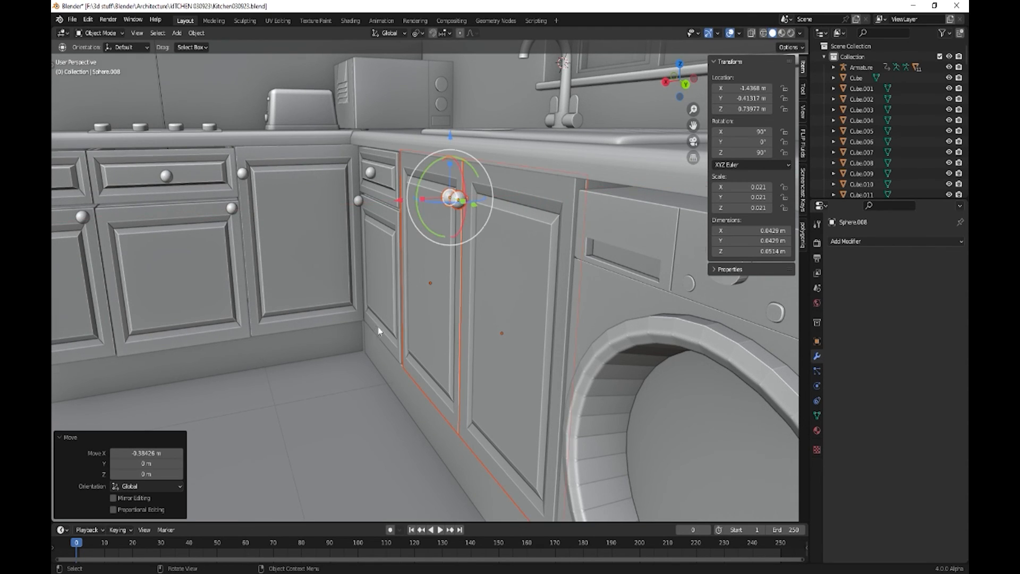
- Shift the sink cabinet door nearer the drawer unit, together with its knob, about -0.011 m along Y
{"action": "middle_click_drag", "start_coordinate": [382, 331], "coordinate": [461, 311]}
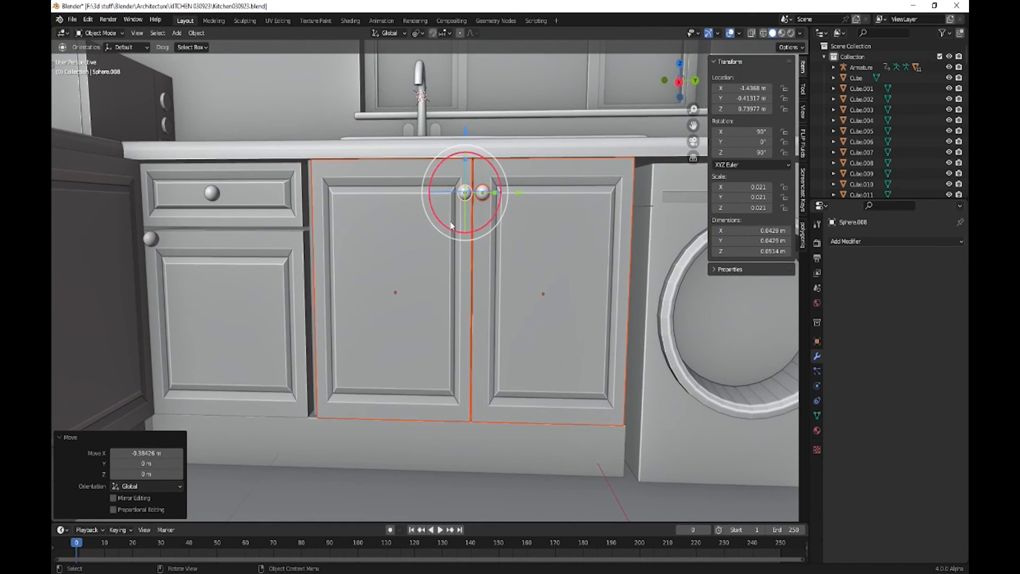
{"action": "left_click", "coordinate": [397, 269]}
{"action": "left_click", "coordinate": [465, 196], "text": "shift"}
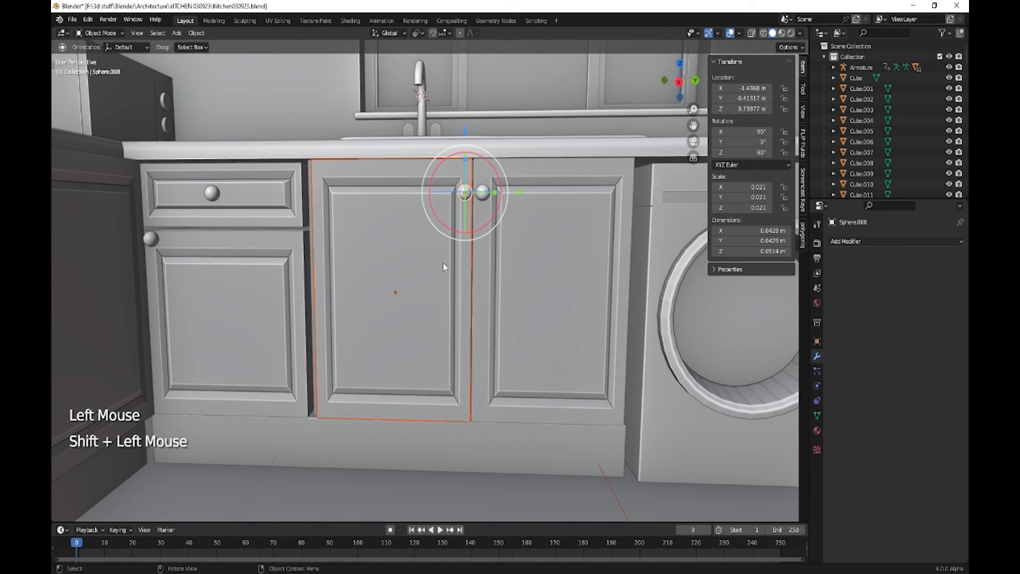
{"action": "left_click", "coordinate": [516, 192]}
{"action": "left_click_drag", "start_coordinate": [515, 193], "coordinate": [513, 196]}
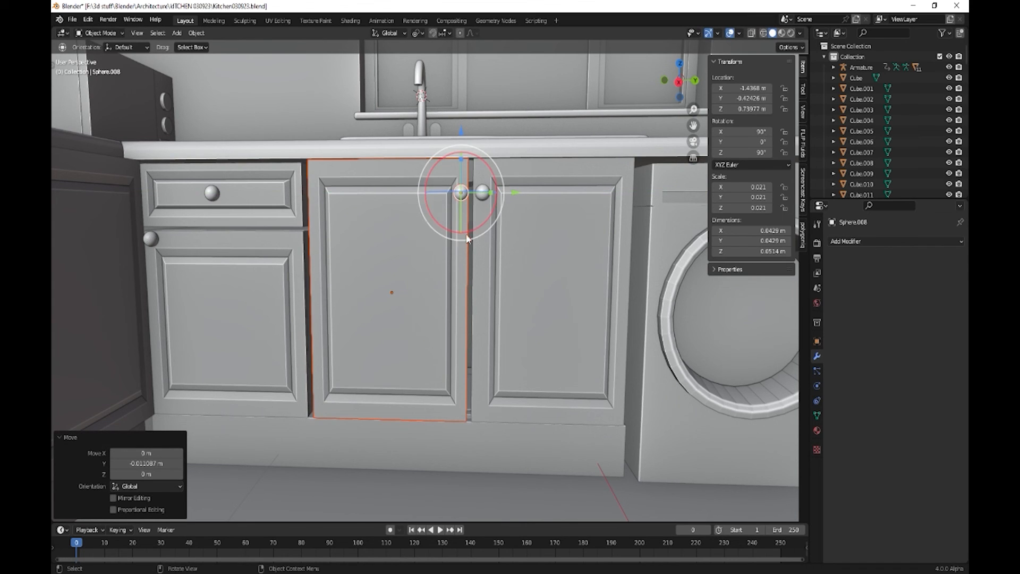
- Move the sink cabinet door nearer the drawer unit, together with its knob, about 0.0055 m along Y towards the neighbouring door
{"action": "left_click_drag", "start_coordinate": [515, 196], "coordinate": [518, 193]}
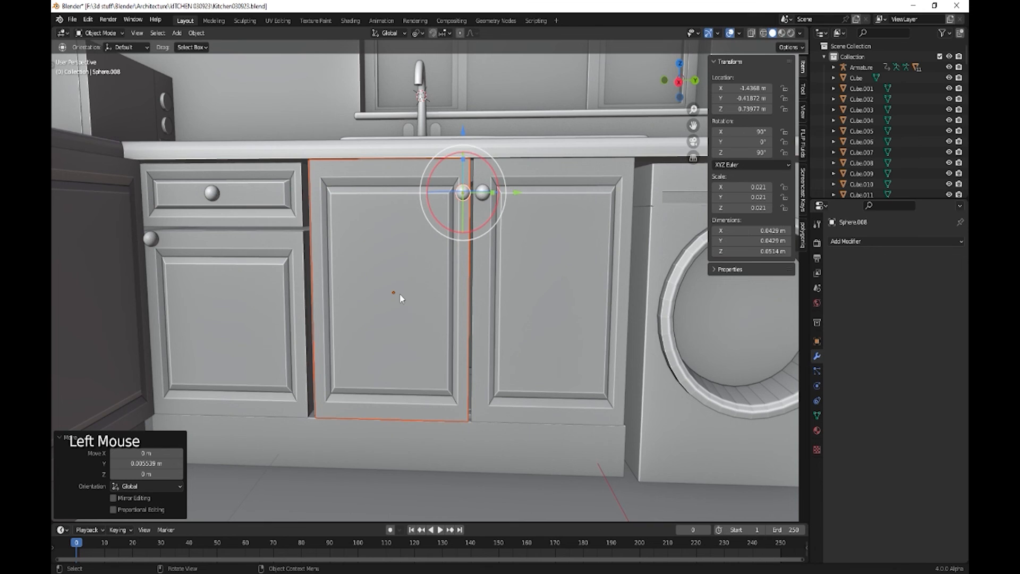
- Examine the whole kitchen in rendered shading with the viewport overlays and gizmos hidden
{"action": "middle_click_drag", "start_coordinate": [382, 338], "coordinate": [363, 371]}
{"action": "scroll", "coordinate": [340, 360], "scroll_direction": "down", "scroll_amount": 2}
{"action": "scroll", "coordinate": [356, 356], "scroll_direction": "down", "scroll_amount": 1}
{"action": "scroll", "coordinate": [351, 363], "scroll_direction": "down", "scroll_amount": 1}
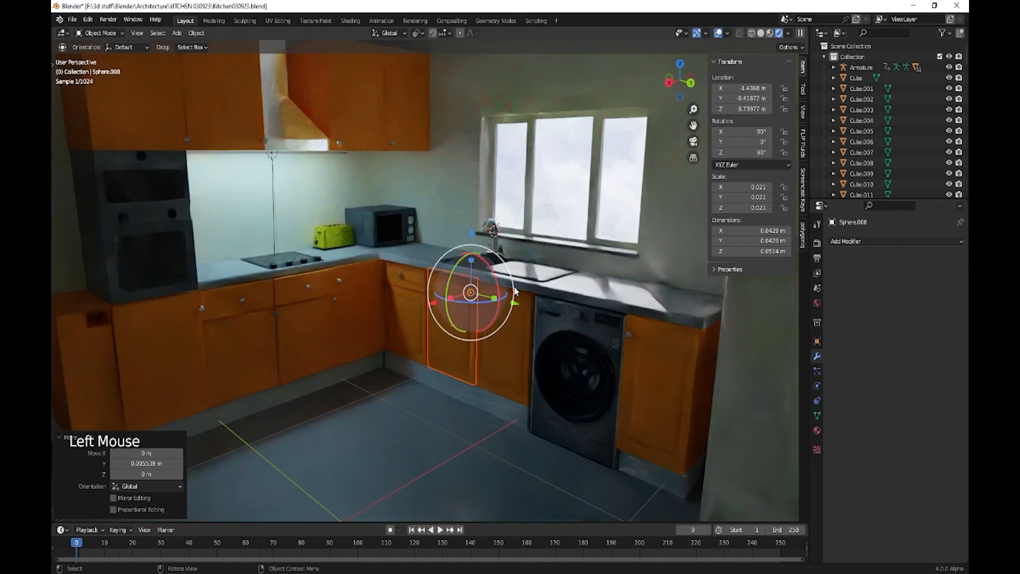
{"action": "left_click", "coordinate": [719, 33]}
{"action": "left_click", "coordinate": [697, 33]}
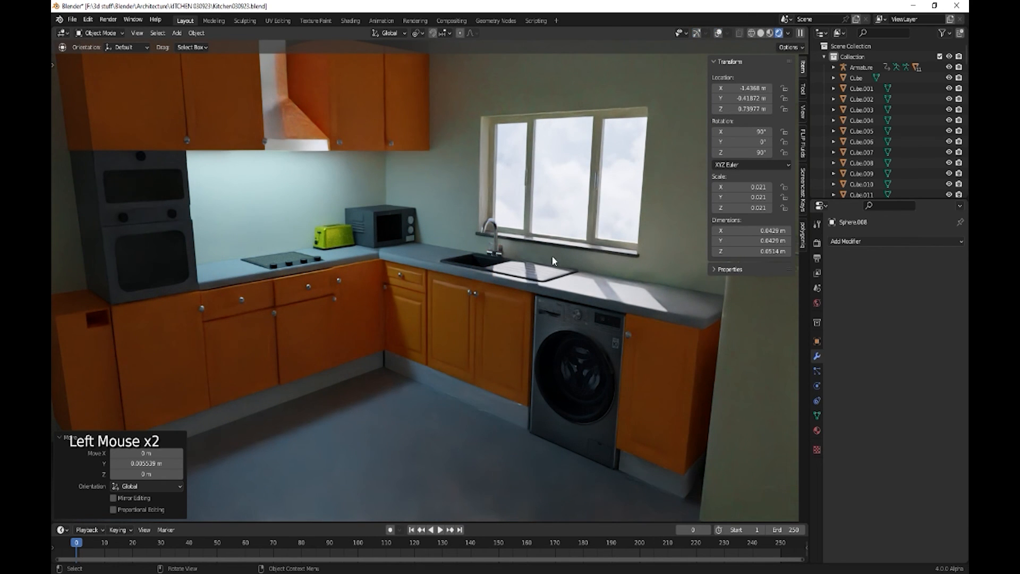
{"action": "middle_click_drag", "start_coordinate": [515, 281], "coordinate": [527, 304], "text": "shift"}
{"action": "scroll", "coordinate": [532, 316], "scroll_direction": "up", "scroll_amount": 2}
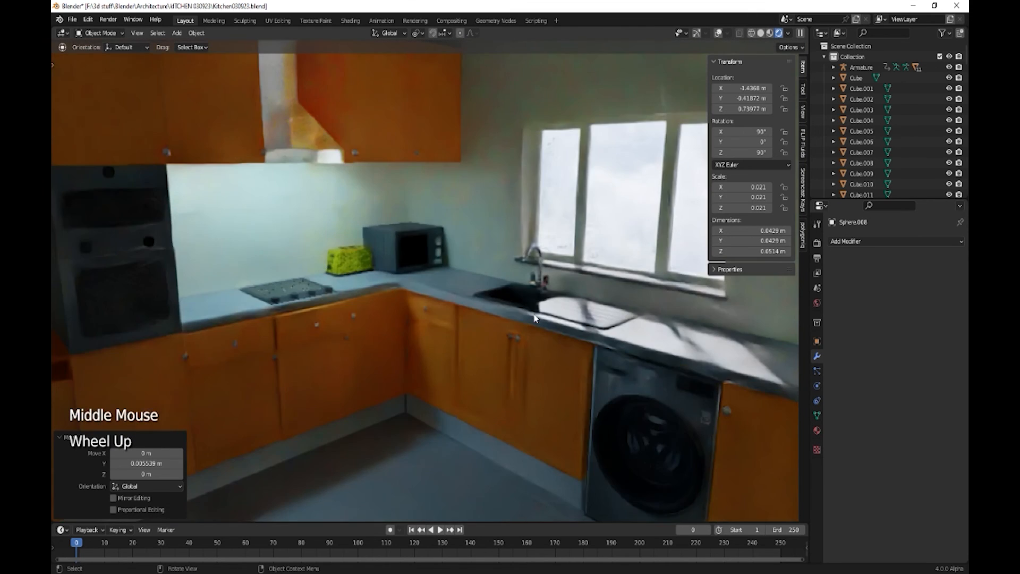
{"action": "scroll", "coordinate": [534, 317], "scroll_direction": "down", "scroll_amount": 1}
{"action": "middle_click_drag", "start_coordinate": [533, 317], "coordinate": [516, 321]}
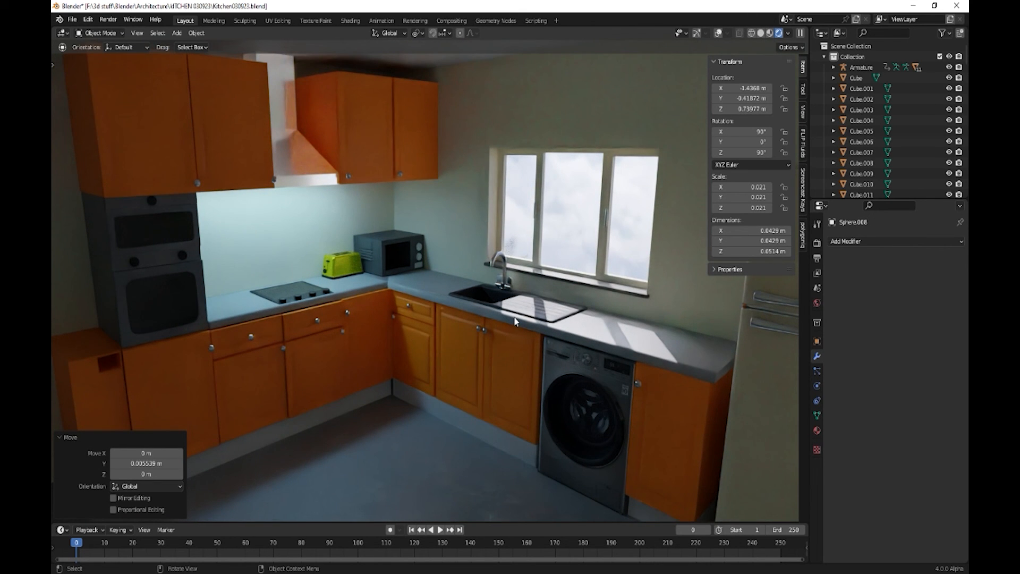
- Move the knob on the door below the hob-side drawer about 0.447 m along X to the door's opposite edge, then hide the overlays and gizmos again
{"action": "left_click", "coordinate": [344, 338]}
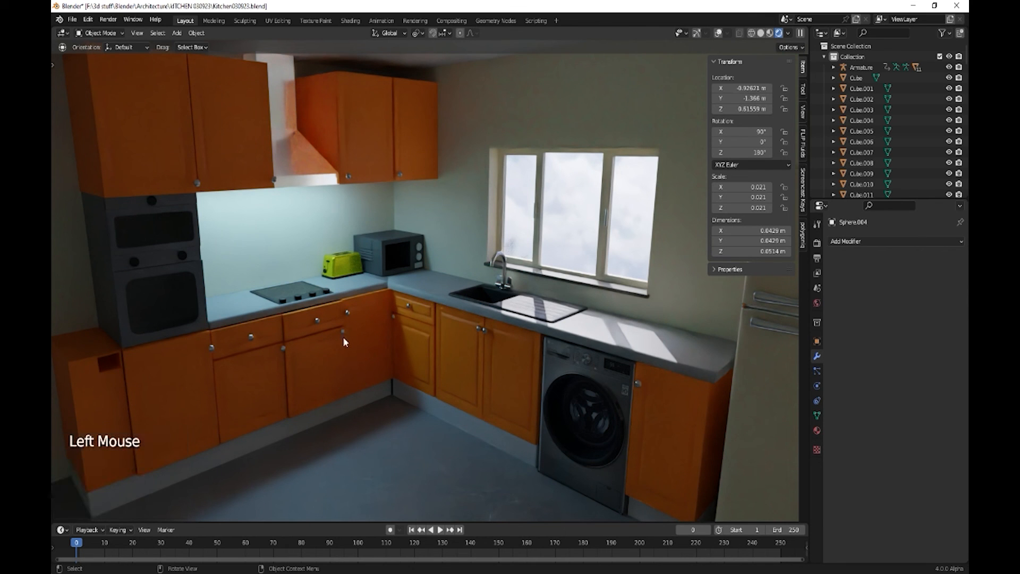
{"action": "left_click", "coordinate": [718, 33]}
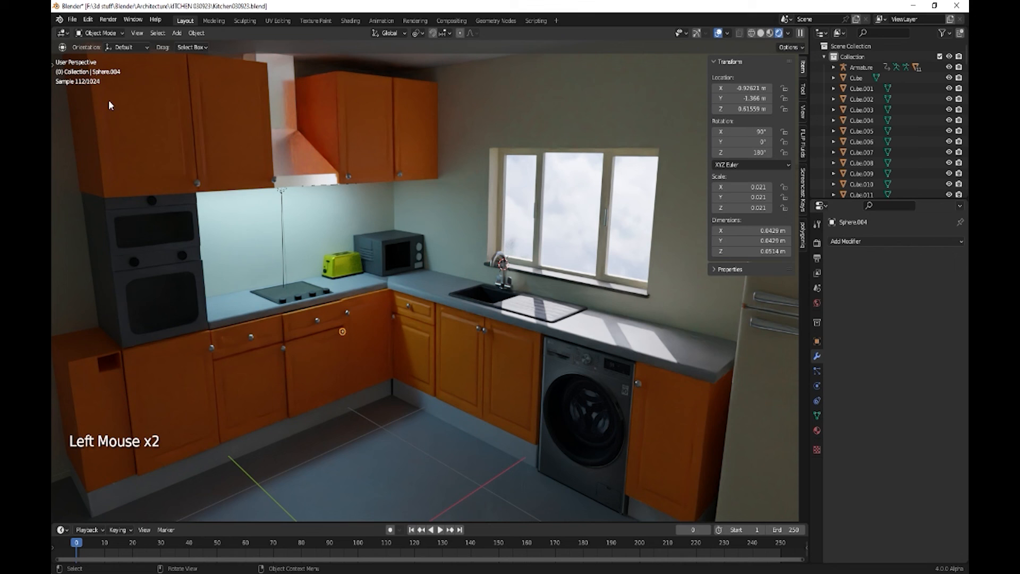
{"action": "left_click", "coordinate": [696, 33]}
{"action": "left_click_drag", "start_coordinate": [300, 353], "coordinate": [238, 357]}
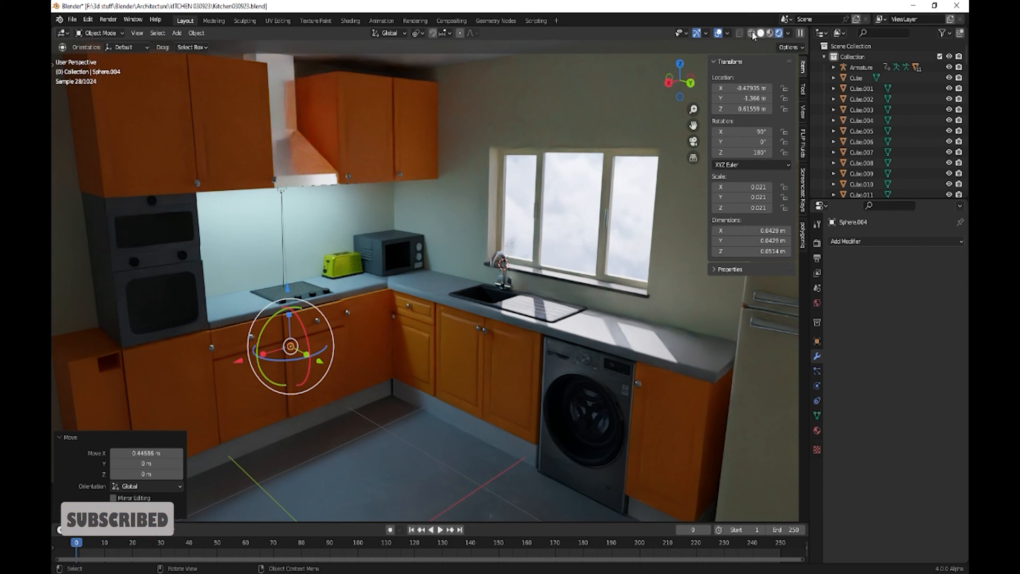
{"action": "left_click", "coordinate": [718, 33]}
{"action": "left_click", "coordinate": [697, 33]}
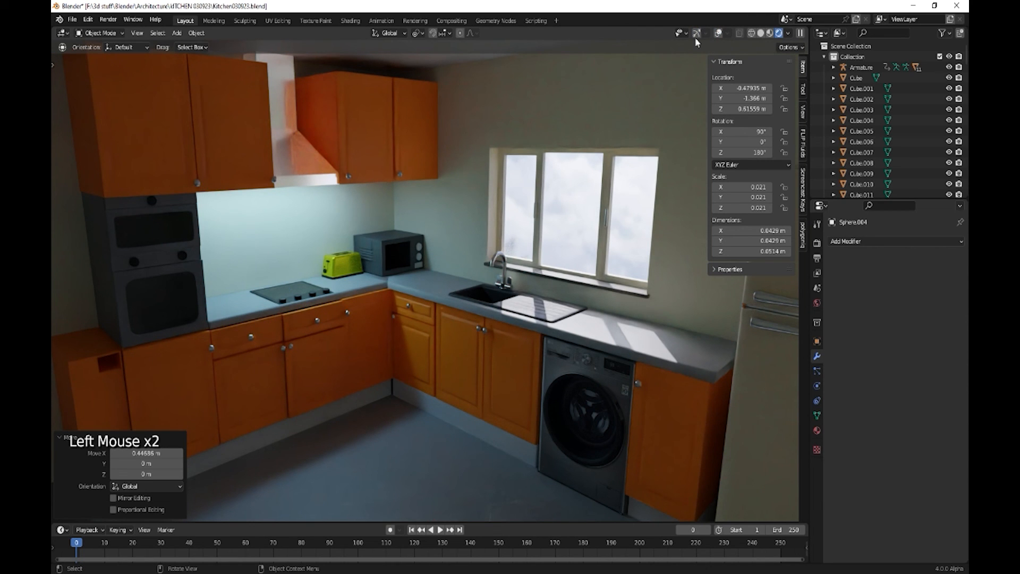